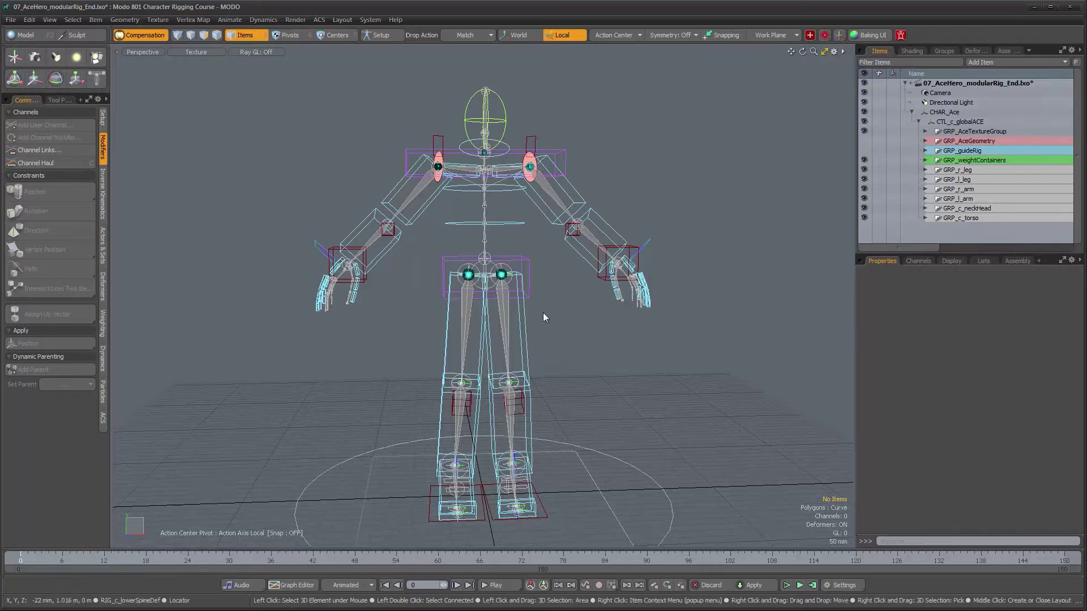
- Show the character mesh by making the GRP_AceGeometry group visible
alt+drag(544, 314, 543, 297)
click(865, 141)
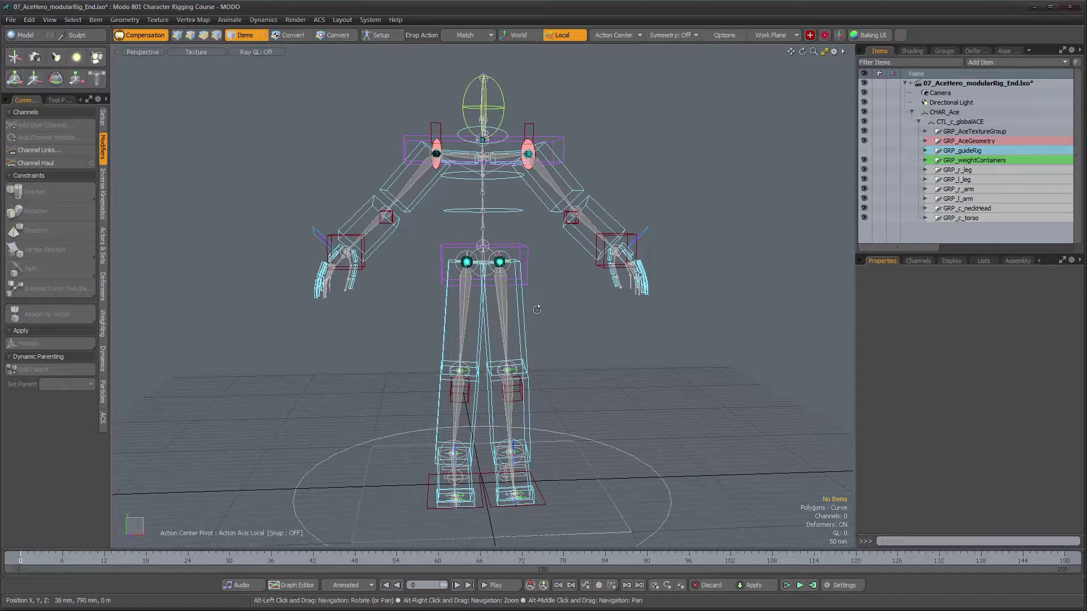
alt+drag(493, 307, 532, 326)
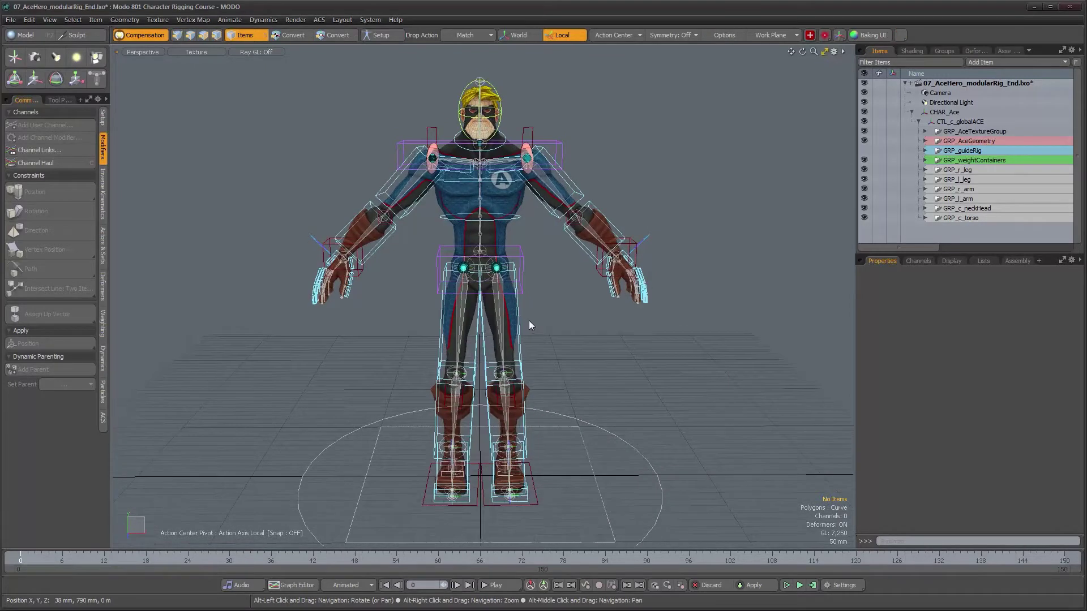
- Examine the full character rig over the geometry, checking the torso, arms and legs from several angles
mouse_move(532, 325)
alt+right_down()
mouse_move(551, 322)
mouse_move(540, 312)
alt+right_up()
alt+drag(541, 313, 550, 347)
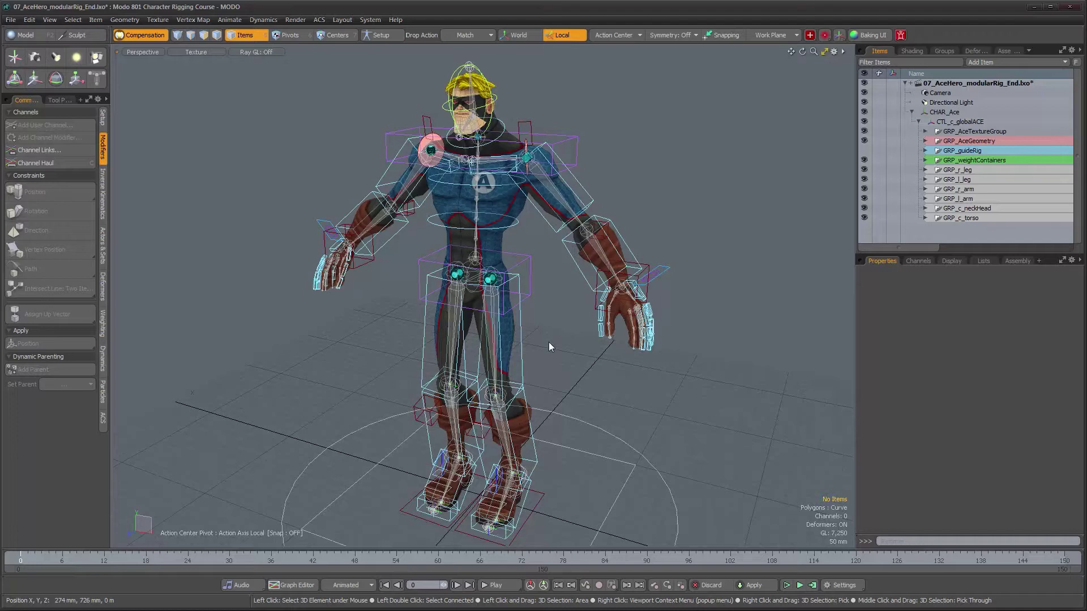
alt+right_drag(549, 342, 524, 213)
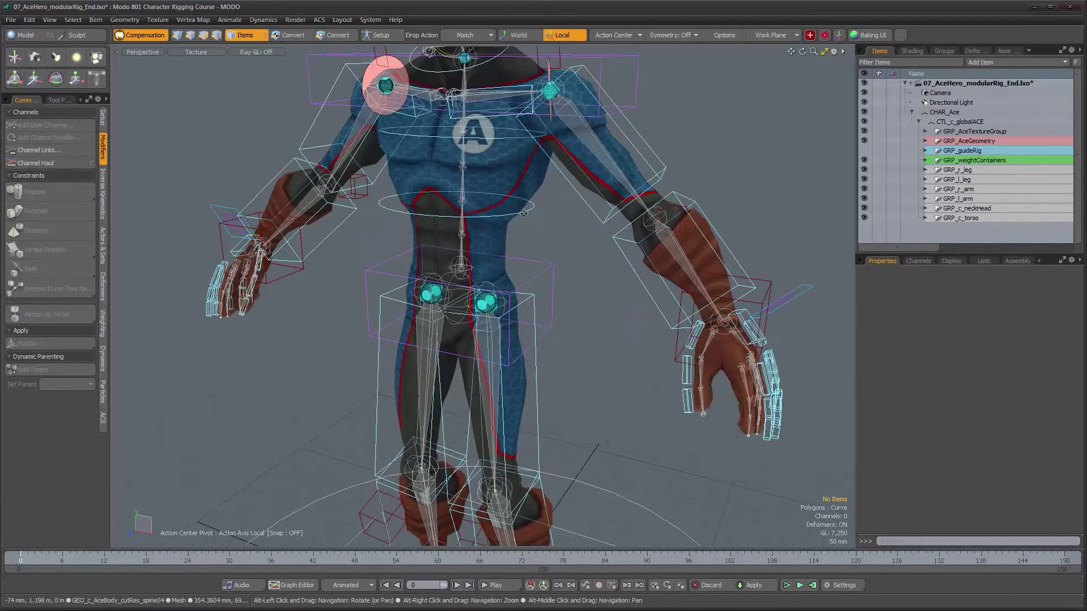
alt+middle_drag(524, 214, 560, 307)
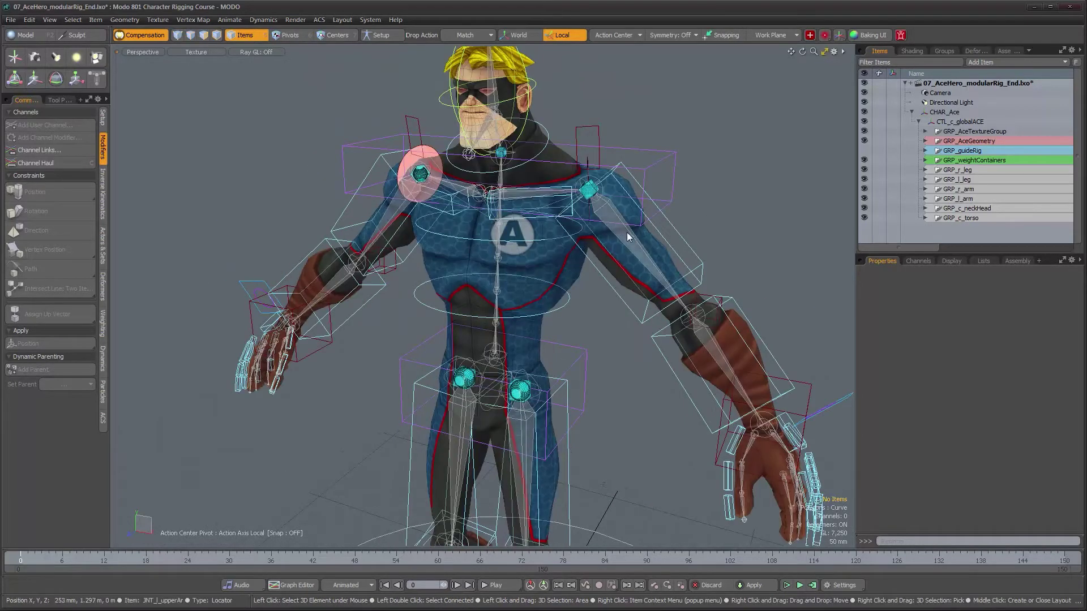
alt+drag(665, 378, 586, 331)
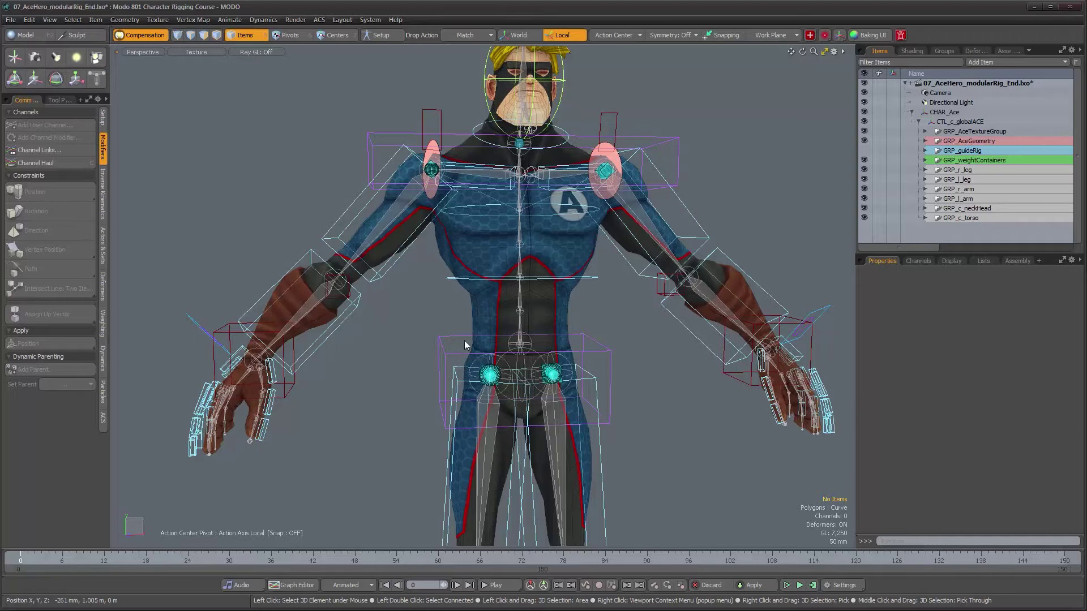
alt+drag(507, 339, 452, 420)
alt+middle_drag(452, 420, 446, 345)
alt+drag(446, 345, 494, 373)
alt+right_drag(495, 374, 482, 377)
alt+middle_drag(510, 378, 507, 351)
alt+right_drag(483, 359, 480, 360)
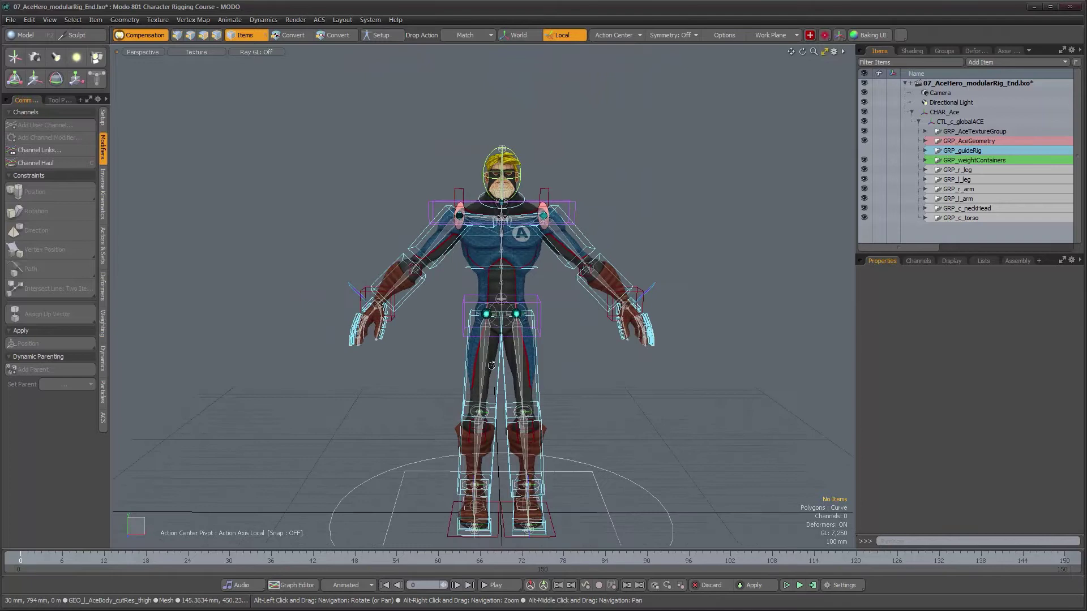
alt+middle_drag(492, 367, 495, 345)
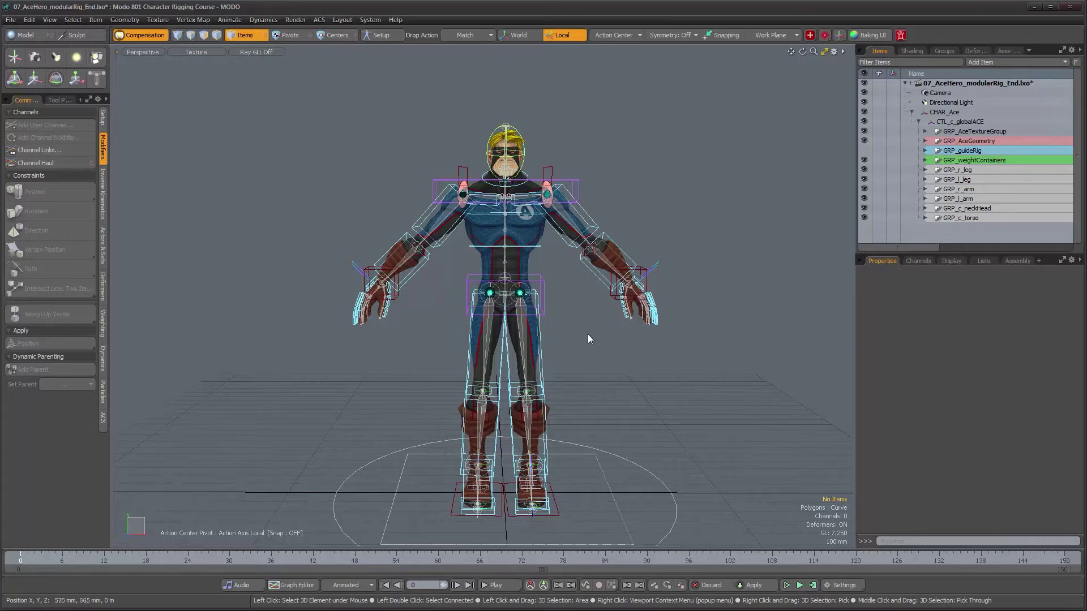
- Try rotating the right hand control CTL_r_hand to -52° on X and inspect how the wrist and forearm deform
alt+drag(479, 318, 430, 328)
alt+drag(430, 329, 440, 204)
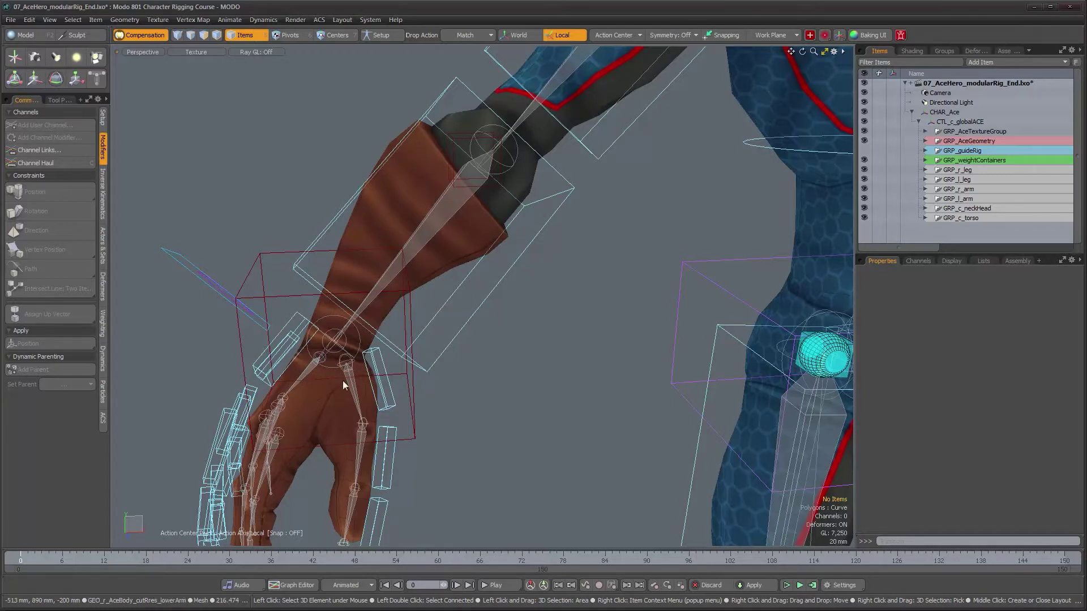
alt+drag(372, 357, 398, 362)
click(359, 332)
key(e)
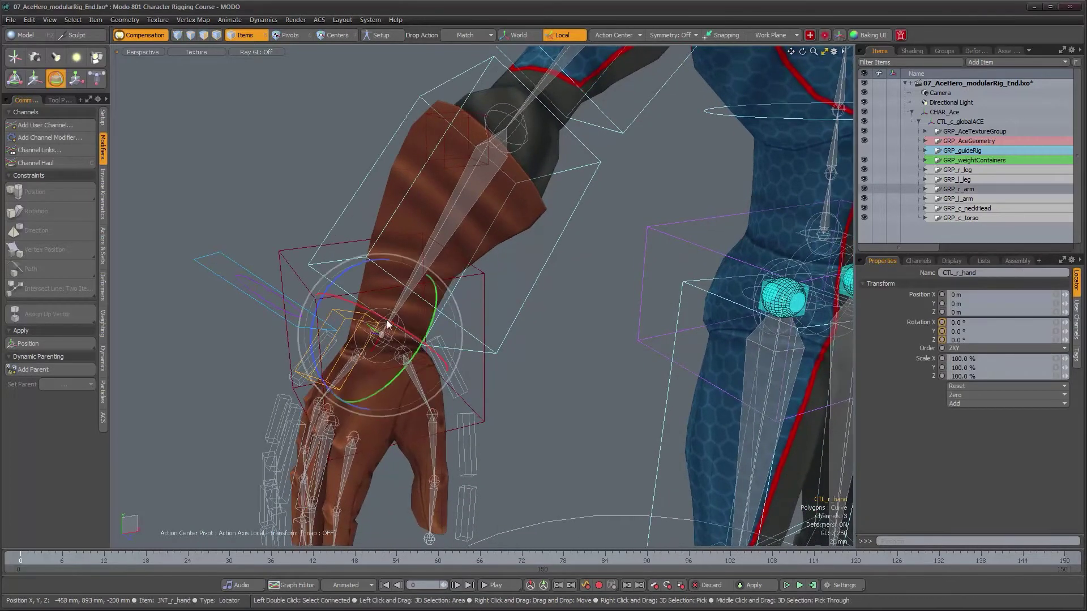
alt+drag(386, 325, 429, 341)
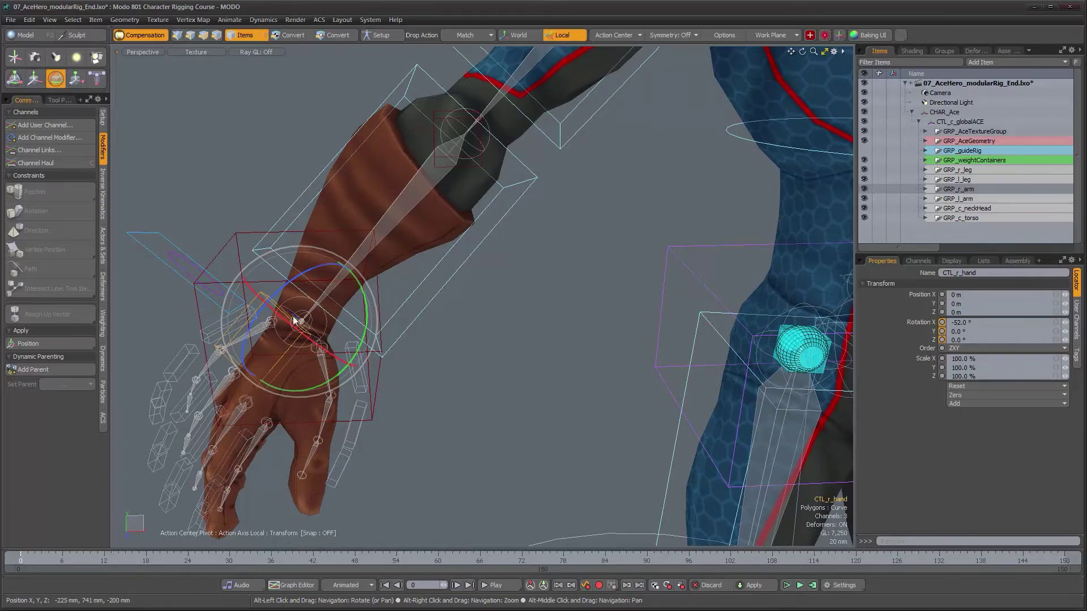
alt+drag(297, 318, 344, 326)
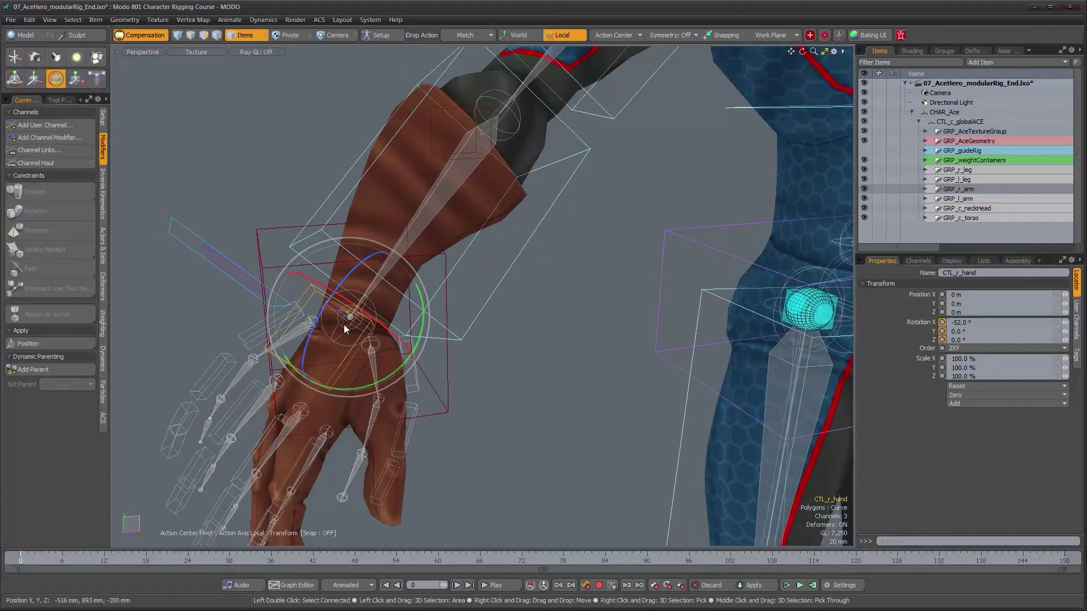
alt+drag(376, 344, 449, 347)
alt+drag(530, 325, 421, 387)
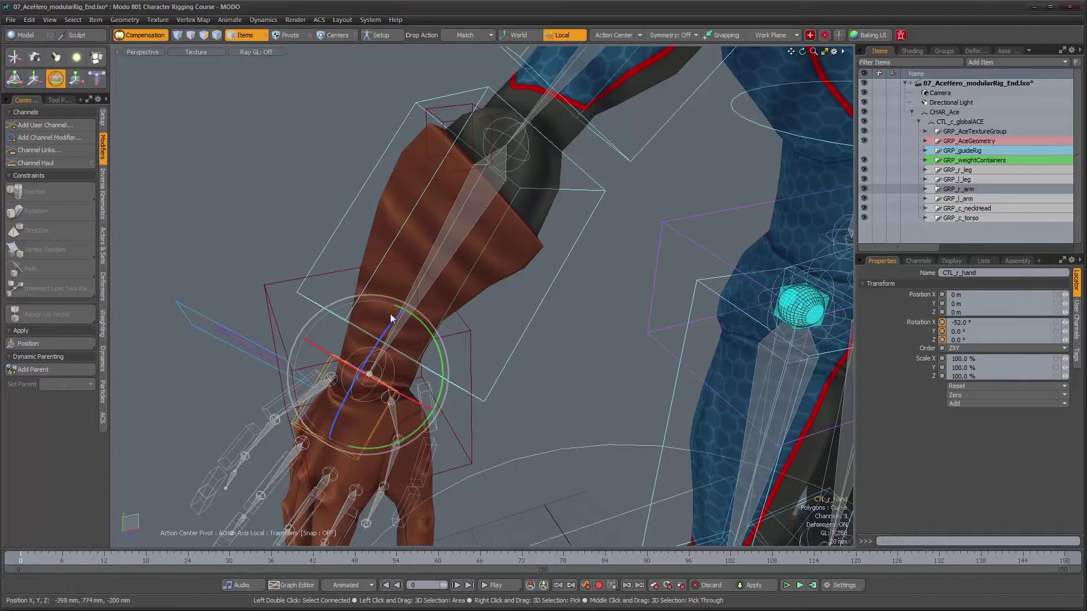
alt+drag(480, 403, 462, 397)
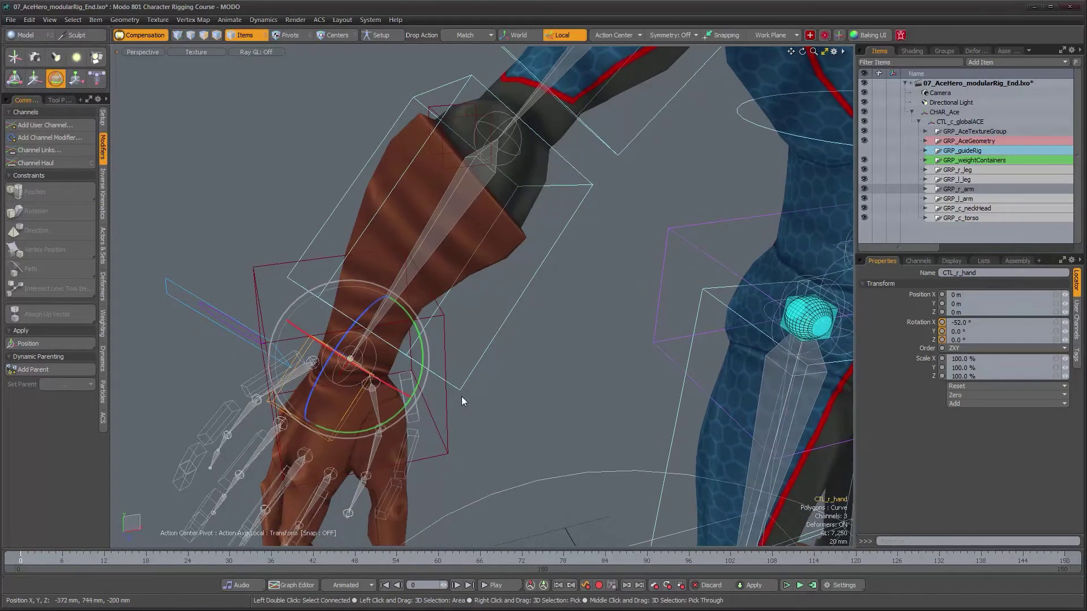
- Undo the right hand control's rotation and exit the Rotate tool
key(ctrl+z)
alt+right_drag(449, 386, 374, 385)
alt+drag(374, 384, 355, 391)
key(space)
- Examine the character's right forearm, elbow and hand controls from several angles
alt+drag(468, 401, 446, 379)
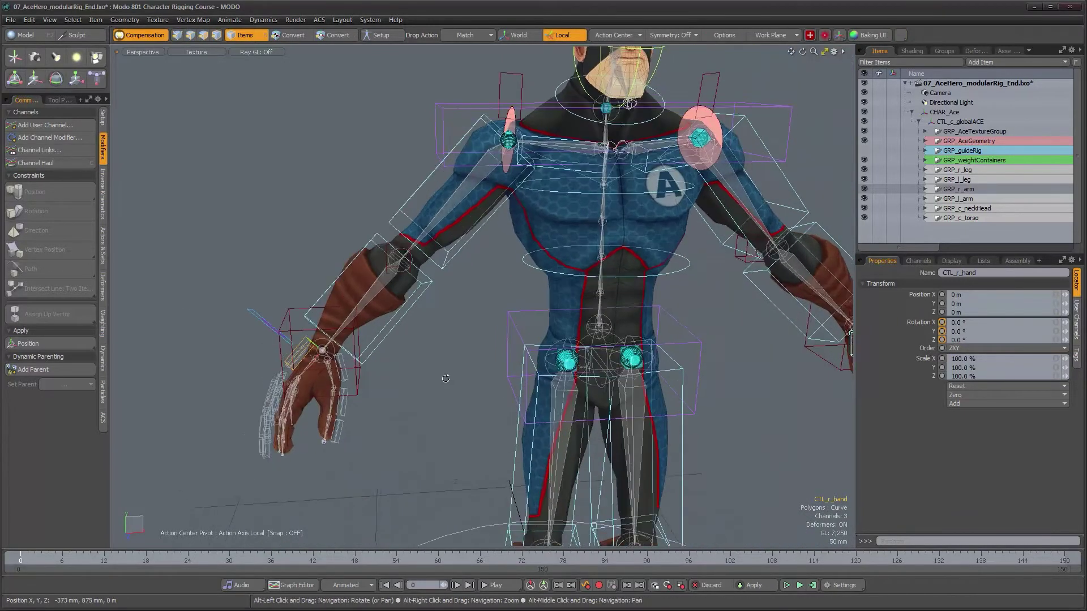
mouse_move(674, 478)
alt+middle_down()
mouse_move(540, 431)
mouse_move(543, 323)
mouse_move(694, 481)
alt+middle_up()
alt+drag(447, 405, 484, 422)
alt+right_drag(474, 416, 515, 419)
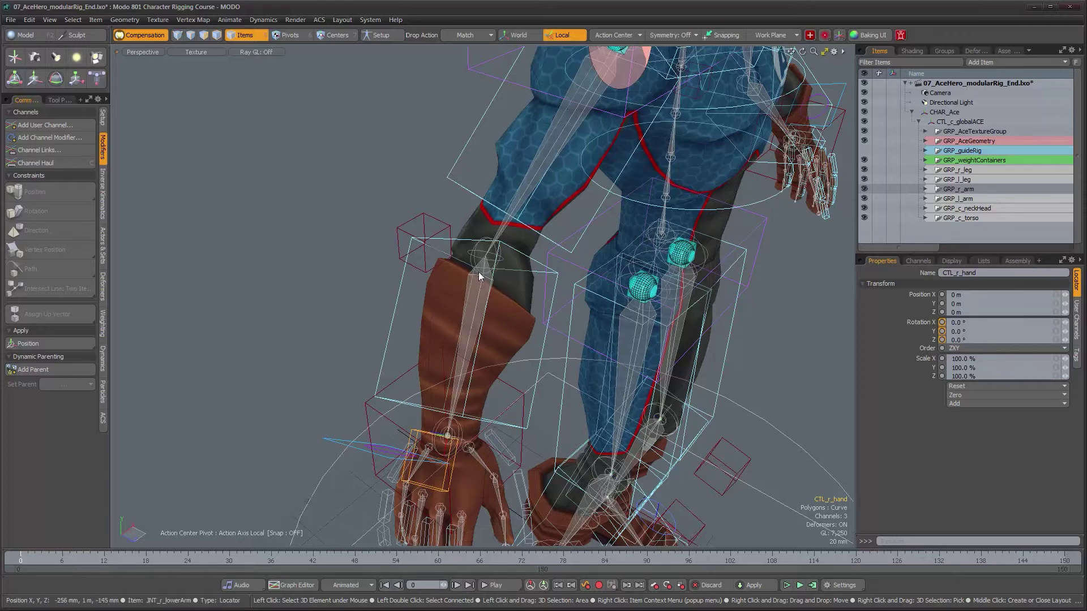
alt+drag(503, 362, 390, 447)
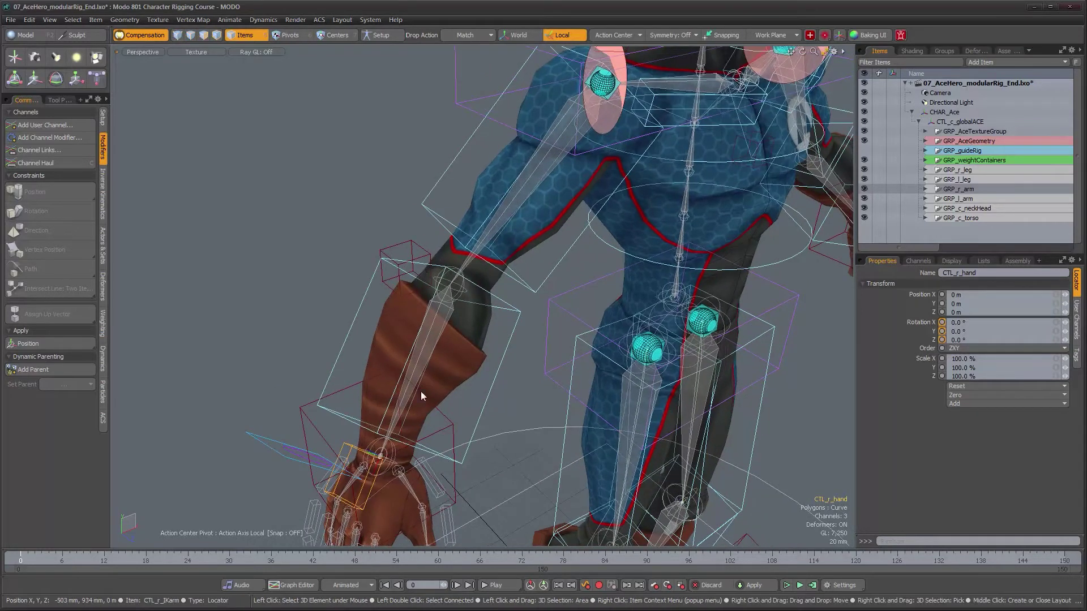
alt+drag(442, 332, 489, 327)
alt+right_drag(489, 327, 440, 329)
alt+middle_drag(503, 375, 478, 314)
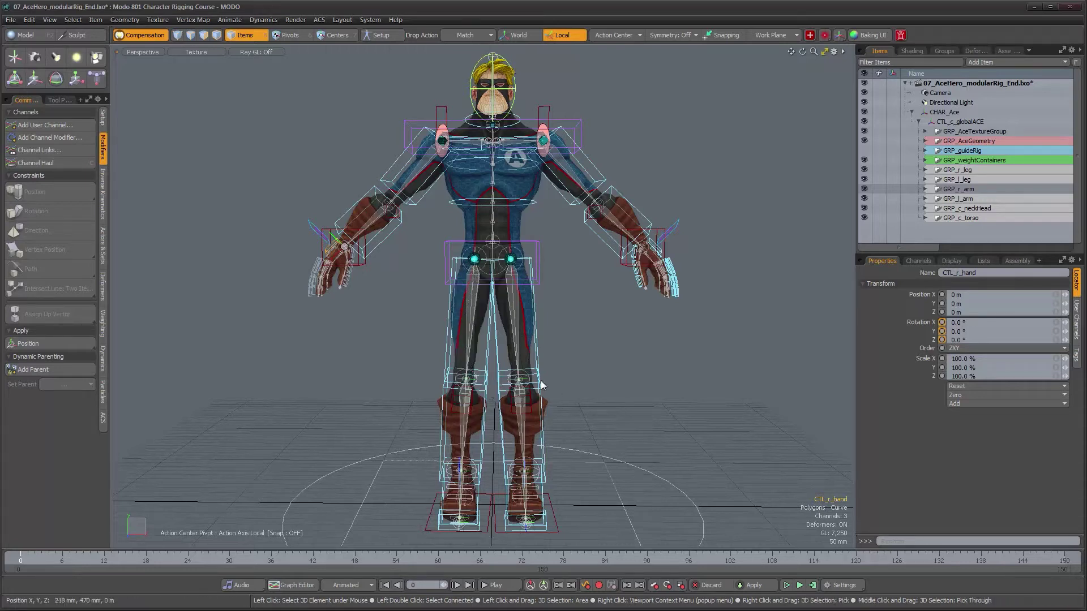
- Examine the character's left arm and hand from the side and back, including how the forearm joints line up
alt+drag(542, 390, 573, 377)
alt+right_drag(573, 376, 628, 391)
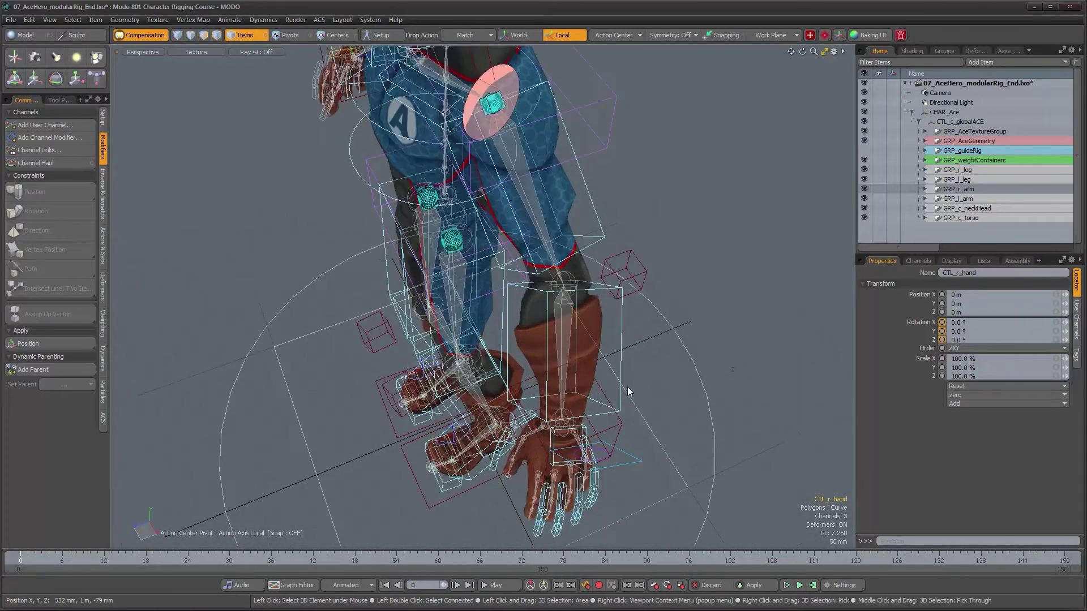
alt+drag(628, 391, 575, 303)
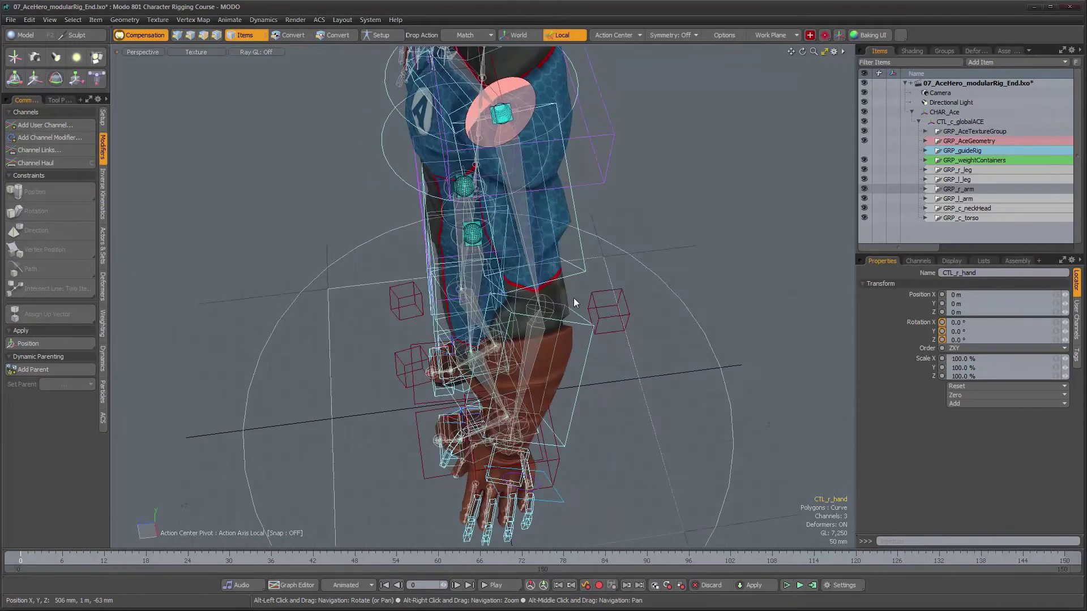
alt+drag(525, 367, 438, 369)
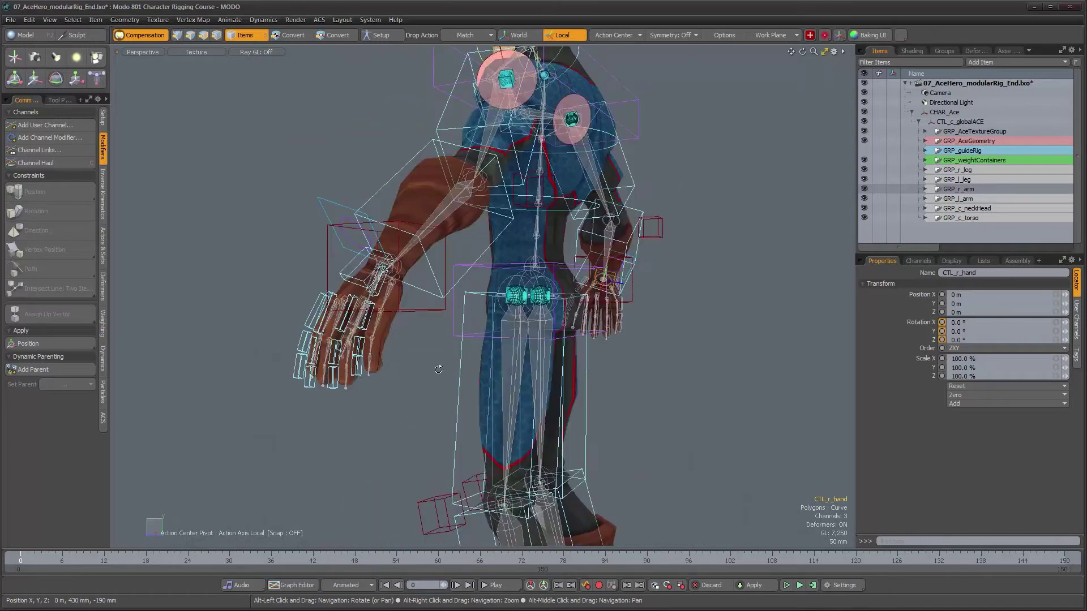
alt+drag(556, 296, 647, 313)
mouse_move(668, 384)
alt+mouse_down()
mouse_move(585, 382)
mouse_move(672, 388)
alt+mouse_up()
alt+right_drag(672, 388, 439, 387)
alt+middle_drag(456, 388, 459, 301)
alt+right_drag(483, 297, 529, 301)
alt+drag(524, 306, 493, 341)
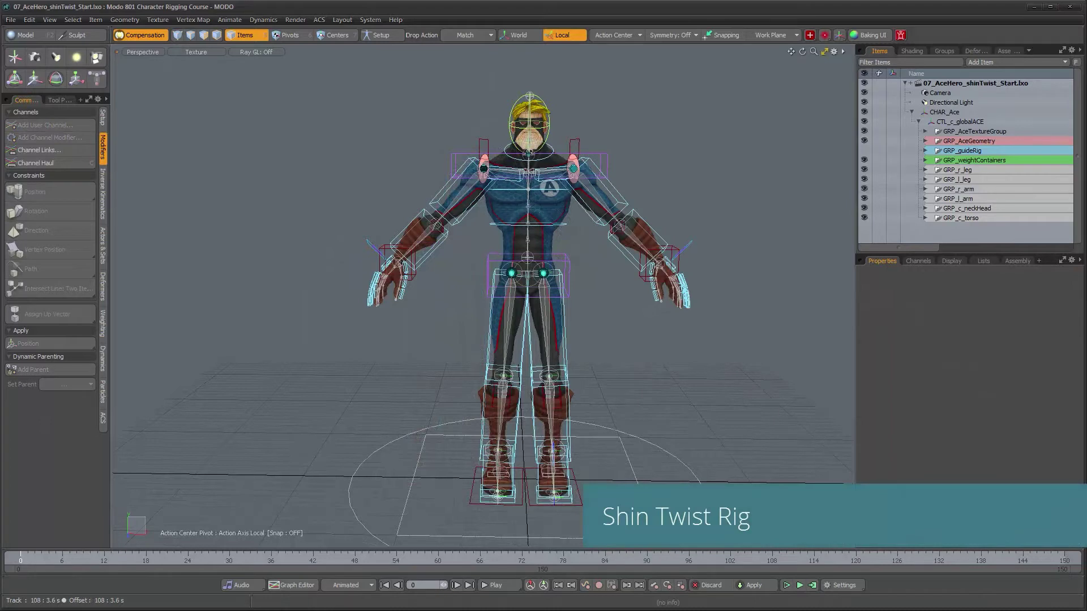
- Hide the GRP_AceGeometry group in the 07_AceHero_shinTwist_Start scene
alt+middle_drag(592, 308, 568, 298)
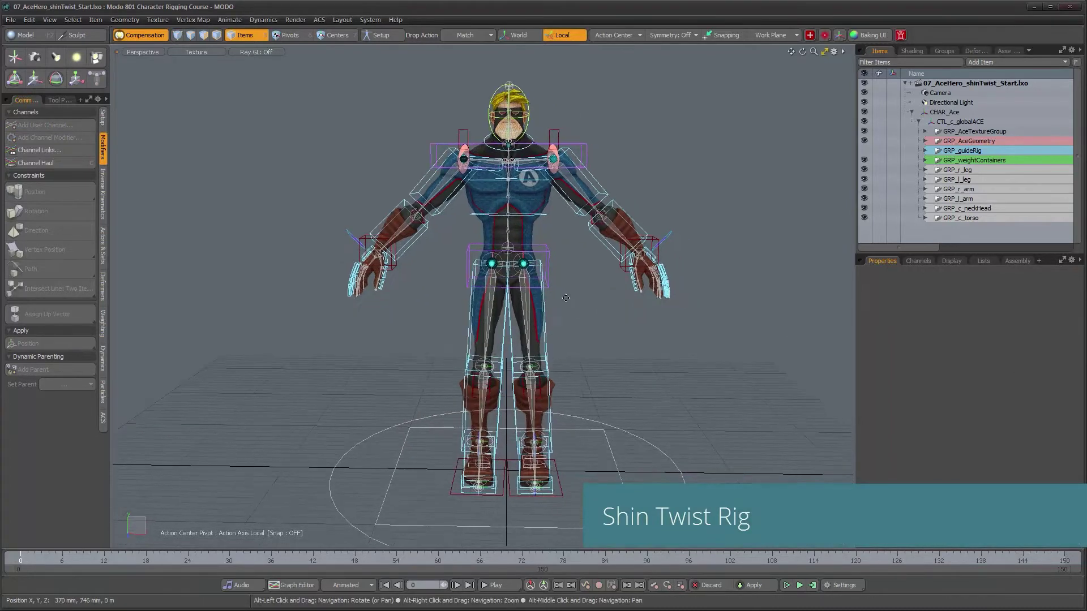
click(865, 141)
- Select the left FK foot joint JNT_l_FKfoot for rotation and set the action axis to World
alt+drag(608, 278, 574, 286)
alt+right_drag(576, 291, 475, 171)
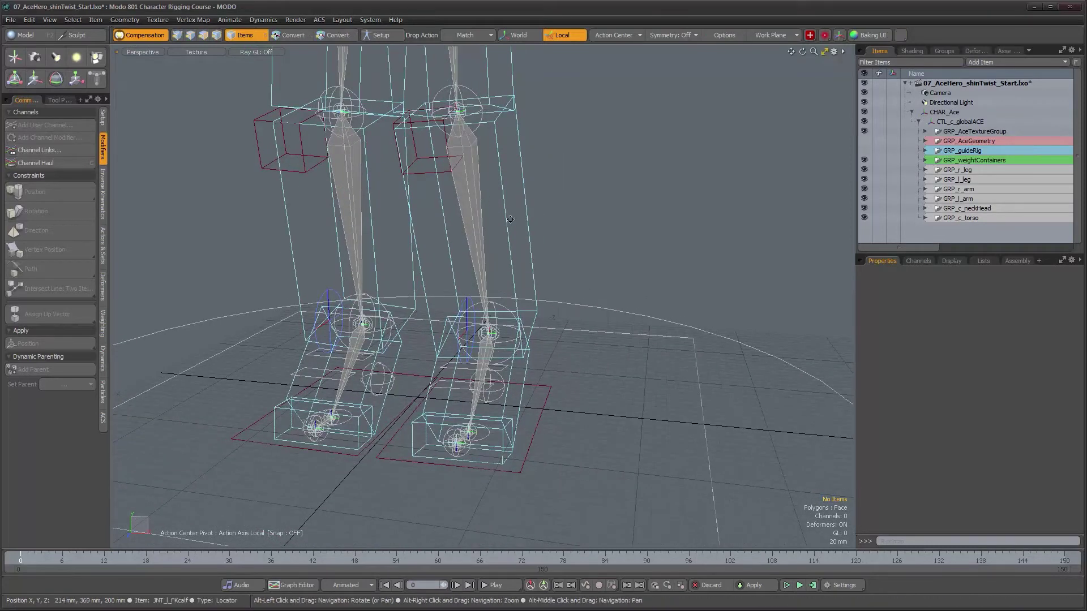
scroll(512, 212, up, 3)
alt+shift+drag(525, 211, 565, 211)
alt+drag(515, 158, 601, 432)
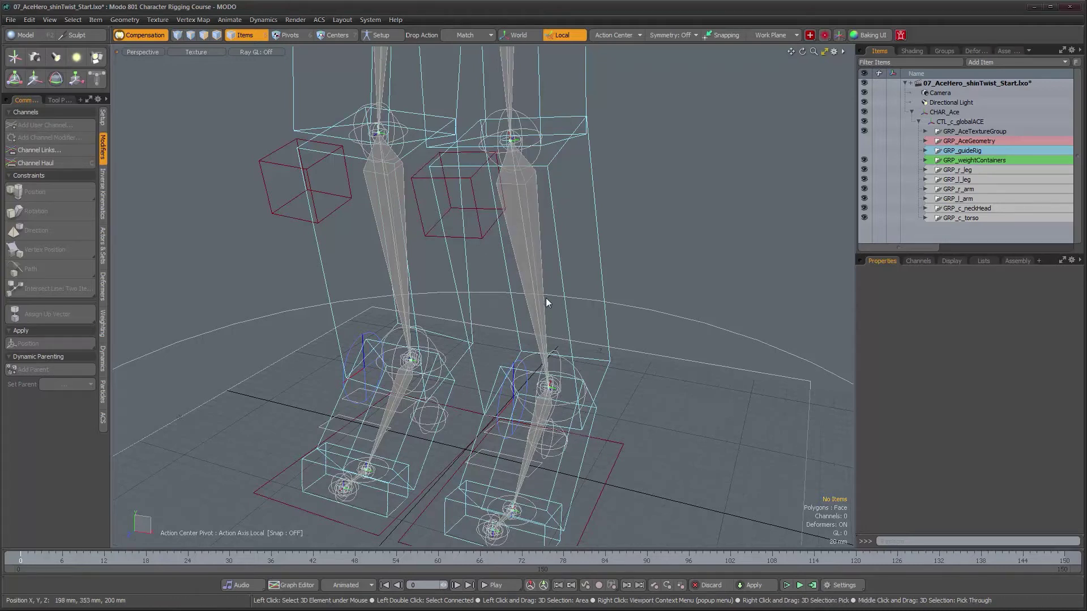
alt+drag(546, 297, 475, 388)
click(561, 423)
key(e)
alt+drag(558, 390, 578, 388)
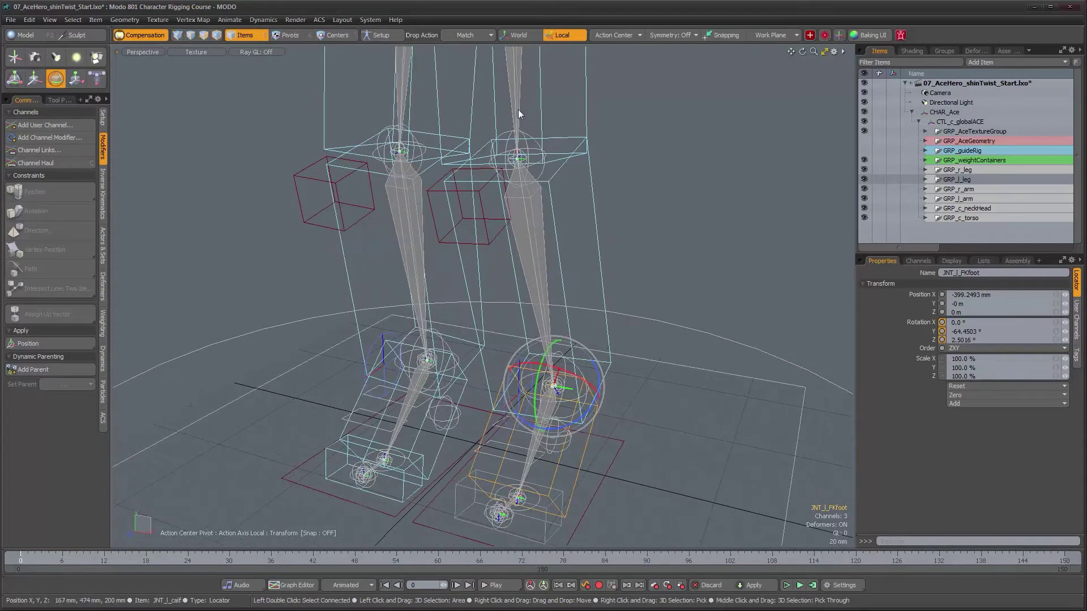
alt+drag(515, 115, 521, 118)
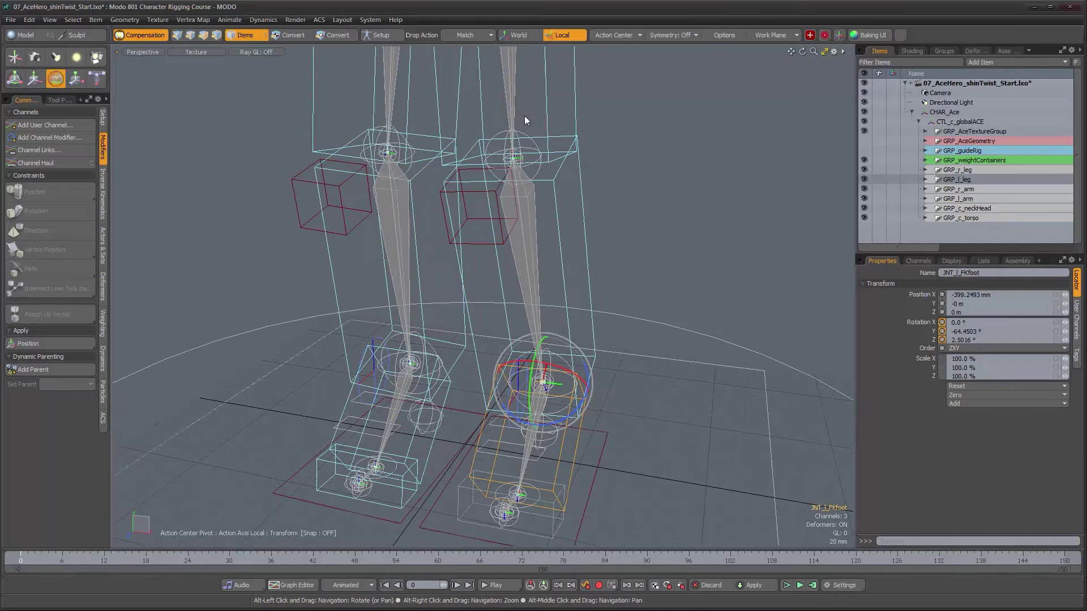
click(524, 38)
- Try rotating JNT_l_FKfoot outward to about 28°, -70.4°, -33.4° and inspect the ankle and shin joints
alt+drag(562, 411, 577, 454)
drag(542, 372, 574, 338)
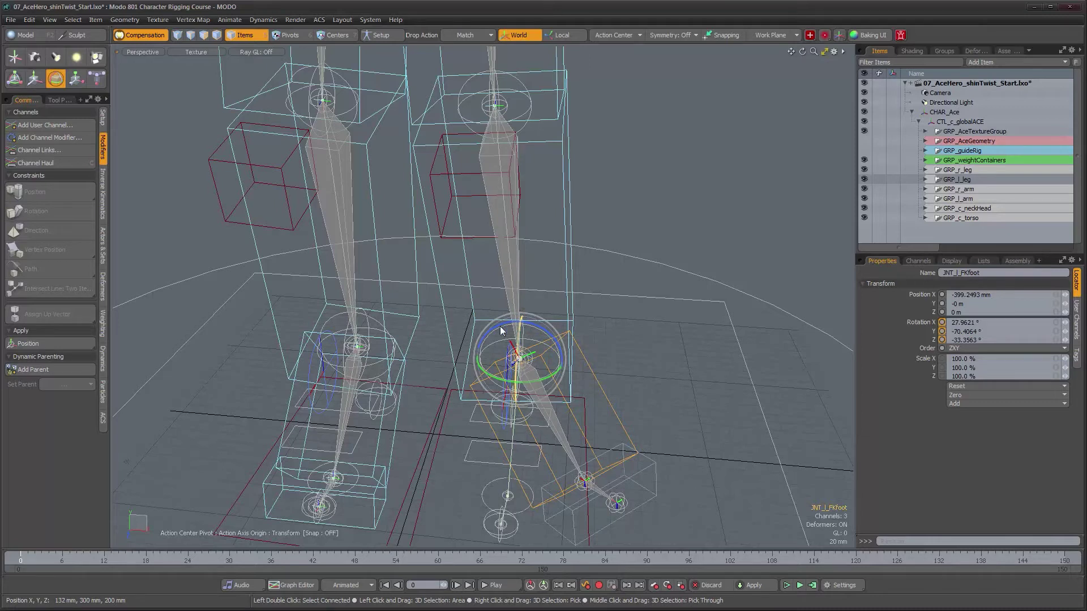
alt+drag(487, 345, 512, 182)
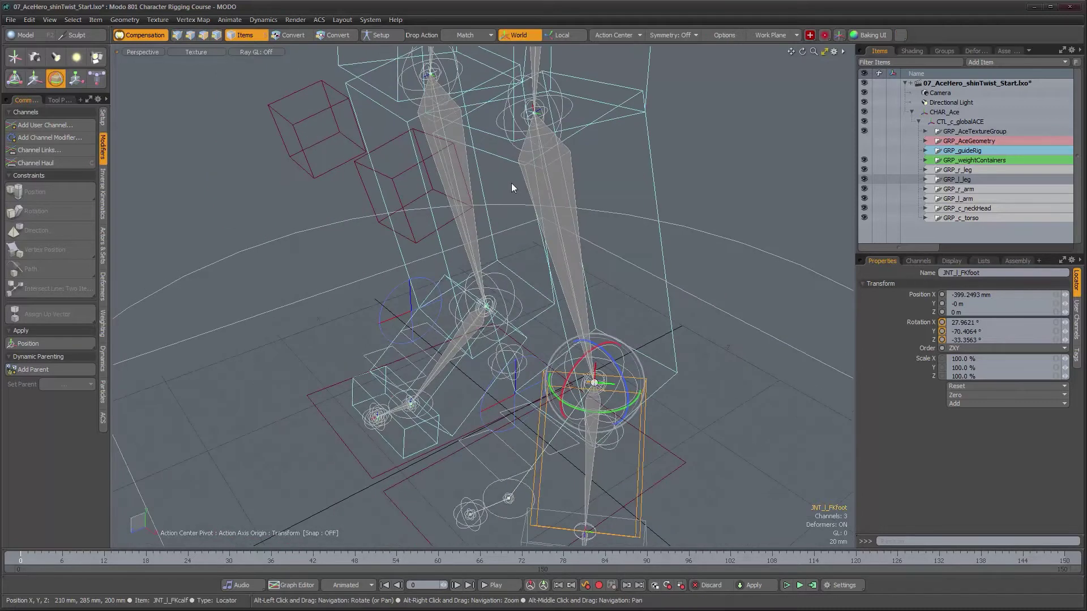
alt+drag(581, 307, 614, 357)
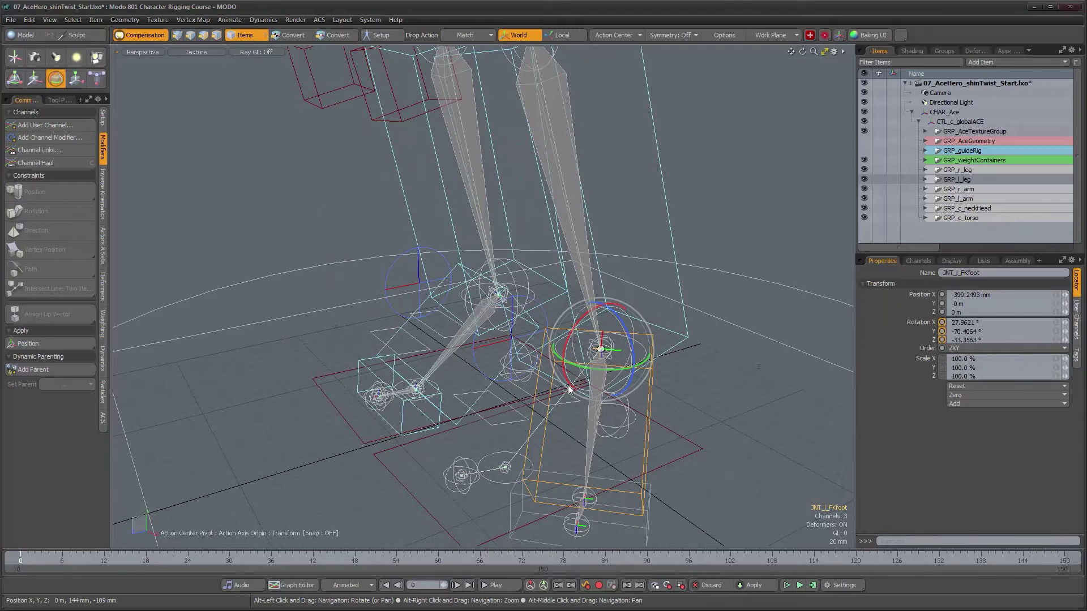
mouse_move(570, 390)
alt+mouse_down()
mouse_move(630, 429)
mouse_move(584, 378)
mouse_move(622, 420)
mouse_move(611, 385)
mouse_move(594, 399)
mouse_move(611, 417)
mouse_move(707, 412)
mouse_move(578, 388)
alt+mouse_up()
- Undo the left FK foot joint's rotation and exit the Rotate tool
key(ctrl+z)
key(space)
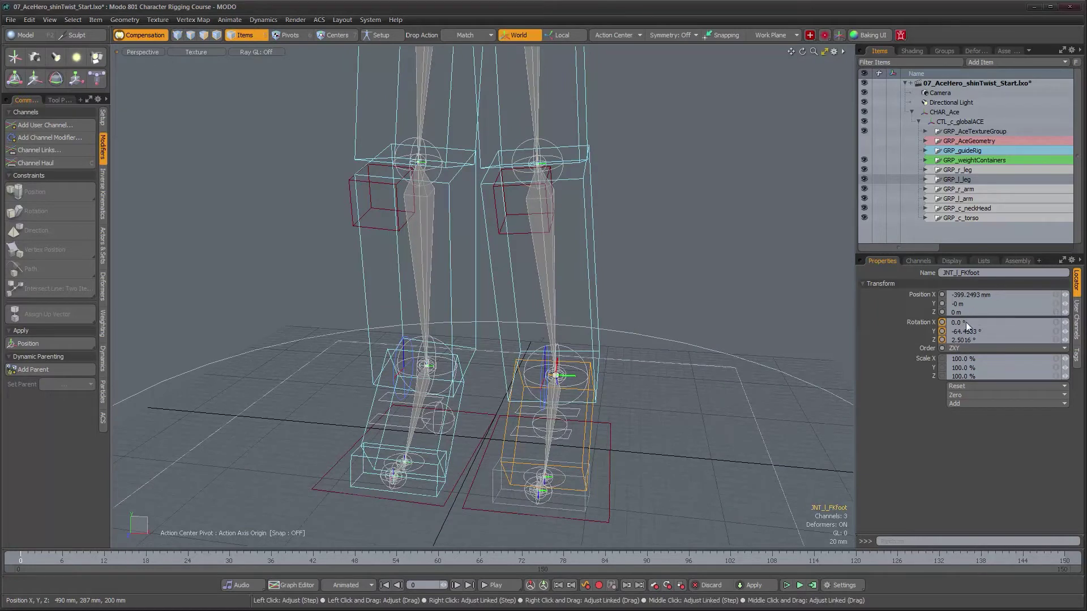
alt+drag(572, 365, 520, 371)
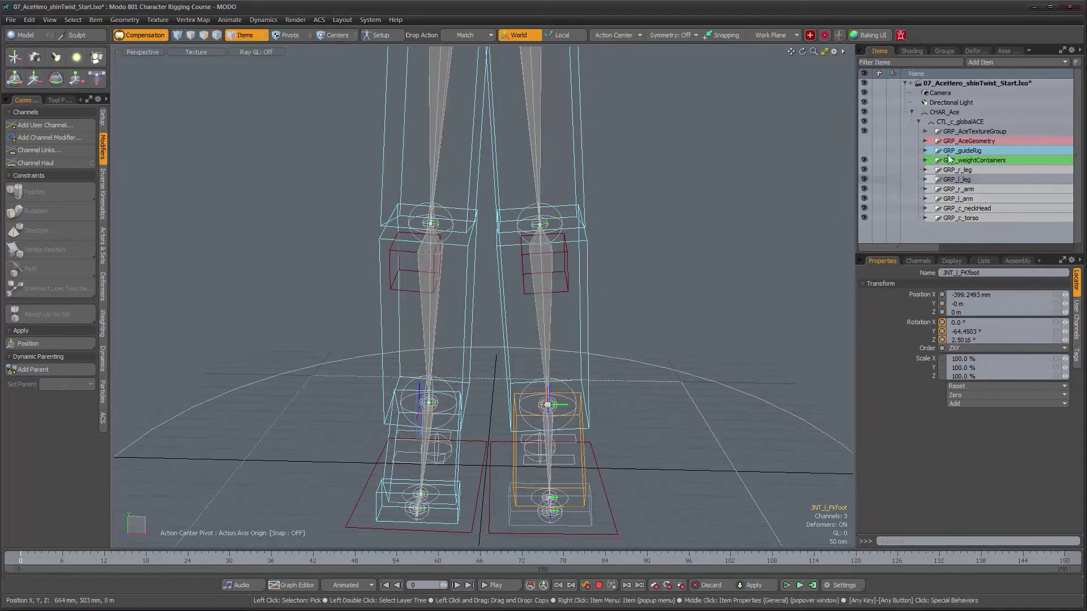
- Step up the left leg hierarchy from the foot through JNT_l_FKcalf to JNT_l_FKthigh, checking each joint's rotation values
mouse_move(600, 261)
alt+mouse_down()
mouse_move(524, 269)
mouse_move(614, 272)
alt+mouse_up()
ctrl+alt+drag(614, 271, 592, 330)
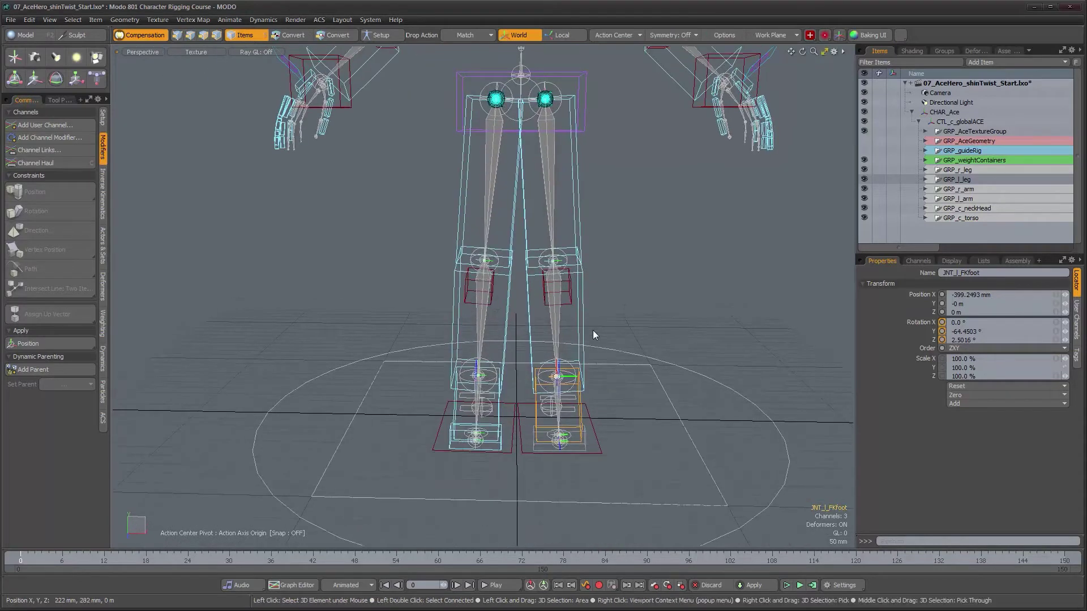
key(Up)
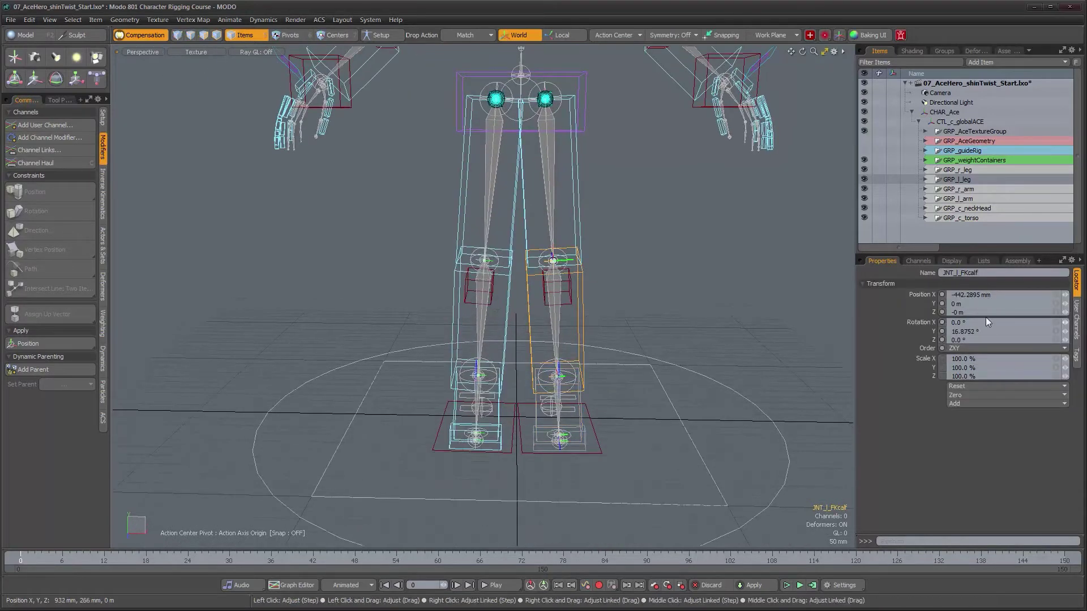
key(Up)
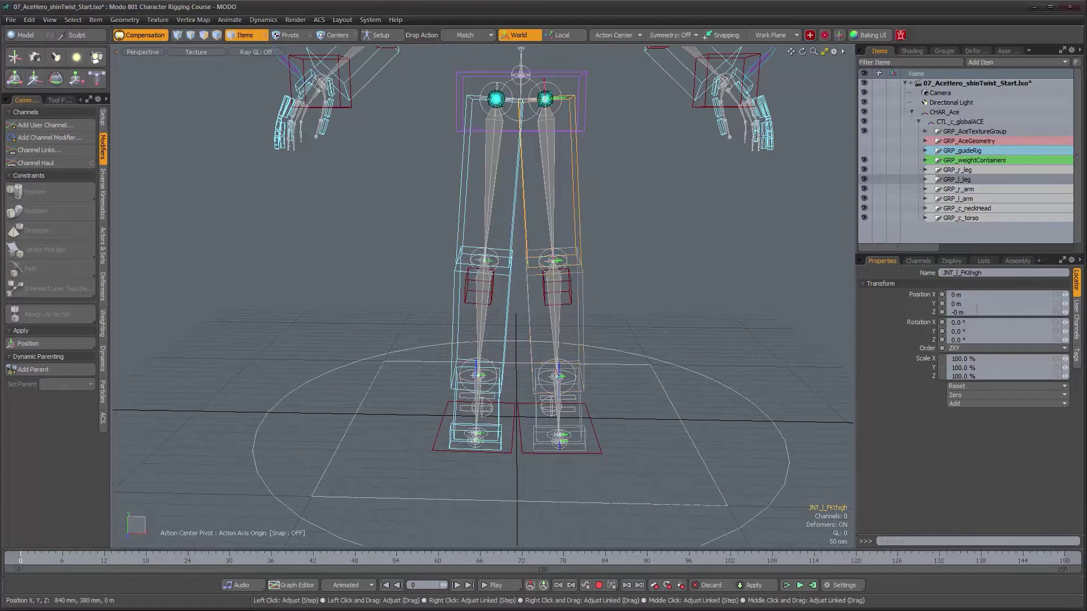
- Select all the FK controls of the left leg and zero all their transforms
key(Down)
double_click(579, 180)
alt+shift+drag(614, 195, 610, 230)
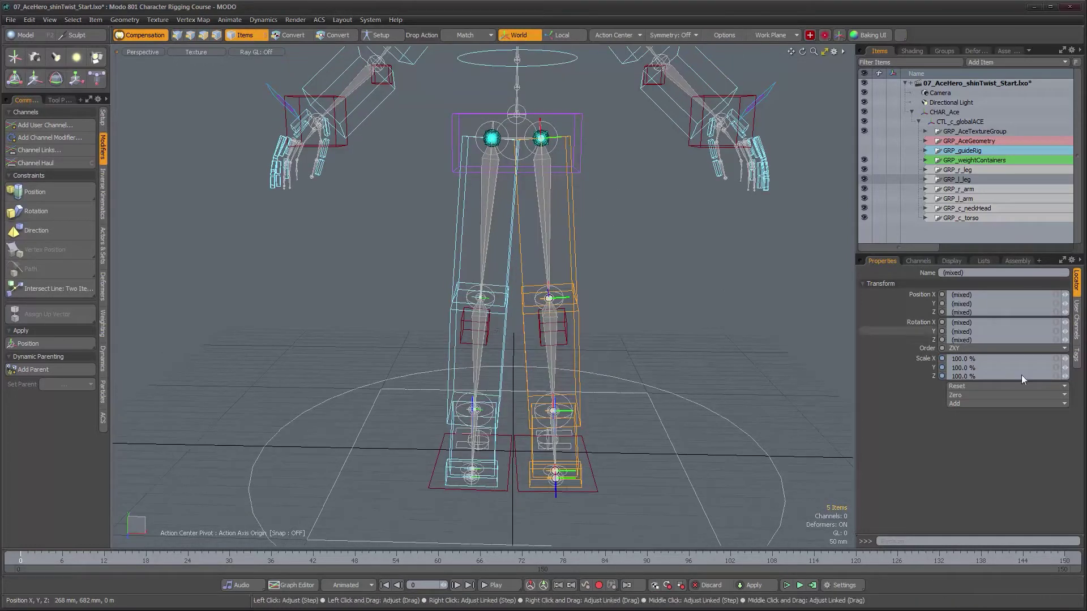
click(977, 395)
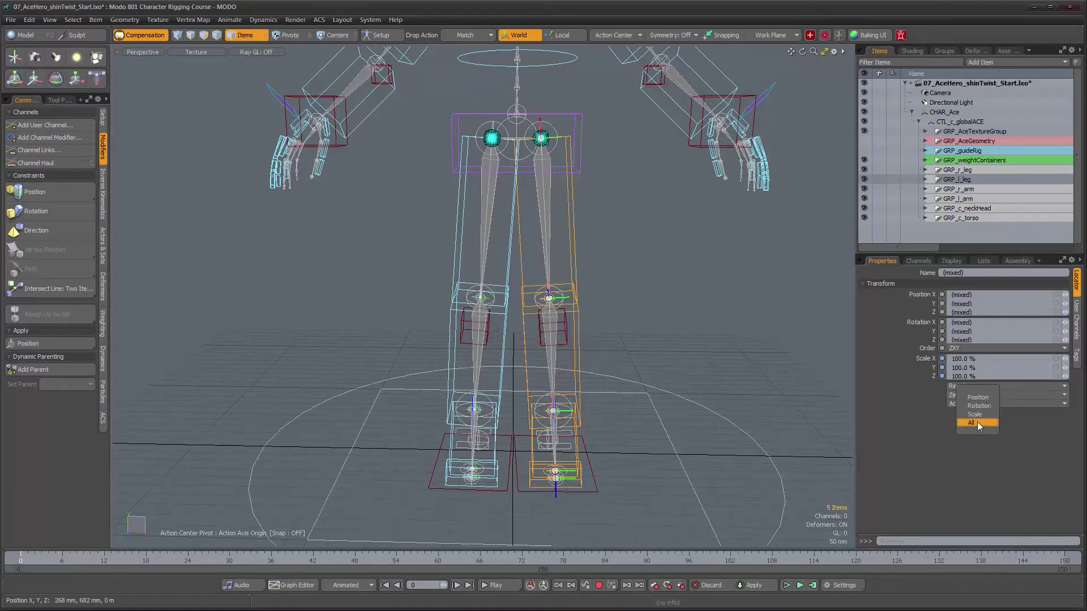
click(977, 422)
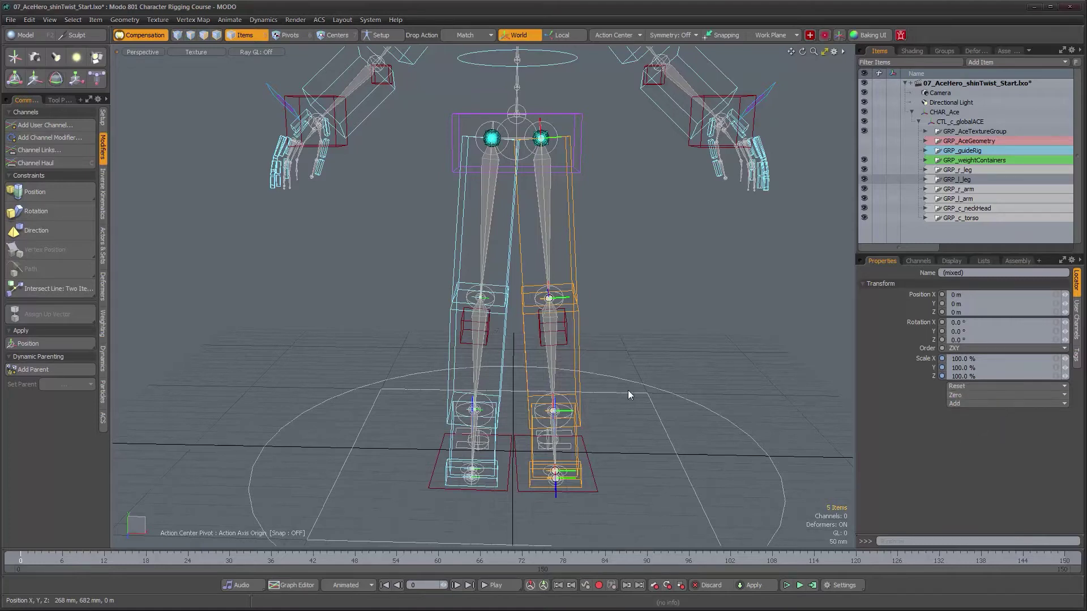
- Select all the FK controls of the right leg and zero all their transforms
click(509, 266)
click(970, 396)
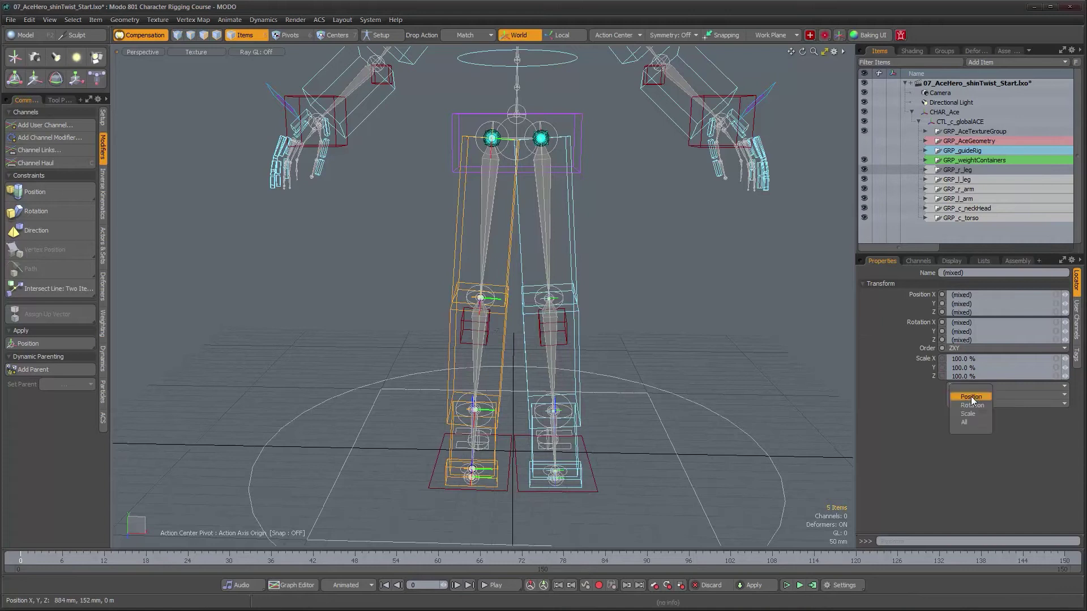
click(974, 421)
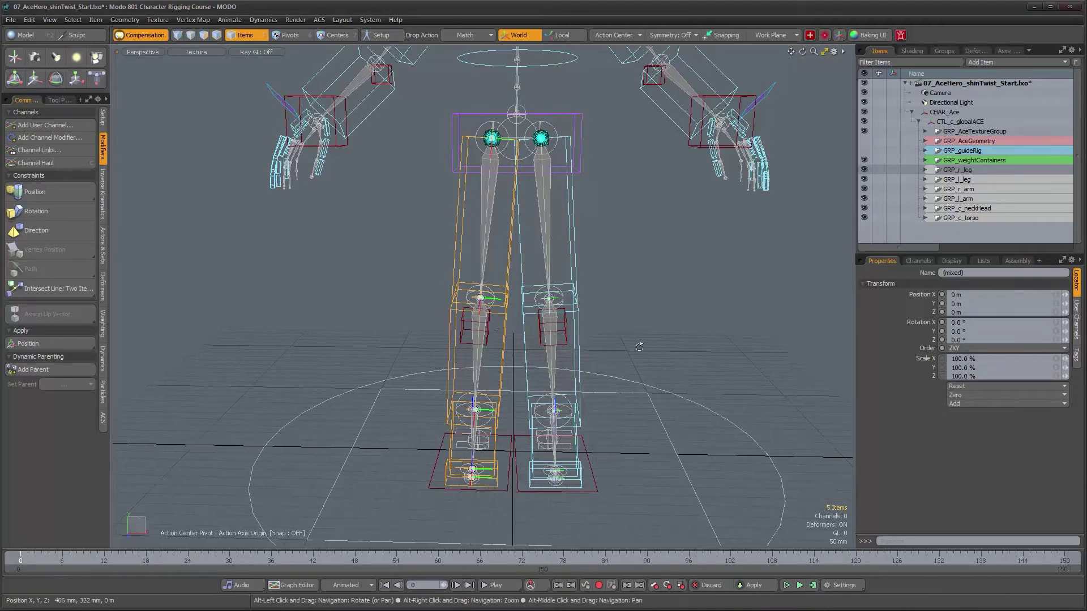
- Check the transform values of the left arm controls CTL_l_upperArm and CTL_l_lowerArm, singly and with both selected
alt+drag(641, 342, 659, 347)
alt+middle_drag(660, 346, 640, 527)
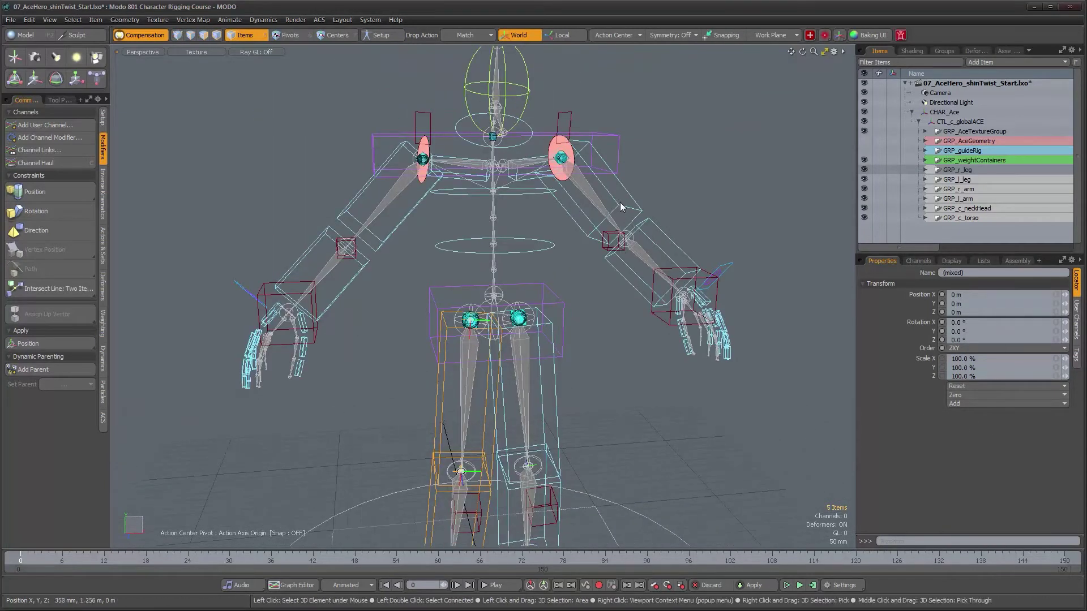
click(620, 207)
alt+drag(767, 310, 642, 256)
scroll(712, 210, up, 3)
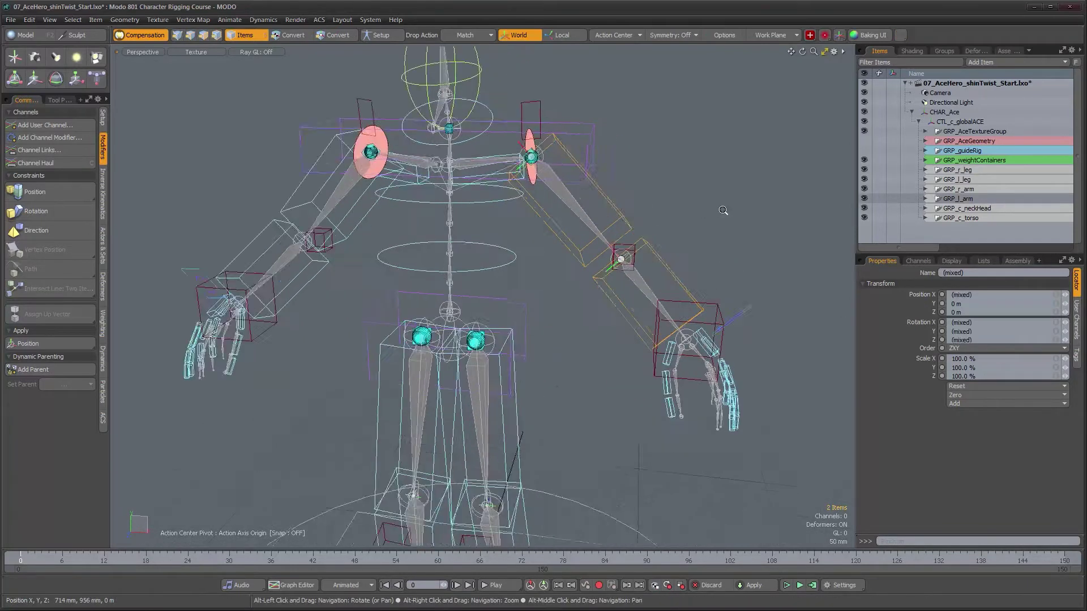
click(604, 226)
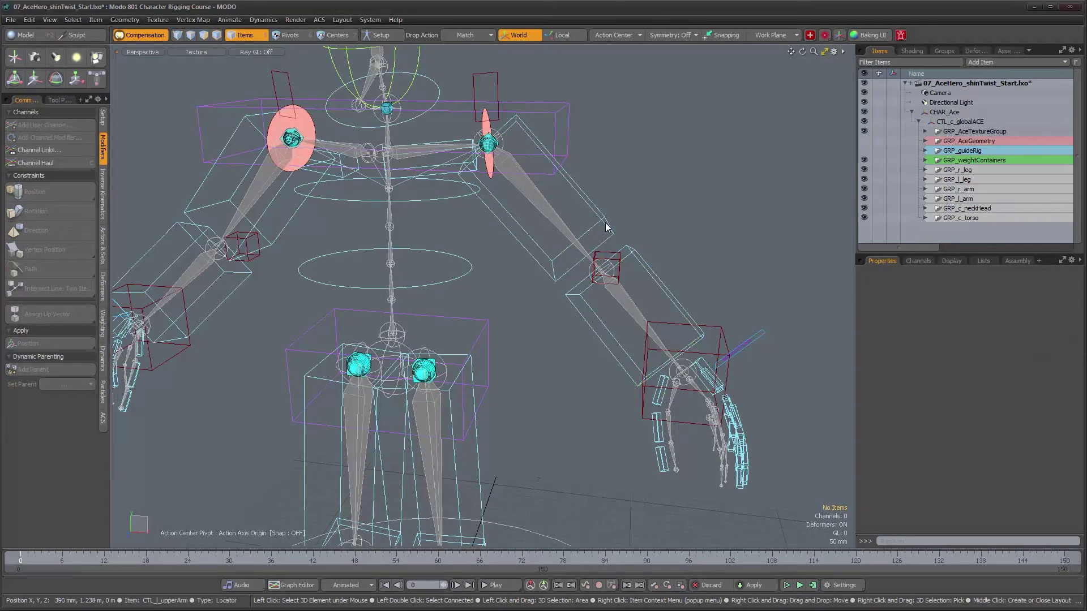
click(605, 227)
click(682, 317)
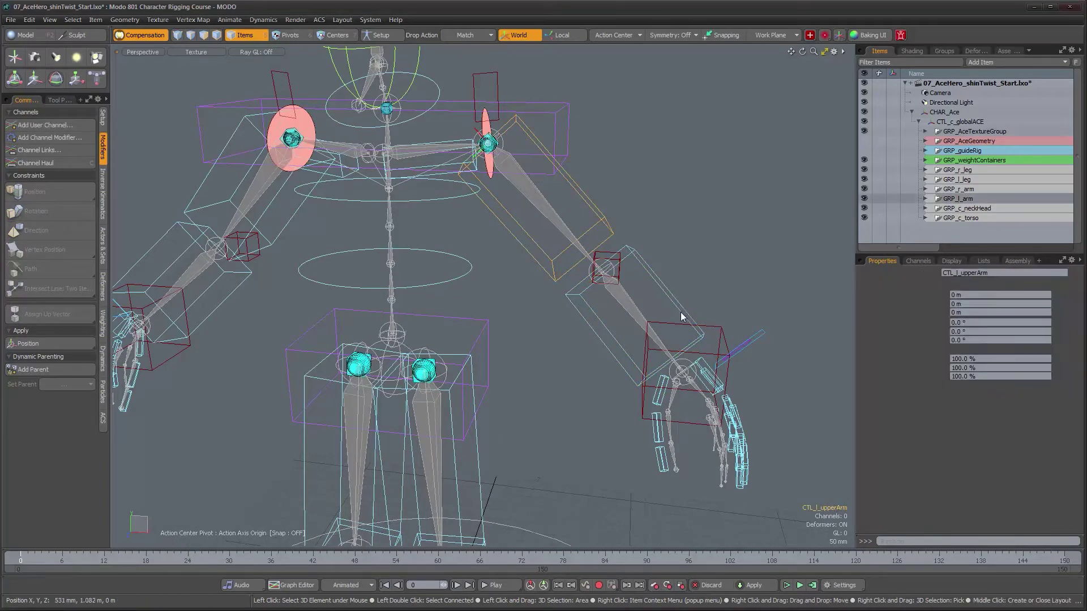
alt+drag(594, 229, 594, 184)
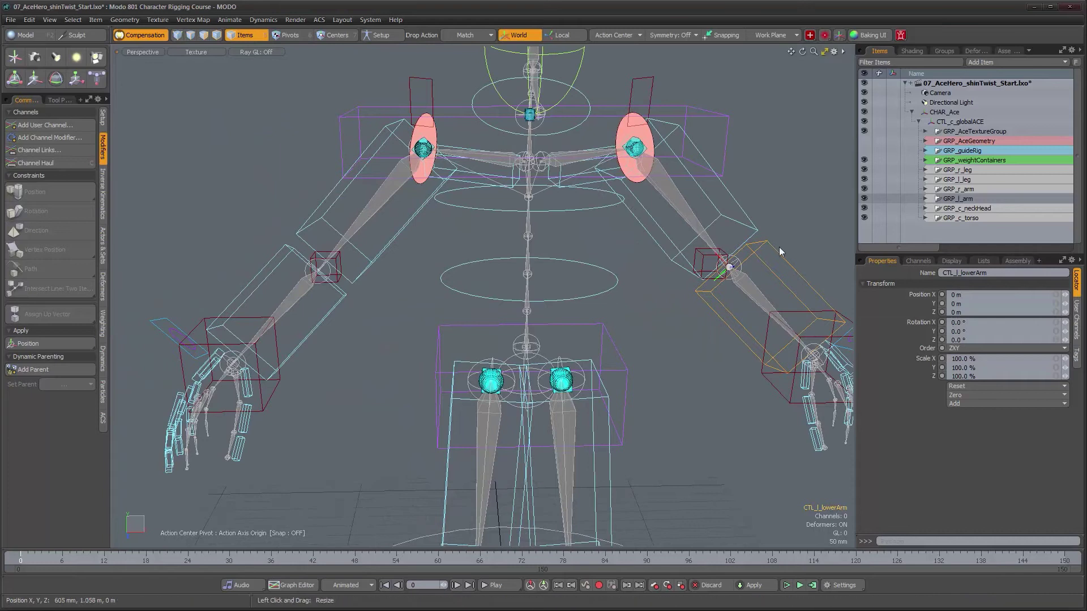
shift+click(737, 226)
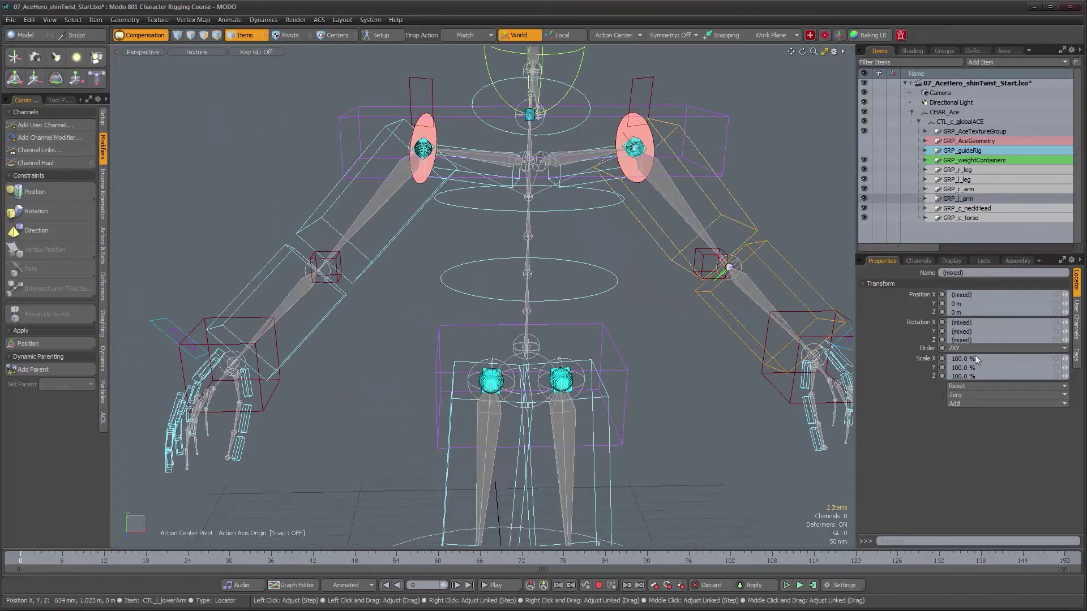
- Reveal CTL_l_upperArm and CTL_l_lowerArm in the item hierarchy and compare their transforms individually and together
alt+drag(752, 276, 574, 305)
scroll(729, 285, down, 3)
alt+right_drag(608, 255, 633, 256)
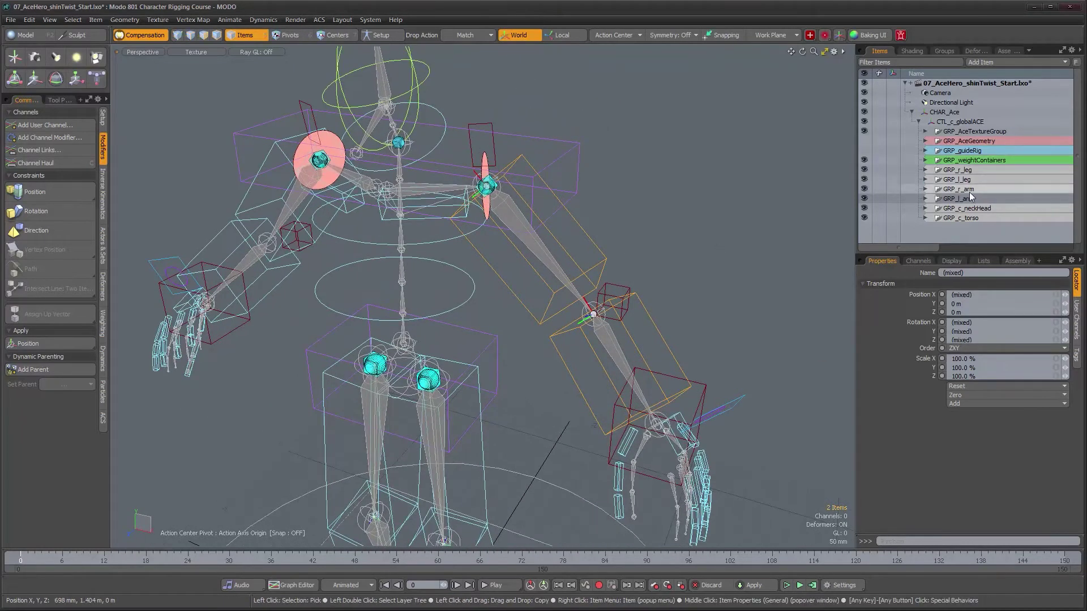
key(f)
scroll(987, 207, down, 2)
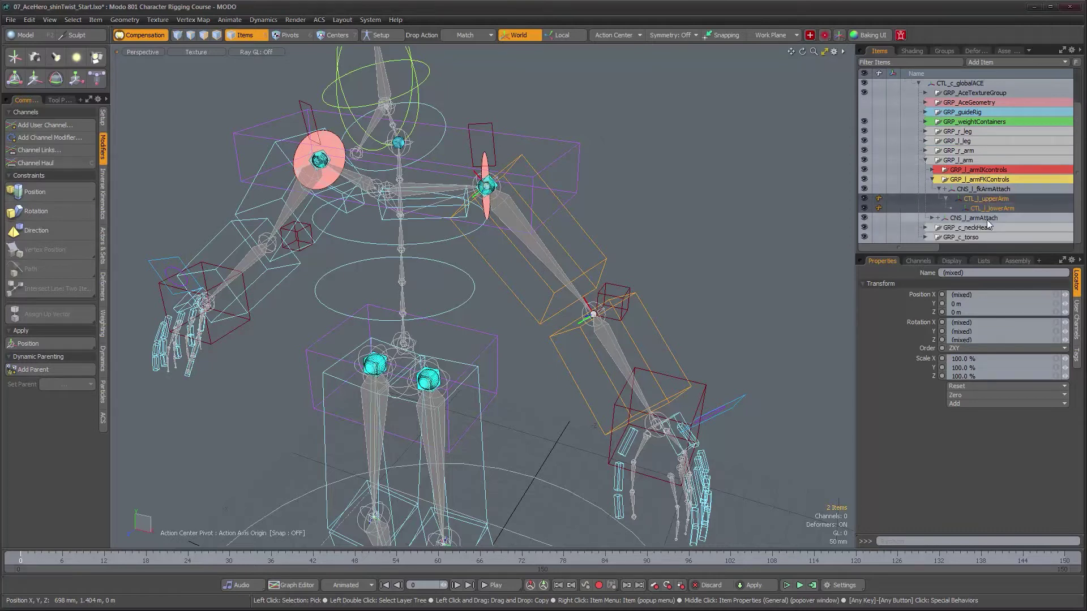
click(971, 200)
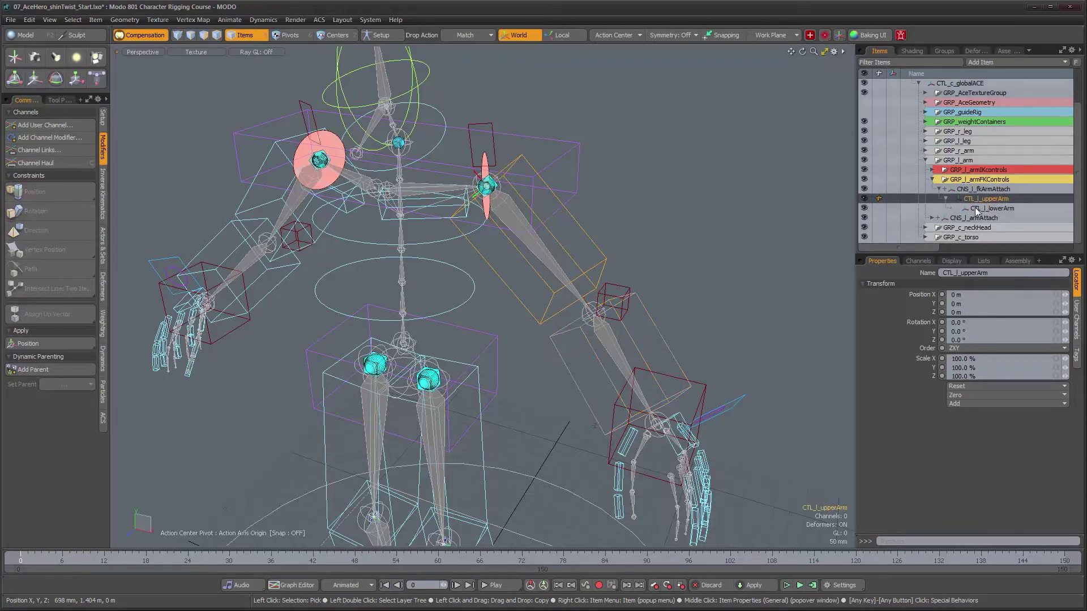
shift+click(976, 209)
click(982, 208)
click(980, 199)
shift+click(985, 209)
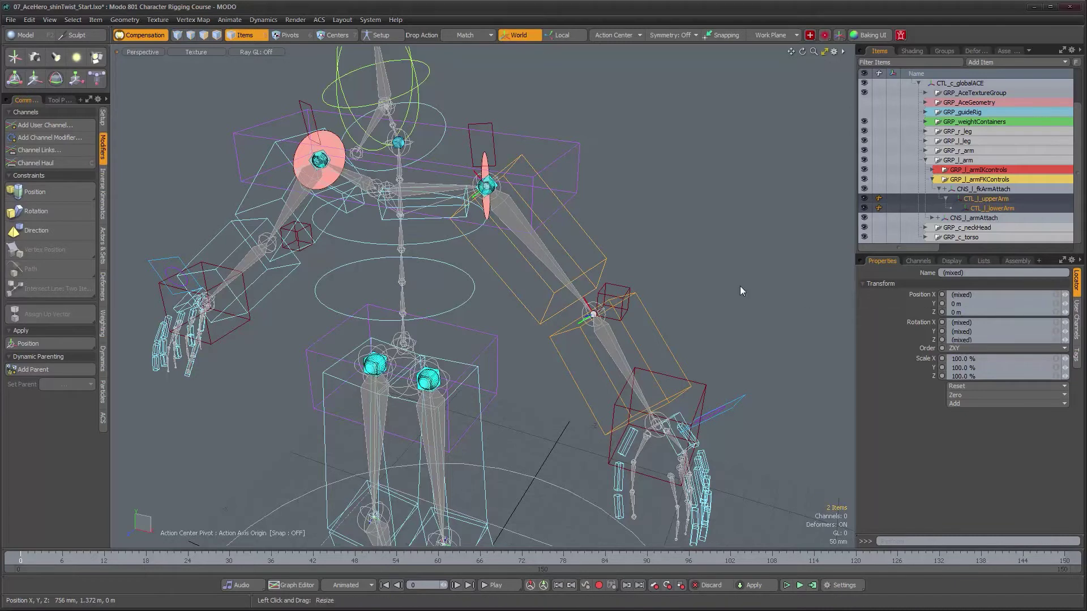
- Check the transform values of the right arm controls CTL_r_upperArm and CTL_r_lowerArm
alt+drag(538, 279, 467, 206)
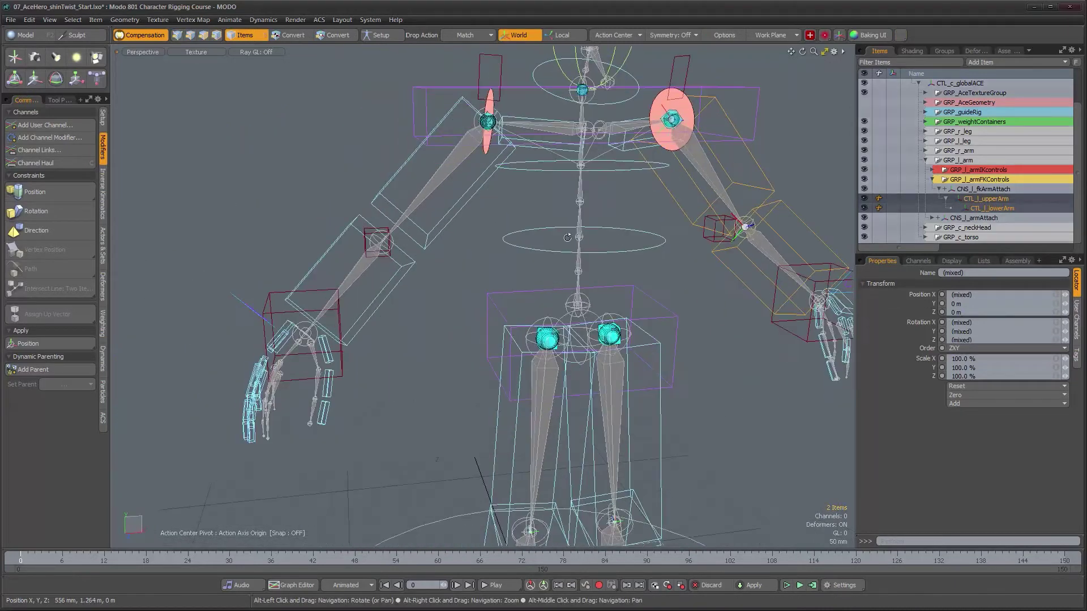
click(467, 203)
alt+drag(403, 298, 443, 313)
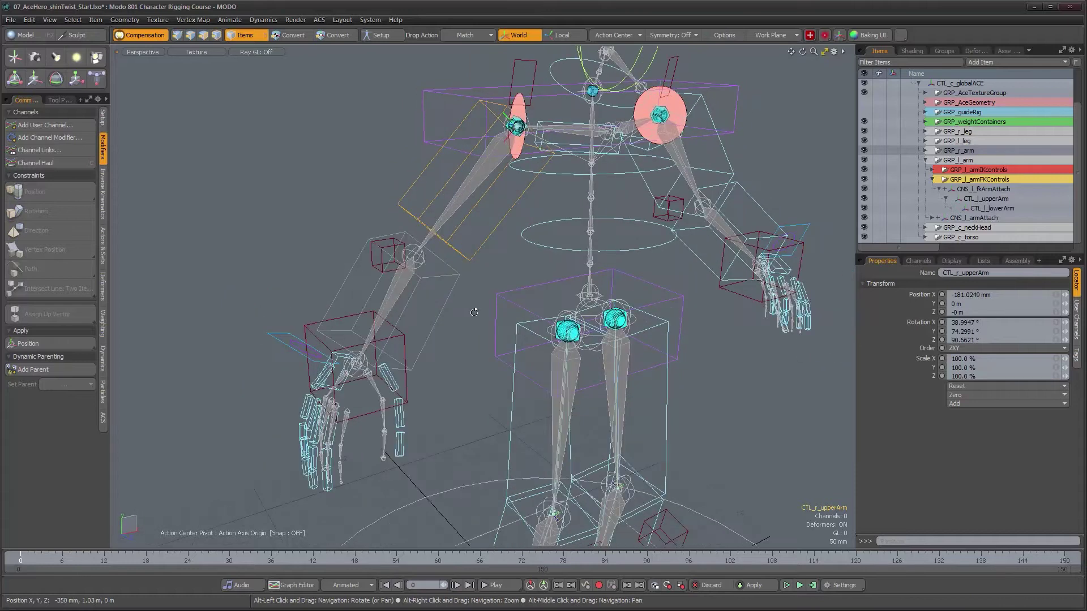
click(443, 310)
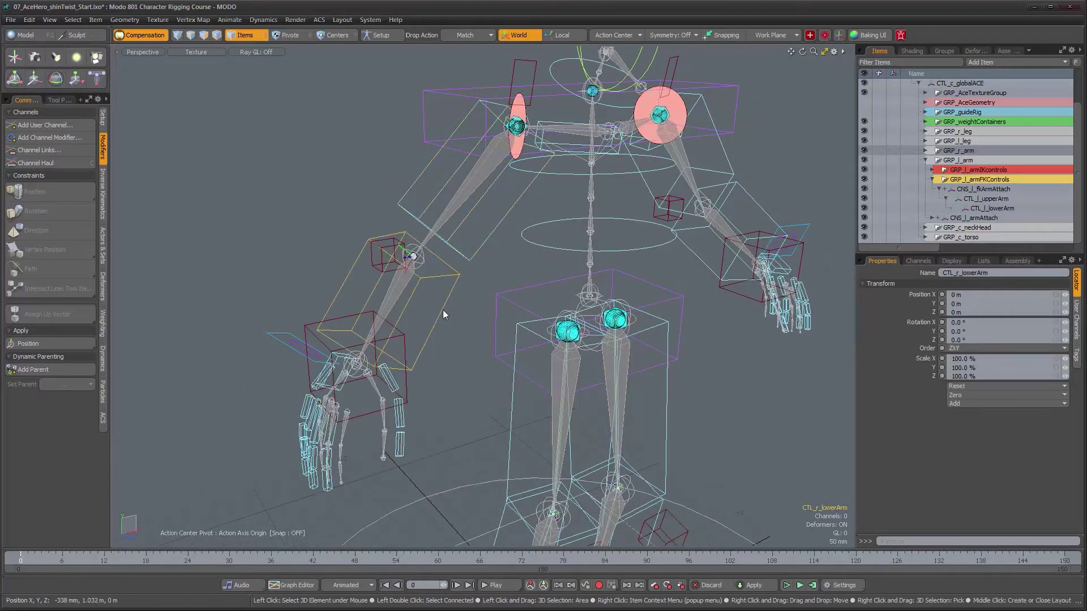
- Inspect the position, rotation and scale channels of CTL_l_upperArm, including its zero transforms
click(726, 163)
click(918, 261)
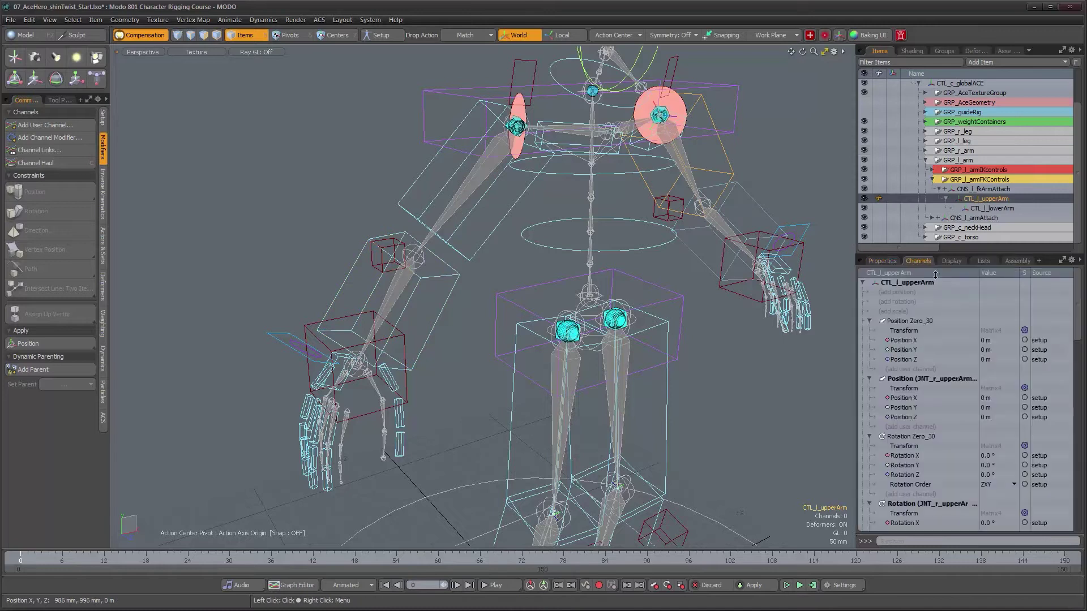
scroll(1023, 431, down, 7)
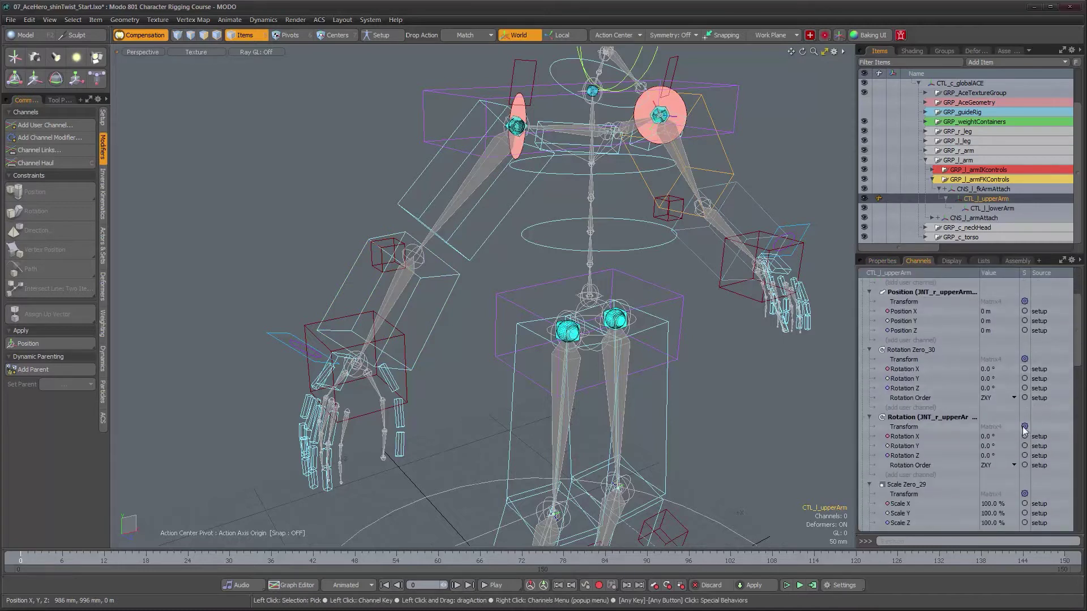
scroll(1021, 427, up, 5)
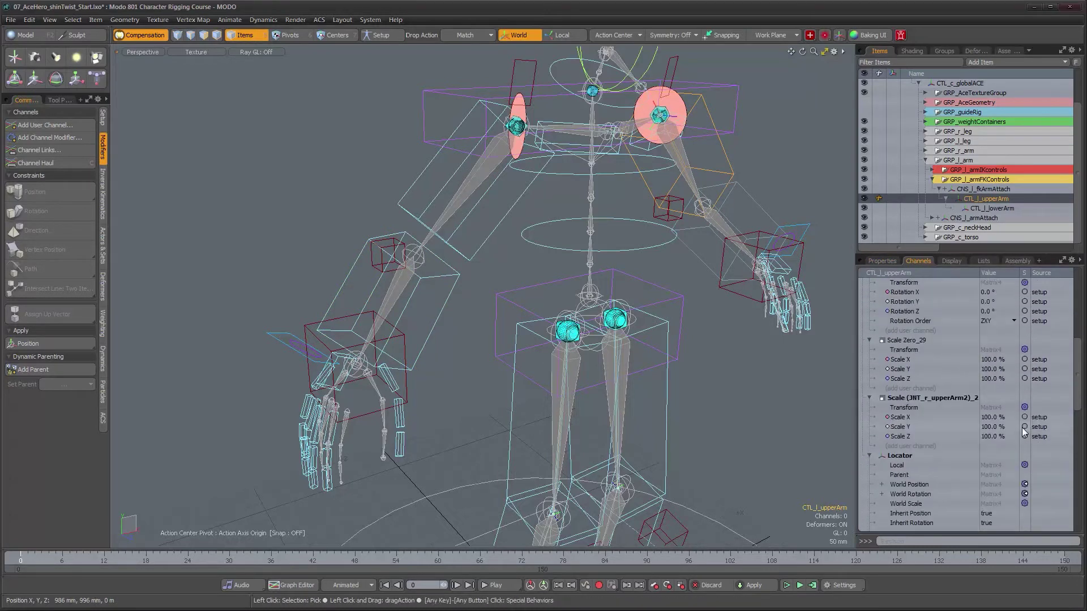
- Zero all transforms of the right upper arm control CTL_r_upperArm
click(525, 188)
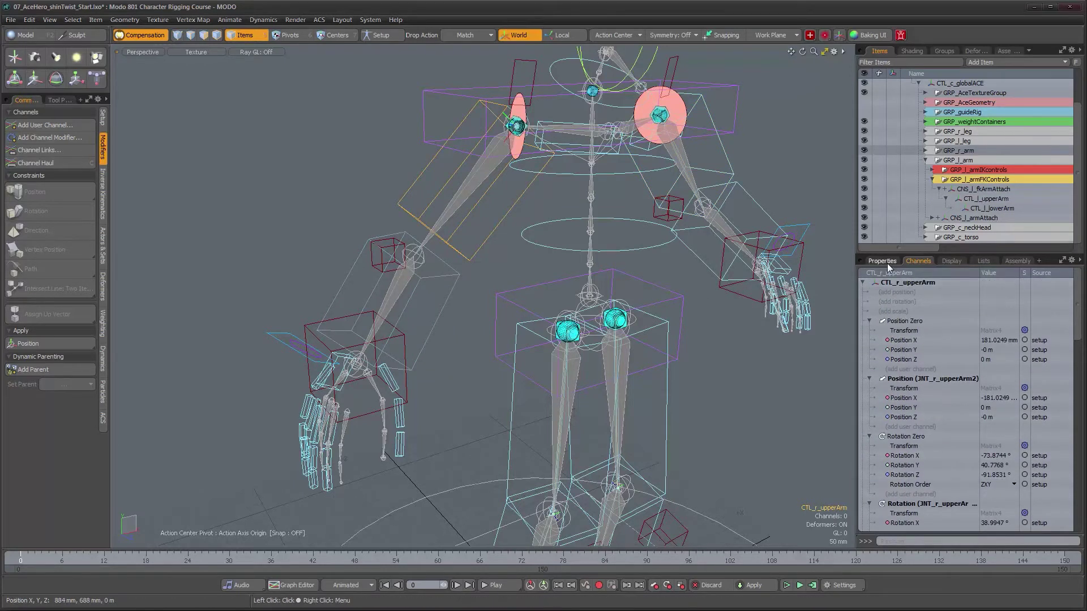
click(887, 262)
click(979, 396)
click(983, 423)
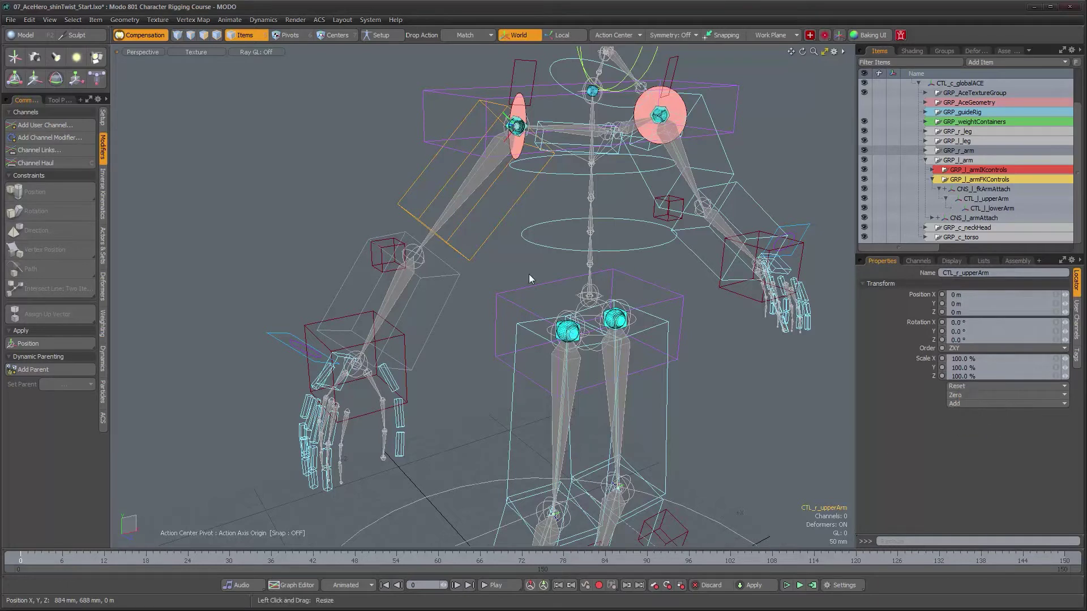
- Check the transform values of the right lower arm, neck, shoulder-level torso and hips controls
click(455, 284)
alt+drag(568, 193, 589, 217)
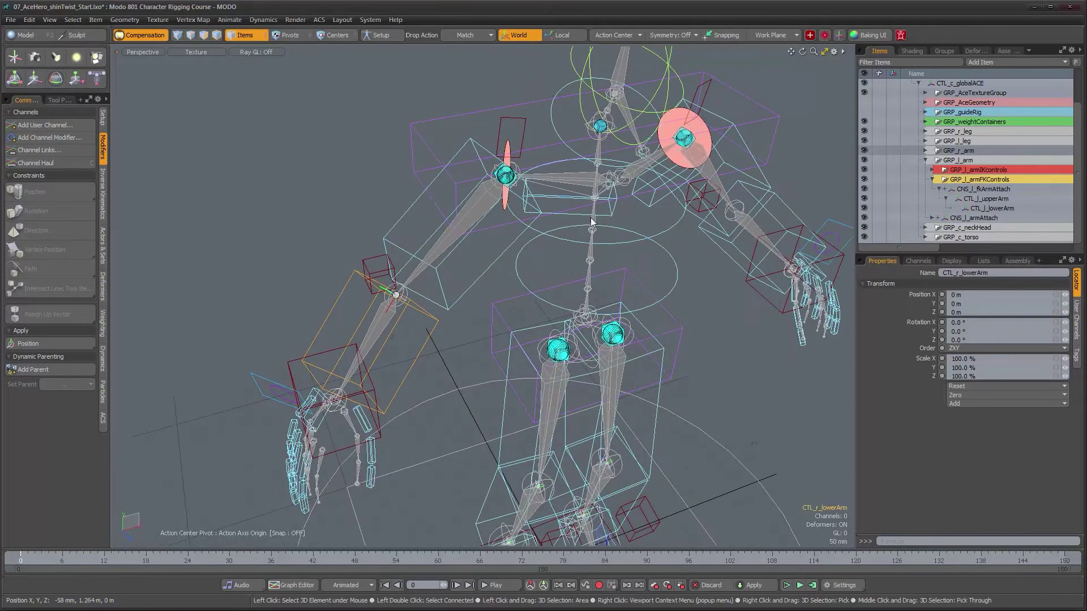
click(648, 204)
alt+drag(678, 240, 595, 150)
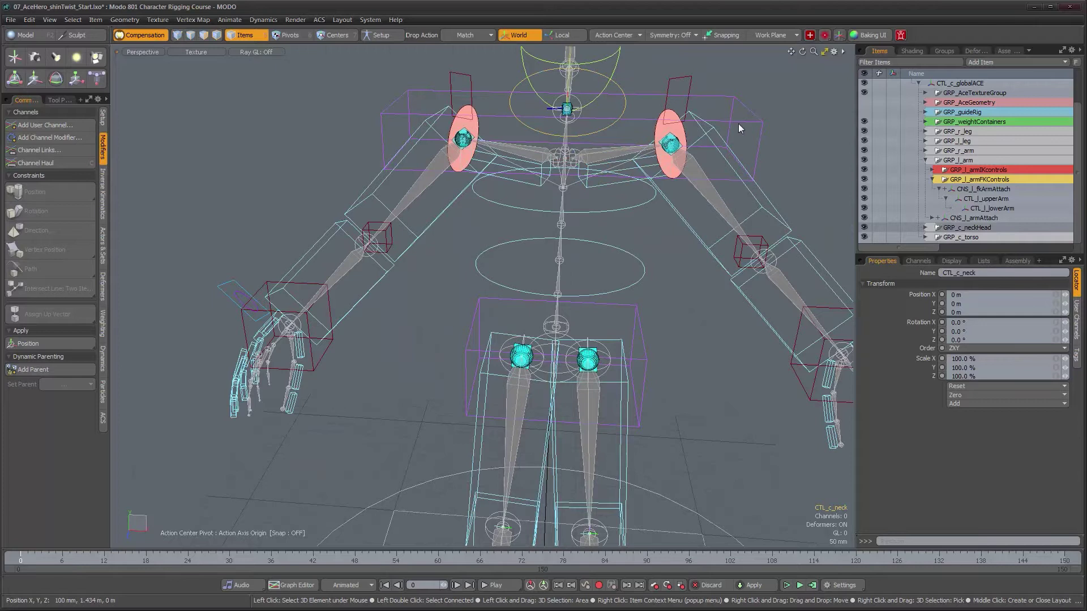
click(756, 135)
alt+drag(757, 135, 647, 210)
click(647, 281)
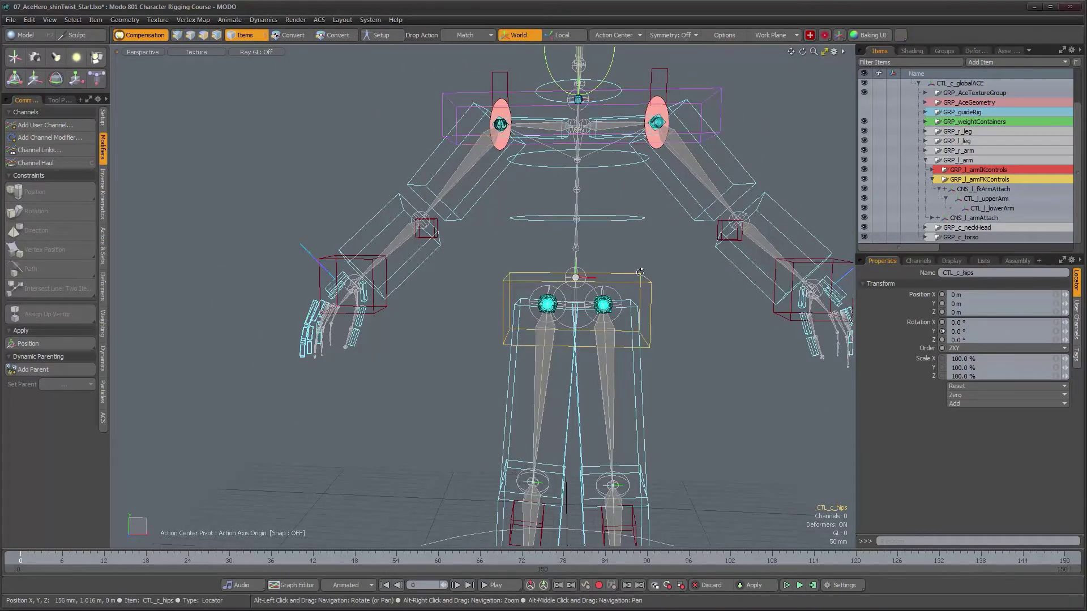
- Examine the shin, ankle and foot joints of both legs from several angles and collapse the GRP_l_arm group
alt+drag(646, 281, 635, 277)
alt+shift+drag(673, 474, 560, 269)
alt+drag(561, 269, 535, 315)
scroll(535, 316, up, 3)
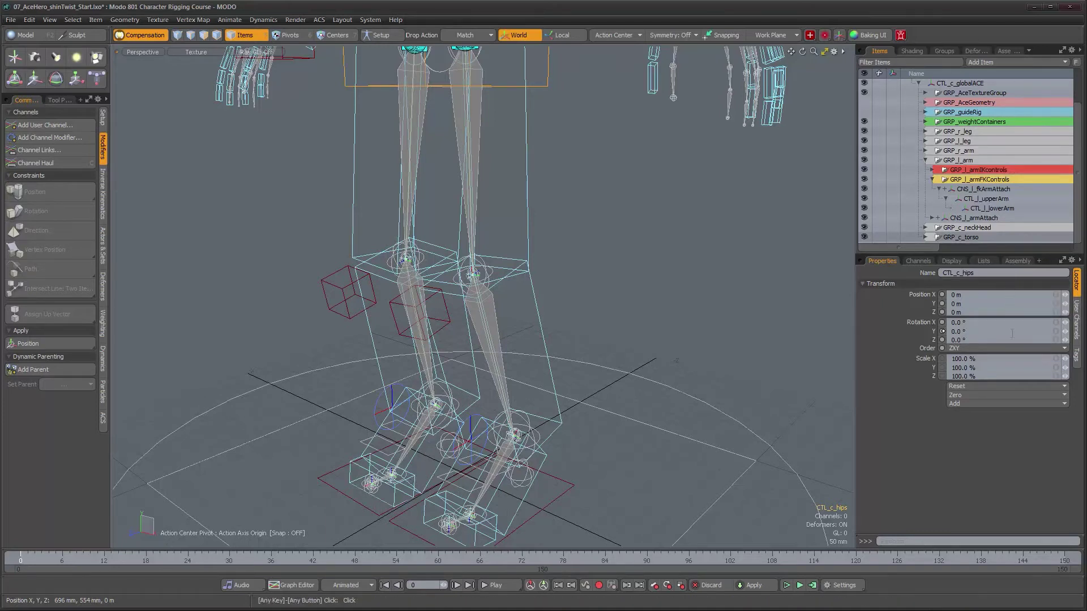
alt+drag(520, 230, 667, 269)
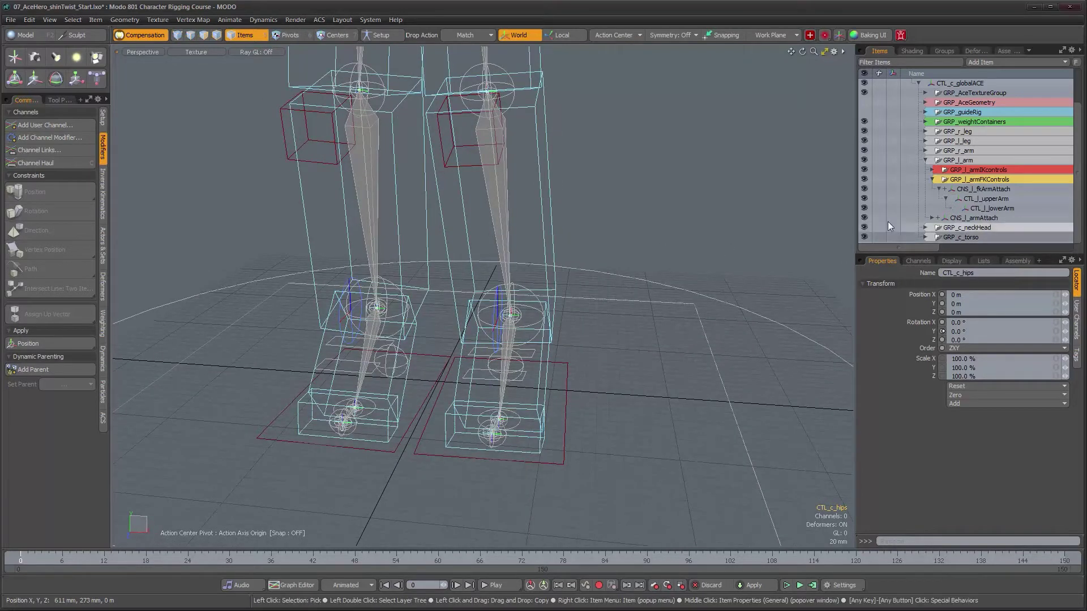
alt+drag(636, 346, 603, 354)
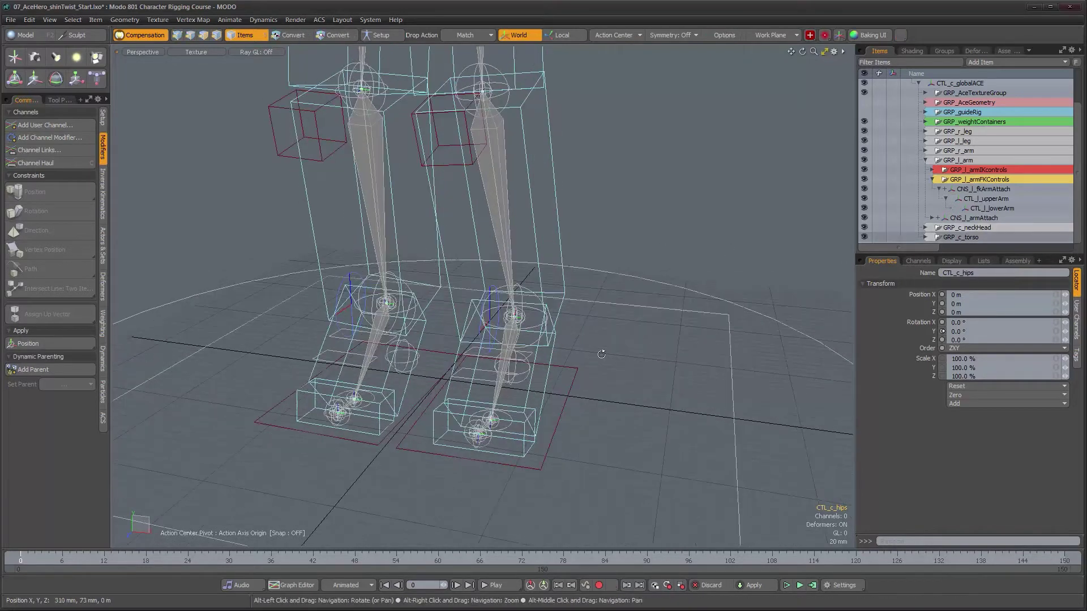
click(925, 160)
alt+drag(522, 306, 512, 312)
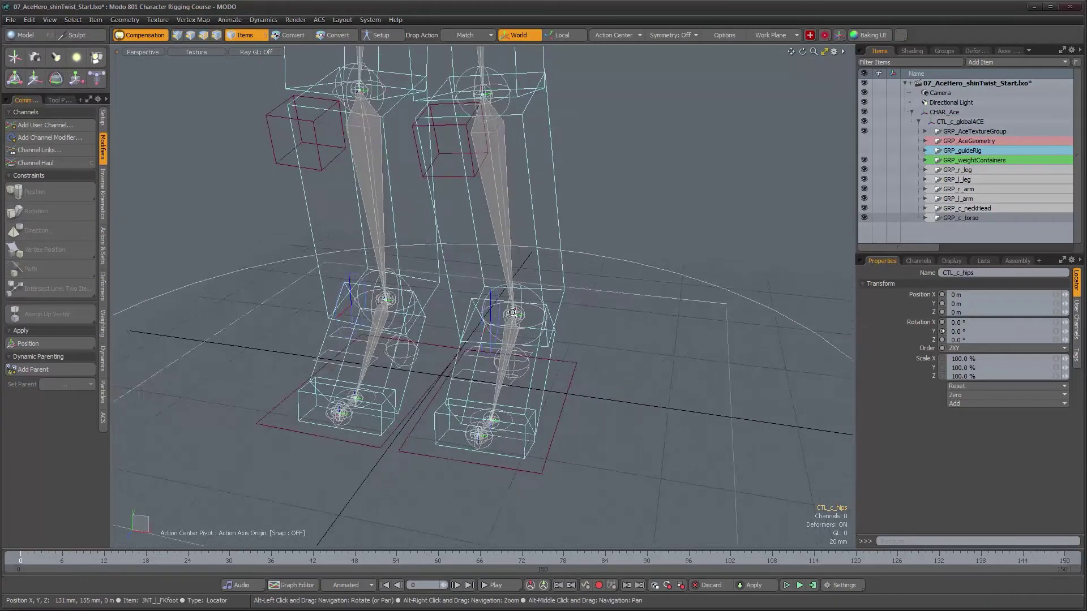
alt+right_drag(512, 312, 516, 311)
alt+drag(566, 321, 558, 324)
alt+right_drag(558, 324, 549, 340)
alt+drag(552, 345, 561, 365)
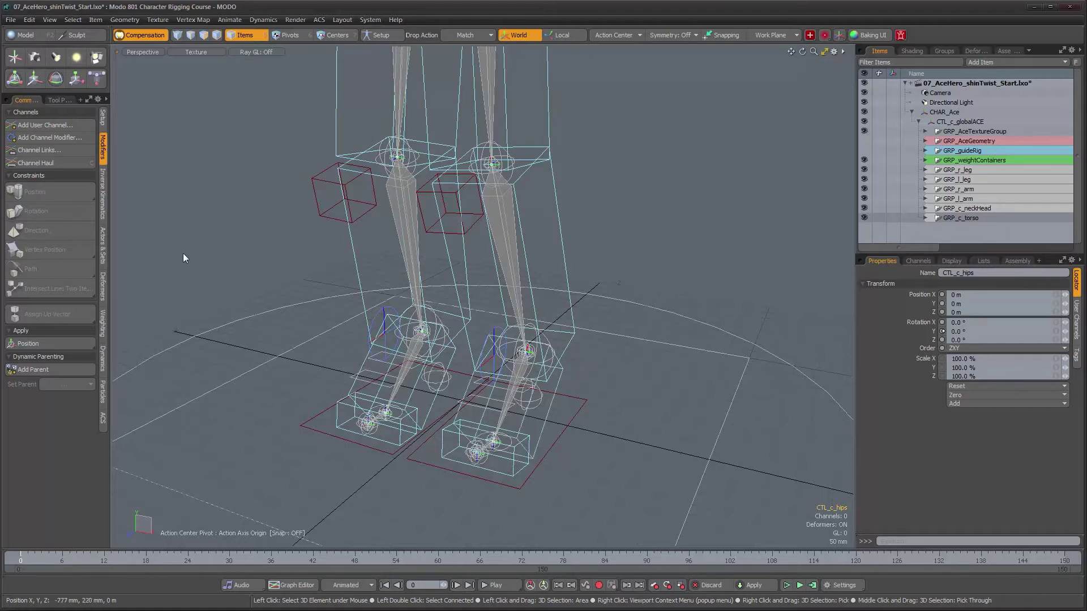
- Look over the inverse kinematics commands, including Dual 2D, and return to the modifier and constraint commands
click(103, 196)
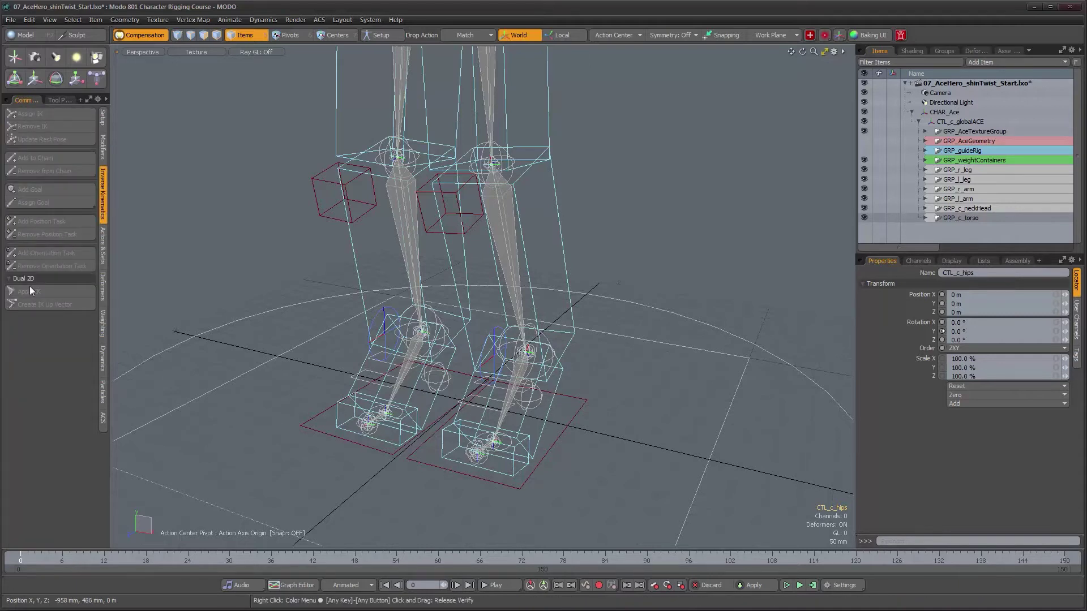
alt+drag(542, 359, 520, 336)
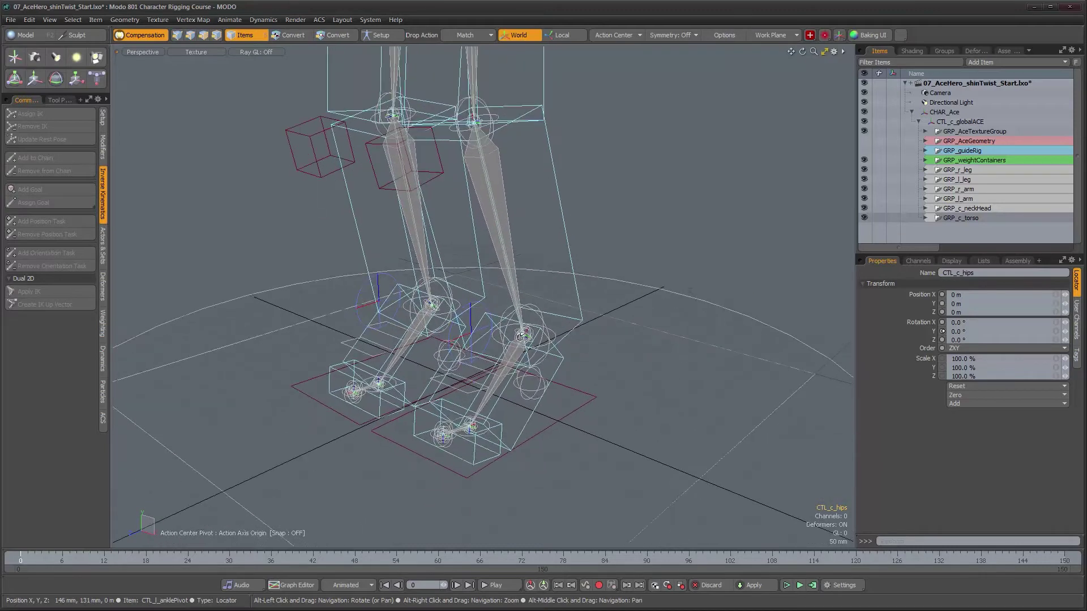
click(103, 146)
- Add a new locator at the world origin, keeping the lower legs in view
alt+drag(483, 288, 587, 349)
key(shift+n)
alt+scroll(630, 357, up, 2)
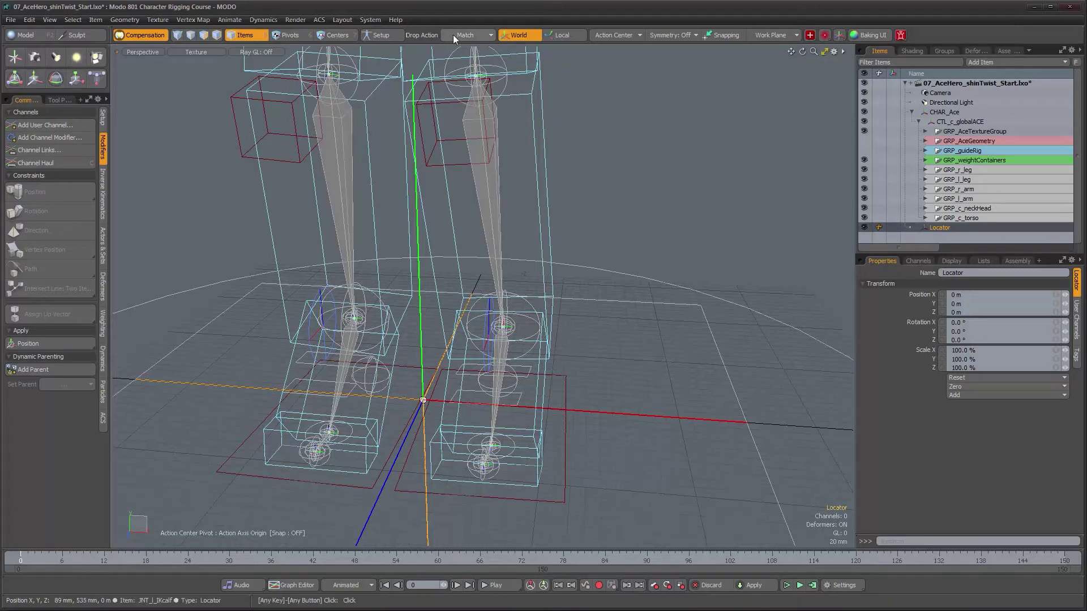
alt+drag(653, 243, 556, 184)
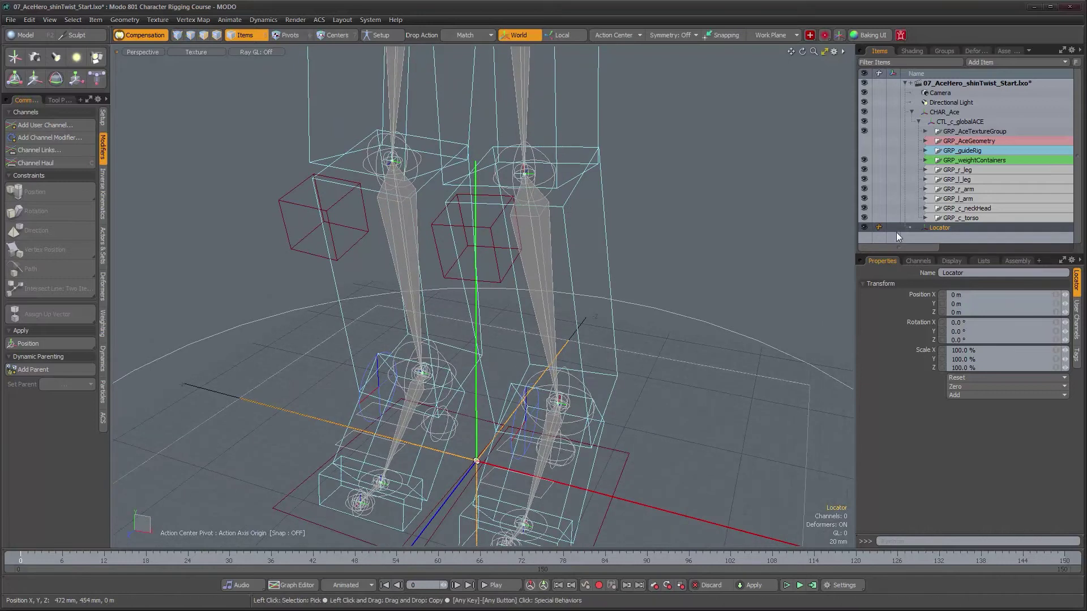
- Place the new locator at the left knee, matching the orientation of the left shin
drag(546, 181, 546, 181)
alt+drag(622, 279, 583, 283)
alt+shift+drag(600, 326, 603, 260)
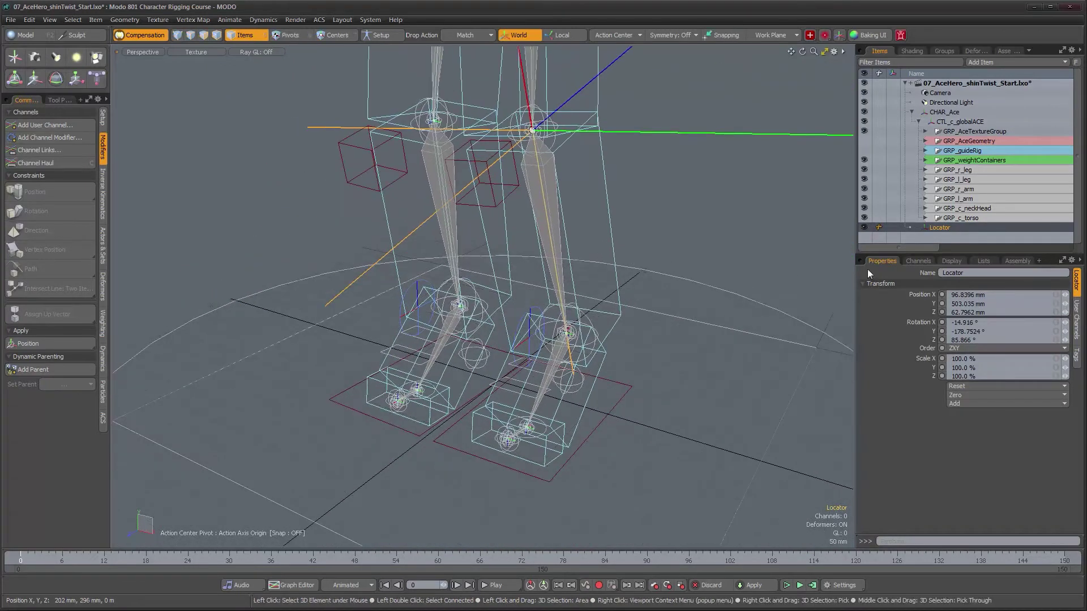
- Add a second locator and place it at the left ankle joint
key(ctrl+l)
alt+drag(508, 304, 746, 274)
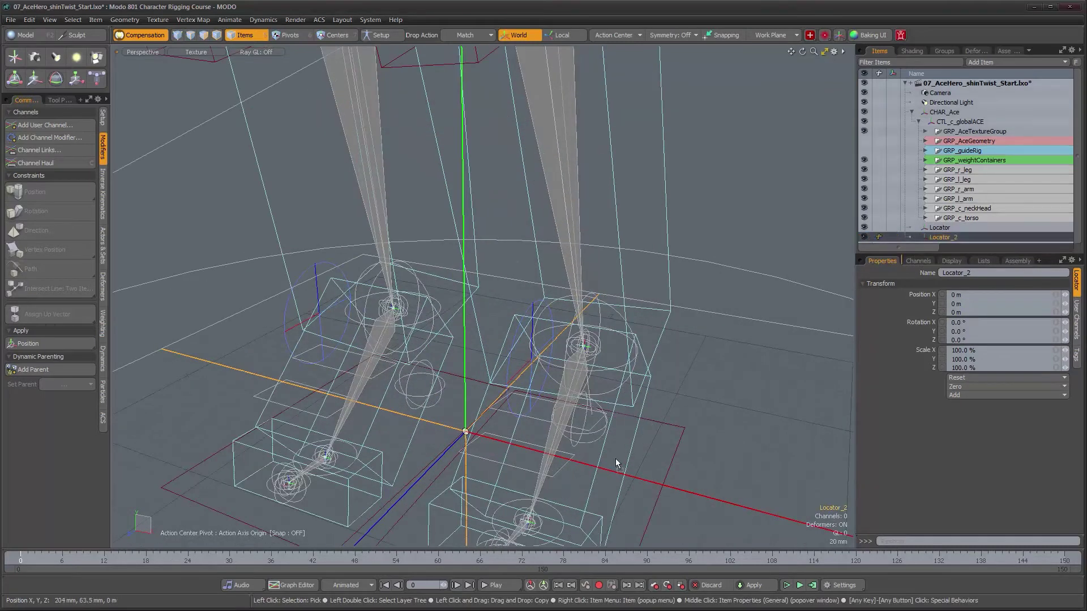
drag(557, 439, 582, 344)
mouse_move(627, 305)
alt+mouse_down()
mouse_move(648, 289)
mouse_move(637, 267)
mouse_move(617, 275)
mouse_move(621, 284)
alt+mouse_up()
- Parent the ankle locator under the knee locator and reset the ankle locator's rotation to zero
drag(938, 237, 939, 230)
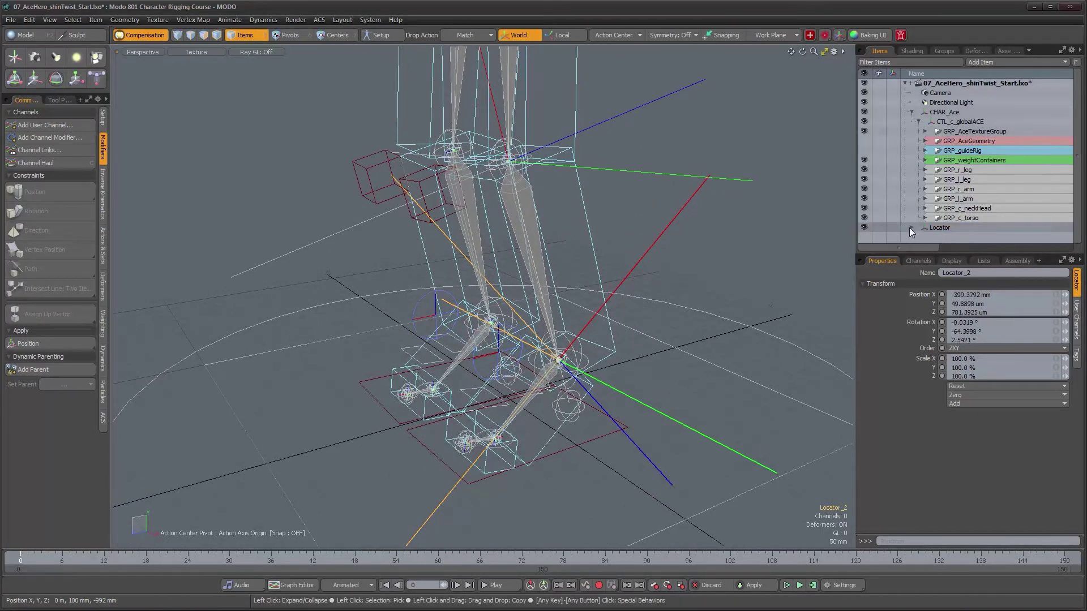
click(911, 227)
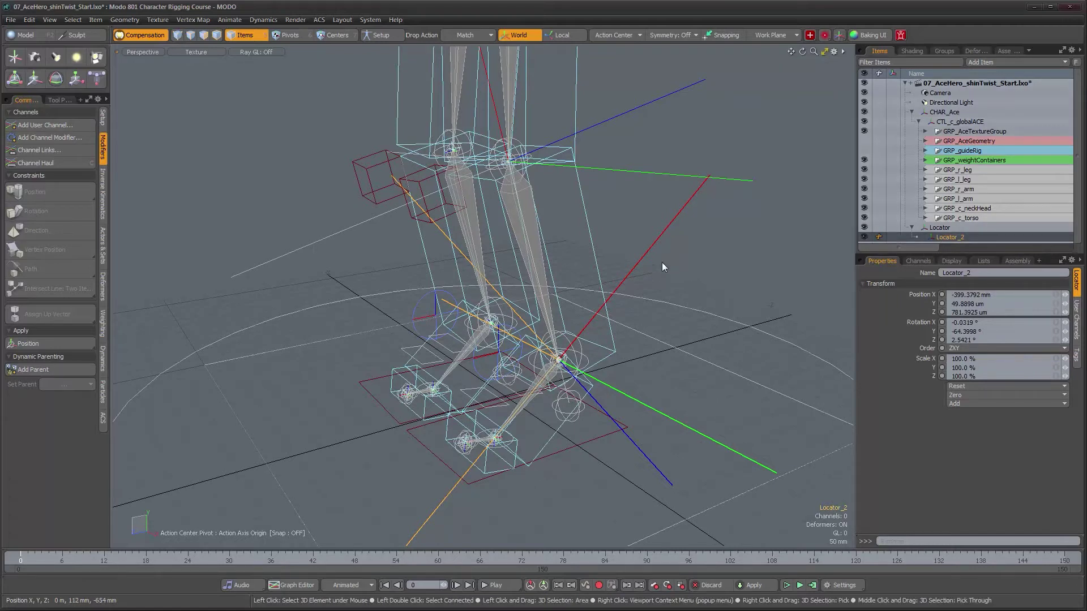
click(657, 242)
alt+drag(681, 266, 705, 267)
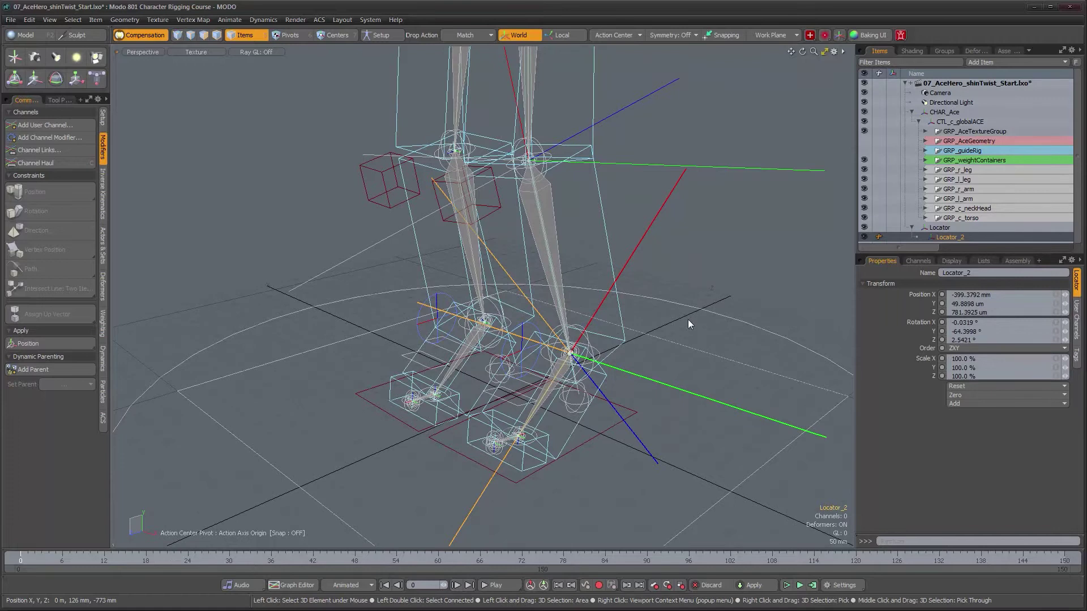
click(976, 387)
click(977, 396)
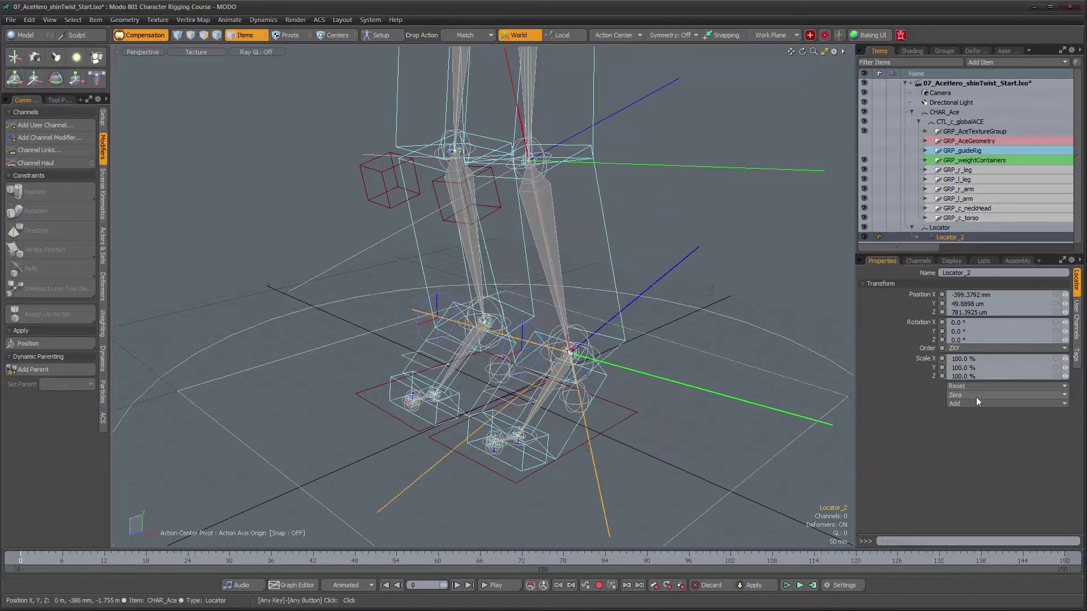
alt+drag(581, 271, 601, 304)
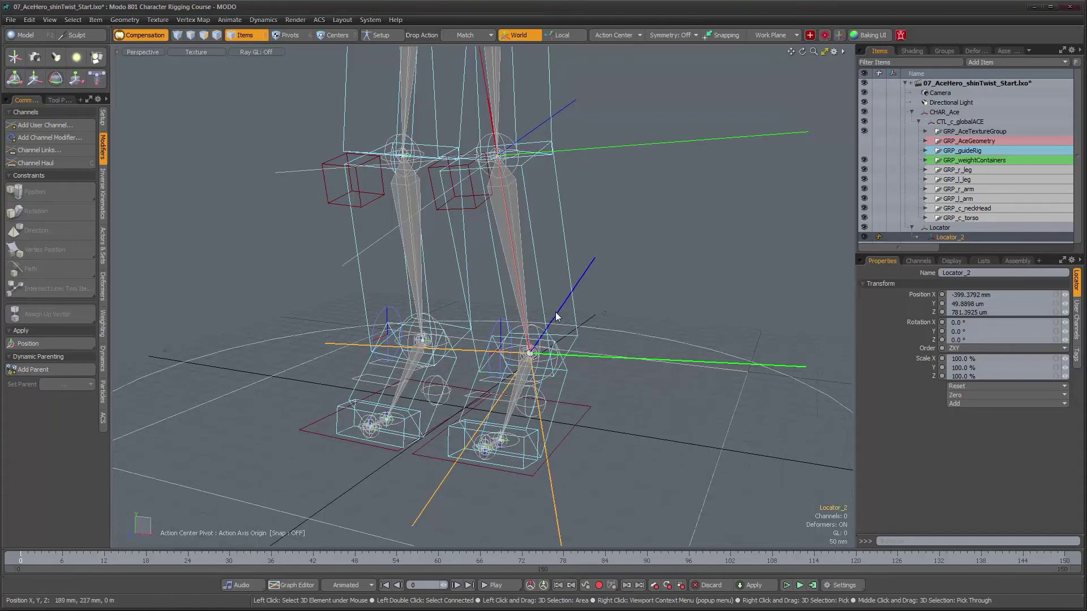
alt+drag(591, 311, 529, 315)
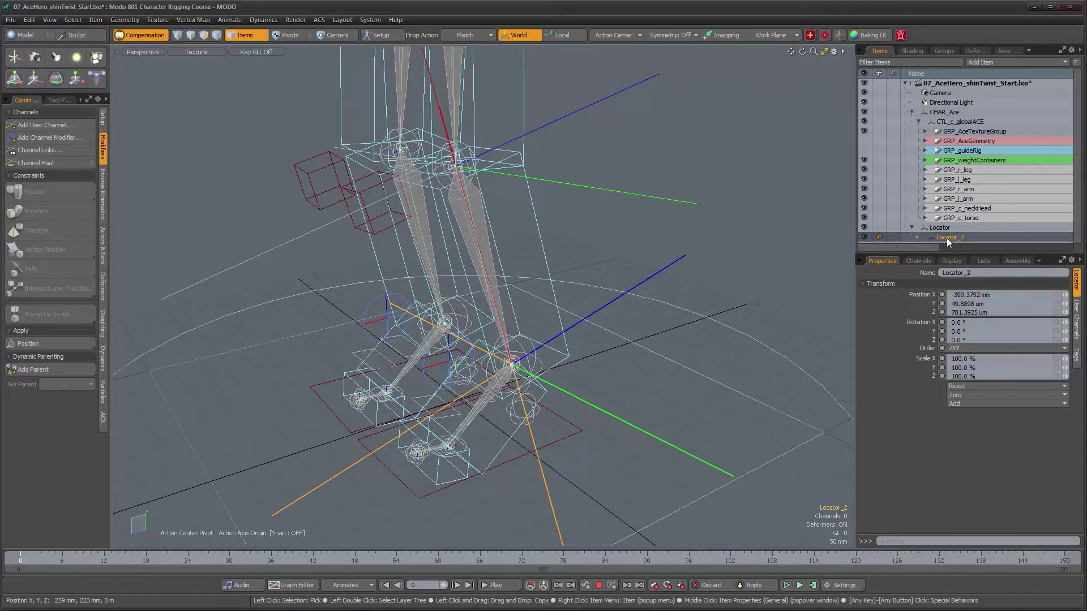
- Rename the child locator LOC_l_shinTwist_start and its parent LOC_l_shinTwist_tgt
double_click(991, 241)
text(LOC_l_shinTwist)
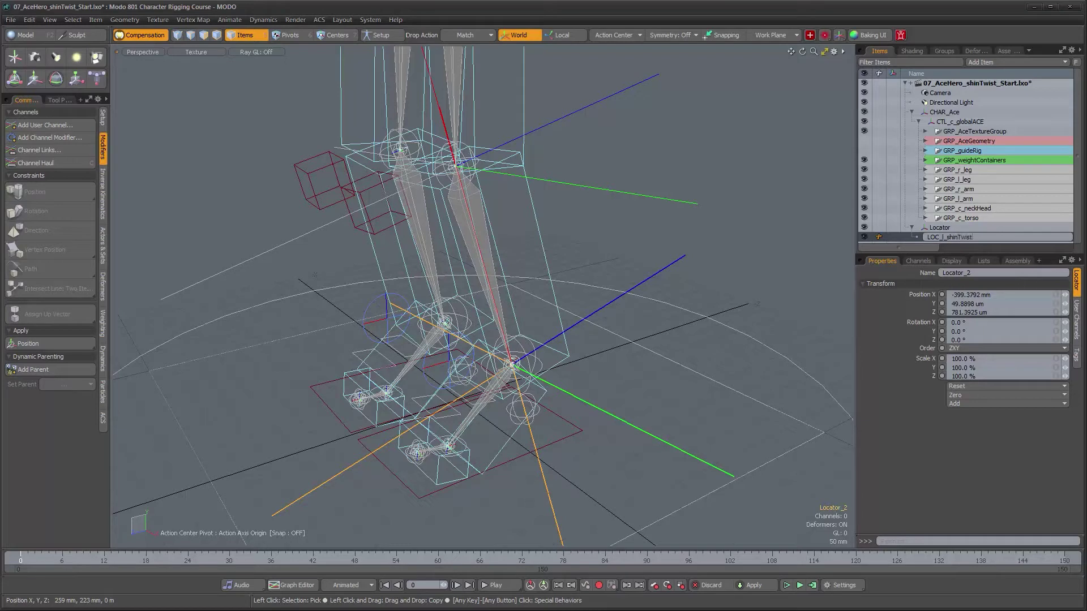
text(rt)
key(Return)
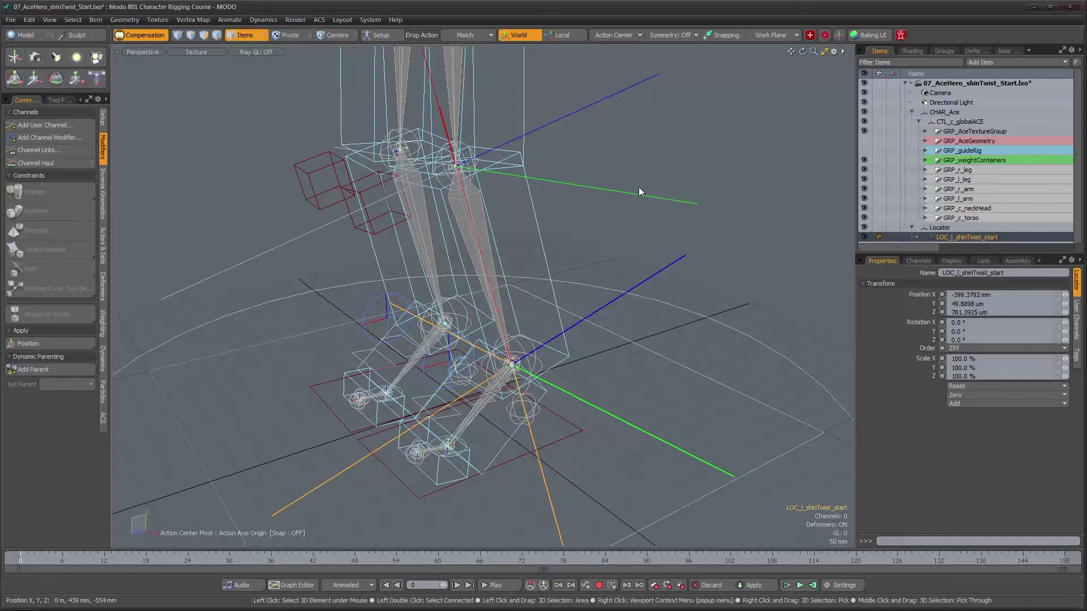
click(939, 228)
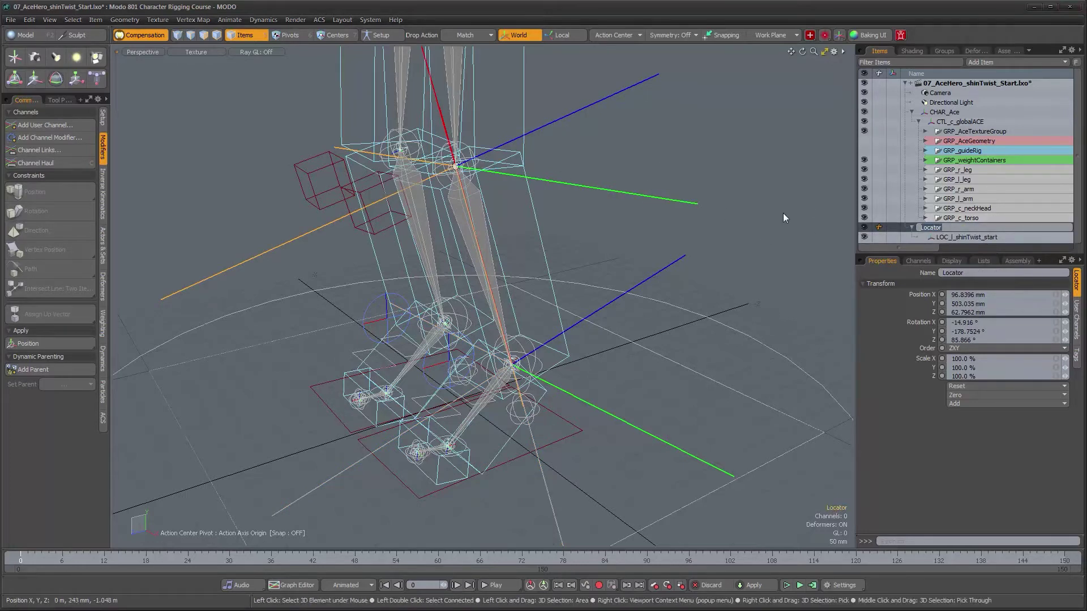
text(LOC_l_shinTwist_tg)
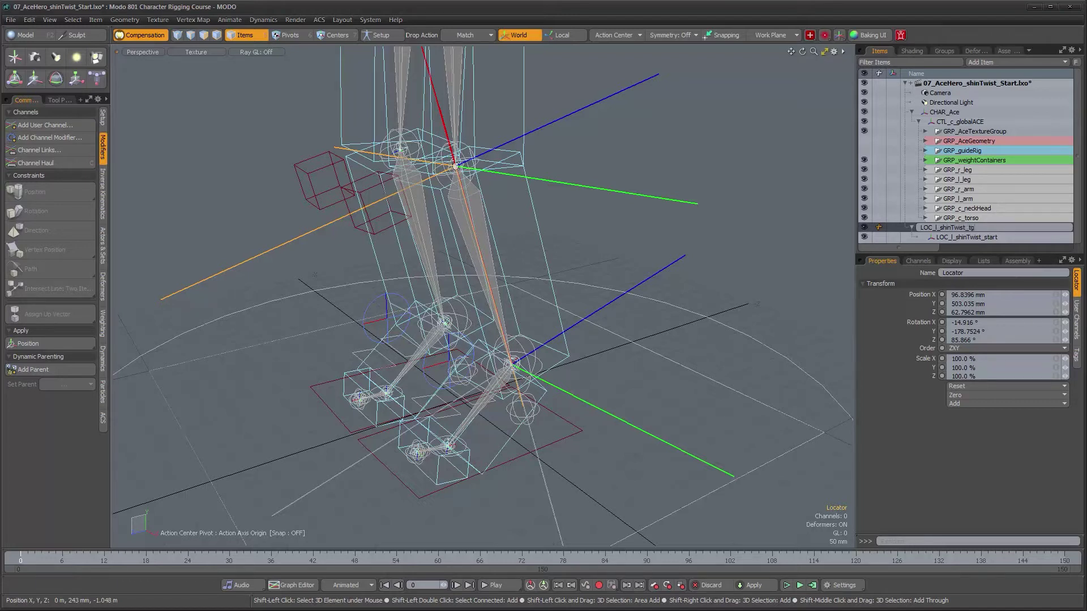
text(t)
key(Return)
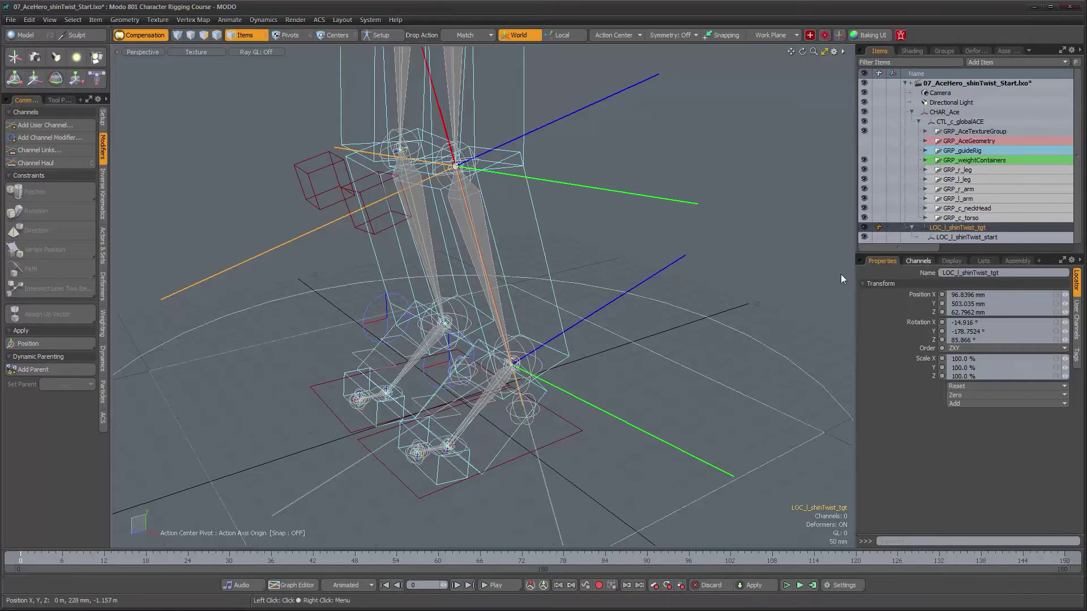
- Unparent LOC_l_shinTwist_start from the knee locator in place
click(967, 238)
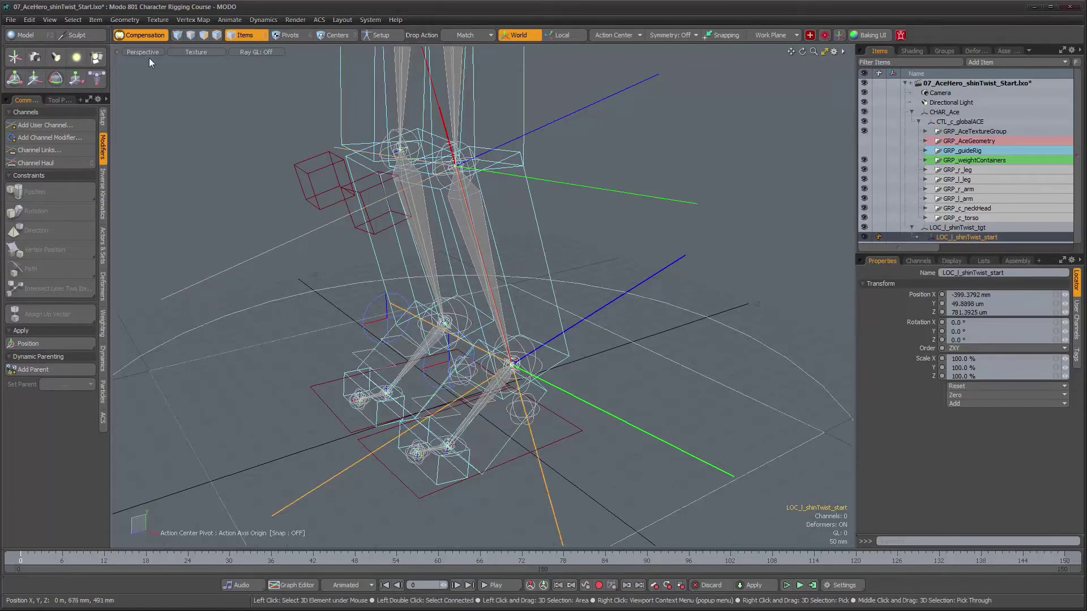
click(104, 121)
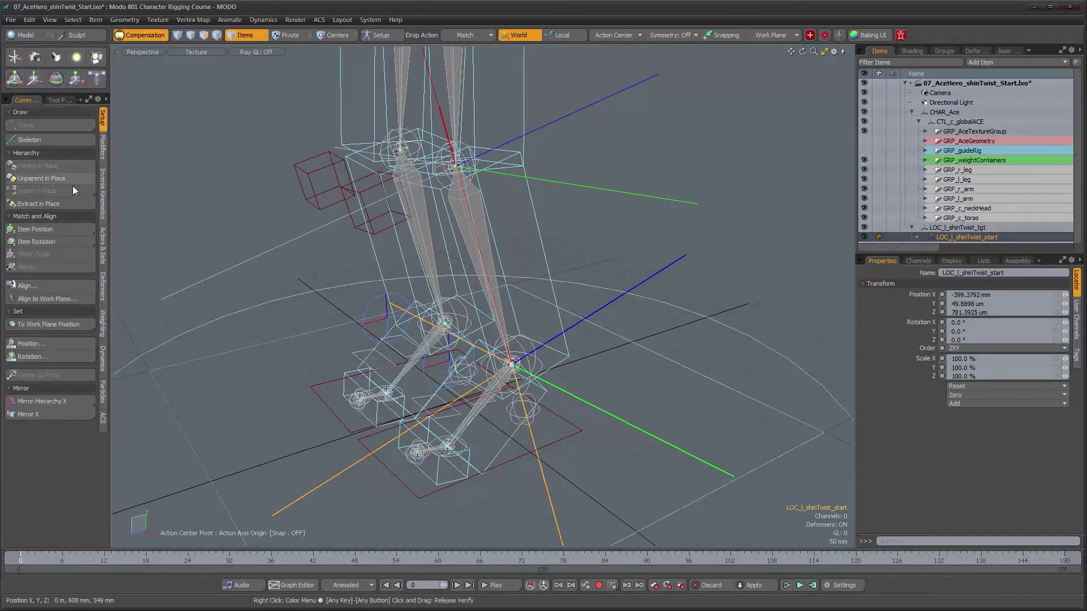
click(61, 179)
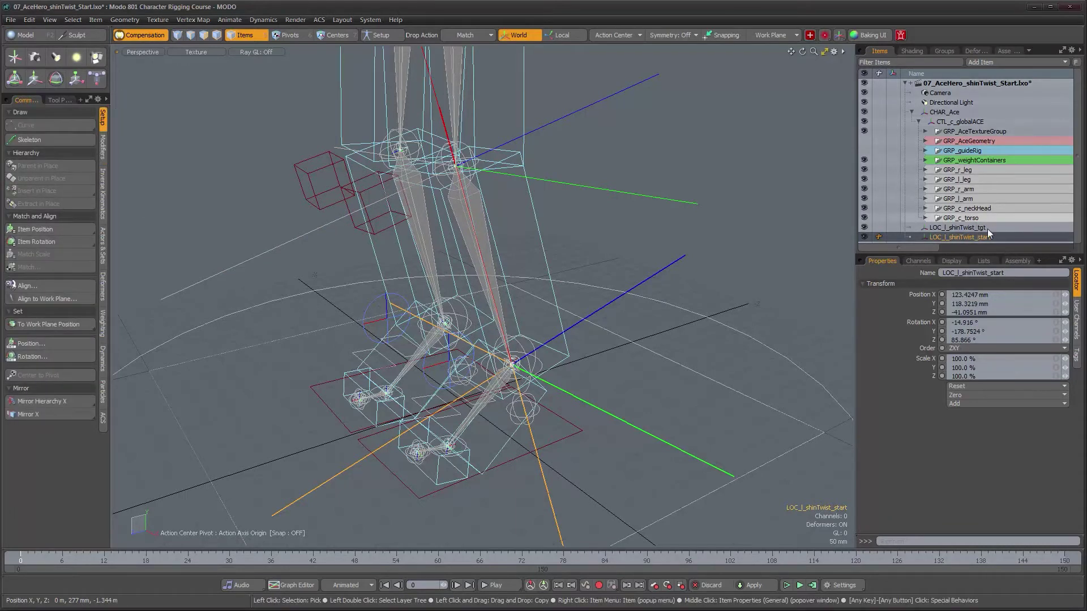
alt+drag(597, 326, 578, 354)
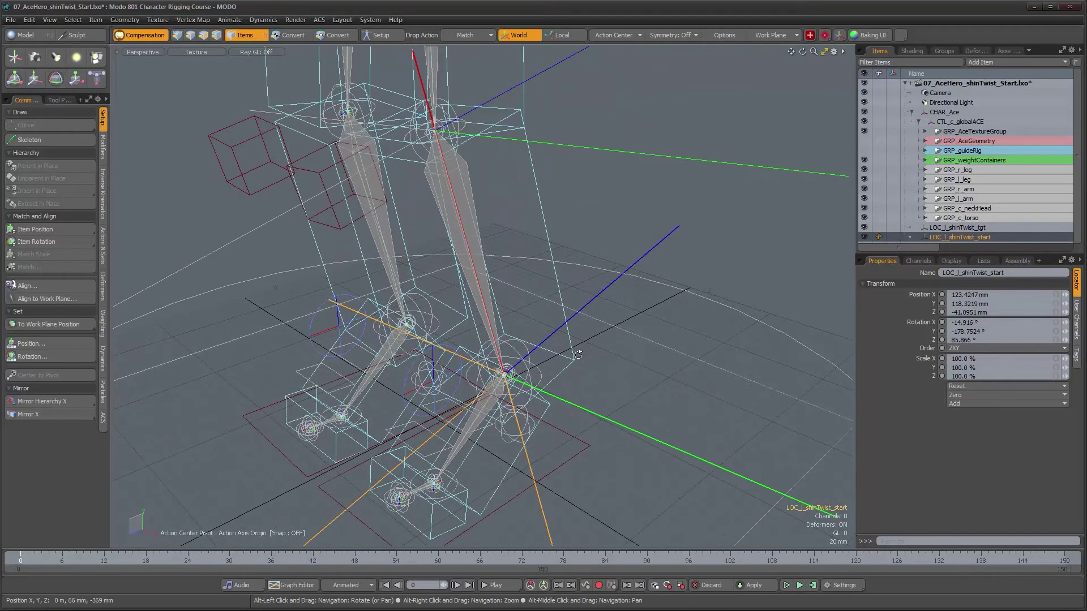
- Parent both shin twist locators in place under JNT_l_calf and check them in the expanded joint hierarchy
ctrl+click(978, 228)
alt+drag(590, 250, 496, 214)
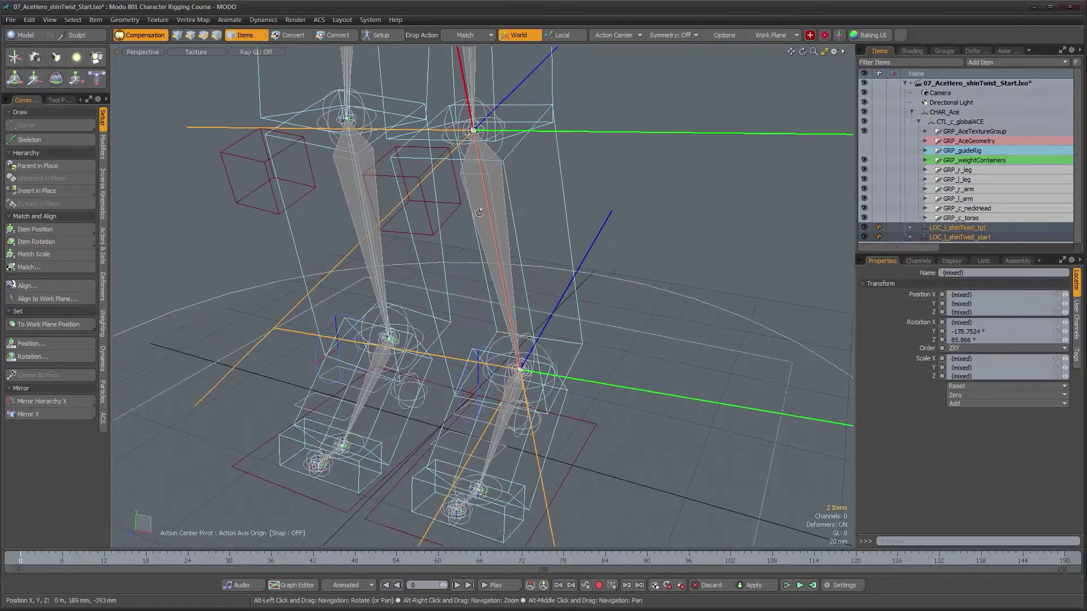
scroll(480, 211, up, 3)
shift+click(519, 205)
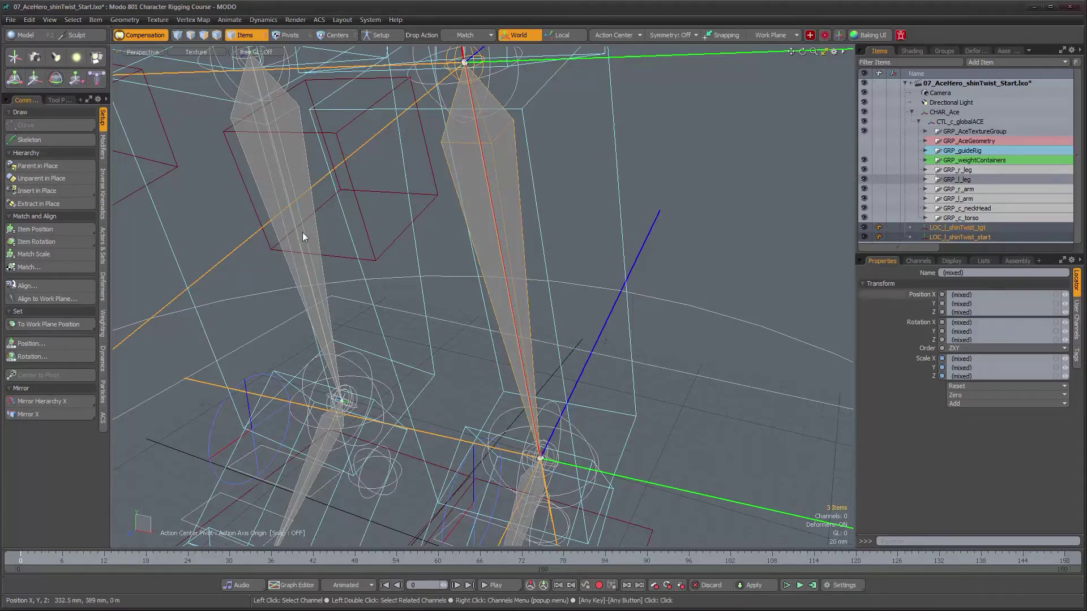
click(54, 164)
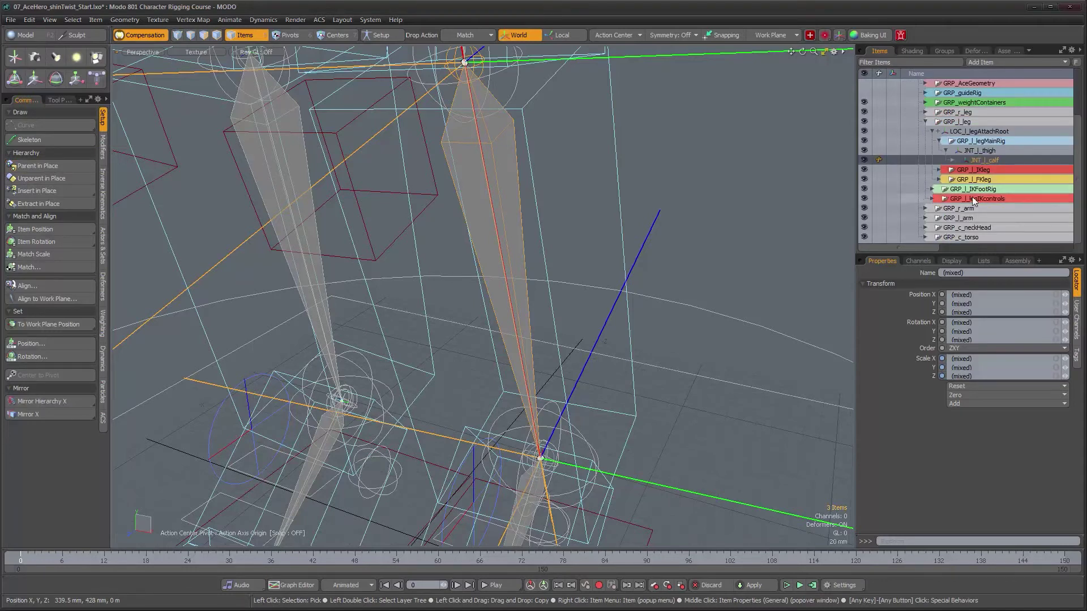
click(952, 161)
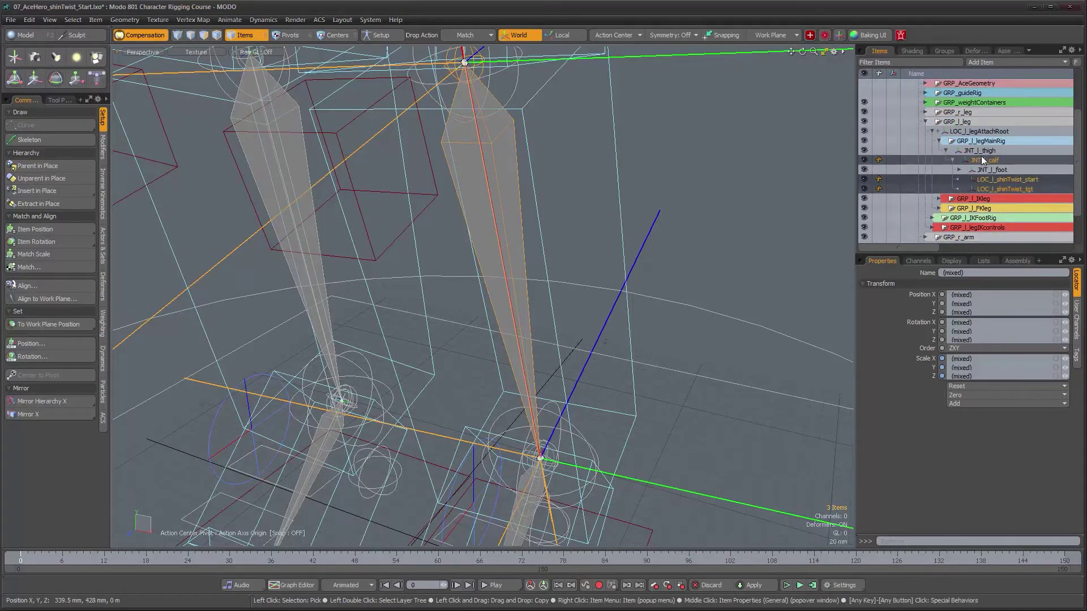
click(987, 171)
click(1003, 189)
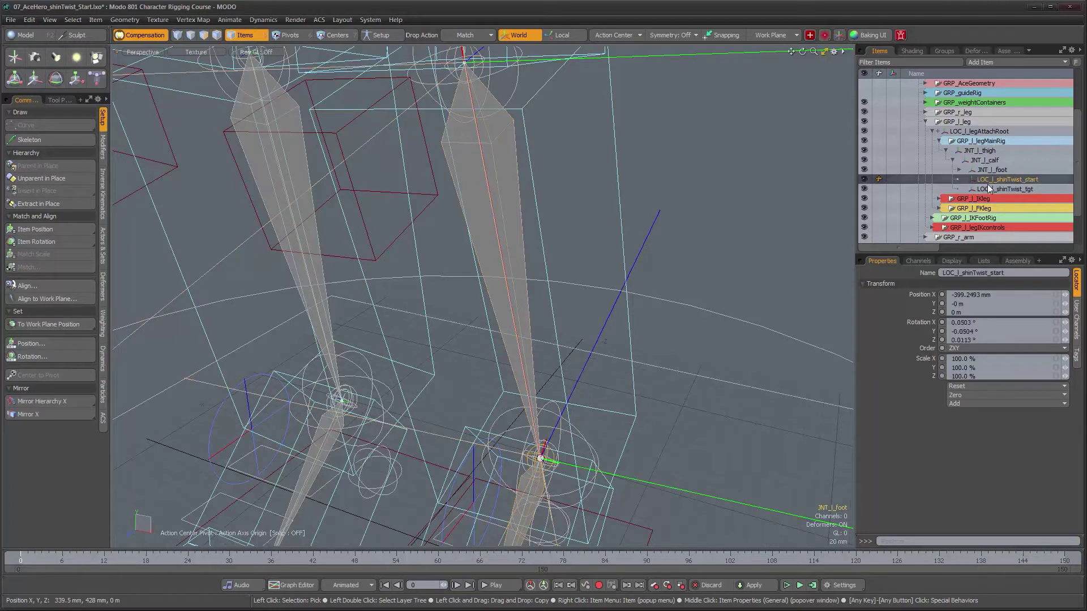
alt+drag(500, 312, 451, 321)
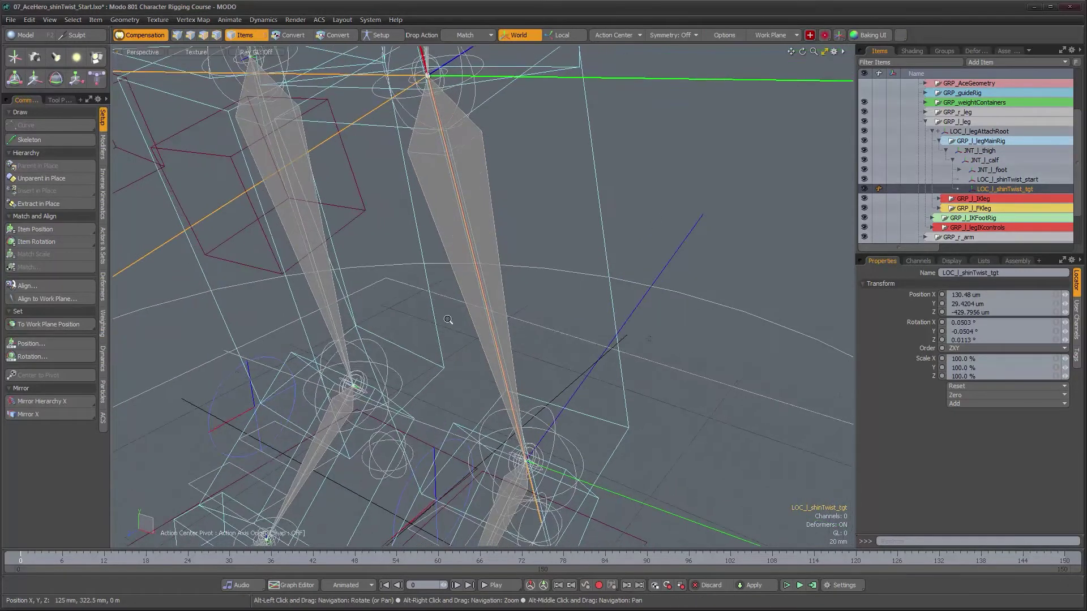
alt+right_drag(451, 320, 597, 324)
mouse_move(597, 324)
alt+mouse_down()
mouse_move(582, 324)
mouse_move(618, 325)
alt+mouse_up()
- Give LOC_l_shinTwist_start a custom non-solid Sphere shape with Replace style and a 36 mm radius
click(583, 324)
scroll(615, 324, up, 2)
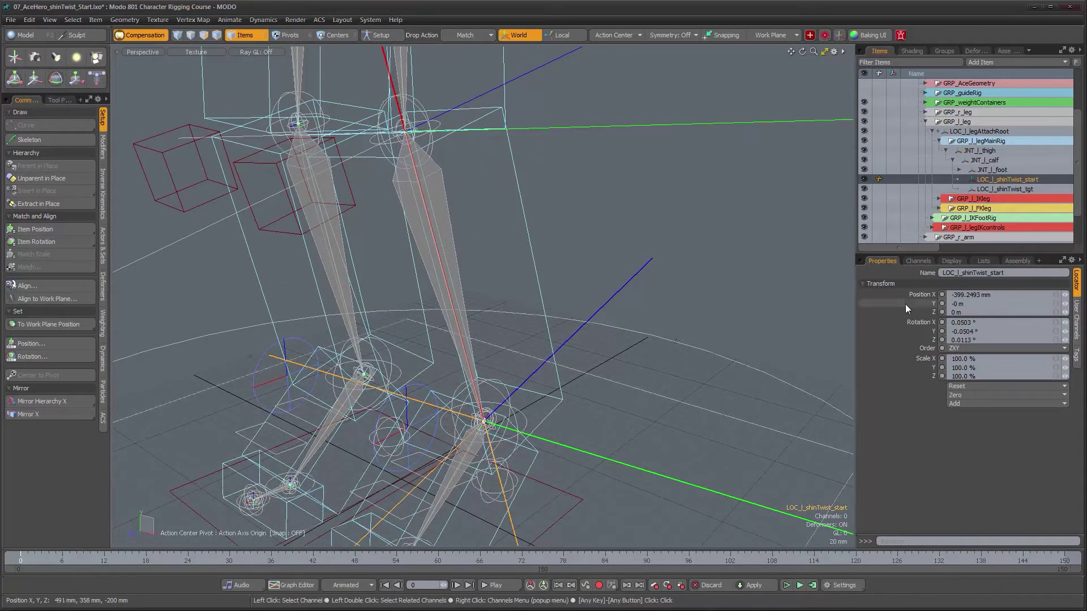
click(957, 261)
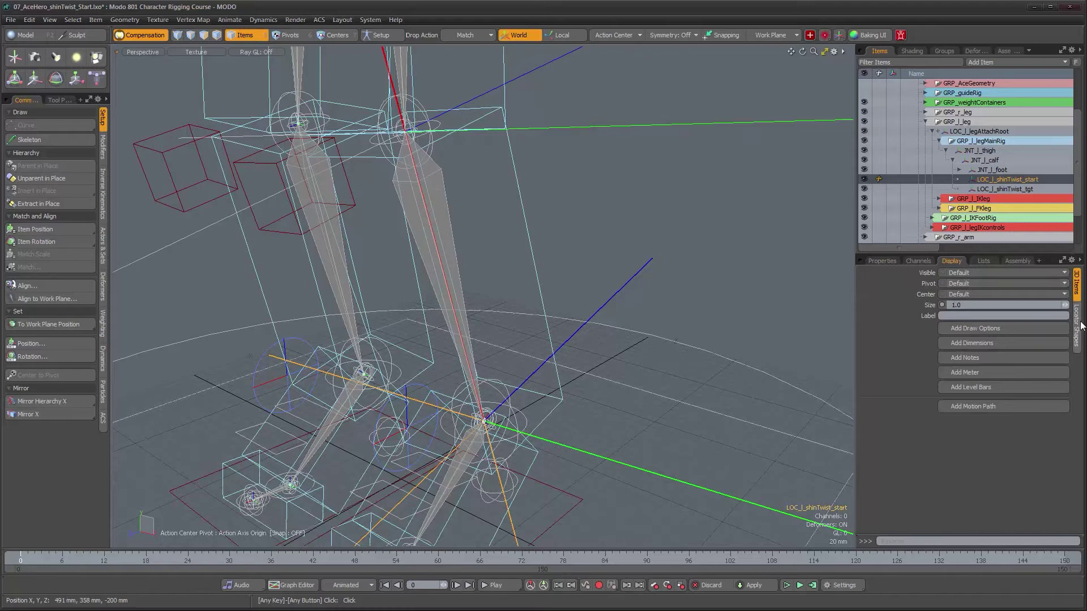
click(1076, 326)
click(1000, 283)
click(1000, 294)
click(993, 310)
click(992, 318)
click(990, 321)
click(991, 362)
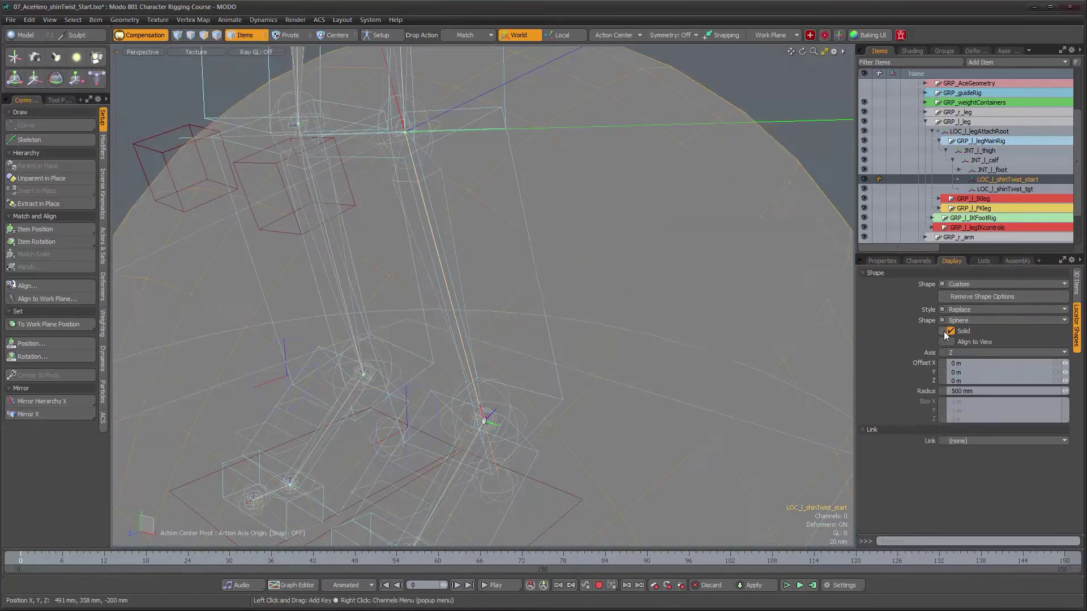
drag(1065, 394, 989, 393)
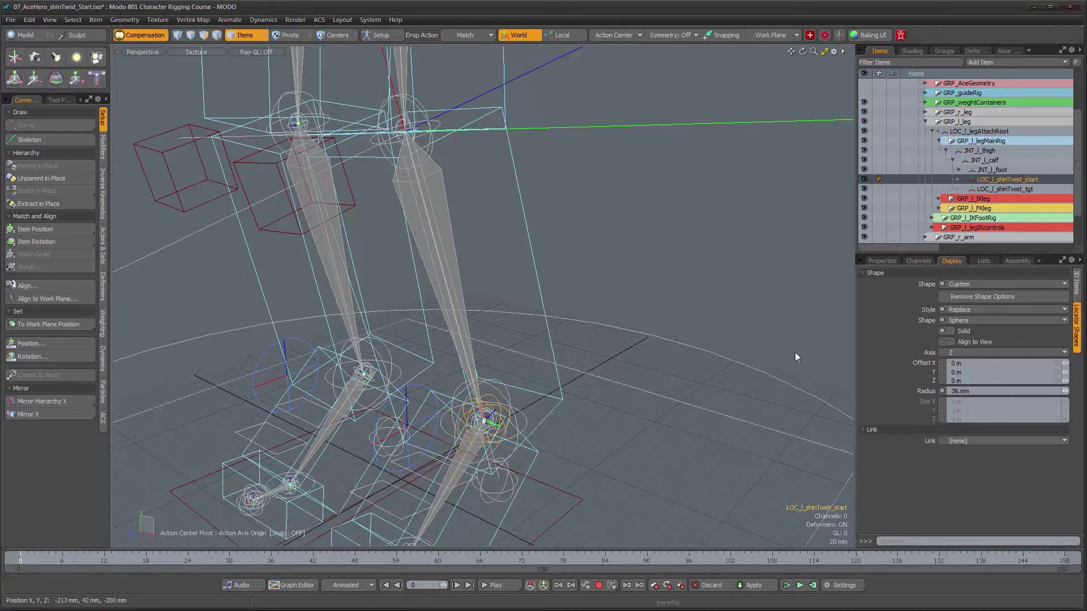
- Give LOC_l_shinTwist_tgt a custom non-solid Box shape with Replace style, sized 38.1 mm on all axes
alt+drag(547, 301, 660, 134)
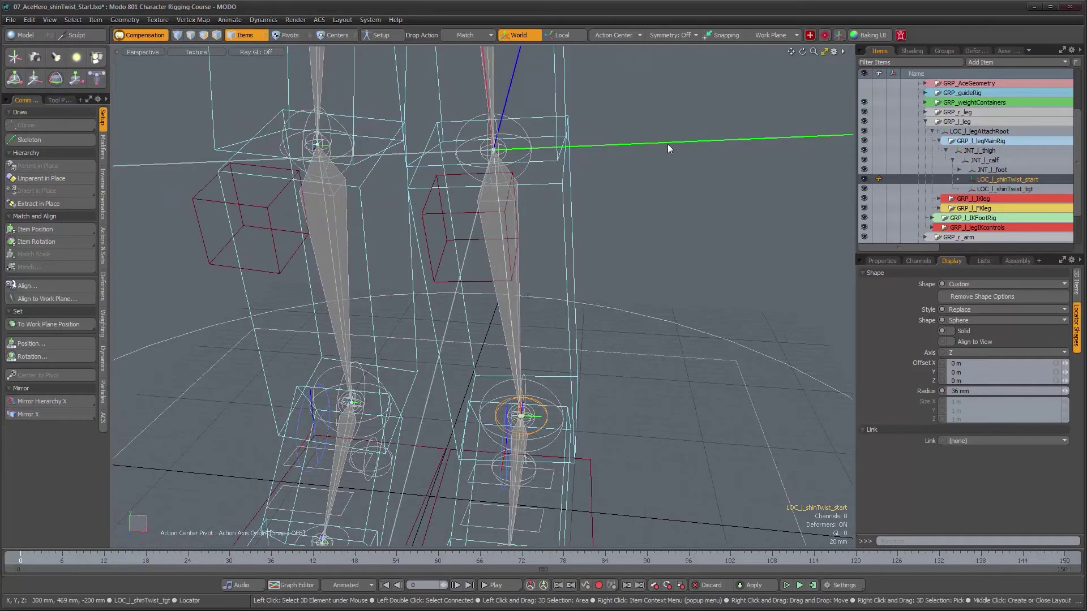
click(668, 144)
alt+drag(698, 263, 658, 248)
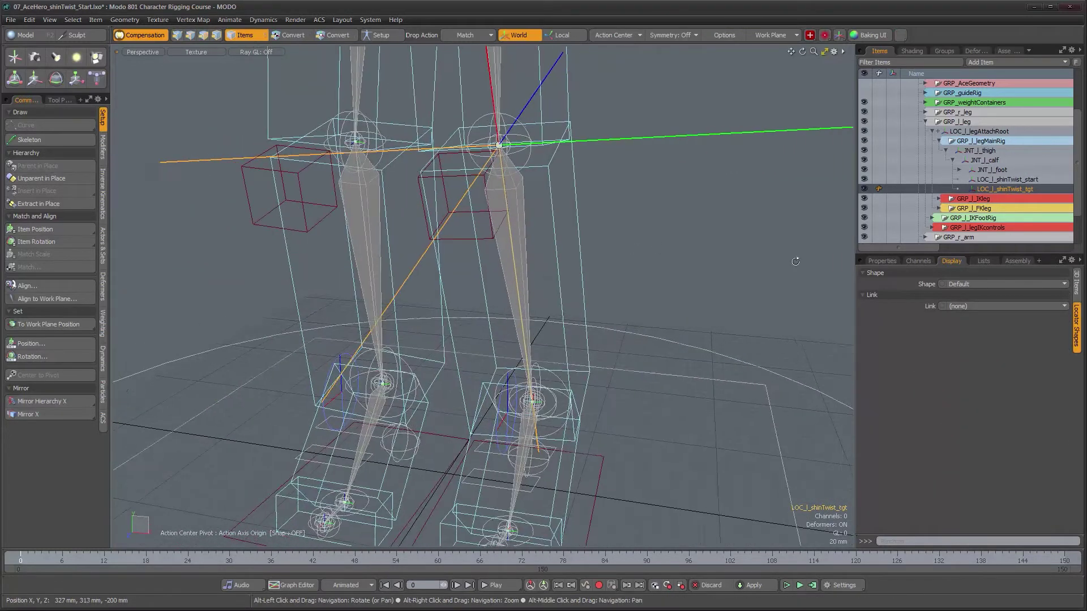
click(1077, 287)
click(1077, 311)
click(1017, 286)
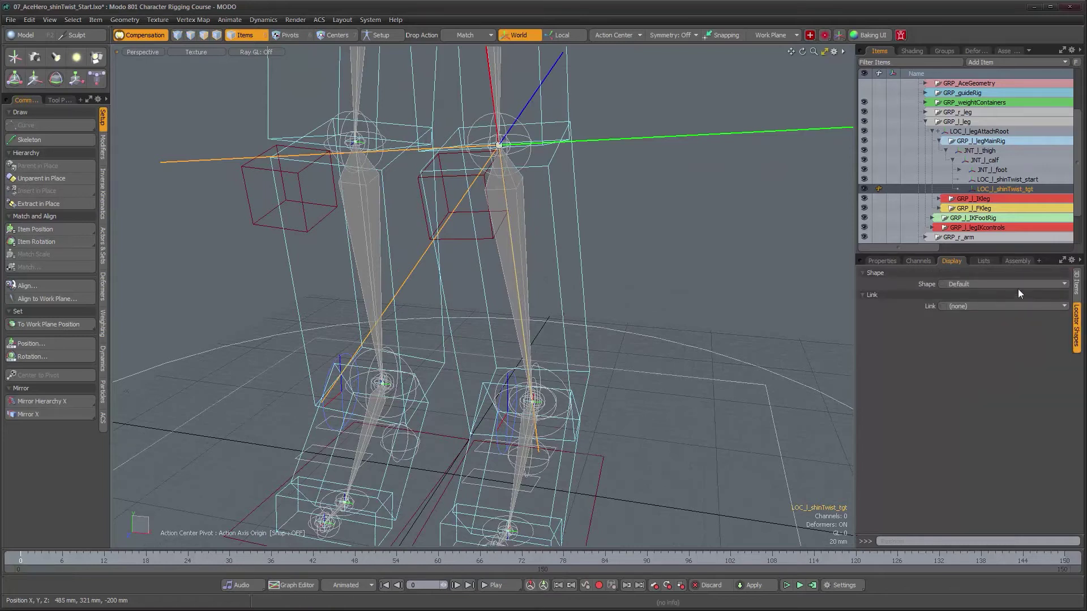
click(1017, 294)
click(998, 307)
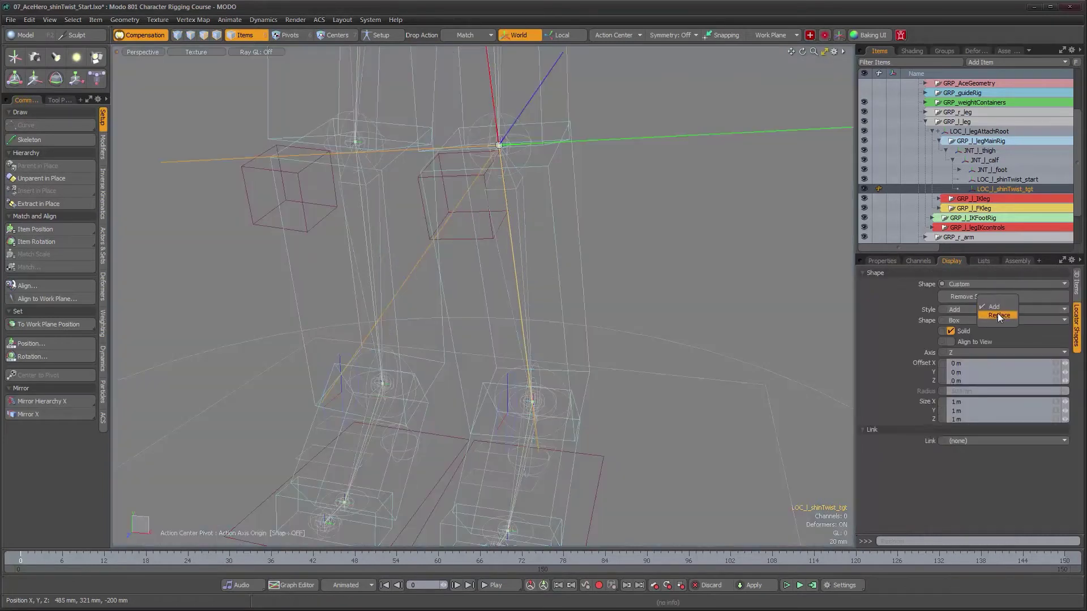
click(998, 315)
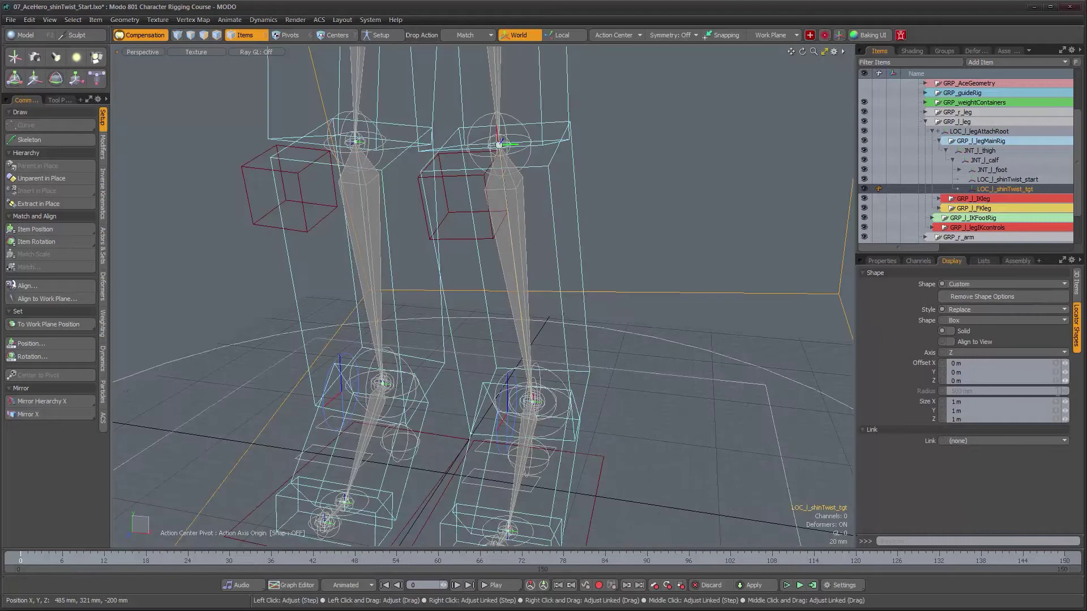
drag(1065, 403, 939, 402)
alt+drag(796, 354, 585, 331)
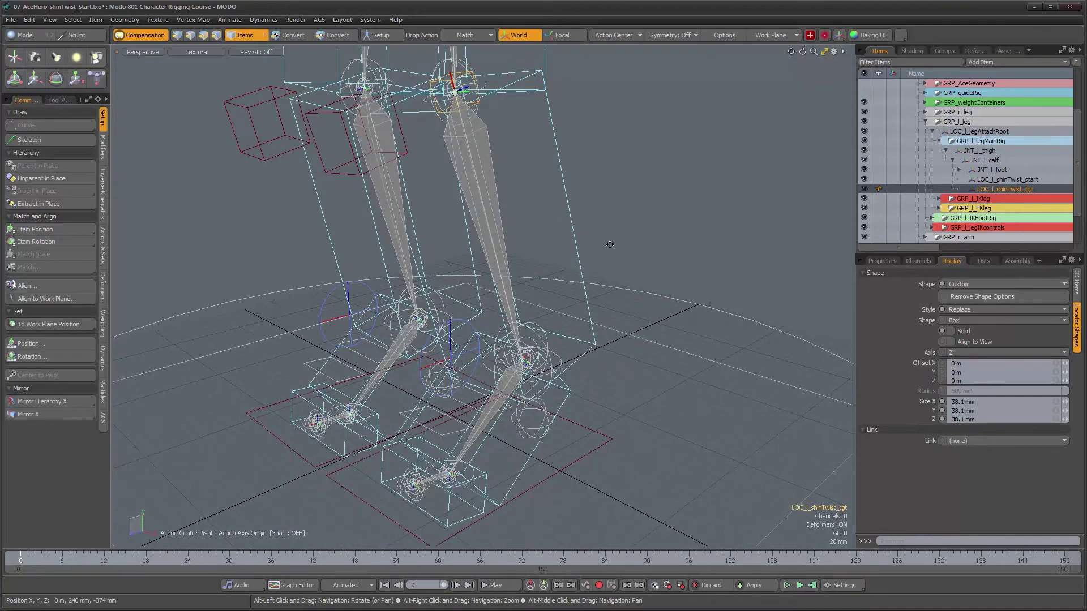
- Examine the locator shapes along the left shin from several angles and select LOC_l_shinTwist_start
alt+middle_drag(610, 245, 616, 264)
alt+right_drag(616, 264, 687, 279)
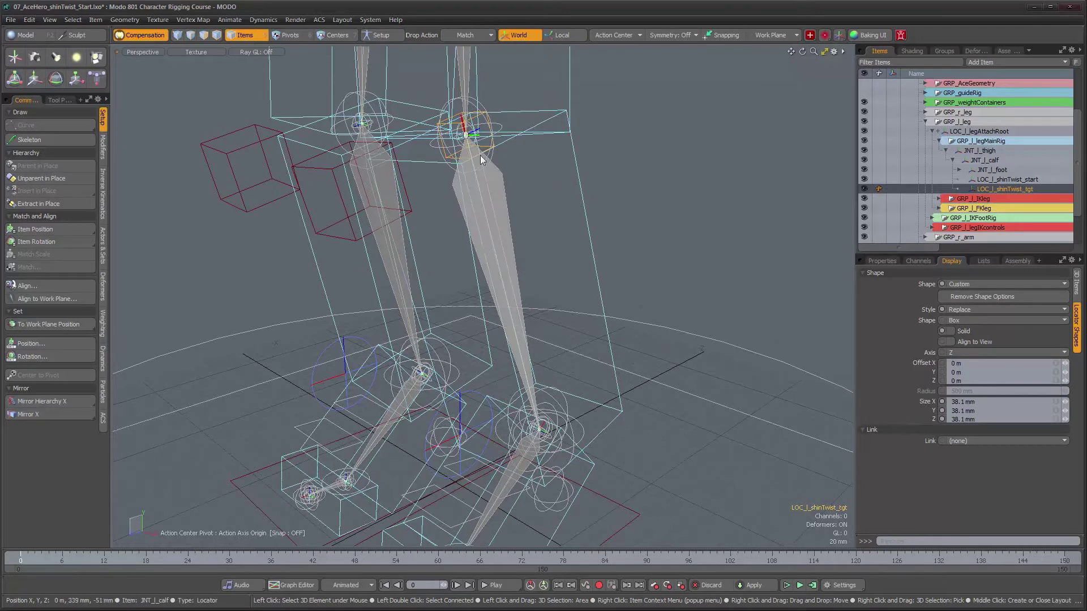
mouse_move(593, 348)
alt+mouse_down()
mouse_move(541, 336)
mouse_move(652, 357)
mouse_move(582, 347)
alt+mouse_up()
alt+drag(615, 231, 583, 308)
click(1010, 179)
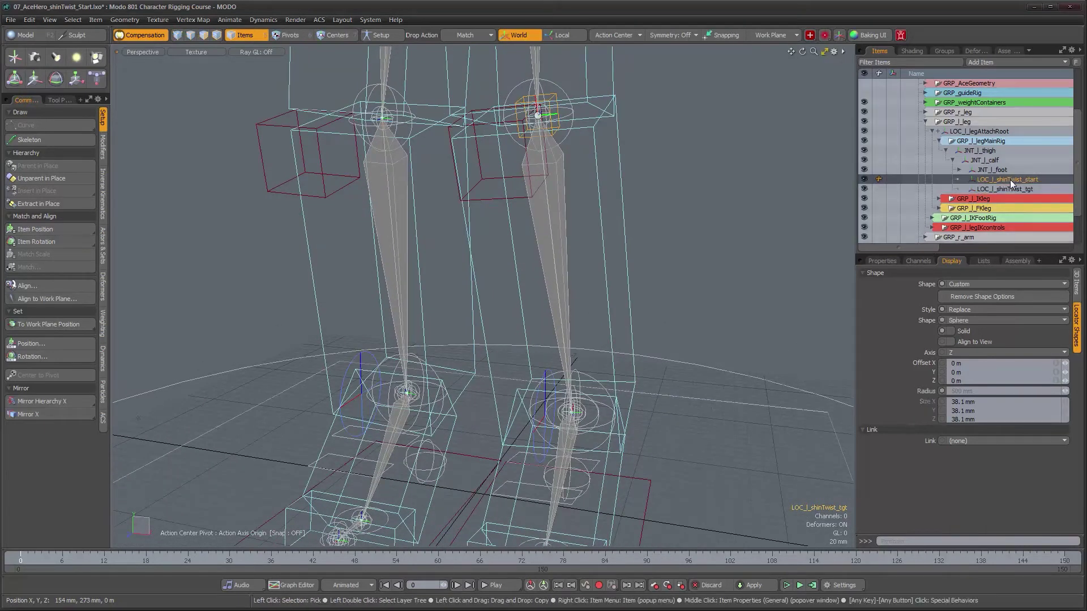
- Duplicate LOC_l_shinTwist_start three times
alt+drag(604, 316, 770, 314)
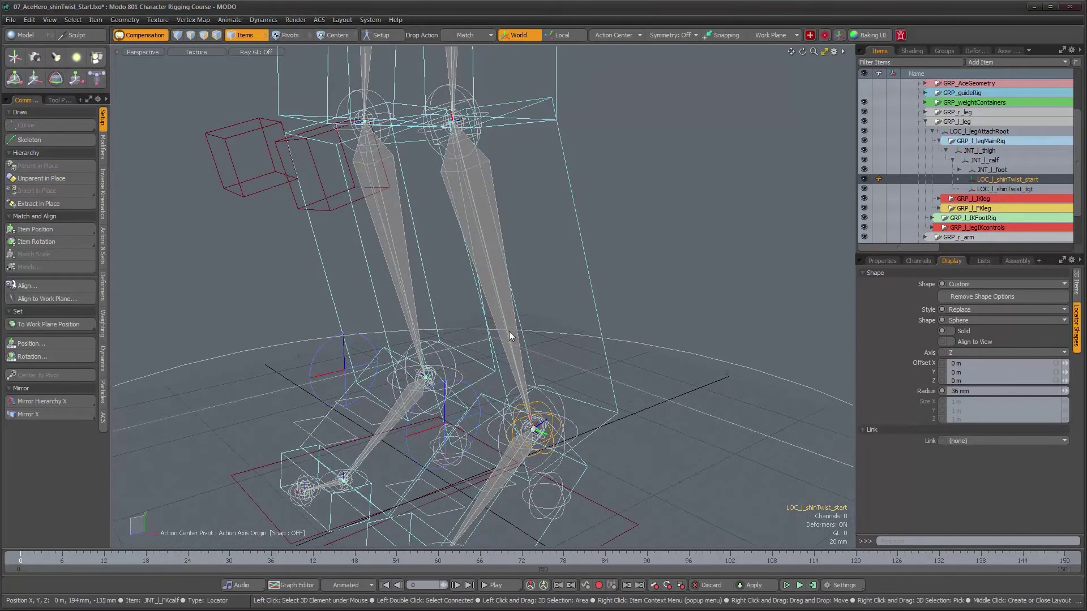
alt+drag(538, 229, 574, 257)
alt+drag(586, 366, 646, 356)
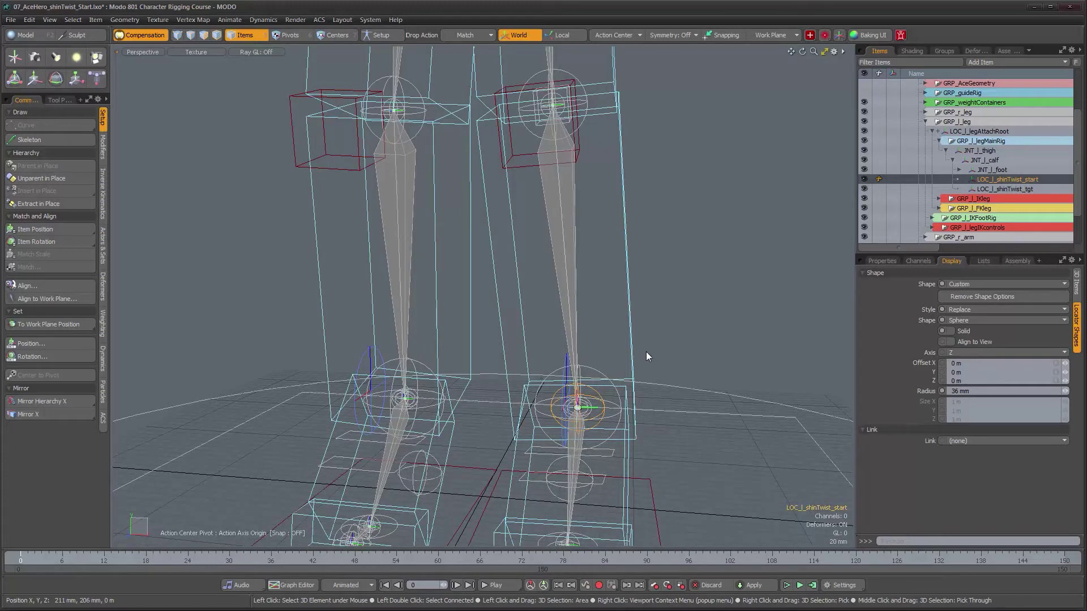
alt+drag(640, 328, 598, 326)
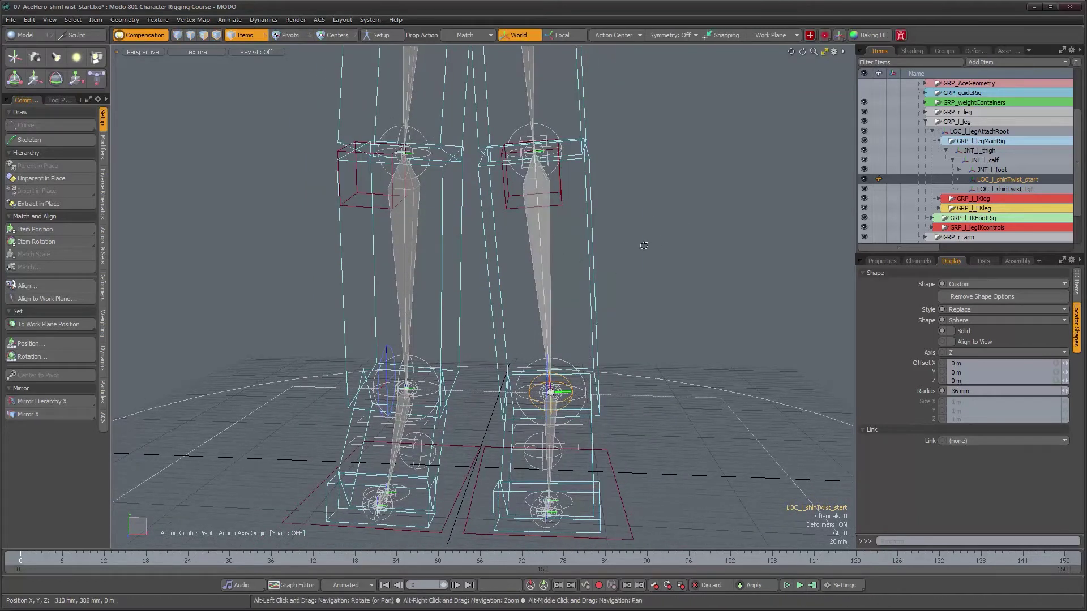
alt+drag(643, 243, 609, 260)
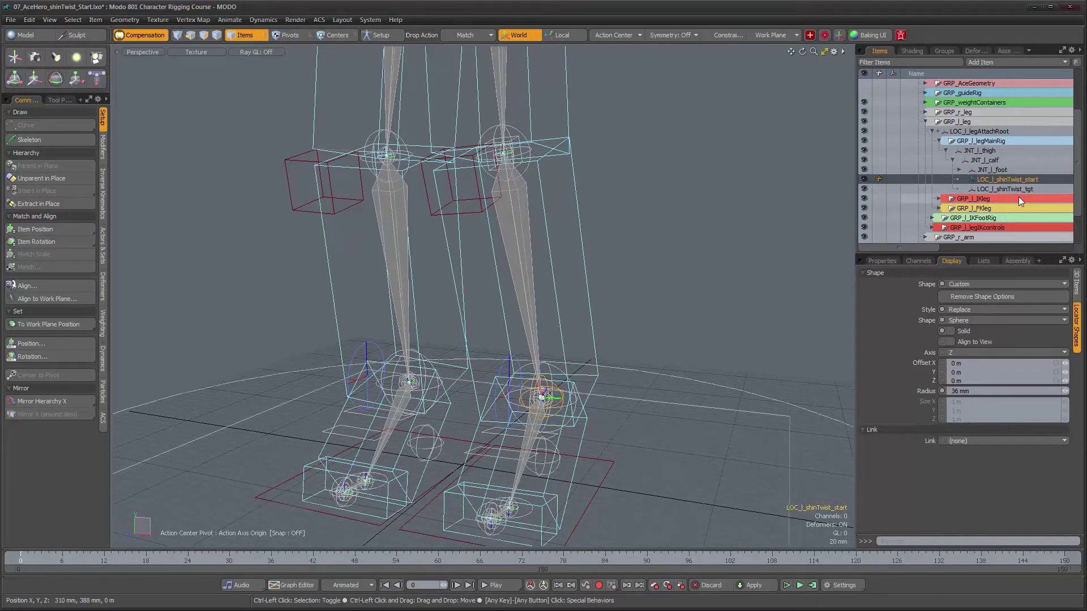
key(ctrl+d)
key(ctrl+d)
key(ctrl+d)
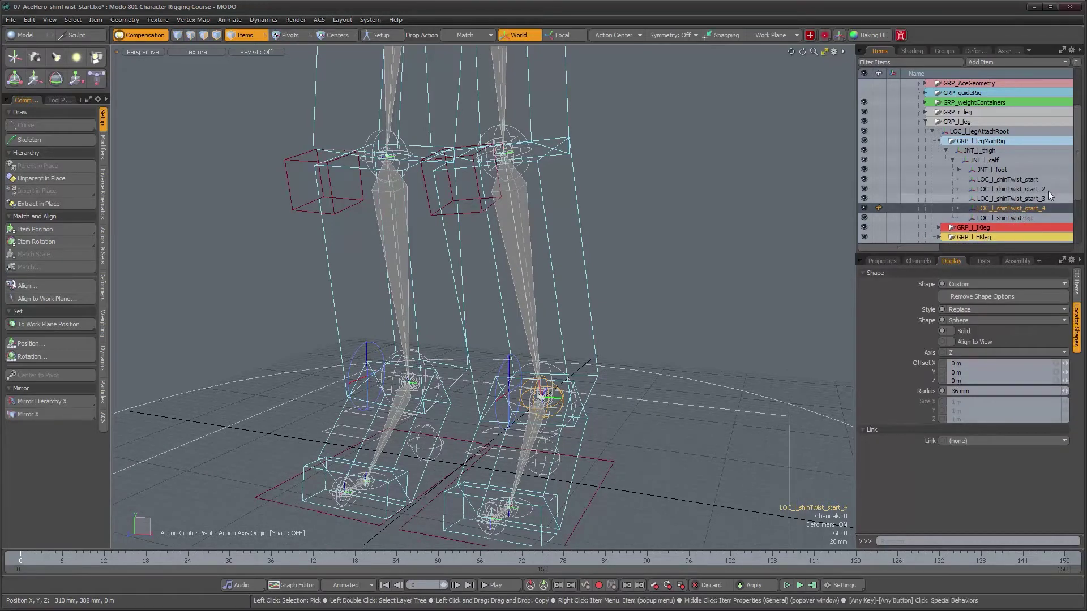
- Rename the first copy of the start locator as LOC_l_shinTwist_seg1
click(1047, 189)
double_click(1049, 189)
drag(1038, 190, 1017, 190)
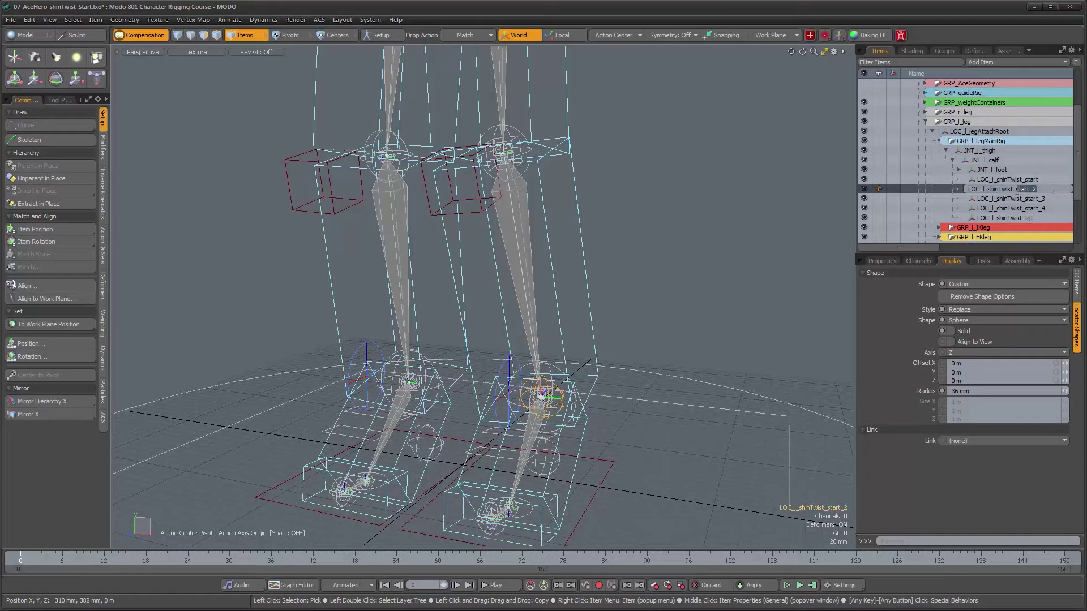
text(seg1)
key(Return)
- Rename the second copy of the start locator as LOC_l_shinTwist_seg2
click(1032, 198)
double_click(1031, 198)
drag(1037, 199, 1017, 199)
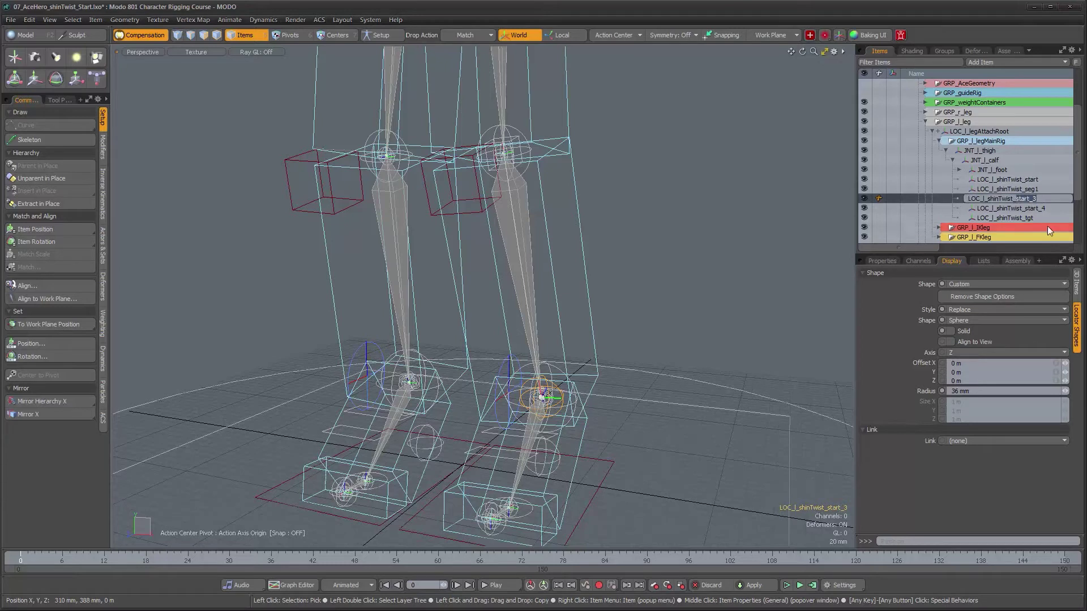
text(seg2)
key(Return)
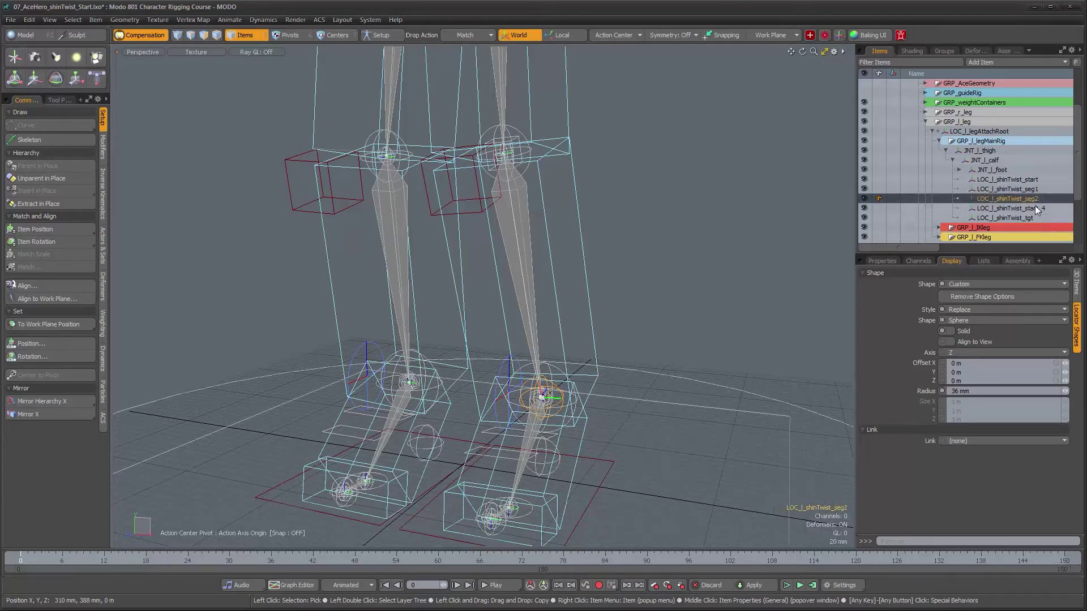
- Rename the third copy of the start locator as LOC_l_shinTwist_seg3
click(1035, 207)
double_click(1039, 209)
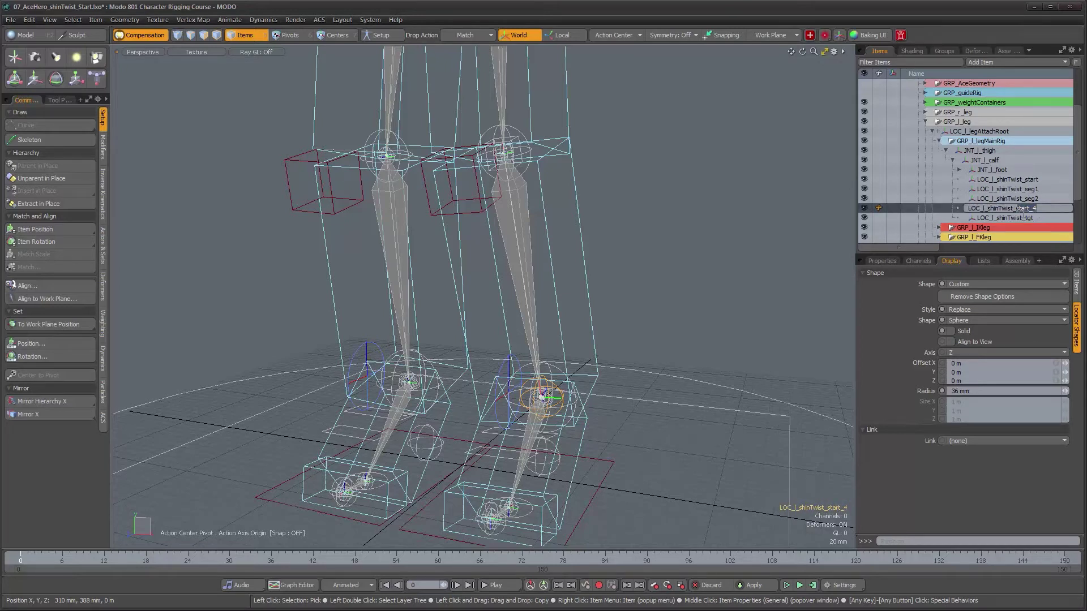
text(seg3)
key(Return)
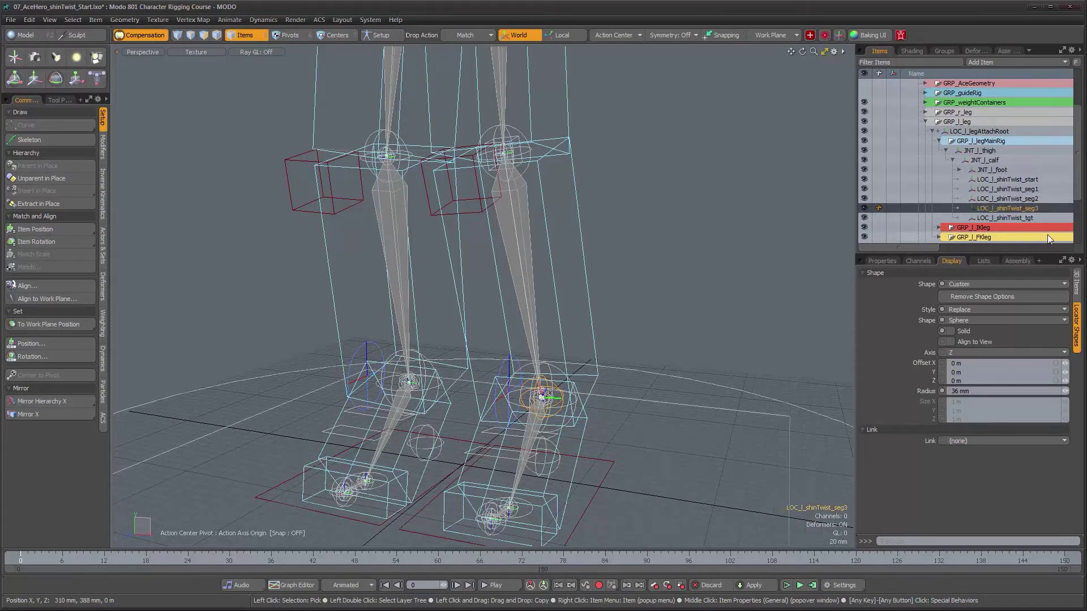
- Nest seg3 under seg2, seg2 under seg1, and both seg1 and the target locator under LOC_l_shinTwist_start, with the hierarchy expanded
alt+drag(568, 312, 527, 374)
alt+right_drag(527, 375, 538, 373)
alt+drag(670, 355, 632, 357)
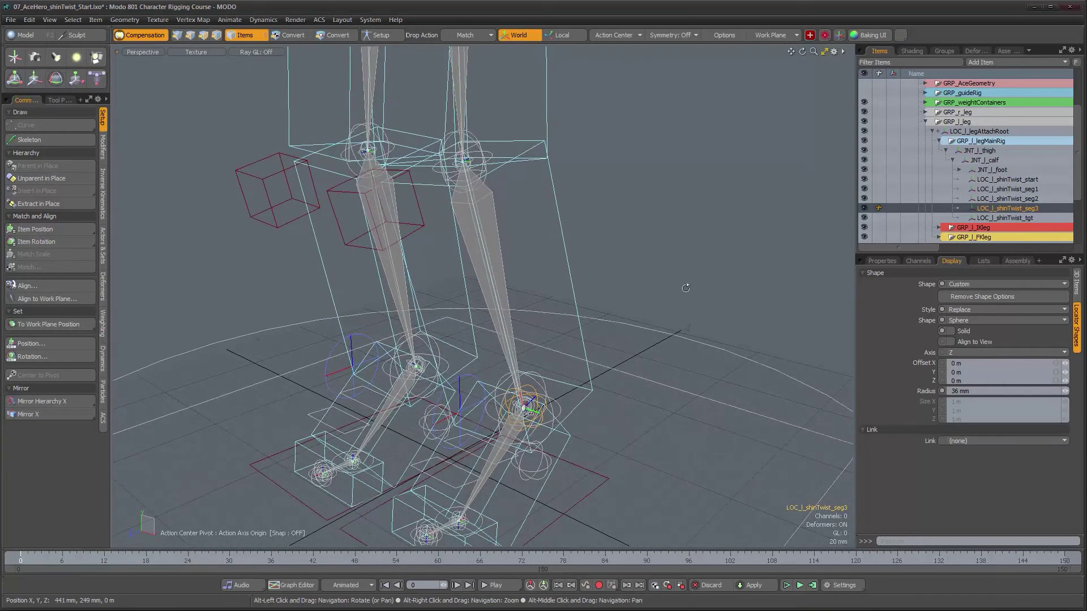
click(1015, 190)
shift+click(1016, 208)
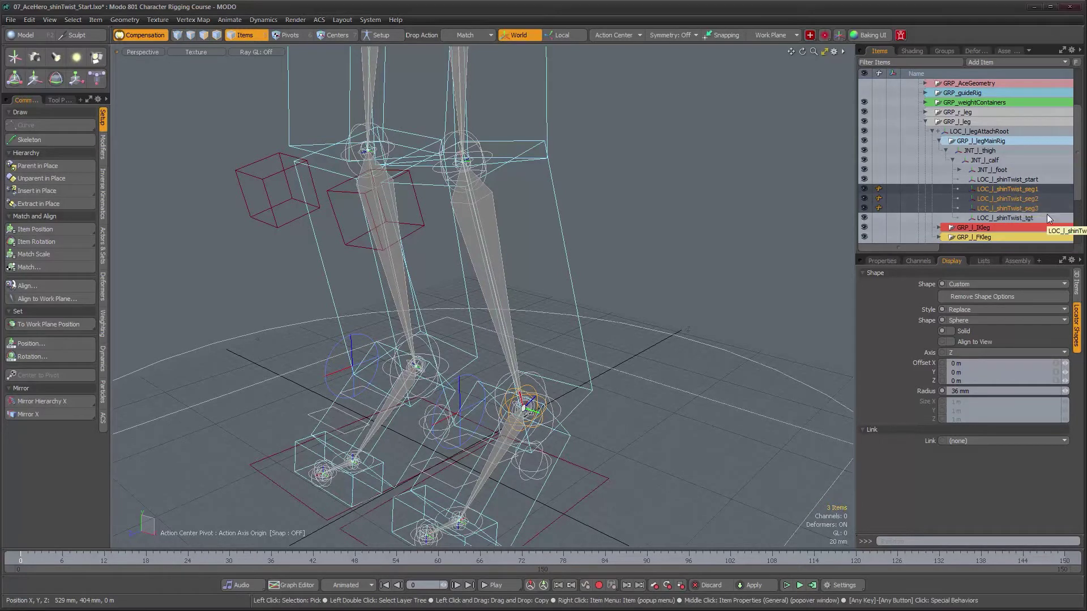
click(1031, 209)
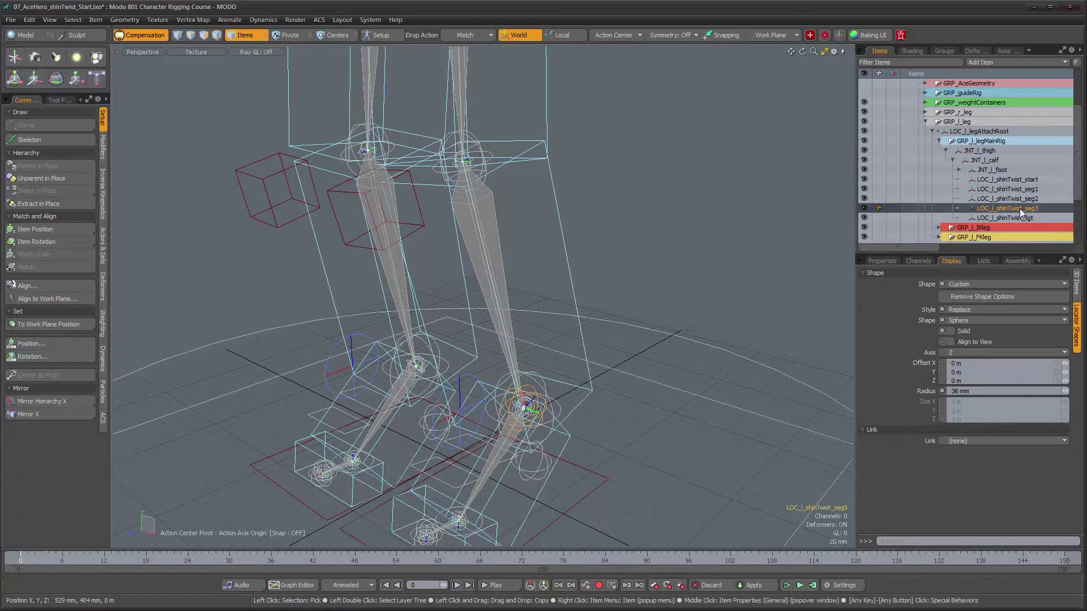
drag(1018, 208, 1013, 181)
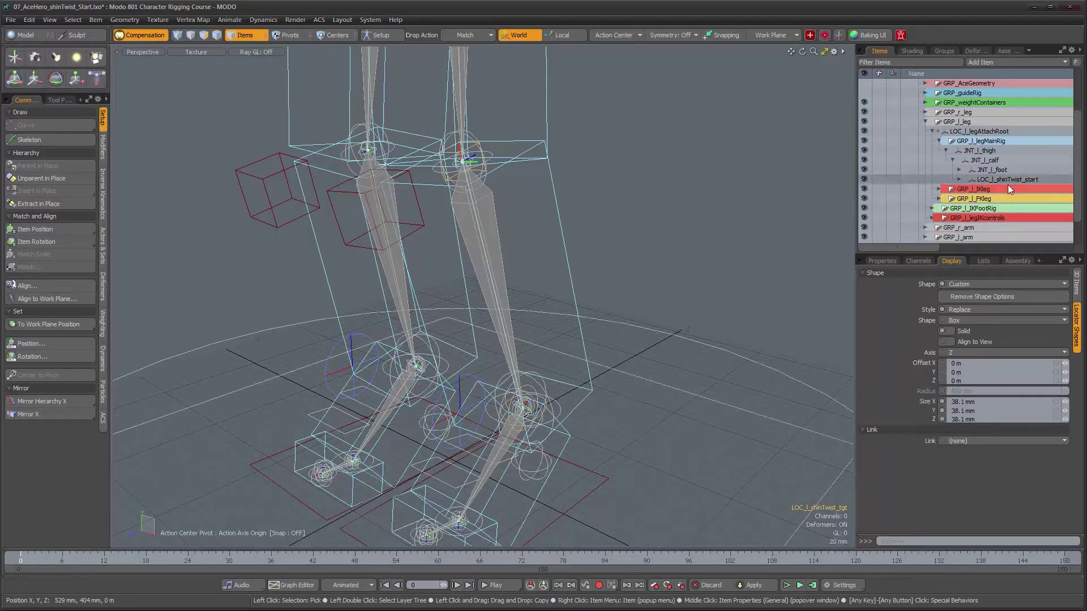
click(960, 179)
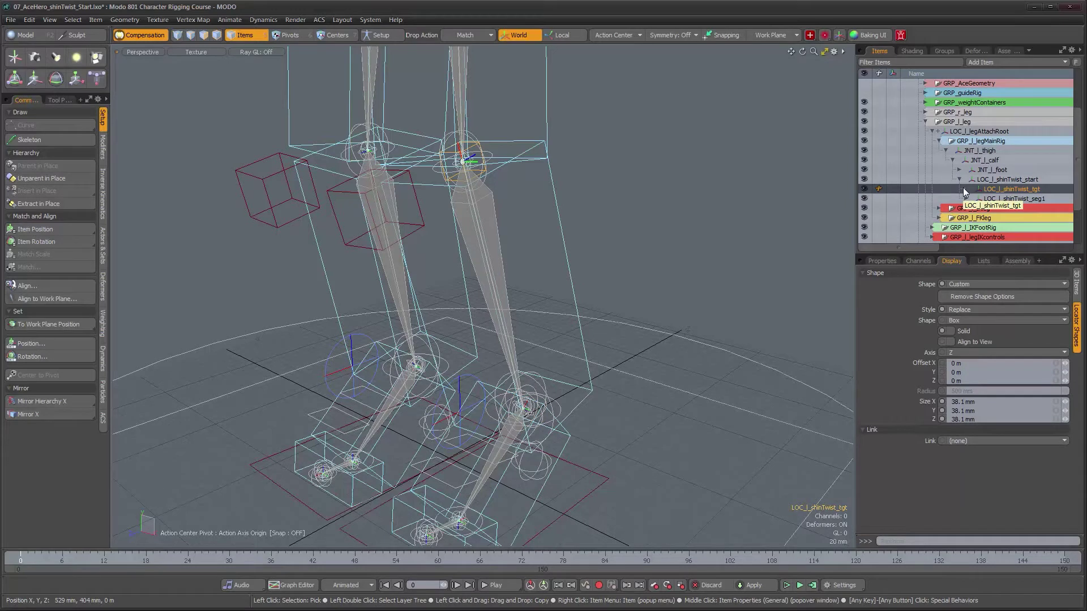
click(965, 199)
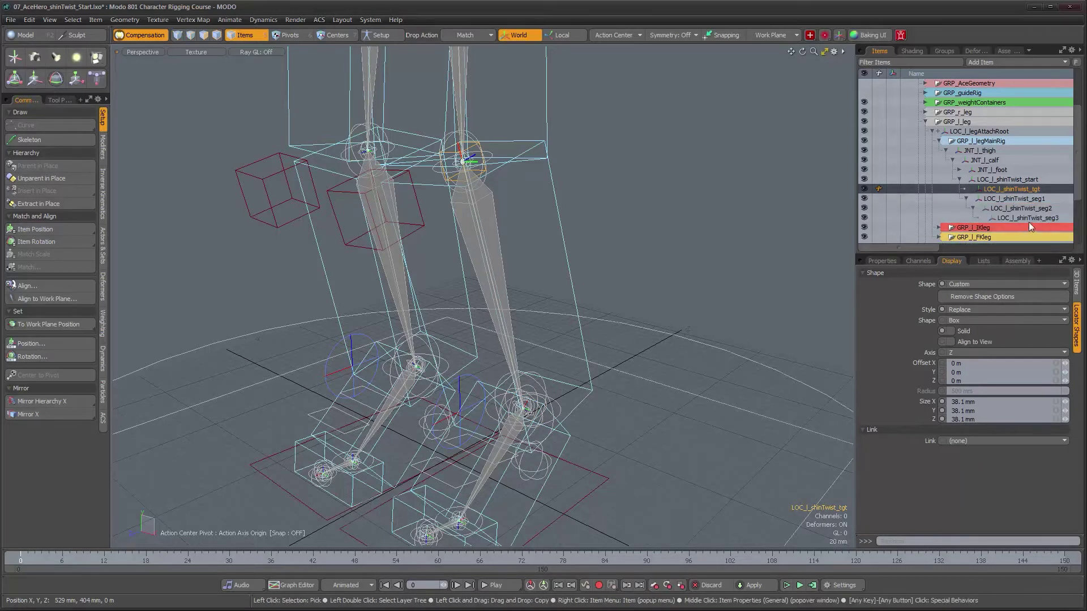
- Set the Position Y and Z of LOC_l_shinTwist_tgt to 0 m
mouse_move(510, 244)
alt+mouse_down()
mouse_move(706, 221)
mouse_move(497, 238)
mouse_move(511, 249)
alt+mouse_up()
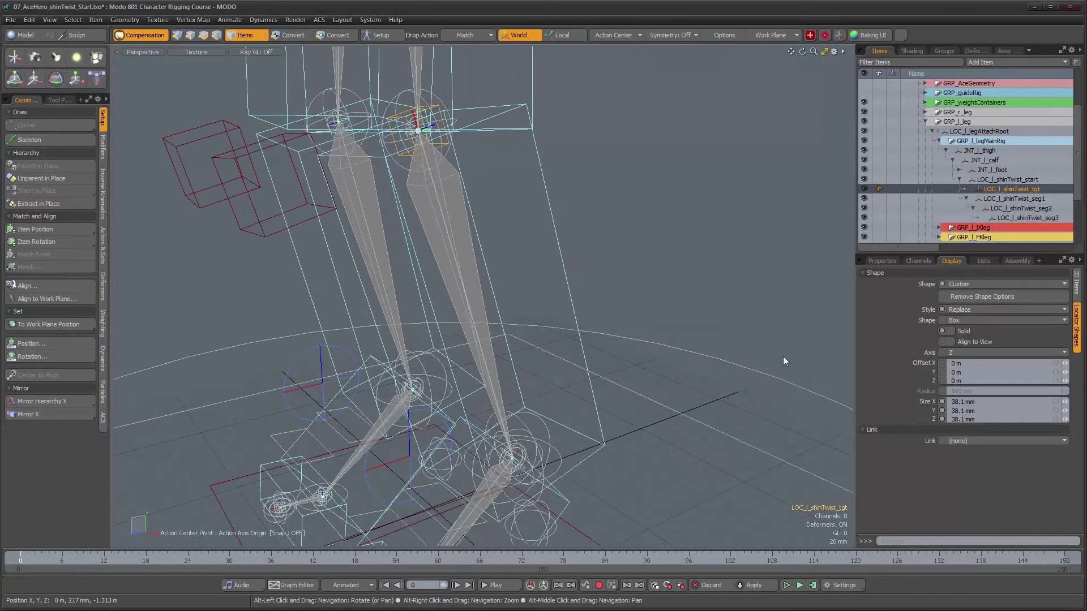
click(882, 261)
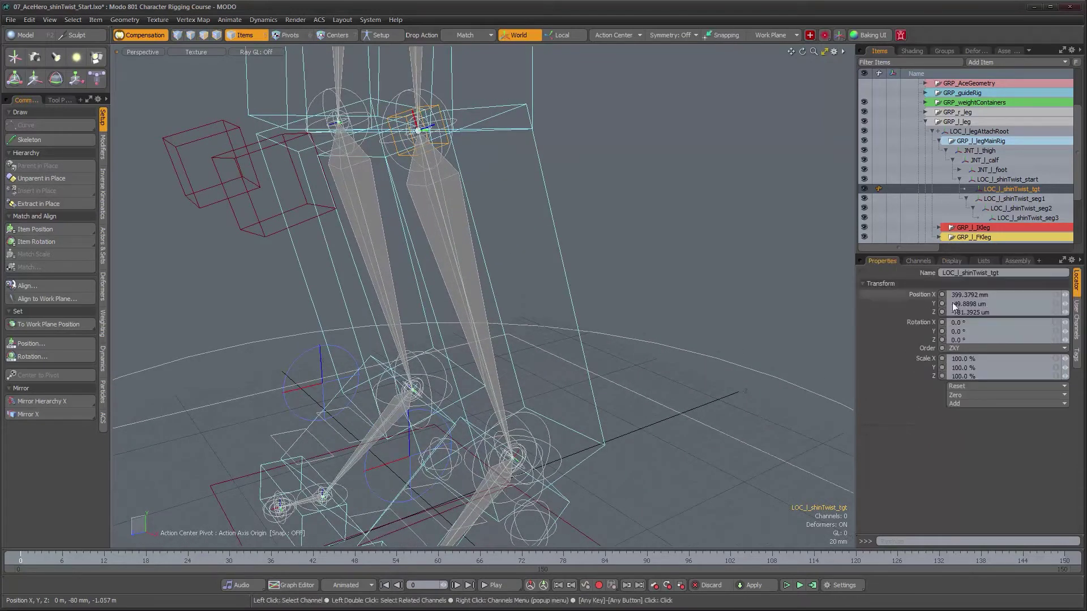
alt+drag(493, 330, 578, 328)
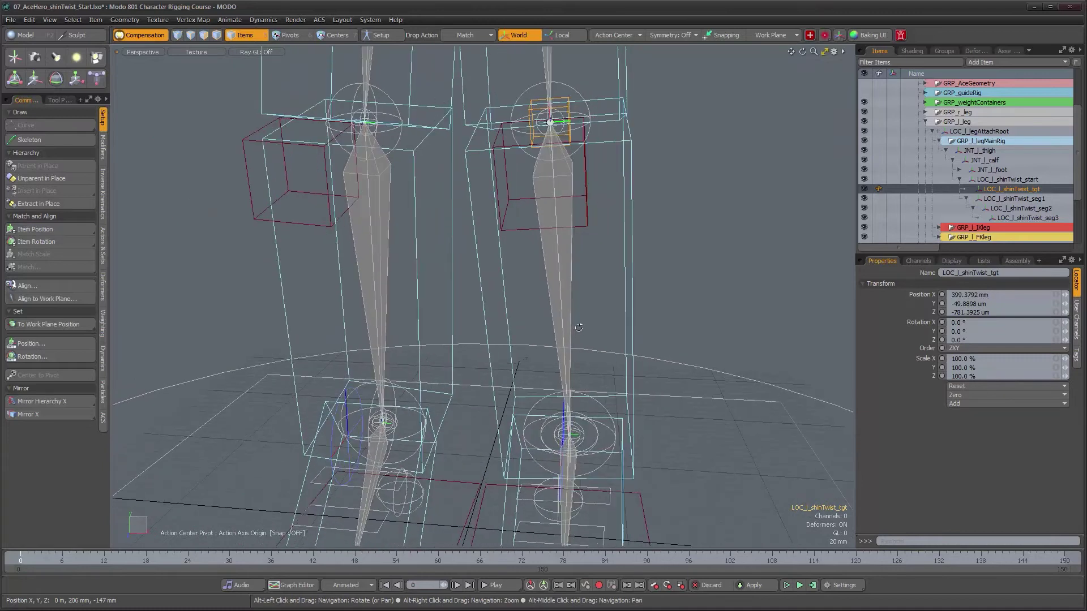
click(1008, 295)
alt+drag(538, 339, 643, 348)
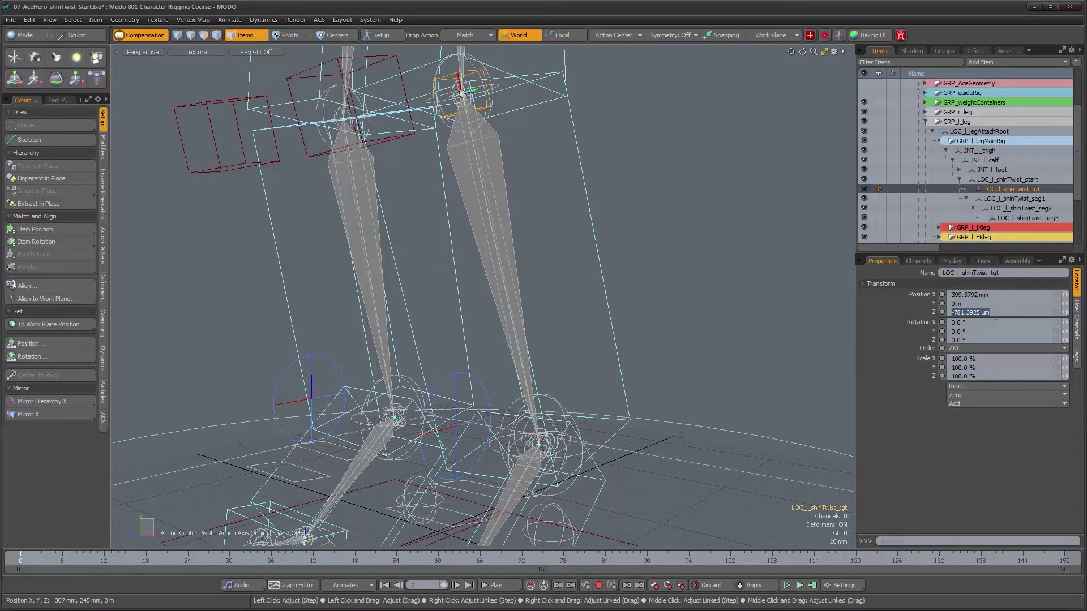
alt+drag(617, 350, 489, 380)
alt+scroll(389, 300, up, 3)
alt+drag(389, 300, 537, 298)
alt+scroll(394, 333, down, 3)
alt+scroll(546, 301, up, 2)
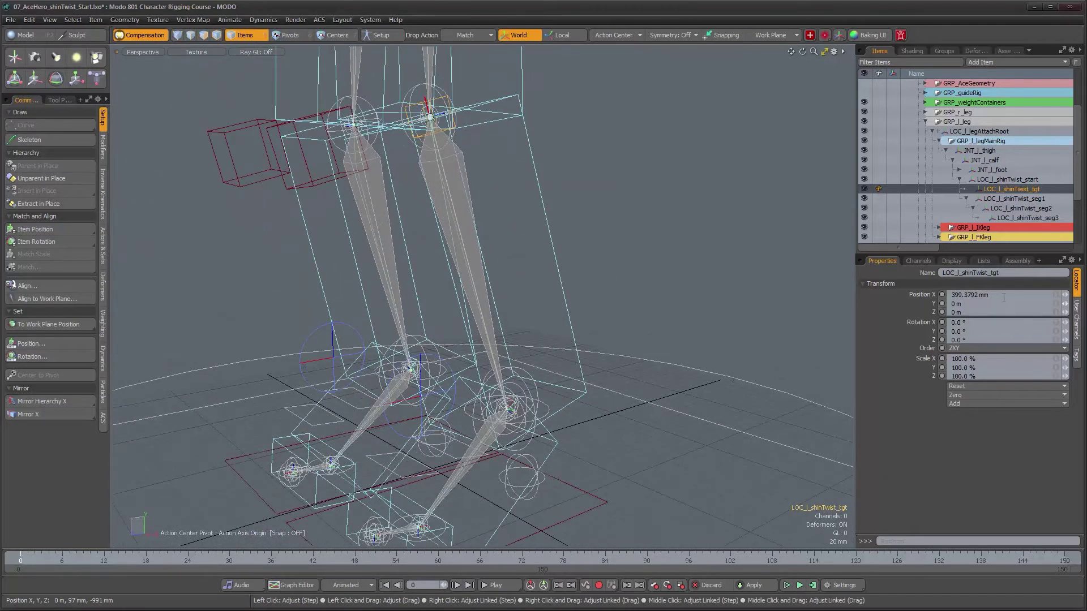
- Set the Position X of LOC_l_shinTwist_seg1 to a quarter of the target's X offset, 399.3792 mm/4
alt+drag(527, 302, 546, 304)
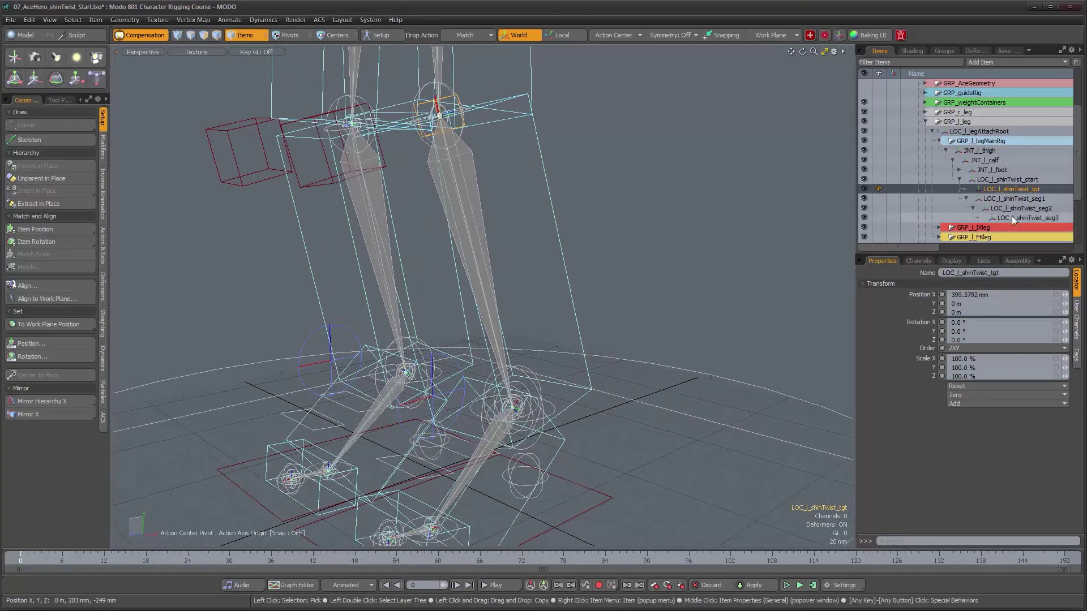
click(1003, 198)
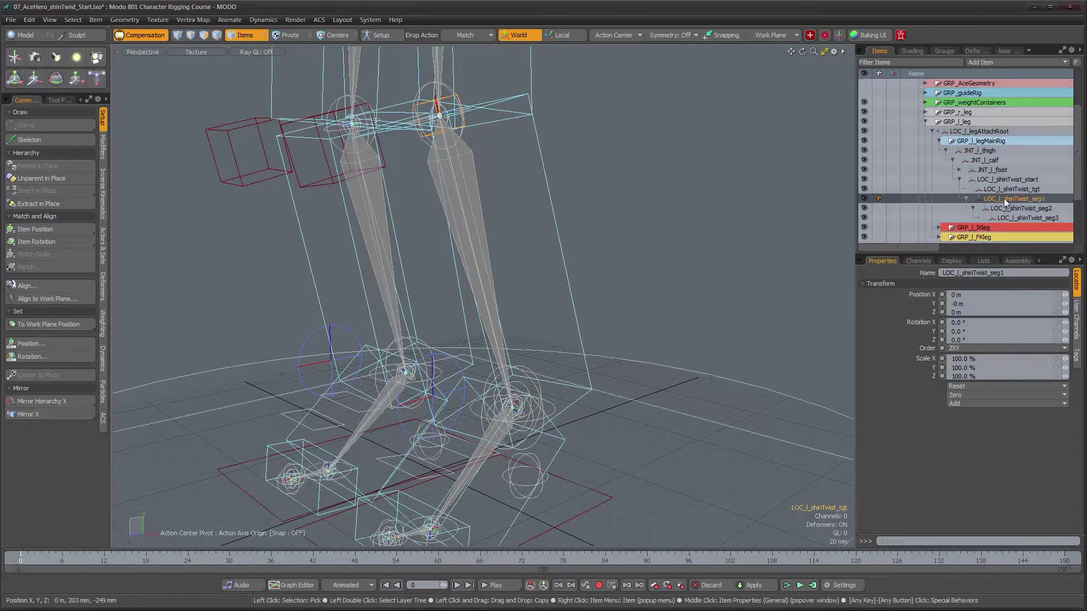
alt+drag(492, 403, 508, 405)
alt+right_drag(508, 405, 601, 377)
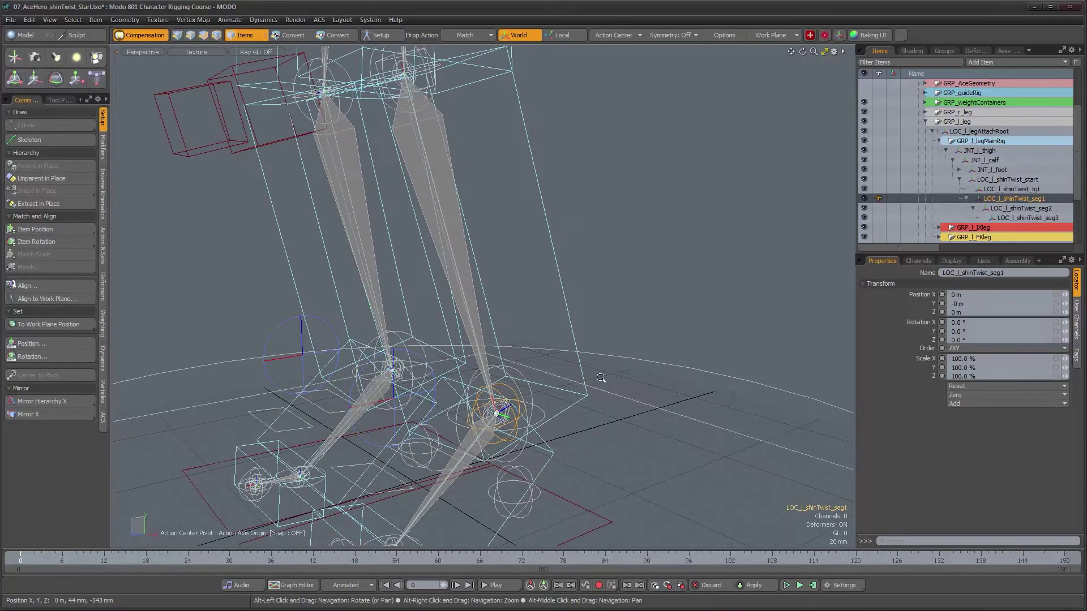
alt+drag(601, 378, 614, 374)
alt+drag(494, 387, 479, 395)
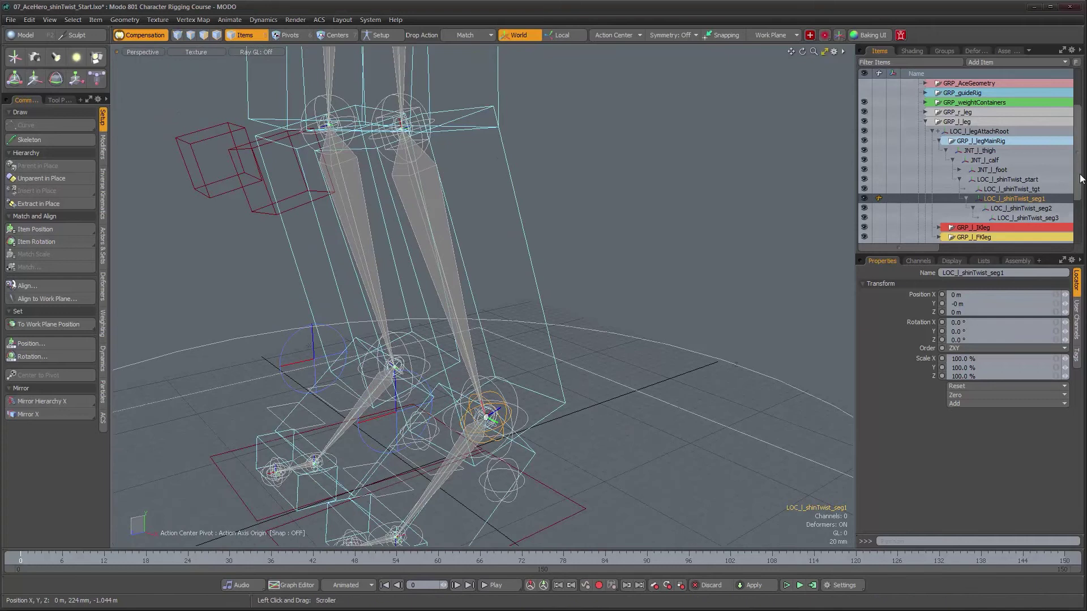
drag(1080, 187, 1080, 212)
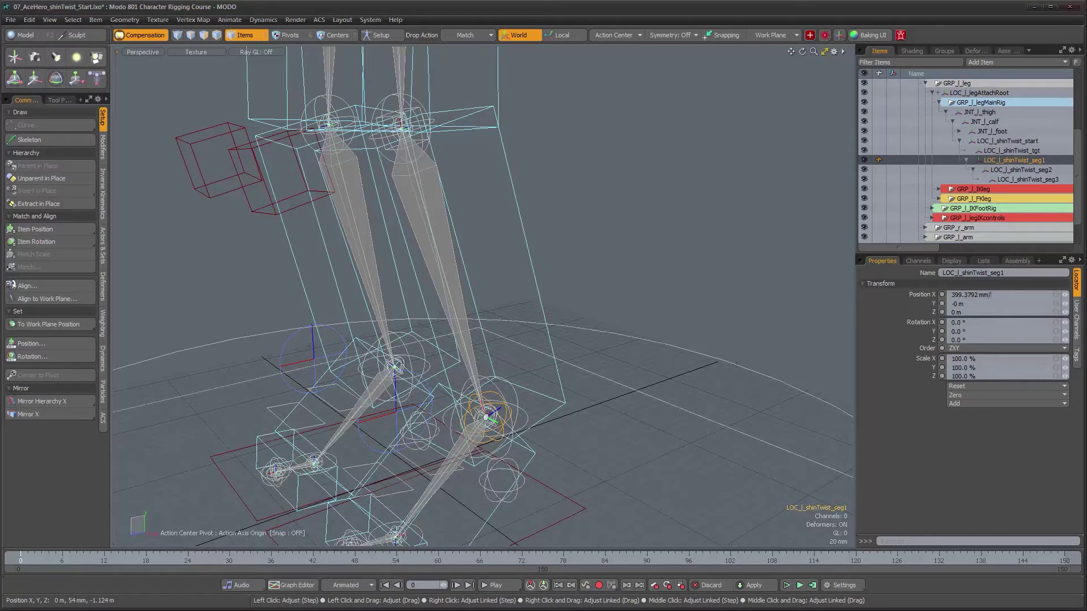
key(Return)
alt+drag(471, 347, 439, 334)
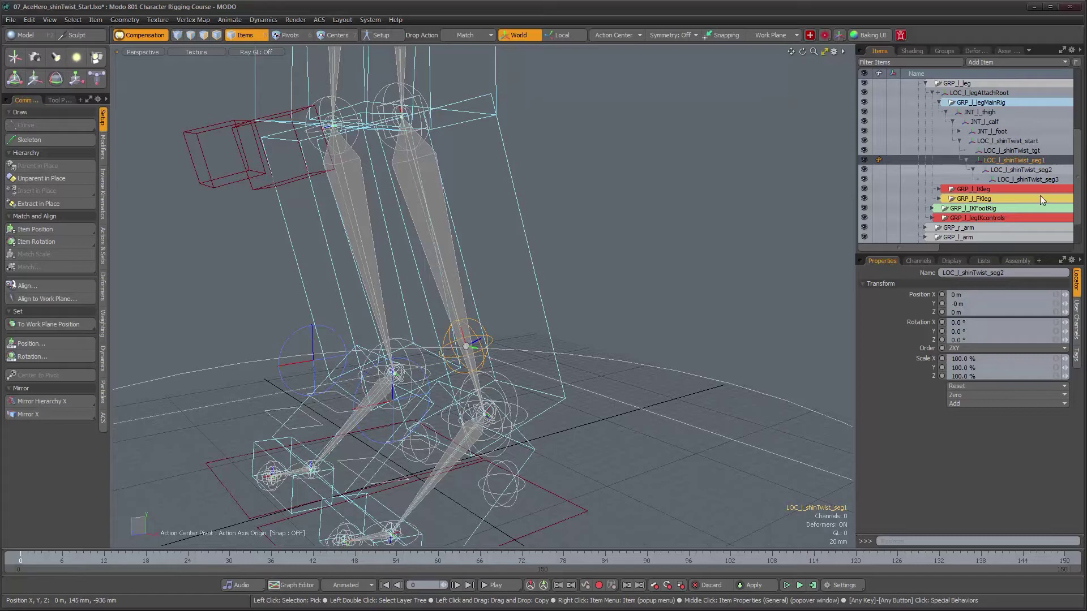
- Set the Position X of LOC_l_shinTwist_seg2 and LOC_l_shinTwist_seg3 to 399.3792 mm/4 each and check their spacing along the shin
text(4)
key(Return)
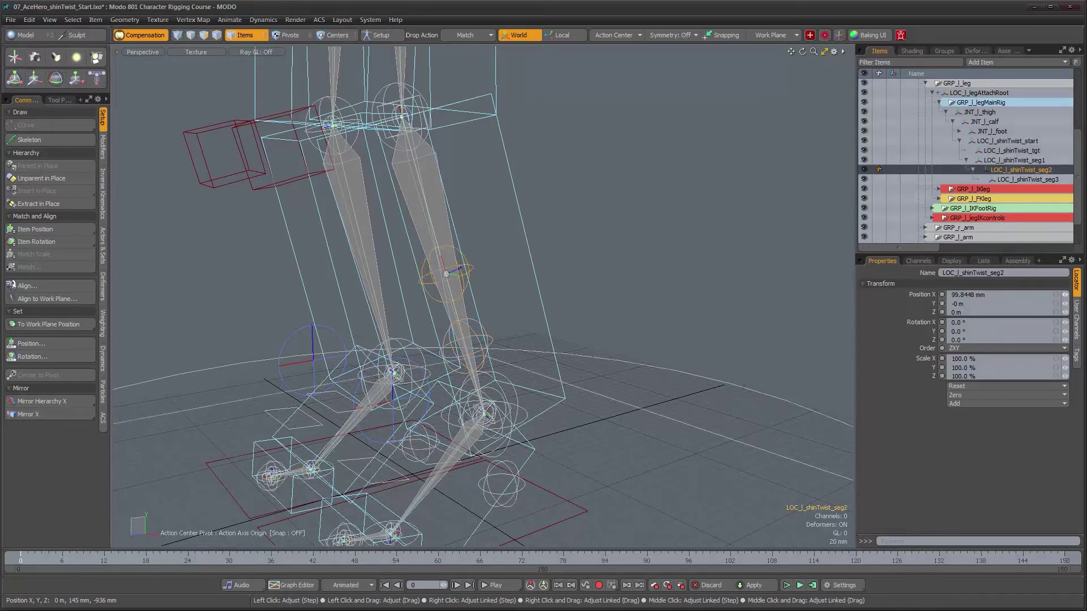
click(1016, 179)
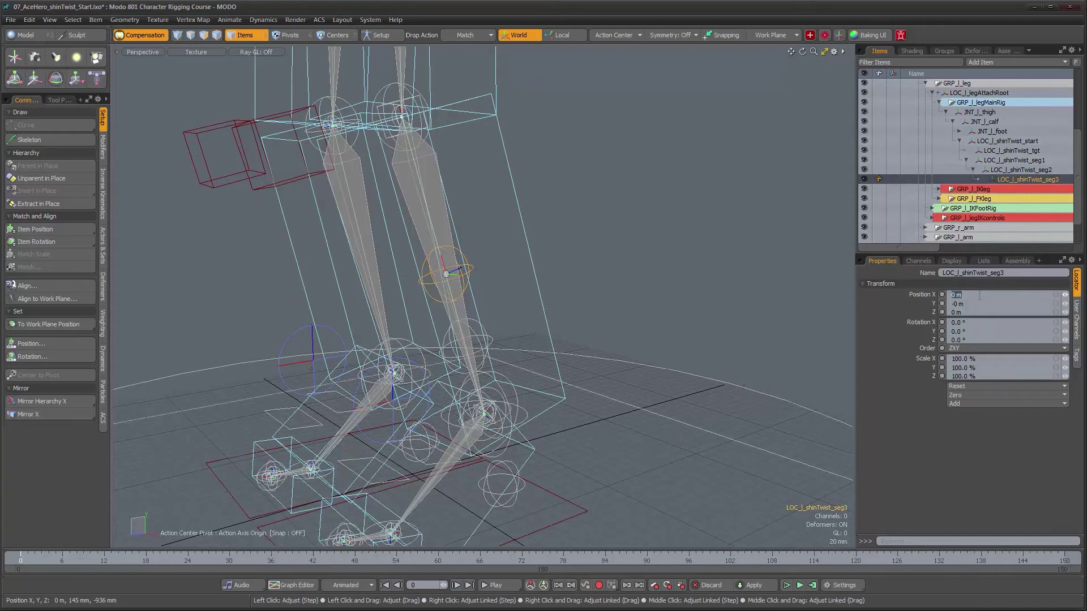
text(4)
key(Return)
alt+drag(470, 297, 492, 298)
alt+drag(506, 298, 544, 282)
alt+right_drag(539, 243, 510, 207)
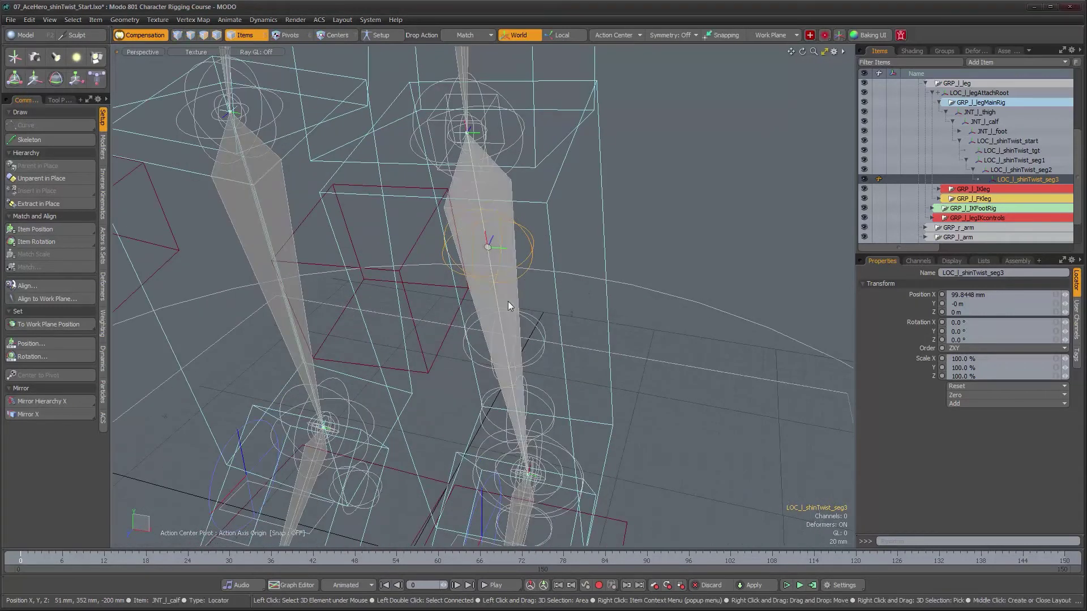
alt+drag(562, 328, 566, 300)
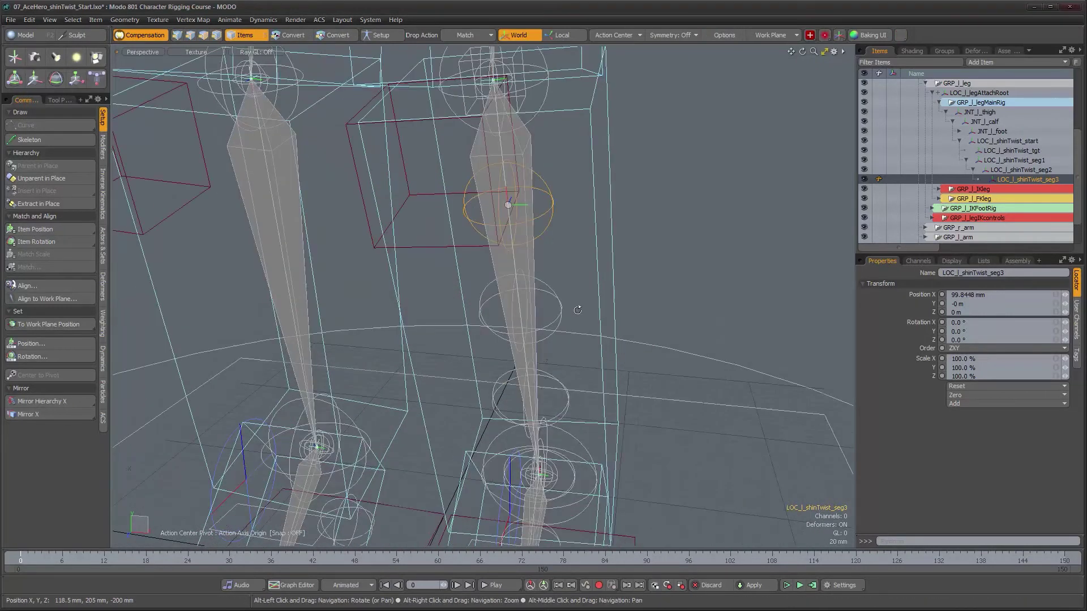
- Parent the three segment locators and LOC_l_shinTwist_tgt in place under JNT_l_calf and check them along the left shin
ctrl+click(1012, 171)
ctrl+click(1011, 160)
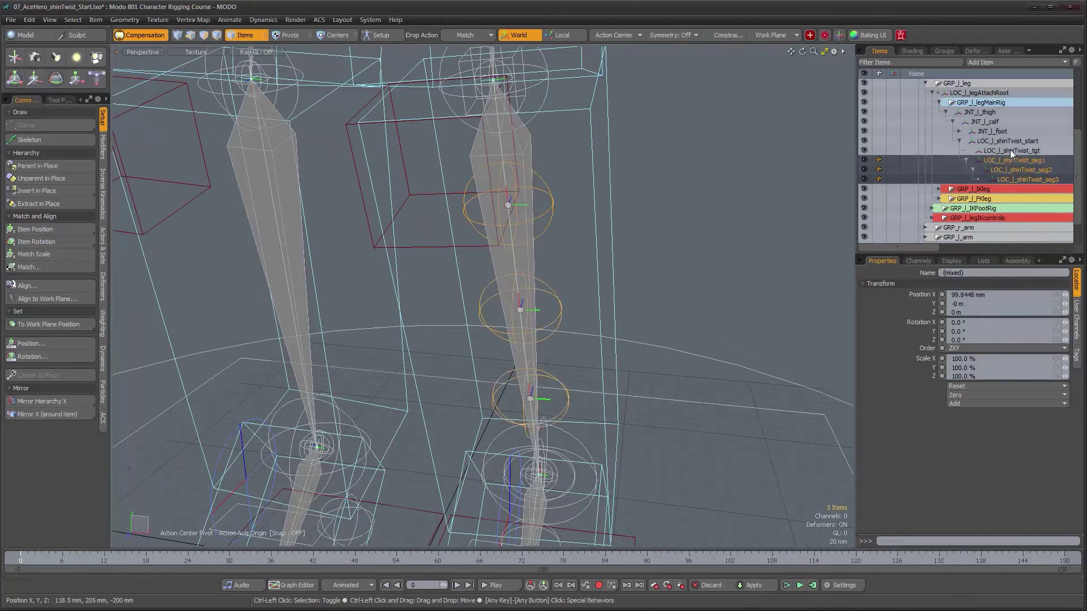
ctrl+click(1010, 149)
shift+click(531, 252)
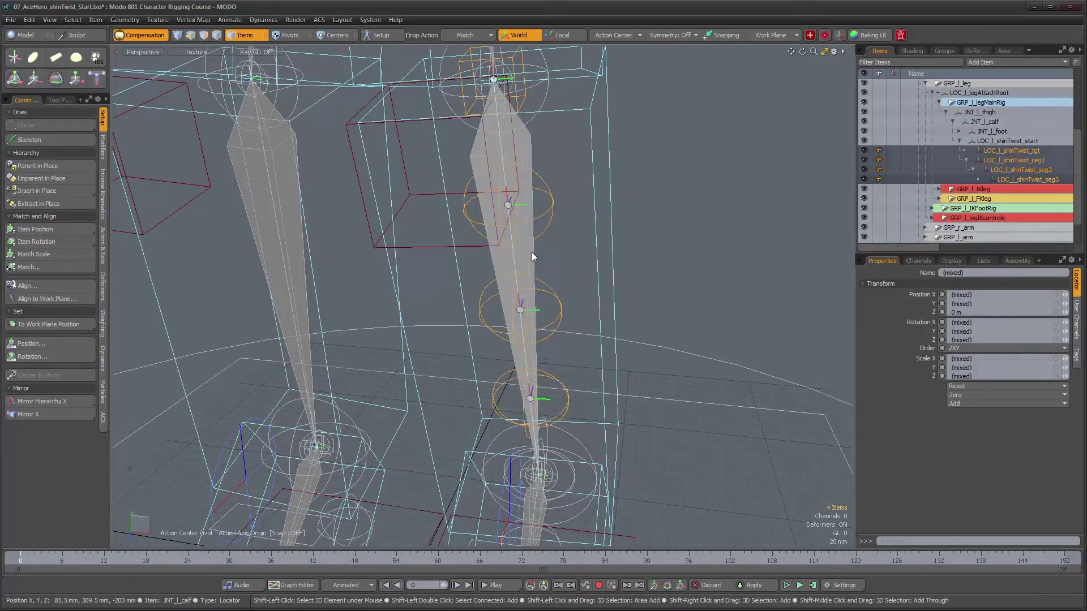
click(55, 166)
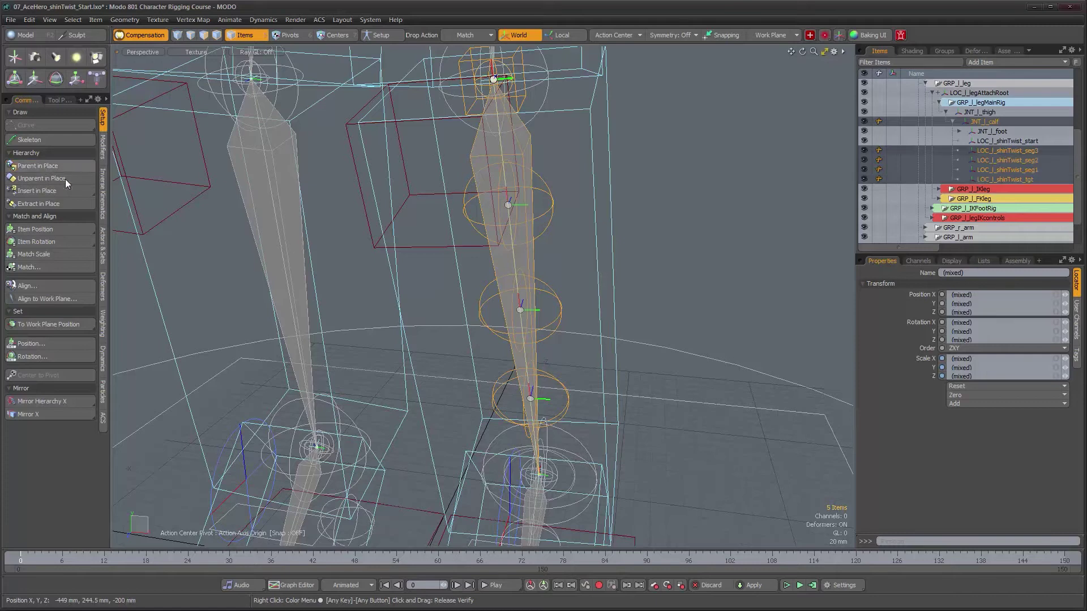
alt+drag(590, 328, 673, 304)
alt+drag(600, 284, 543, 282)
alt+right_drag(544, 282, 506, 287)
alt+drag(538, 320, 583, 381)
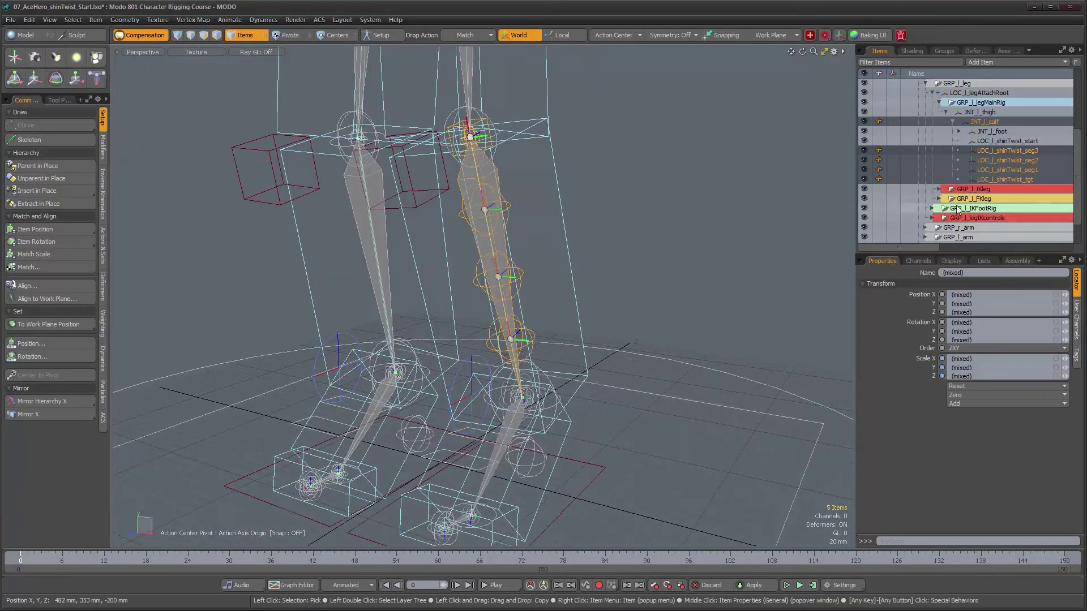
- Constrain the direction of LOC_l_shinTwist_start toward LOC_l_shinTwist_tgt, with compensation switched off
click(1024, 142)
alt+drag(582, 350, 567, 392)
alt+scroll(539, 373, up, 3)
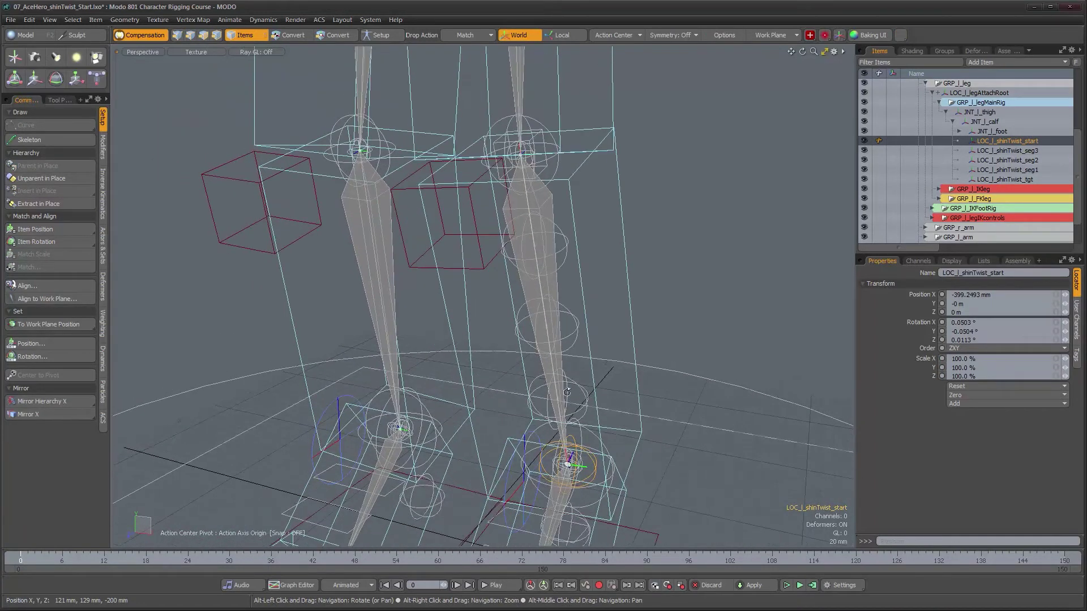
shift+click(540, 173)
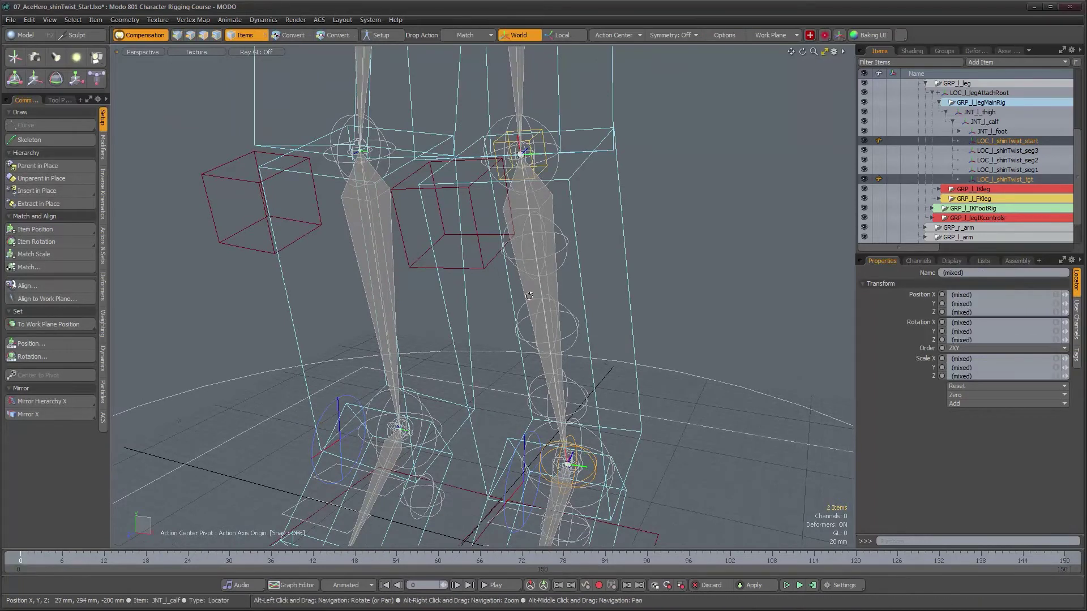
alt+drag(578, 235, 529, 295)
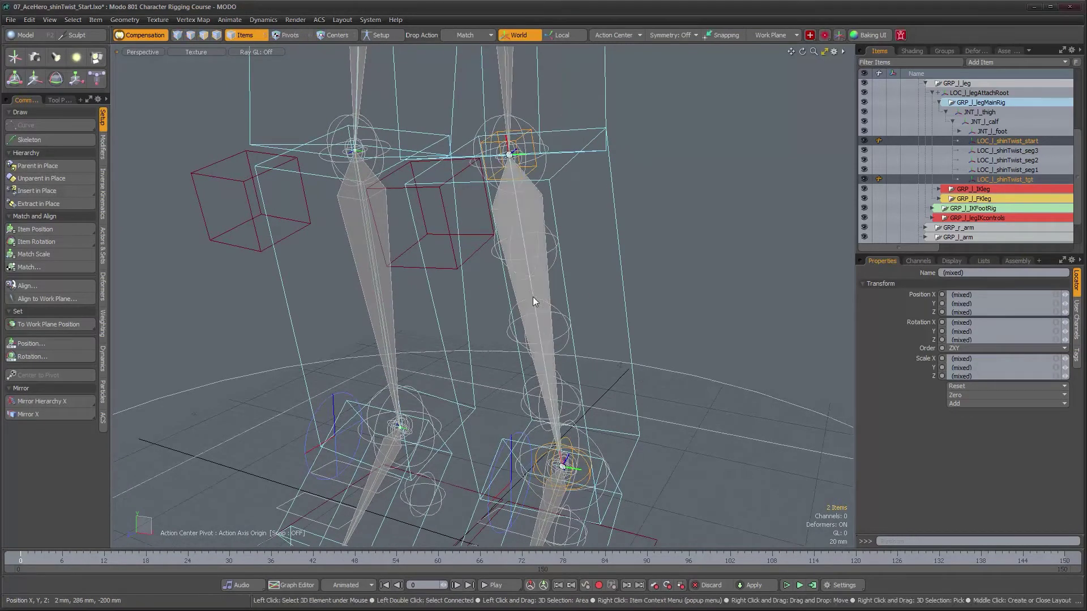
click(103, 148)
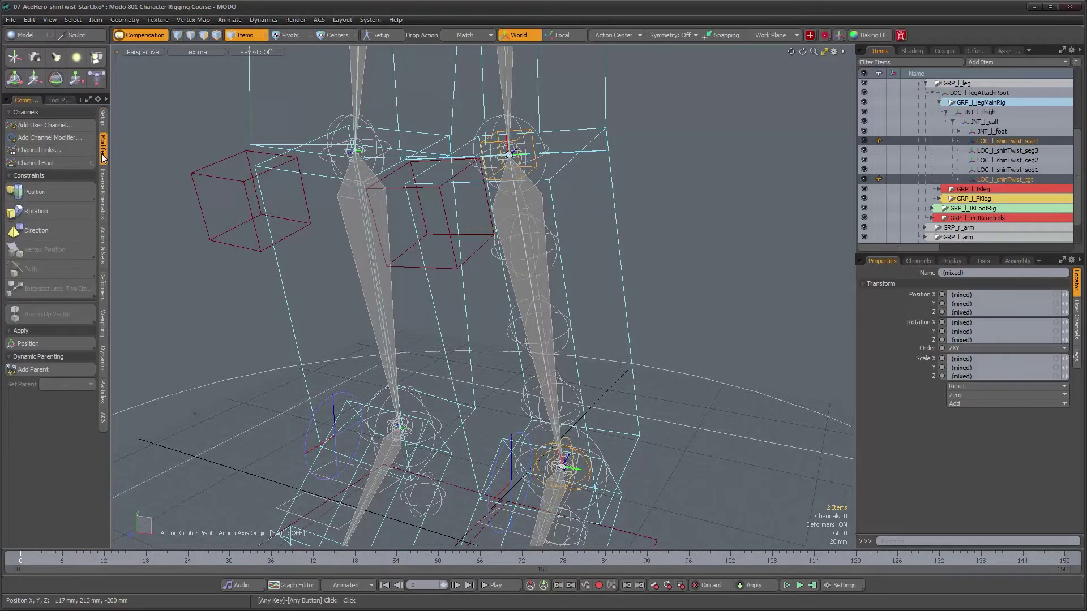
alt+drag(246, 117, 377, 351)
alt+shift+drag(376, 298, 396, 226)
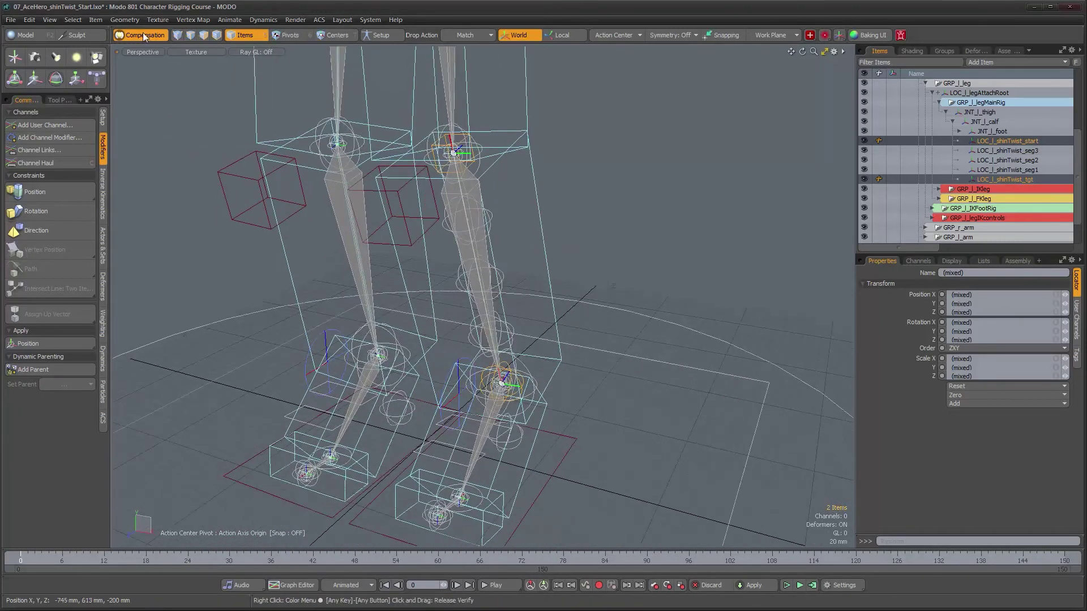
click(63, 229)
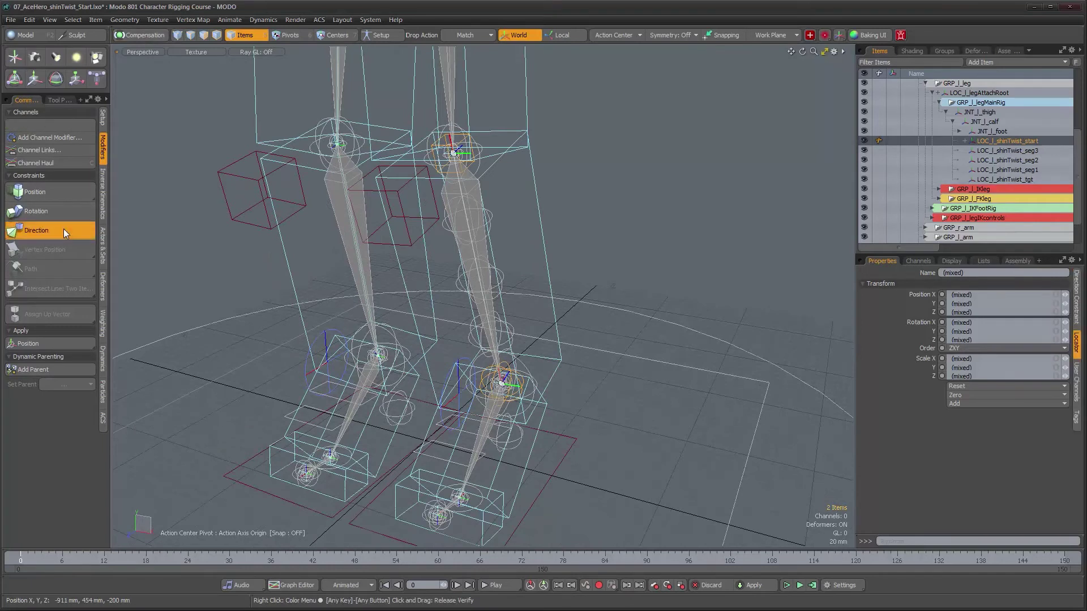
- Set the Direction constraint's axis on LOC_l_shinTwist_start to X and its up vector to 0, 0, 1
ctrl+alt+drag(325, 270, 602, 351)
scroll(602, 351, up, 2)
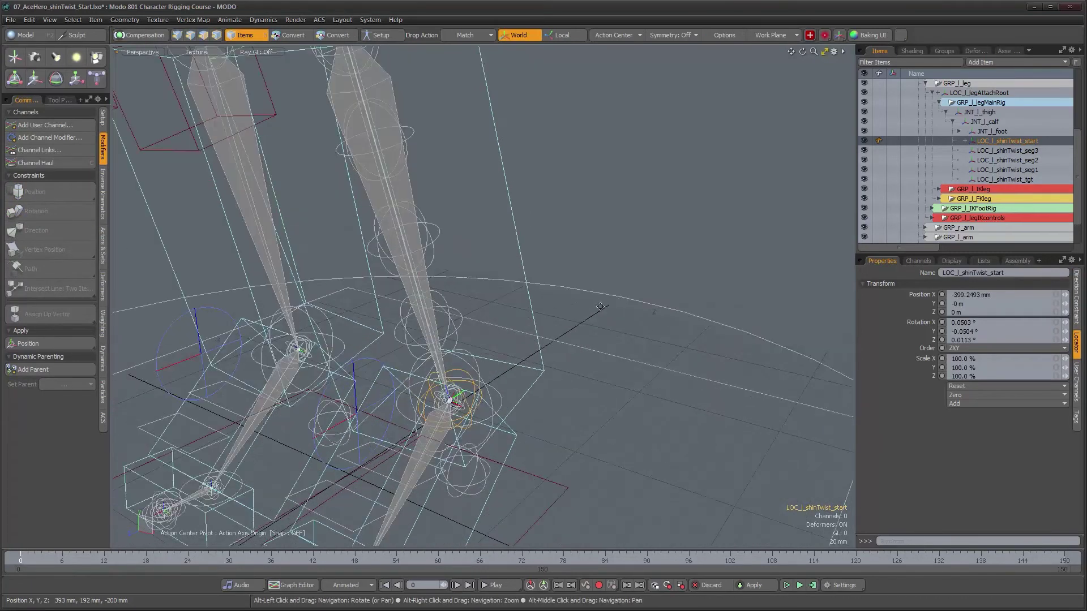
click(1079, 305)
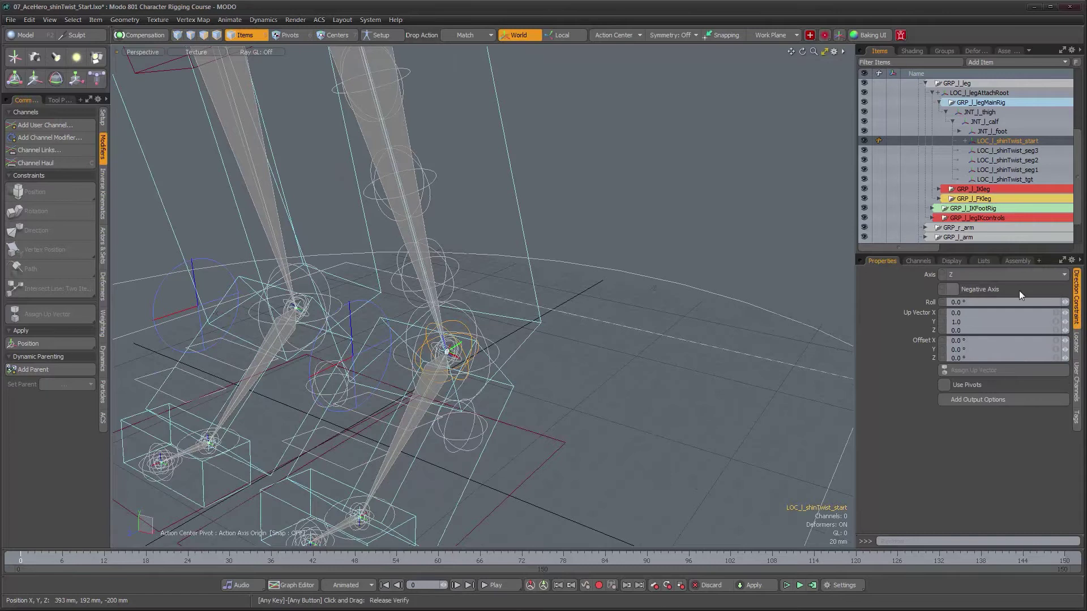
click(981, 275)
click(980, 259)
alt+drag(396, 390, 339, 391)
alt+shift+drag(406, 343, 406, 378)
scroll(500, 435, down, 3)
alt+right_drag(499, 422, 535, 420)
alt+drag(535, 420, 575, 418)
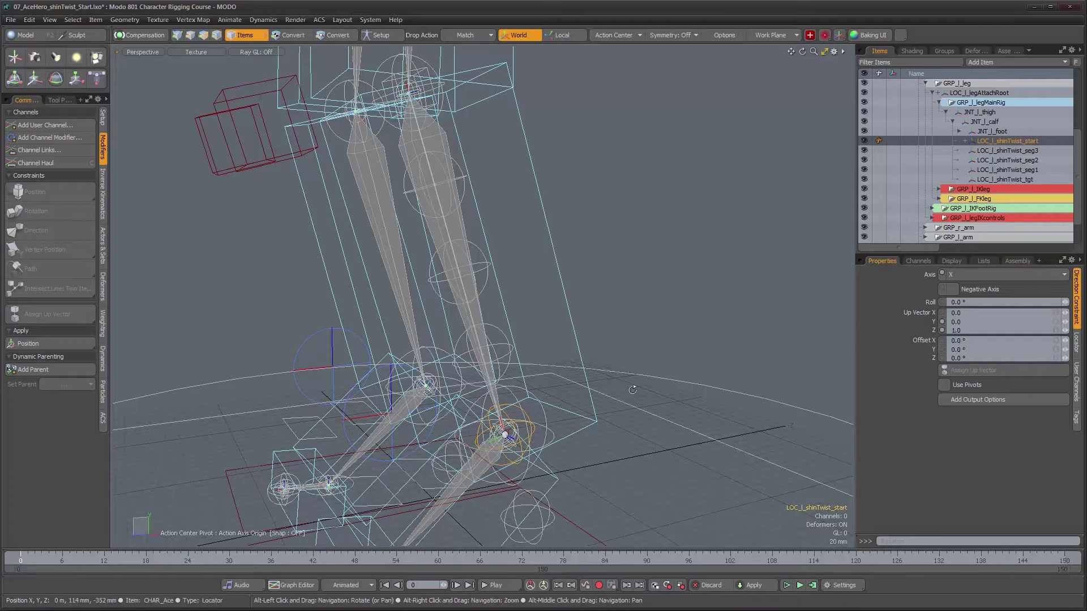
- Set the Direction constraint's up vector to X 1, Y 0, Z 0 and inspect the start locator's orientation at the ankle
alt+drag(532, 422, 581, 426)
alt+right_drag(506, 446, 565, 441)
alt+drag(564, 441, 518, 355)
click(901, 328)
text(0)
key(Tab)
text(1)
key(Return)
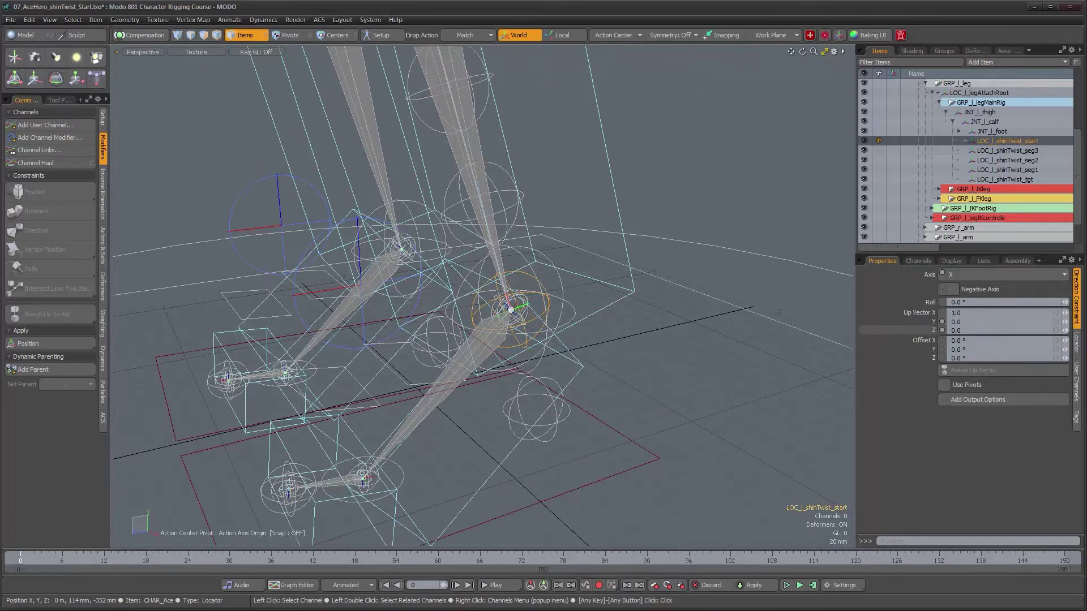
alt+drag(520, 390, 577, 476)
scroll(572, 418, up, 3)
alt+drag(566, 351, 431, 370)
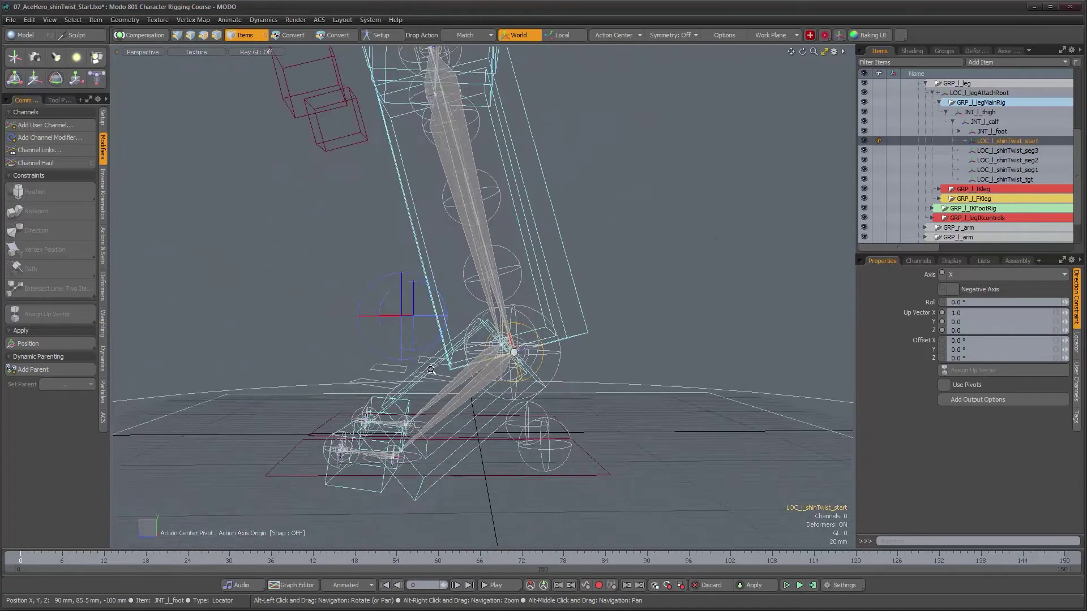
alt+right_drag(431, 369, 394, 370)
alt+drag(393, 370, 587, 389)
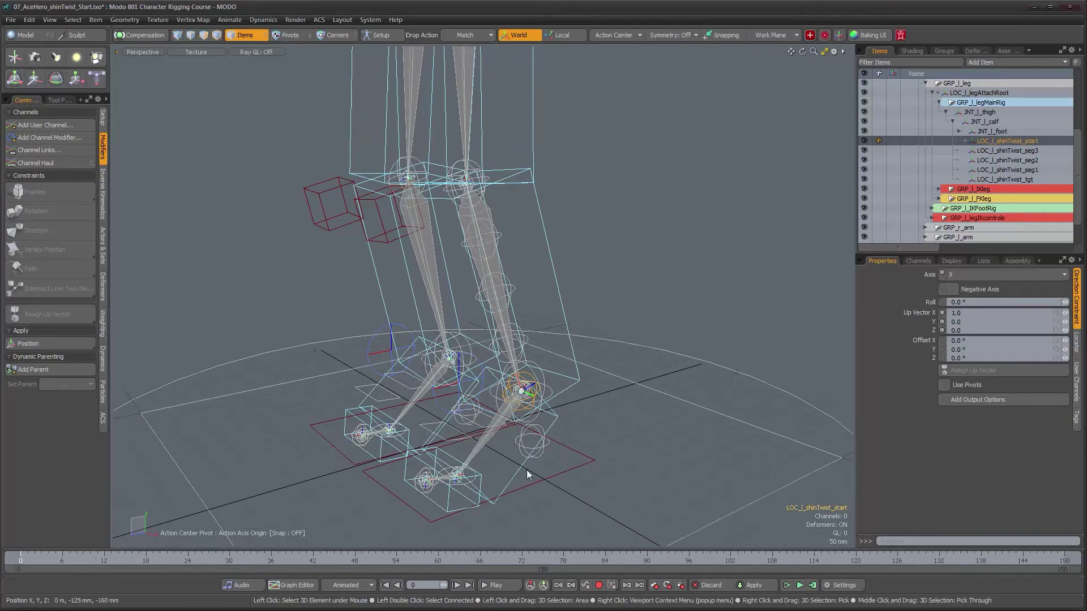
- Clear the selection and add a new locator at the world origin
alt+drag(539, 448, 586, 442)
click(587, 442)
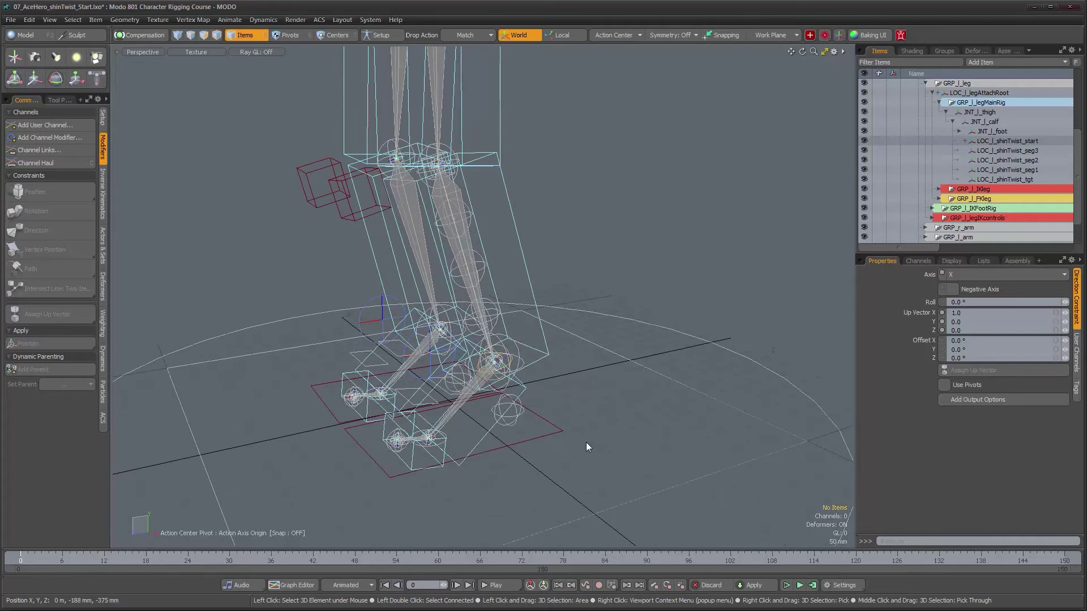
key(l)
alt+drag(486, 416, 529, 391)
scroll(510, 392, up, 3)
scroll(997, 177, down, 2)
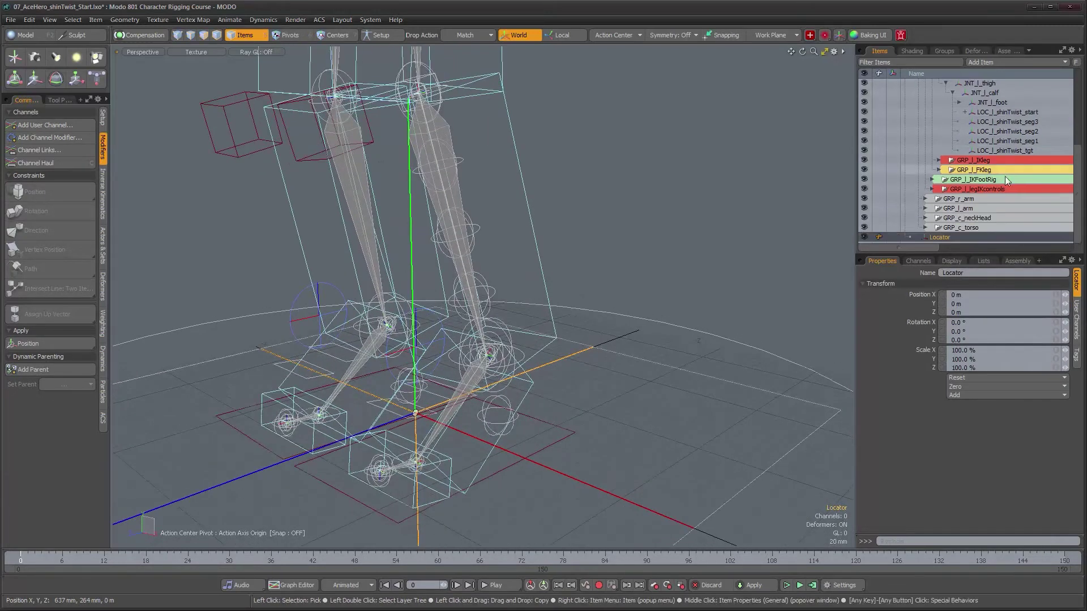
scroll(523, 361, up, 5)
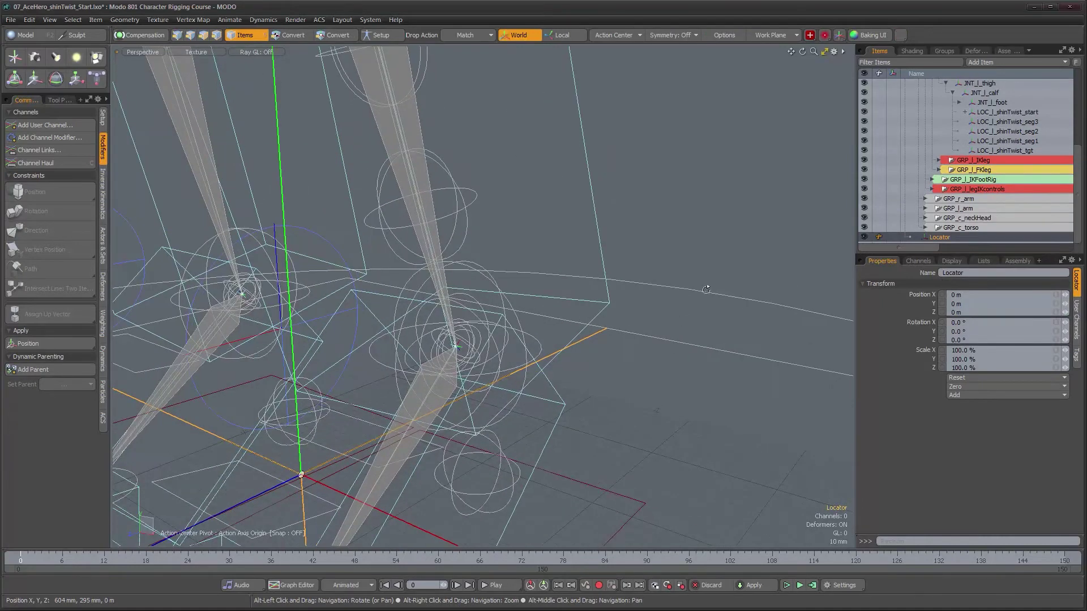
alt+drag(388, 332, 362, 315)
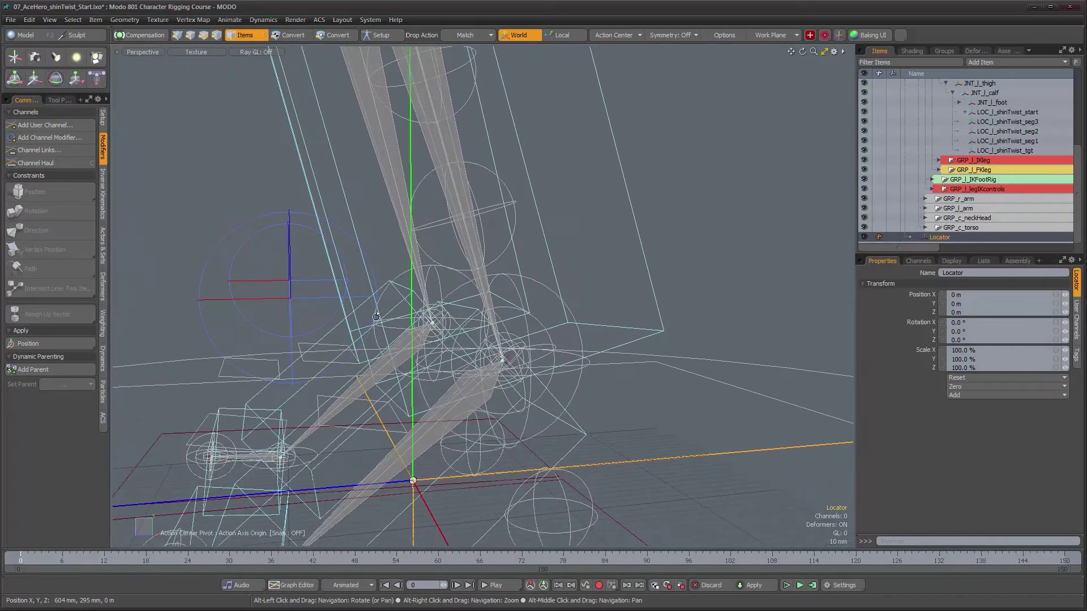
- Add draw options to all five left shin twist locators, from start to target, with Wireframe and Fill both set to User
click(551, 343)
alt+drag(553, 341, 581, 349)
shift+click(1016, 152)
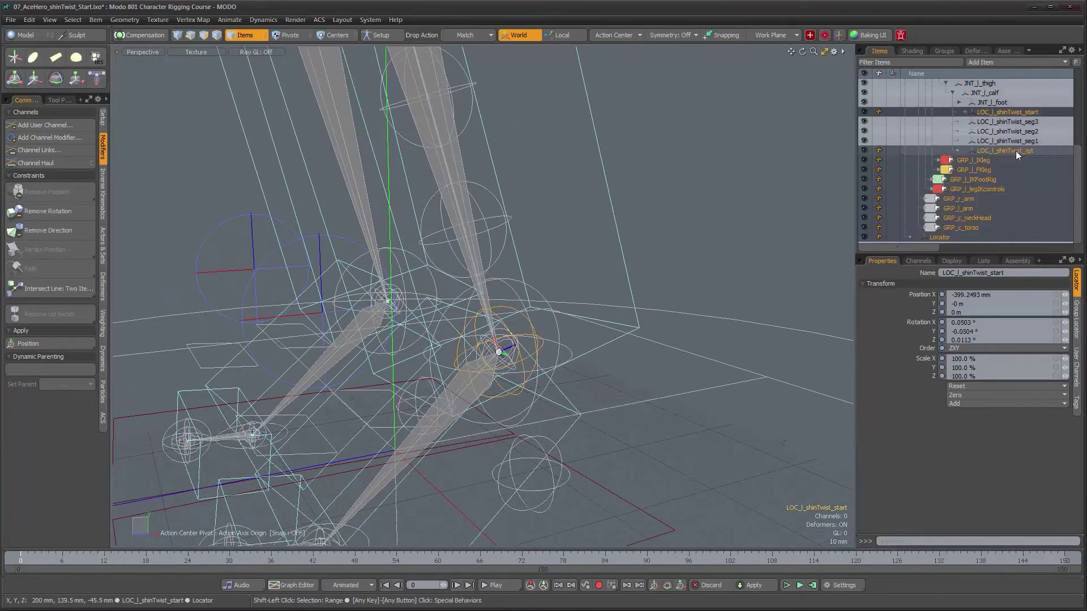
click(1011, 112)
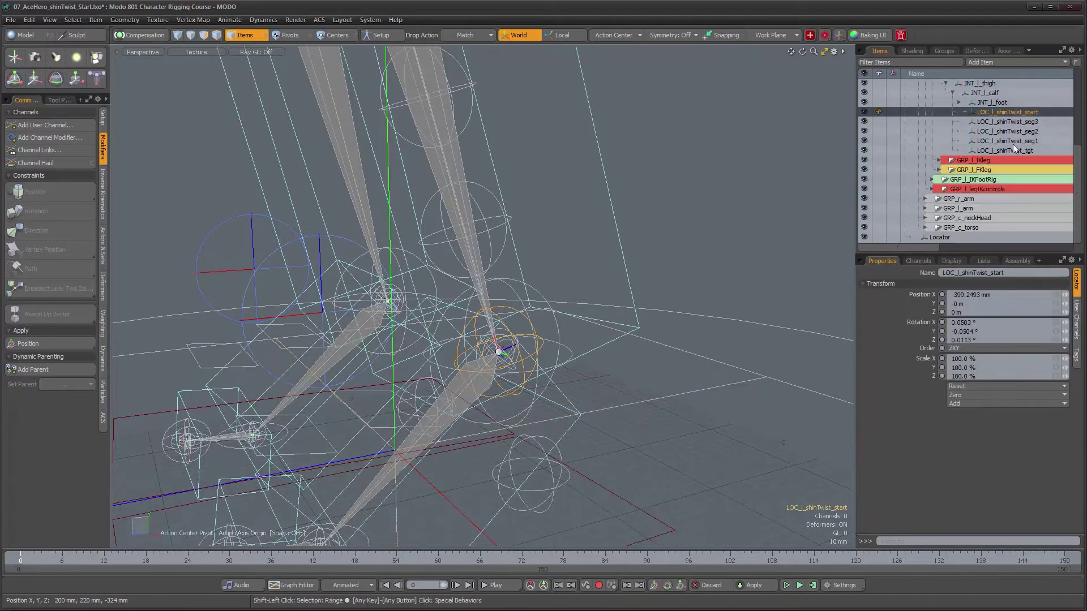
shift+click(1013, 151)
alt+right_drag(720, 284, 617, 357)
alt+middle_drag(617, 357, 624, 437)
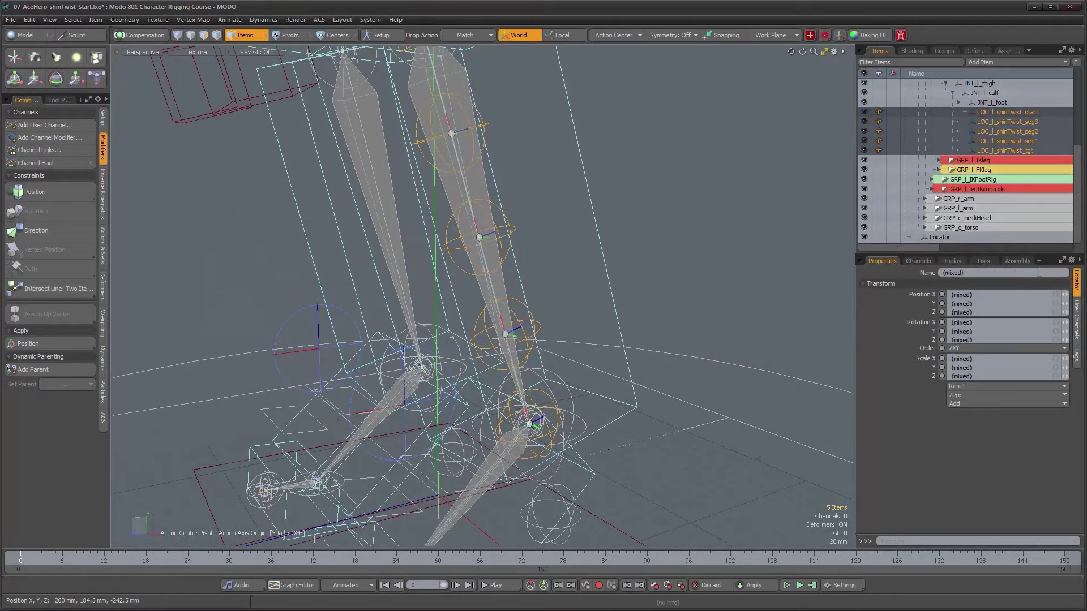
click(960, 262)
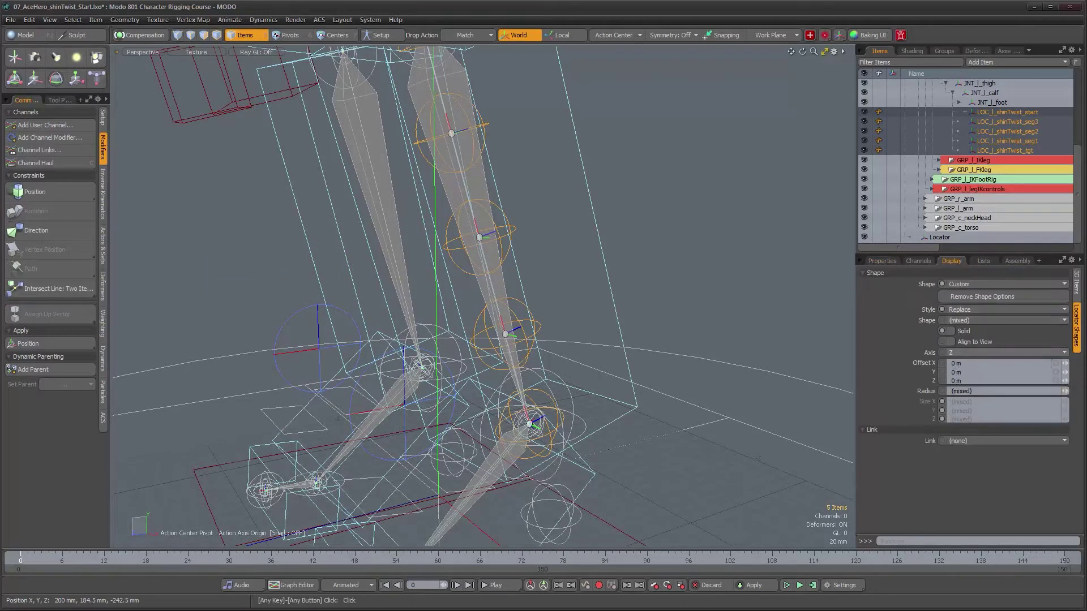
click(1075, 292)
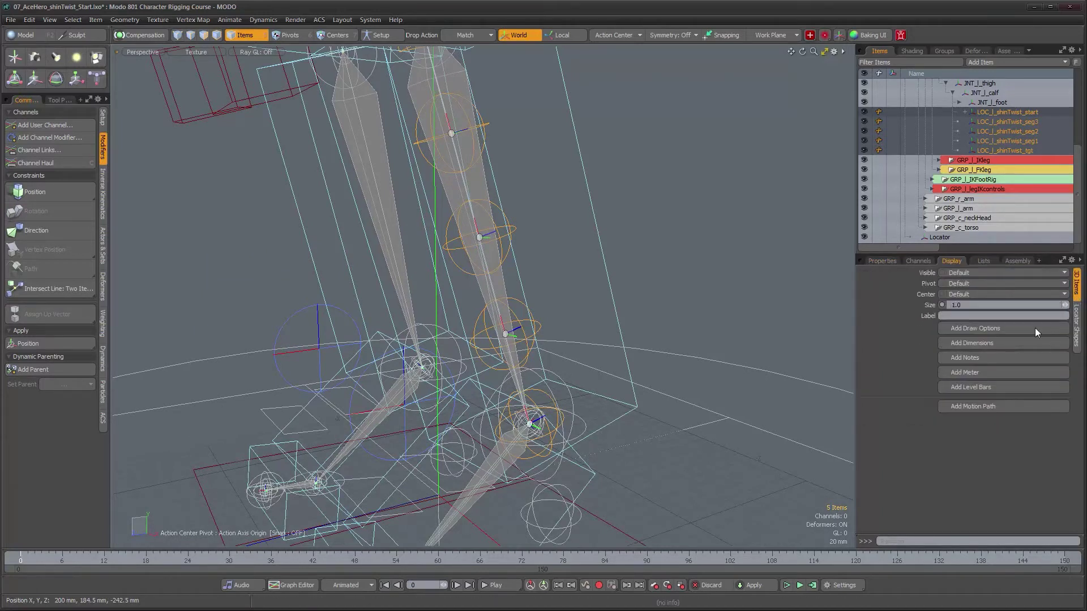
click(981, 328)
click(968, 411)
click(968, 420)
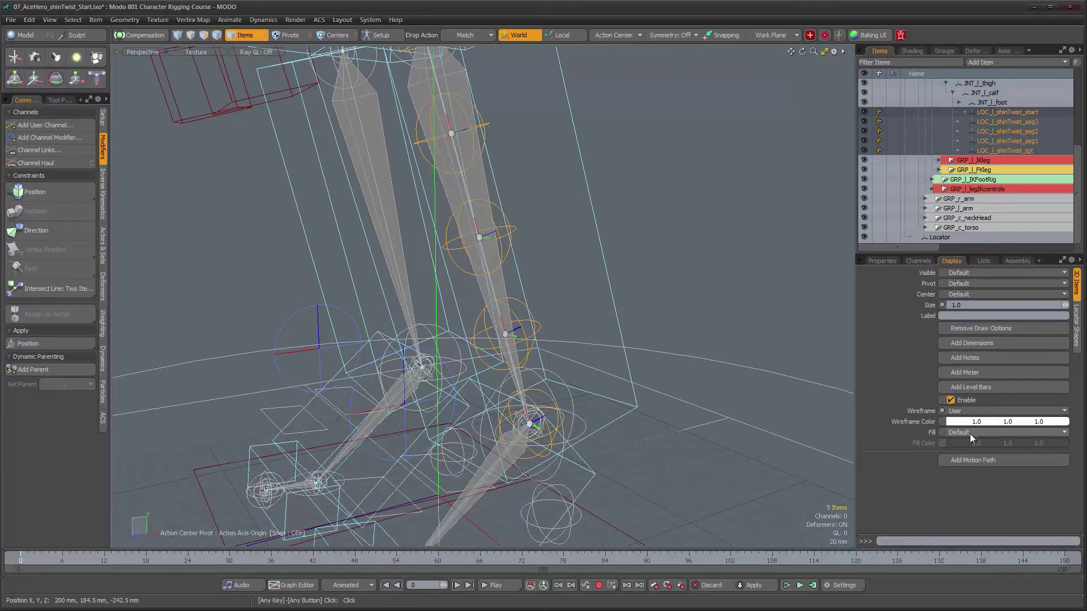
click(969, 433)
click(970, 443)
- Color the wireframes of the five shin twist locators orange-red, about RGB 1.0, 0.23, 0.0, and deselect them
click(975, 423)
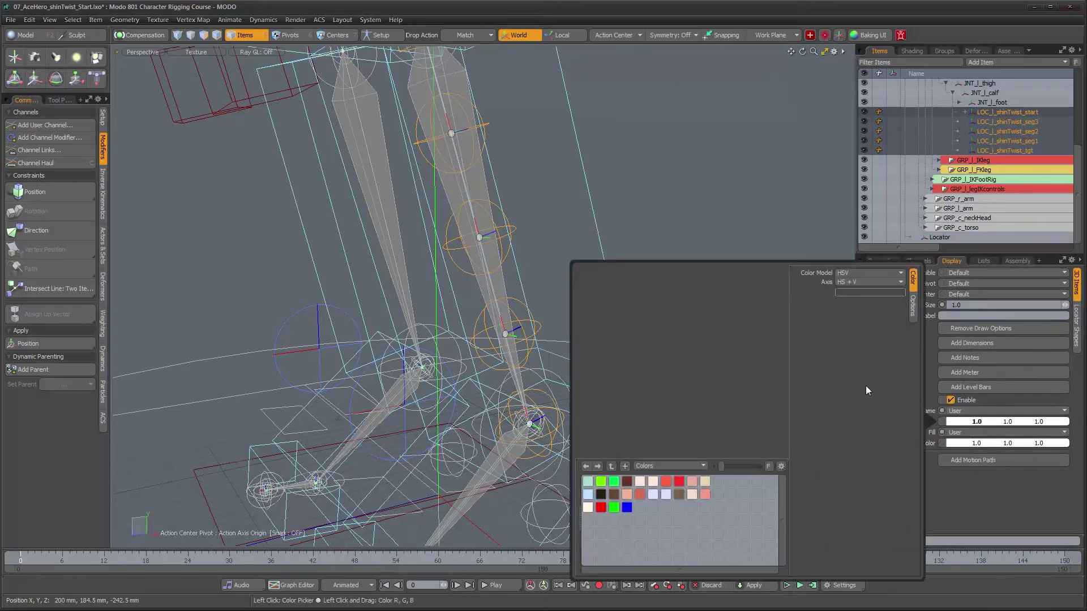
click(743, 336)
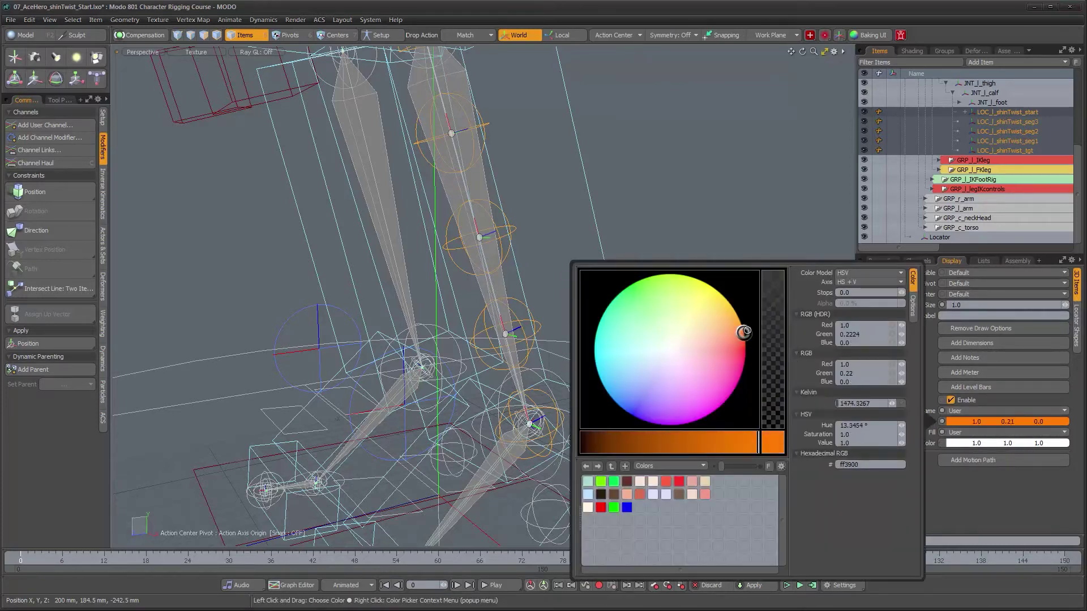
click(797, 200)
alt+drag(546, 248, 648, 255)
alt+right_drag(648, 254, 568, 245)
alt+drag(568, 246, 894, 281)
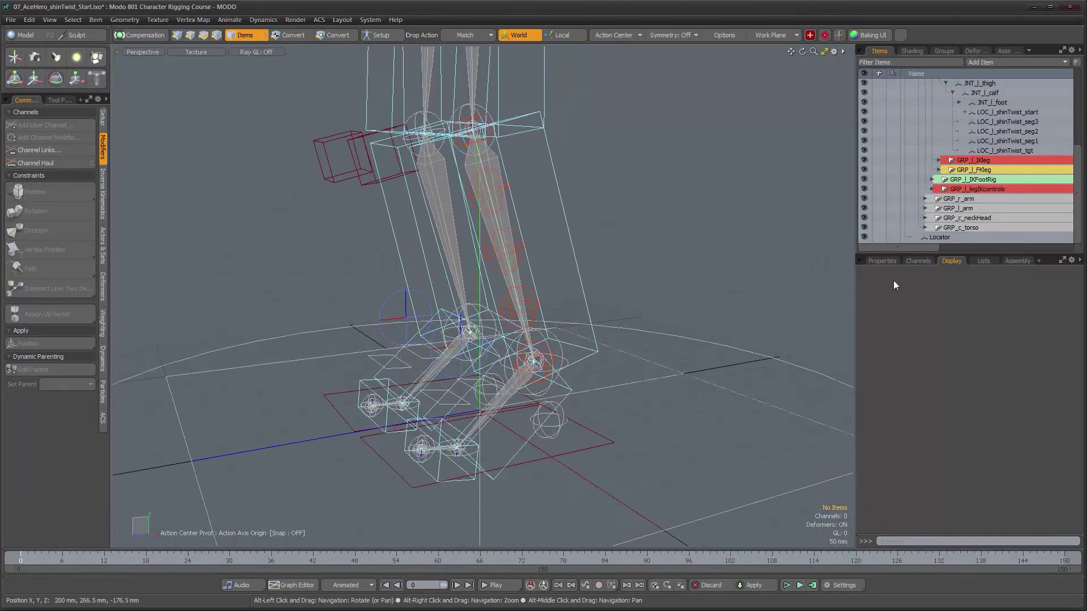
- Match the new locator's position and orientation to the shin twist start at the left ankle
click(940, 238)
alt+drag(527, 306, 557, 309)
alt+right_drag(558, 310, 598, 314)
alt+drag(558, 314, 625, 274)
drag(931, 238, 531, 386)
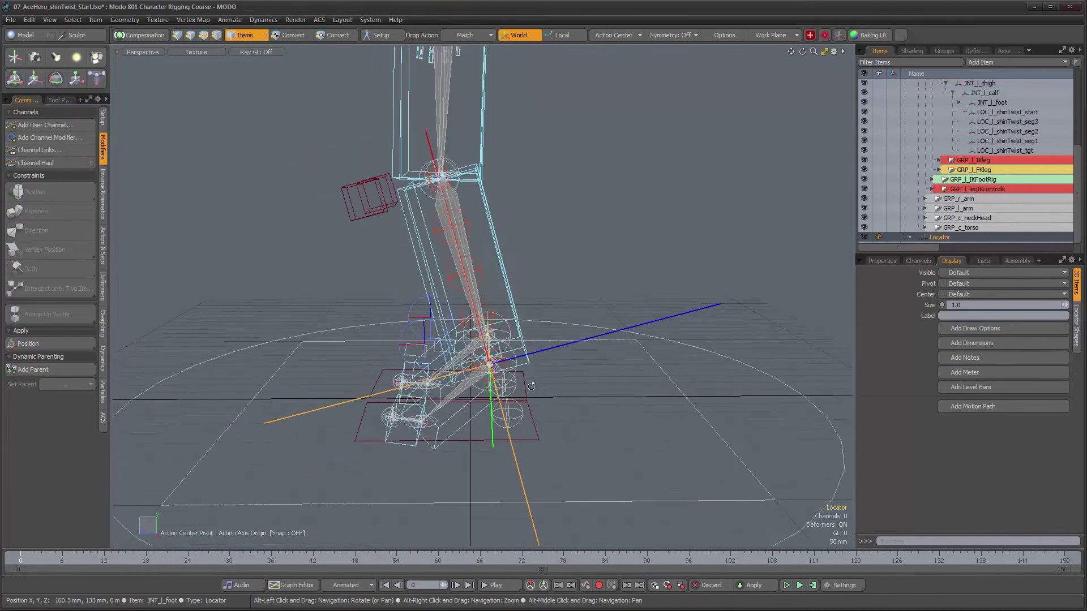
- Move the new locator backward along its local Z axis, using local action axes, to a spot well behind the left ankle
click(564, 37)
alt+drag(510, 360, 685, 319)
key(e)
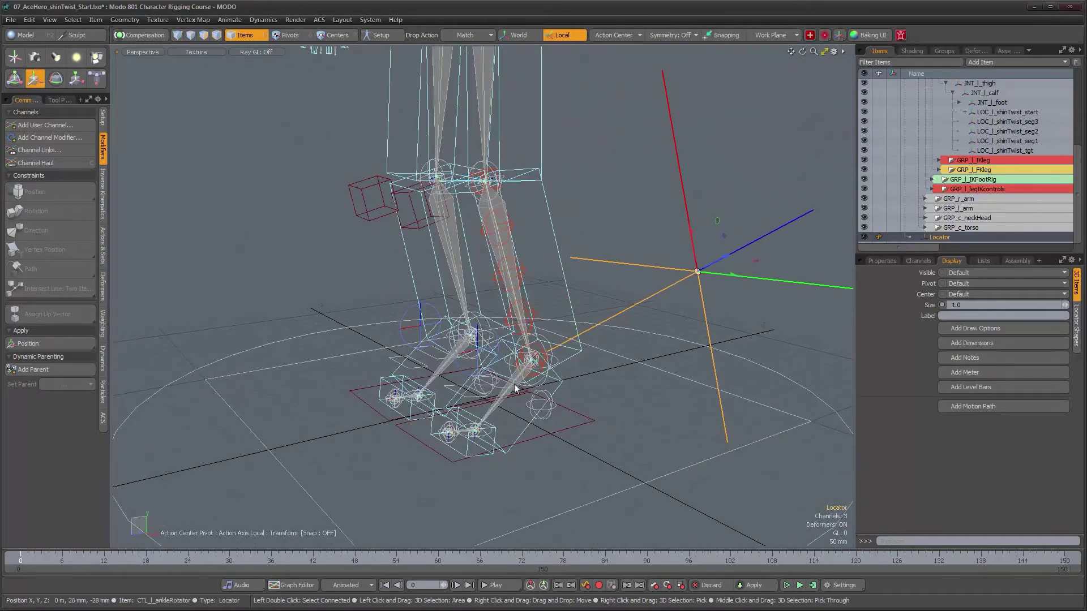
ctrl+alt+drag(527, 375, 558, 365)
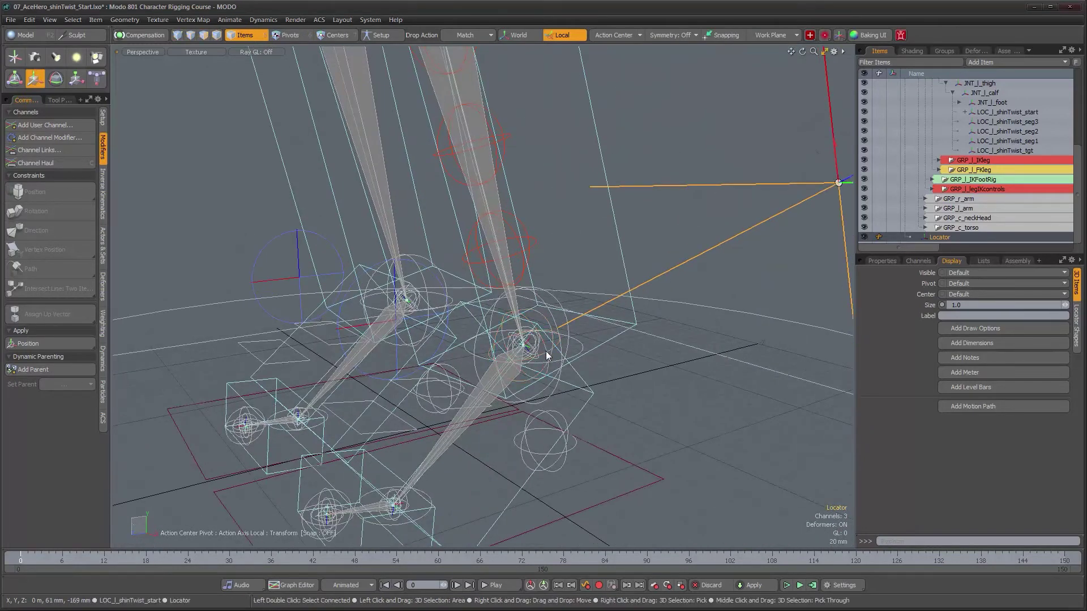
- Reduce the new locator's display size to 0.14 and leave the transform tool
click(1078, 335)
click(1074, 282)
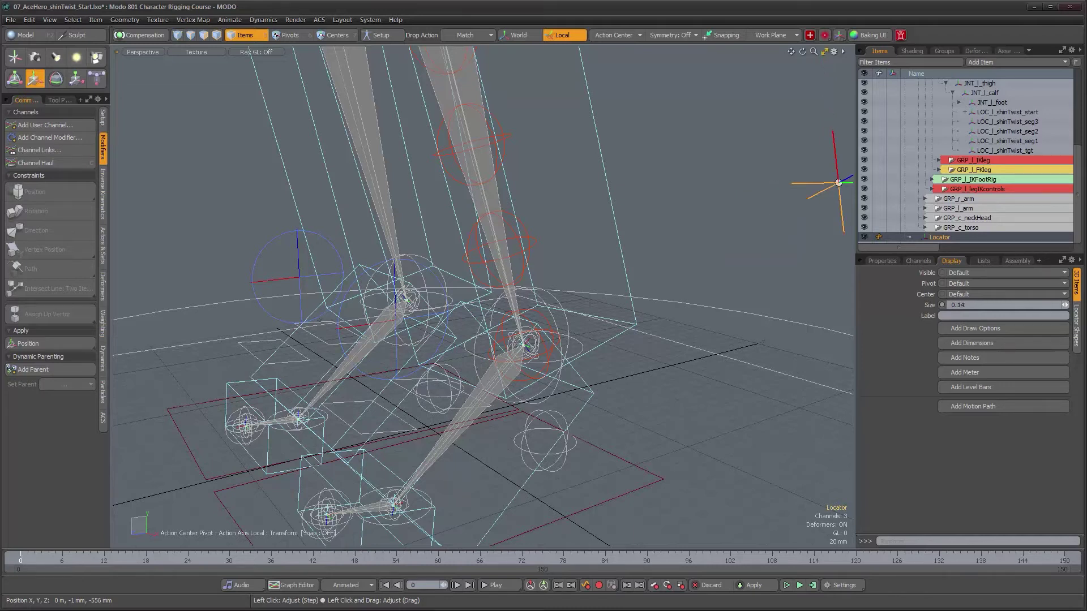
scroll(694, 192, down, 4)
alt+drag(694, 192, 660, 233)
key(space)
scroll(660, 232, up, 4)
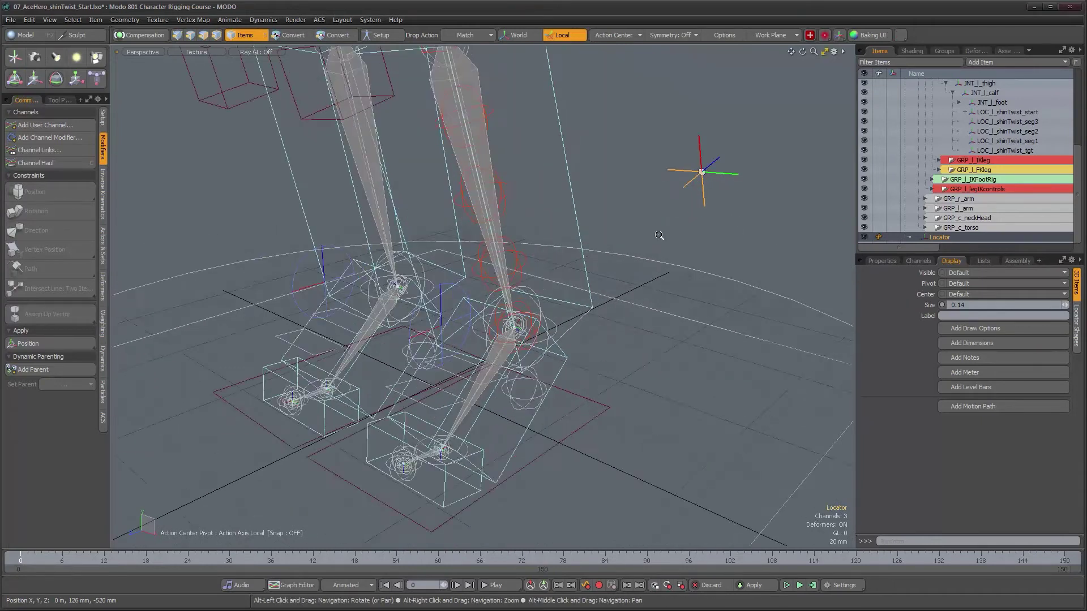
alt+drag(558, 253, 527, 252)
scroll(527, 253, up, 1)
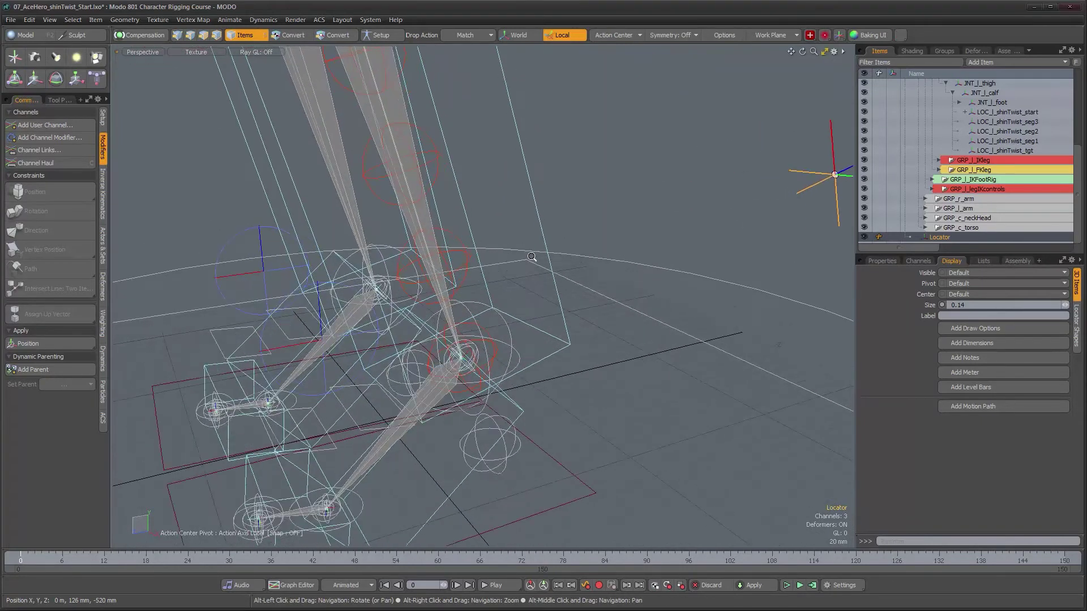
- Assign the locator behind the left ankle as the up vector of LOC_l_shinTwist_start's direction constraint
click(483, 327)
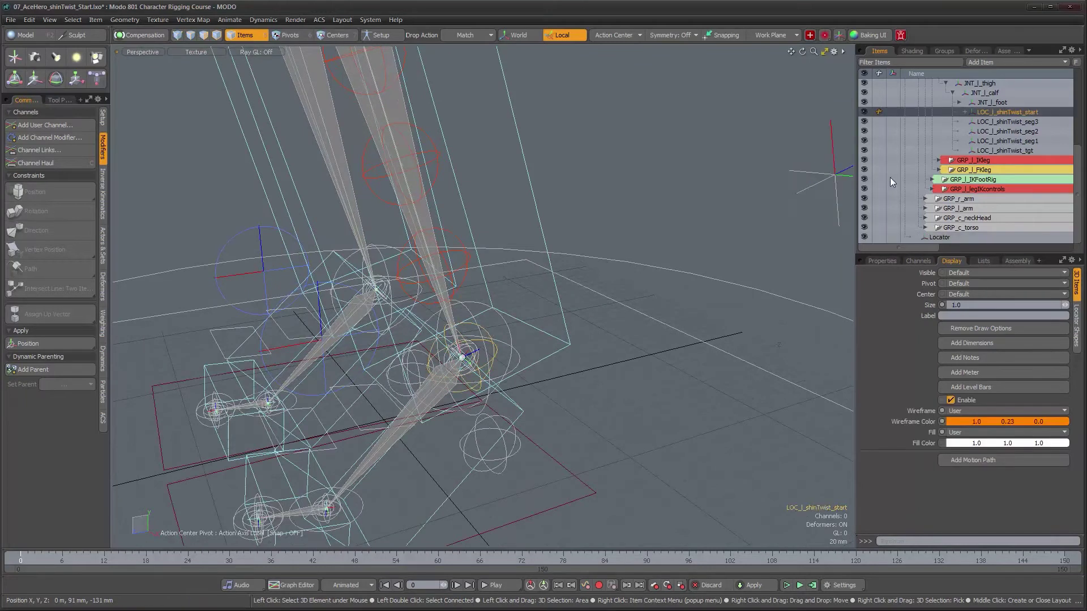
click(965, 112)
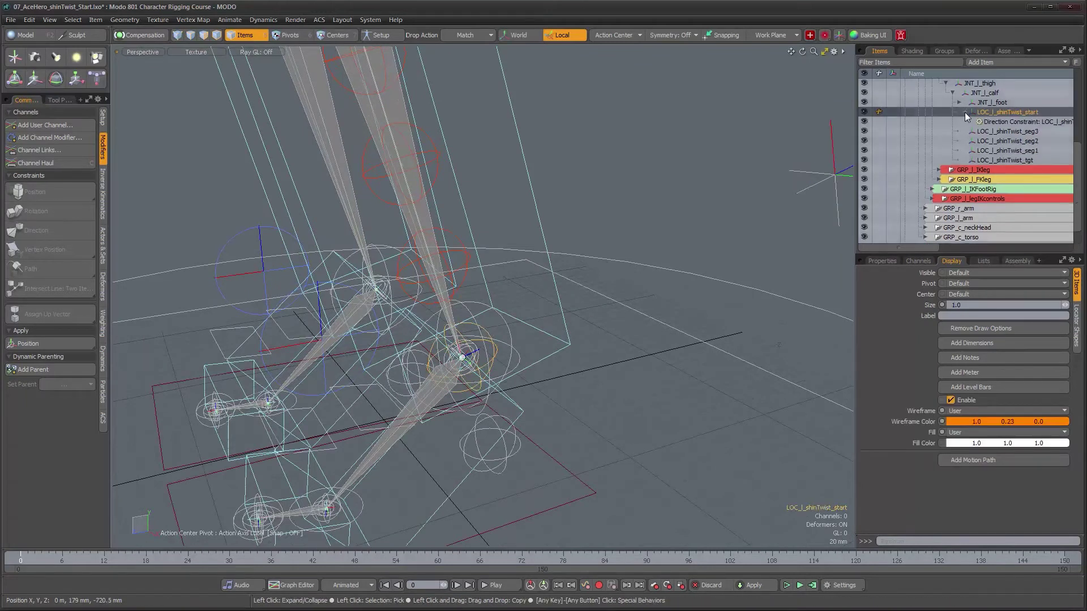
click(1011, 121)
alt+drag(695, 226, 762, 189)
click(787, 168)
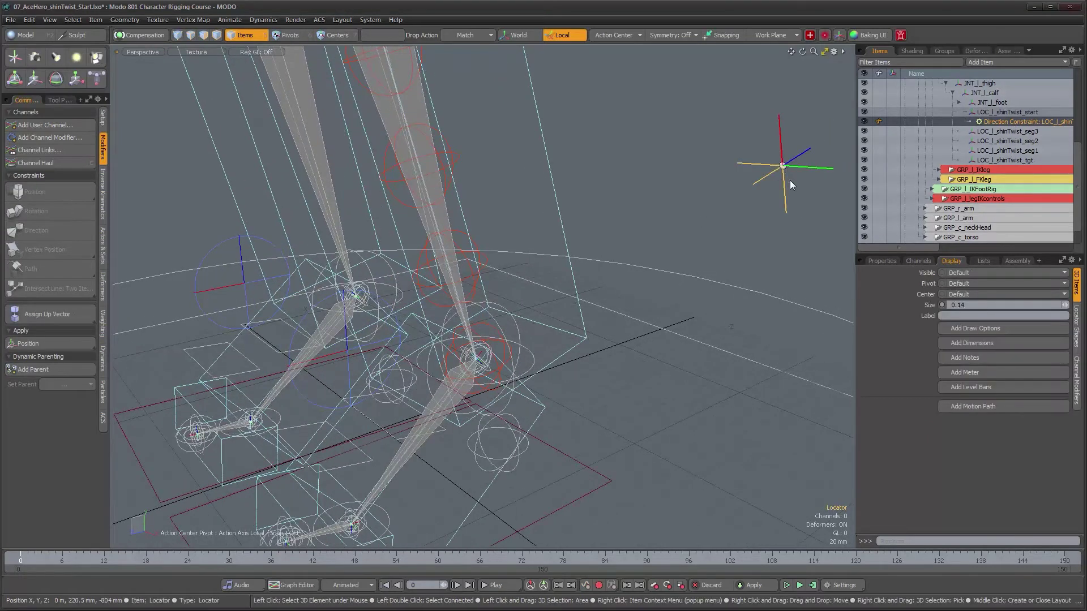
alt+drag(730, 238, 712, 252)
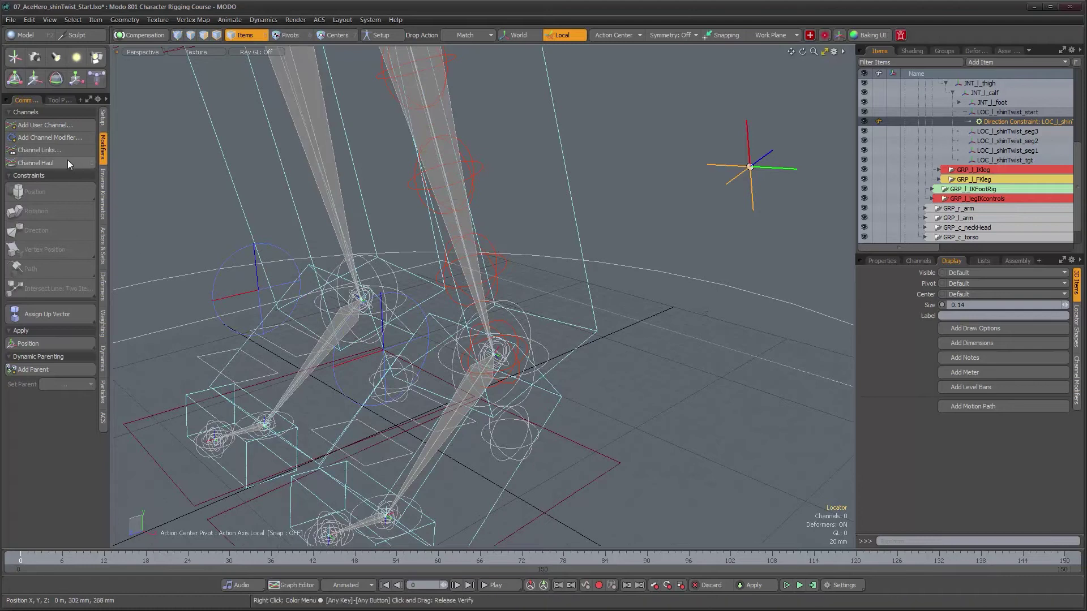
click(68, 316)
alt+drag(688, 304, 582, 315)
alt+drag(761, 200, 723, 240)
key(y)
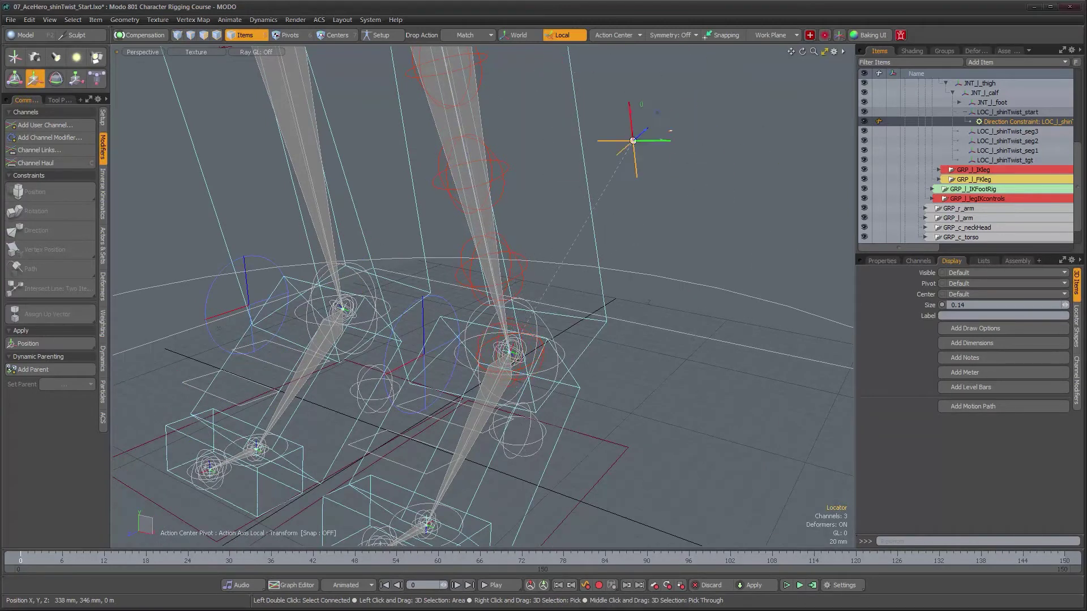
alt+drag(685, 223, 626, 310)
alt+drag(694, 317, 682, 346)
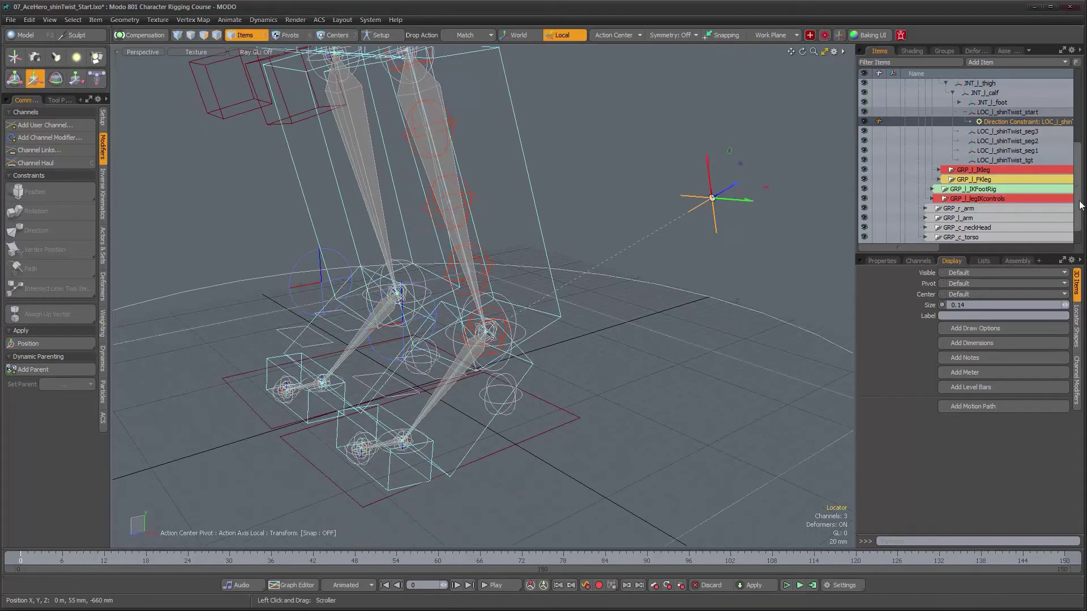
scroll(1079, 235, down, 1)
drag(1080, 213, 1079, 223)
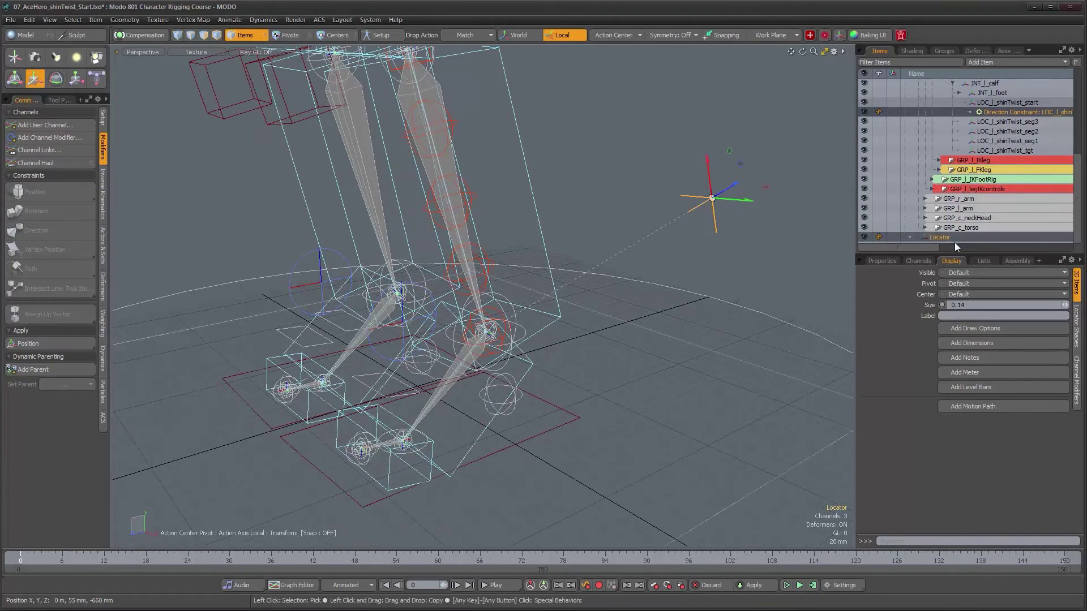
alt+drag(609, 332, 611, 294)
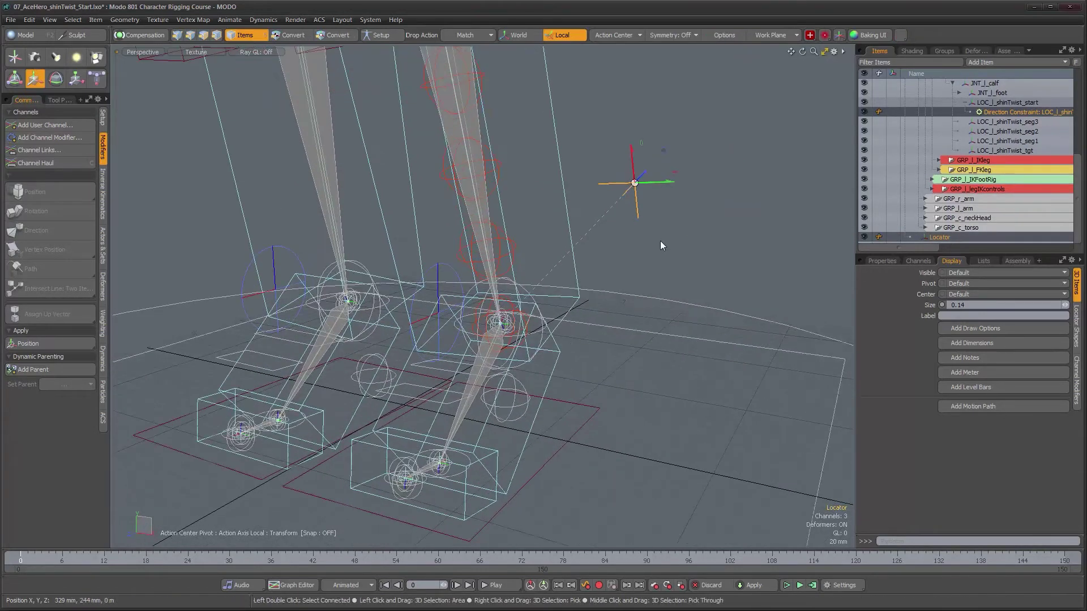
- Parent the up vector locator in place under JNT_l_foot with compensation on
click(661, 192)
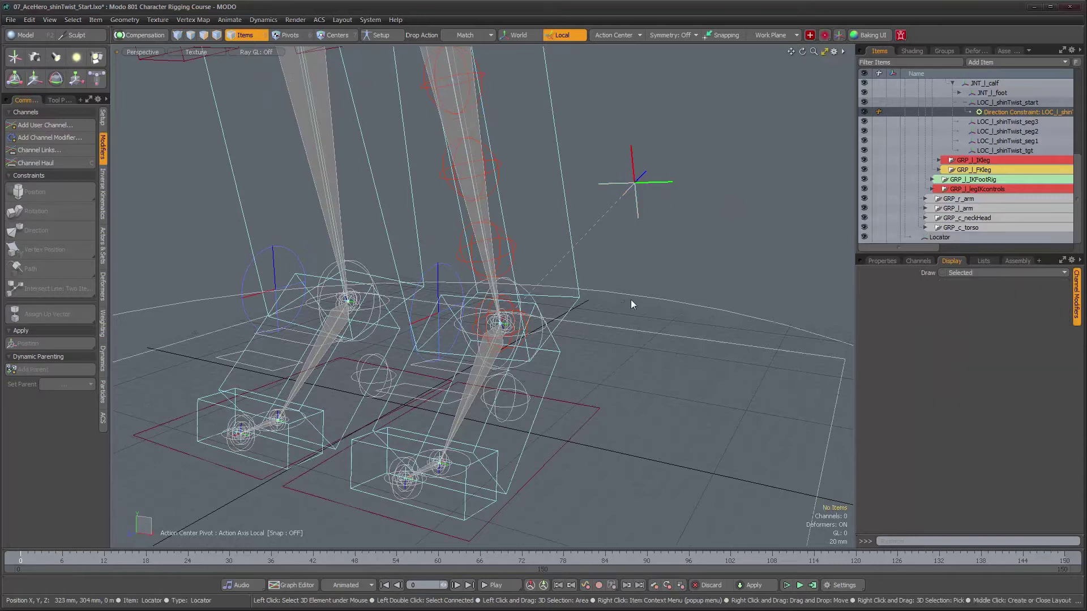
shift+click(465, 411)
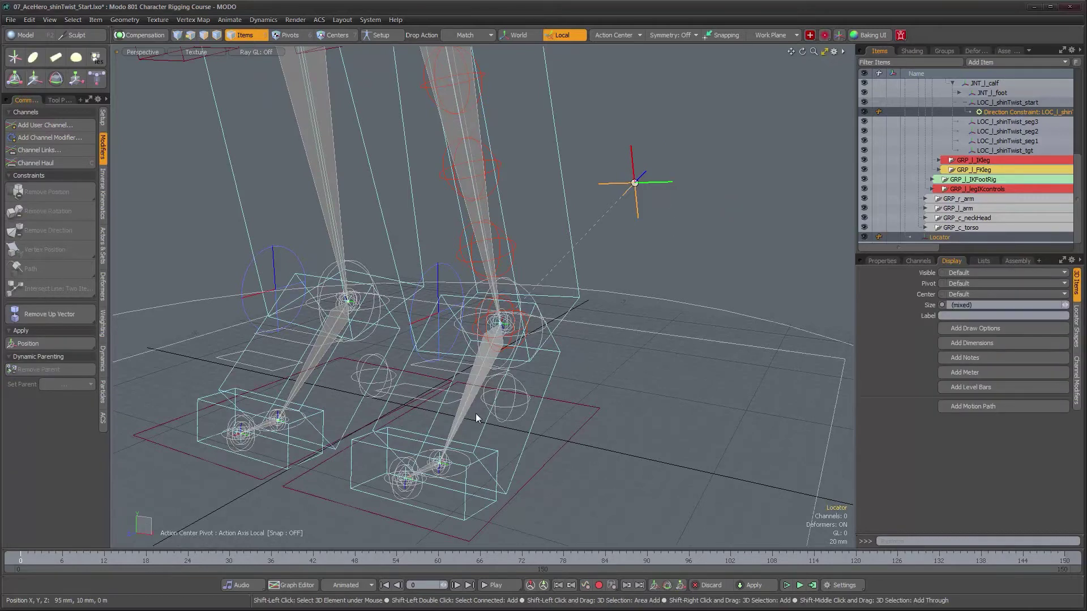
click(103, 118)
click(134, 38)
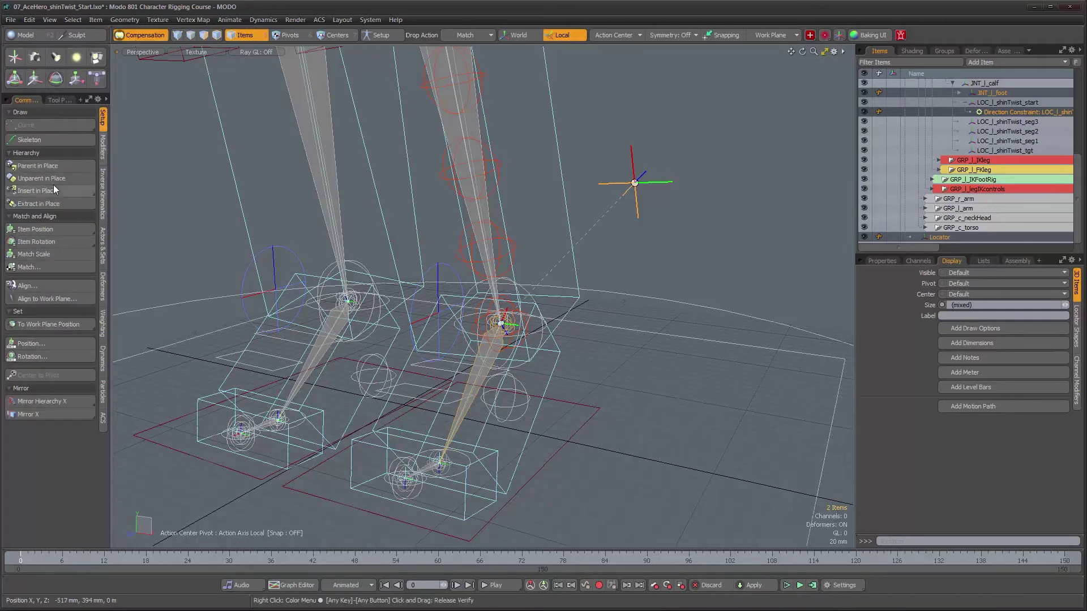
click(50, 167)
alt+drag(496, 321, 515, 323)
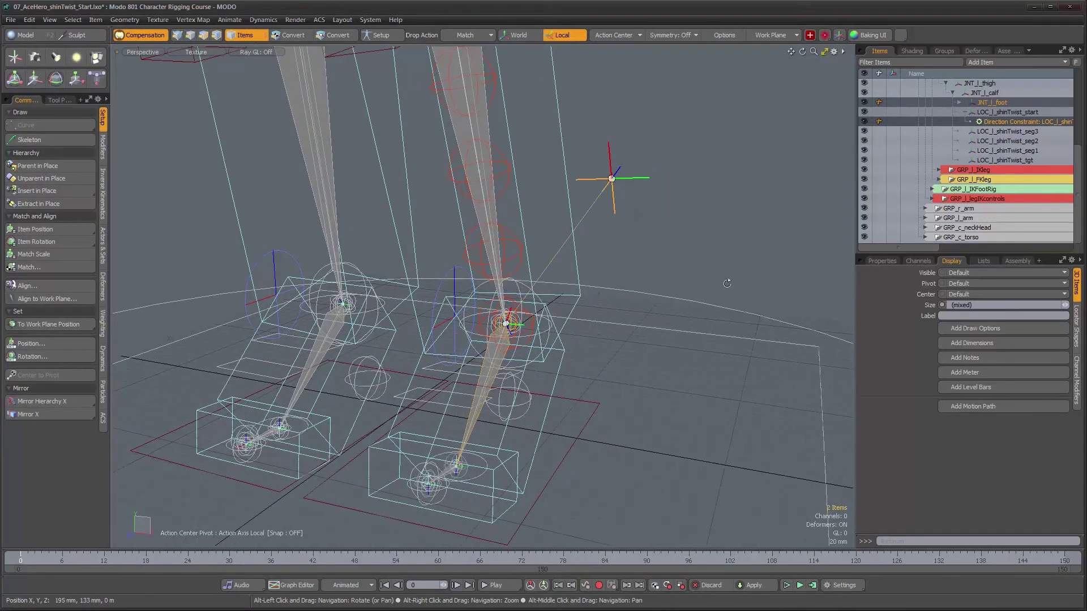
- Expand JNT_l_foot in the item hierarchy and rename its child locator as UPV_l_shinTwist
click(959, 102)
click(991, 120)
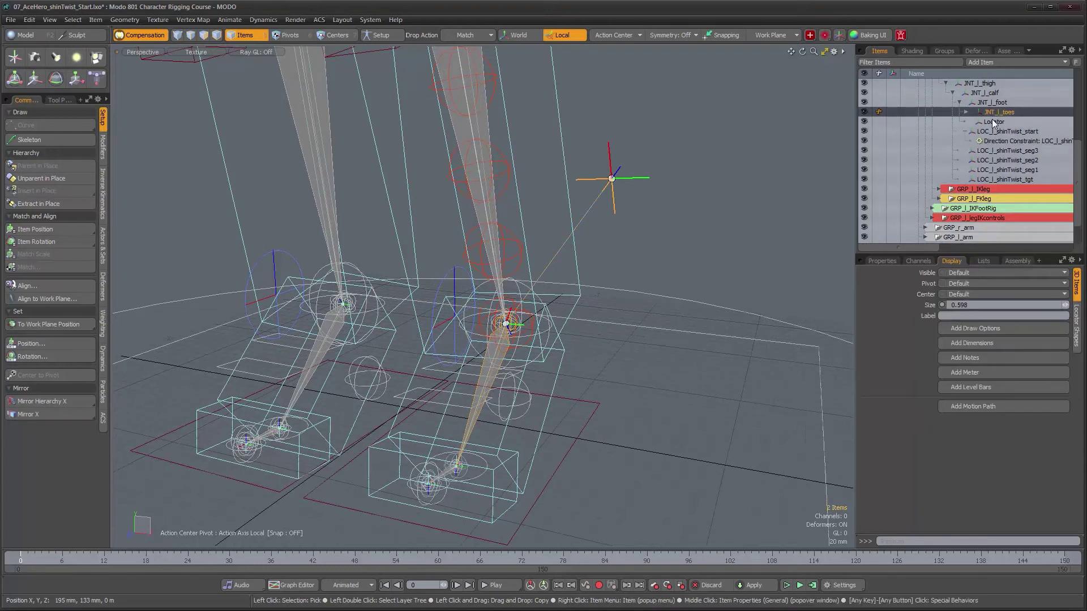
click(1021, 124)
text(L)
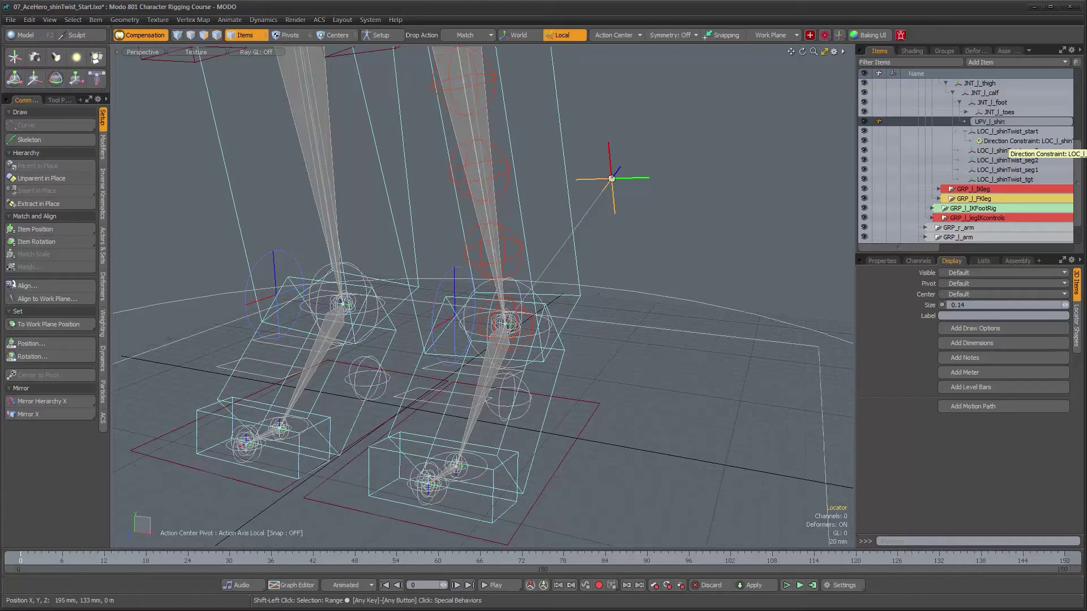
key(Return)
- Test the twist setup by rotating JNT_l_FKfoot to about 27° in X, -7° in Y and -35° in Z
alt+drag(637, 322, 554, 420)
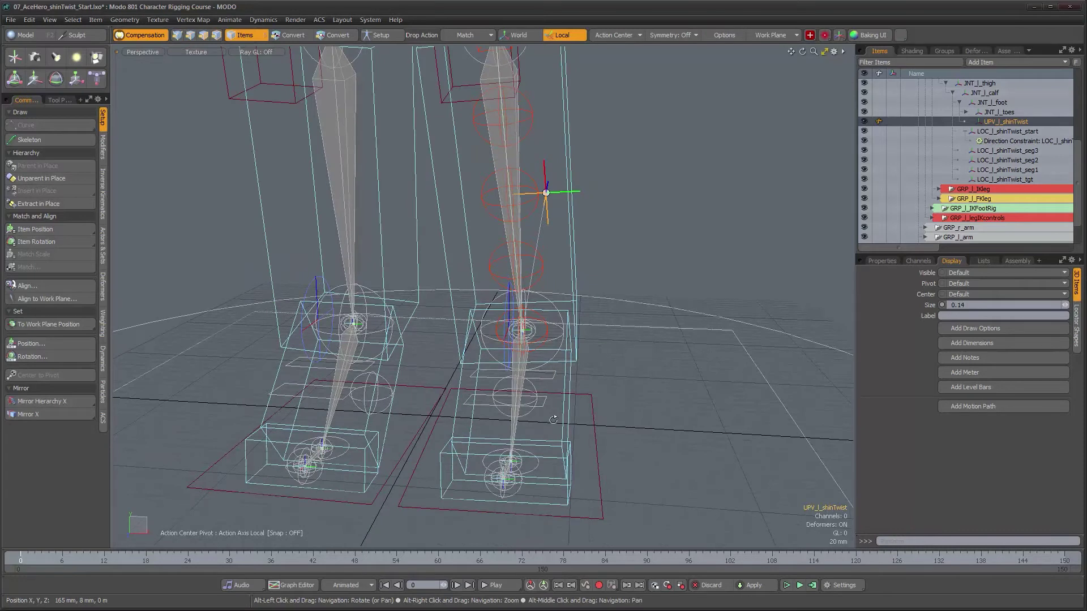
click(565, 379)
alt+drag(565, 379, 588, 396)
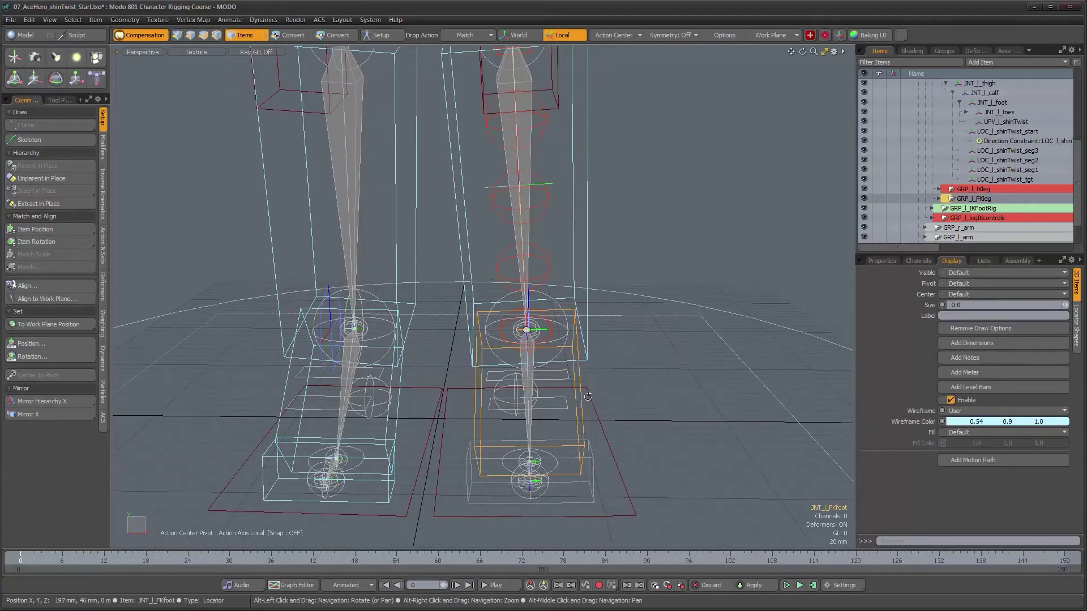
click(882, 261)
alt+drag(635, 359, 561, 348)
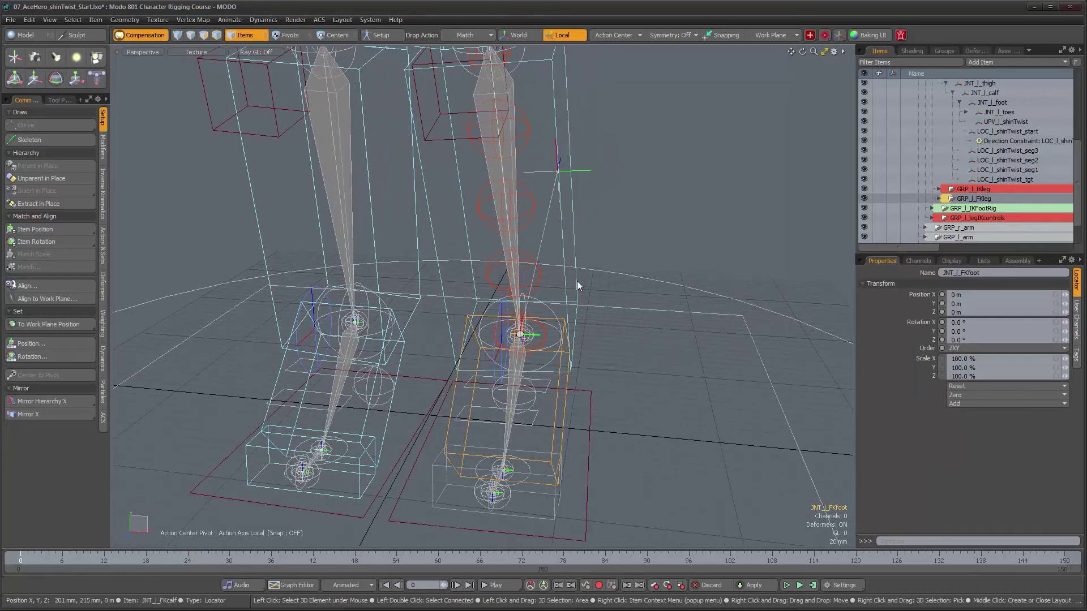
key(e)
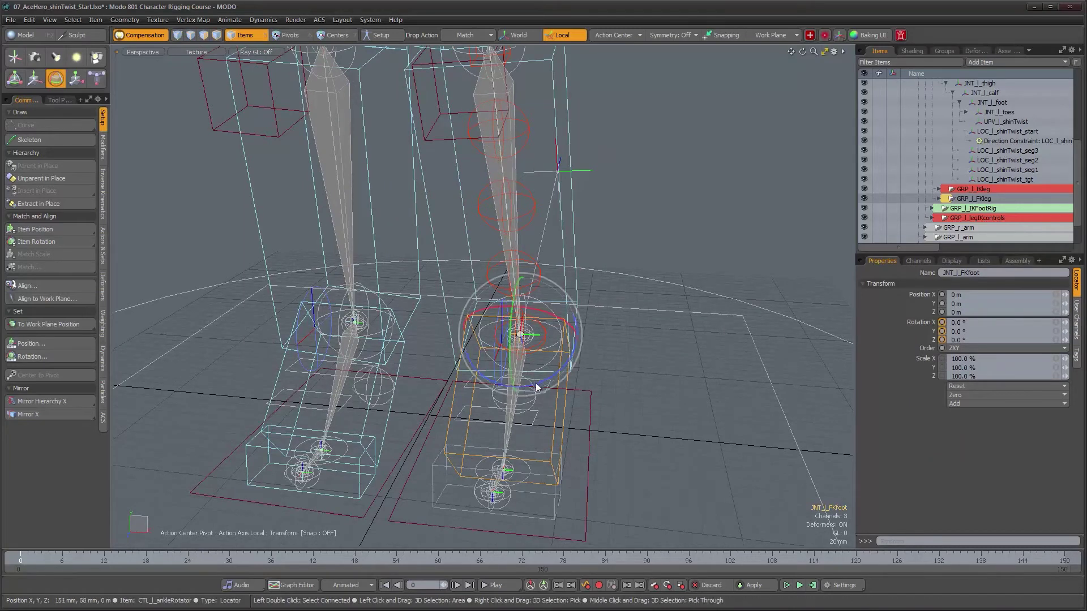
alt+drag(581, 290, 498, 362)
drag(545, 443, 564, 286)
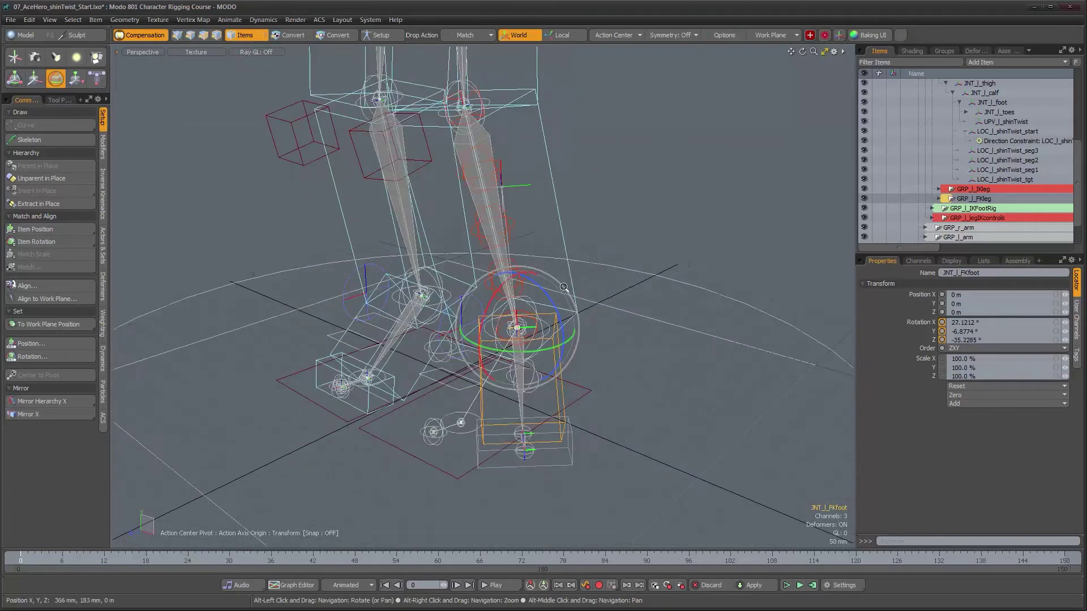
alt+right_drag(564, 287, 554, 277)
- Try rotating JNT_l_FKcalf and undo the test rotations of the left calf and foot
click(574, 219)
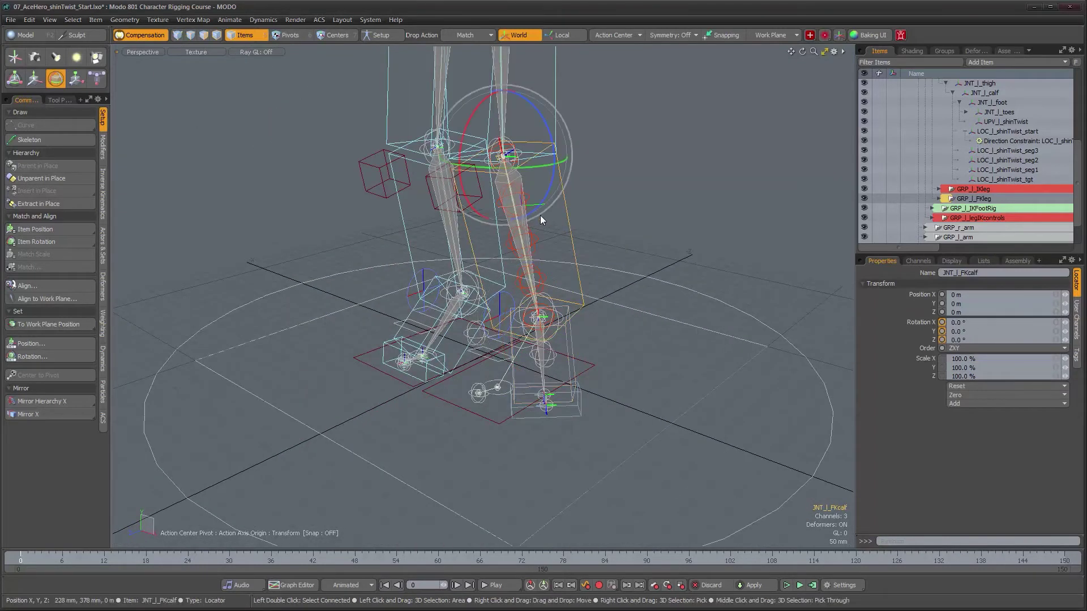
drag(467, 125, 506, 168)
key(ctrl+z)
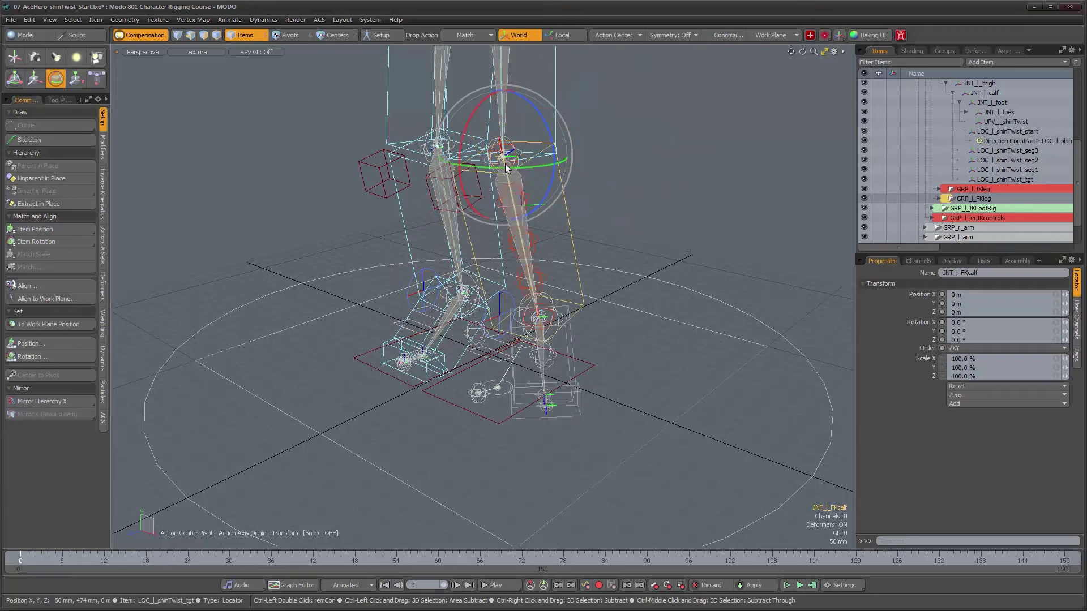
key(ctrl+z)
key(ctrl+z)
key(ctrl+z)
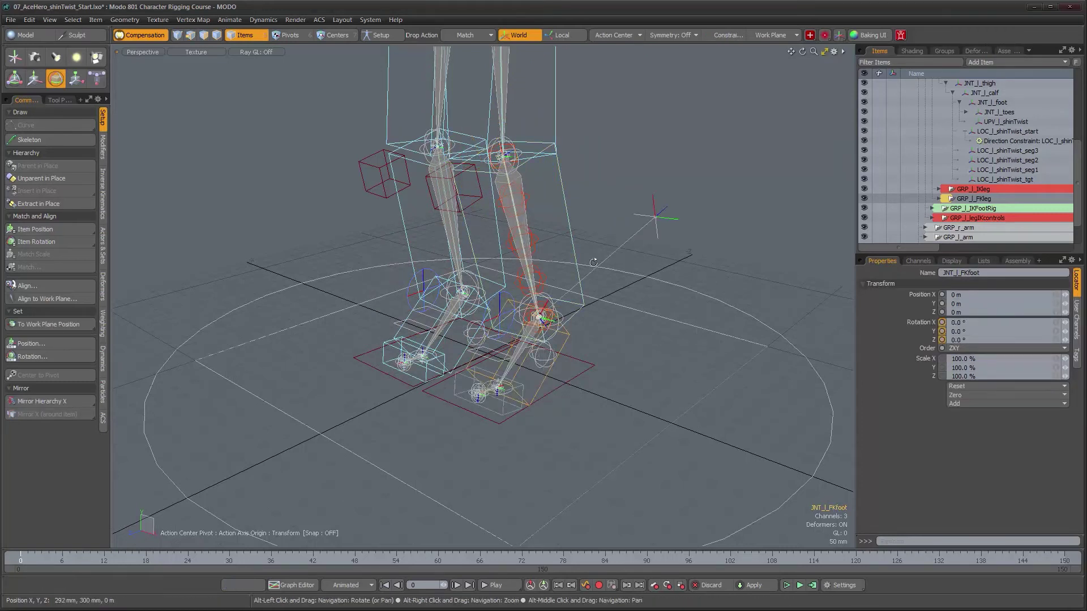
- Examine the left shin's twist segments and up vector locator in the default pose, and leave the rotate tool
alt+drag(567, 230, 612, 256)
alt+right_drag(612, 256, 621, 234)
alt+drag(606, 278, 592, 251)
alt+right_drag(592, 250, 600, 244)
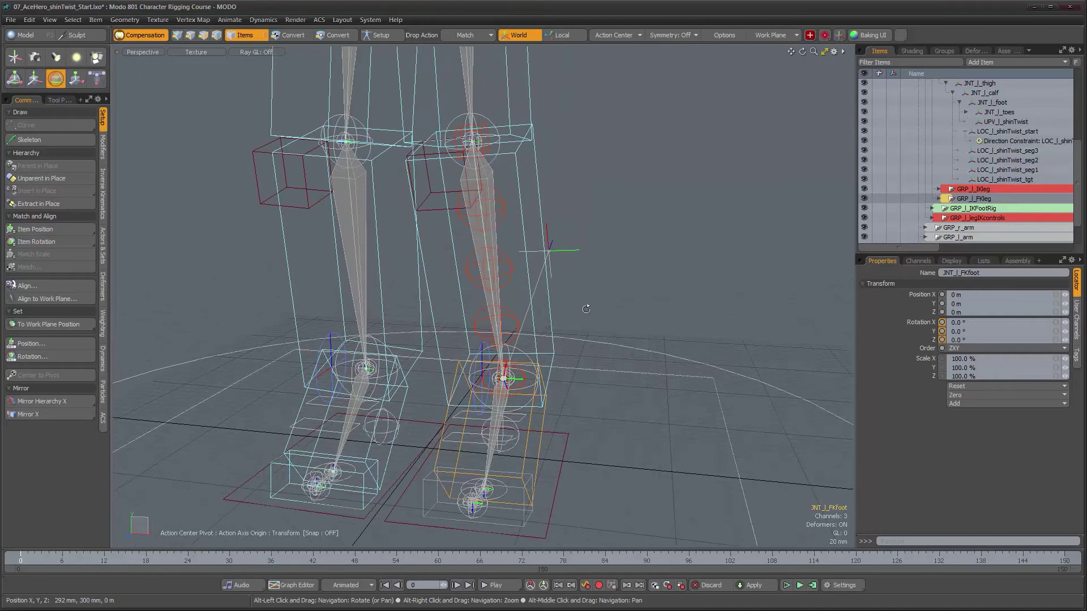
alt+drag(587, 309, 564, 259)
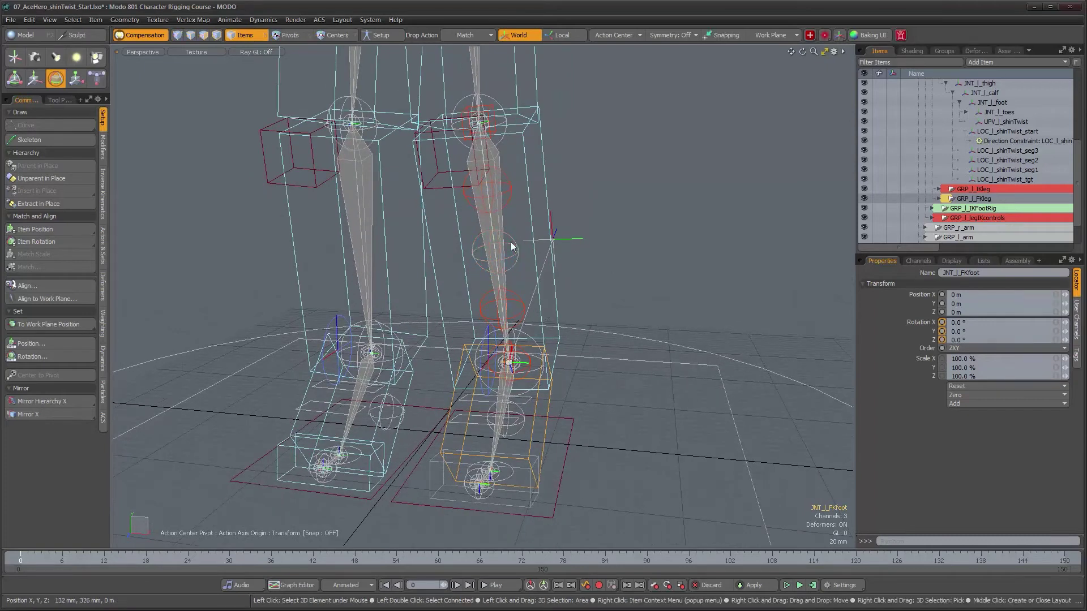
alt+drag(566, 372, 537, 380)
alt+right_drag(537, 380, 555, 352)
mouse_move(555, 352)
alt+mouse_down()
mouse_move(531, 361)
mouse_move(575, 390)
mouse_move(583, 370)
mouse_move(563, 379)
mouse_move(560, 349)
alt+mouse_up()
key(q)
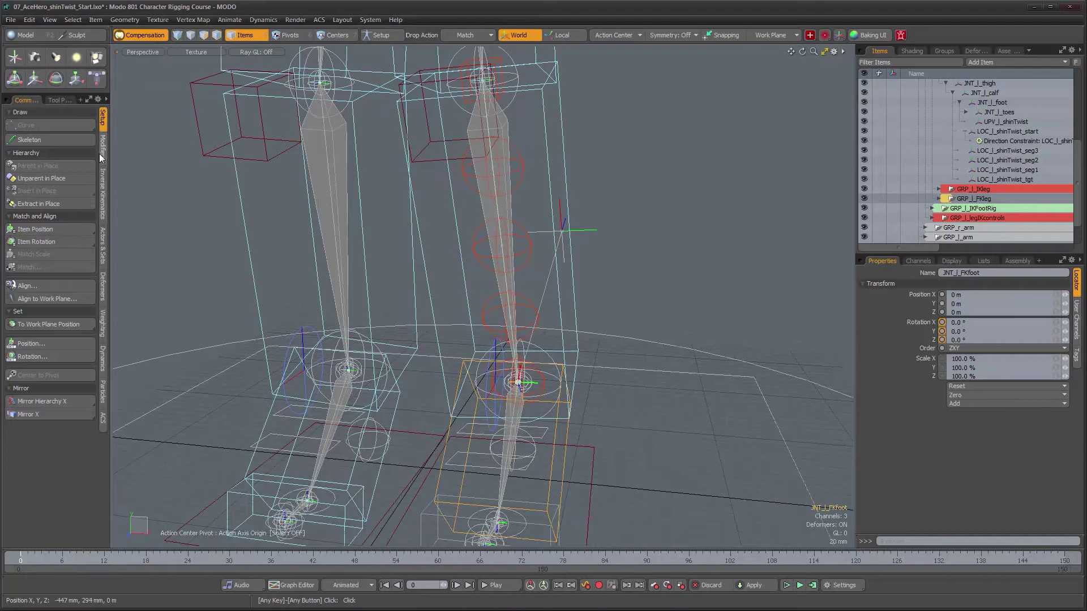
- Try to rotation-constrain LOC_l_shinTwist_seg3 using JNT_l_calf and LOC_l_shinTwist_start, with compensation off
click(102, 149)
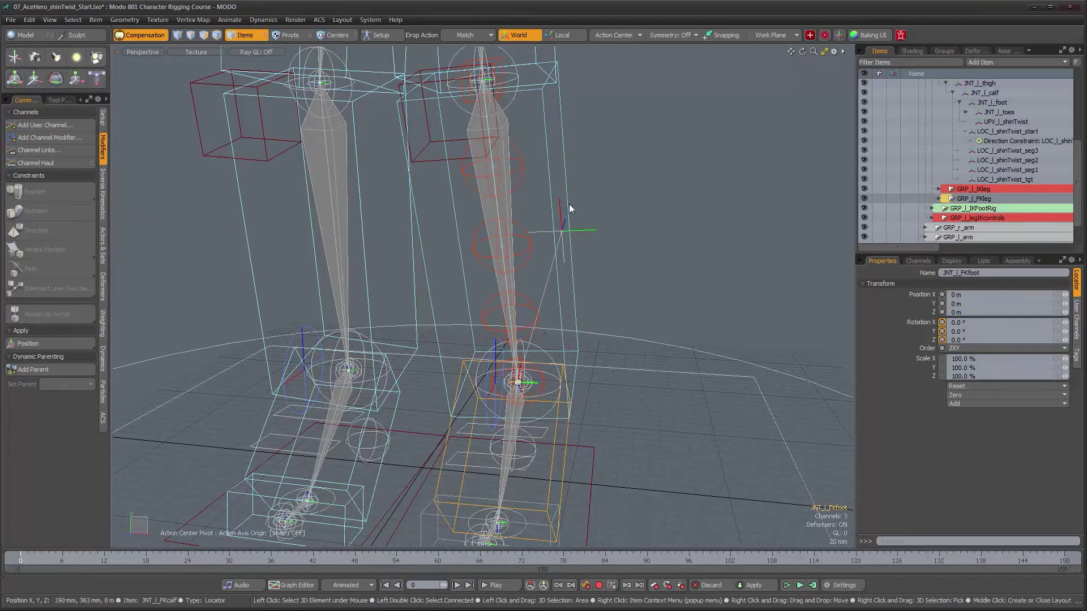
click(523, 170)
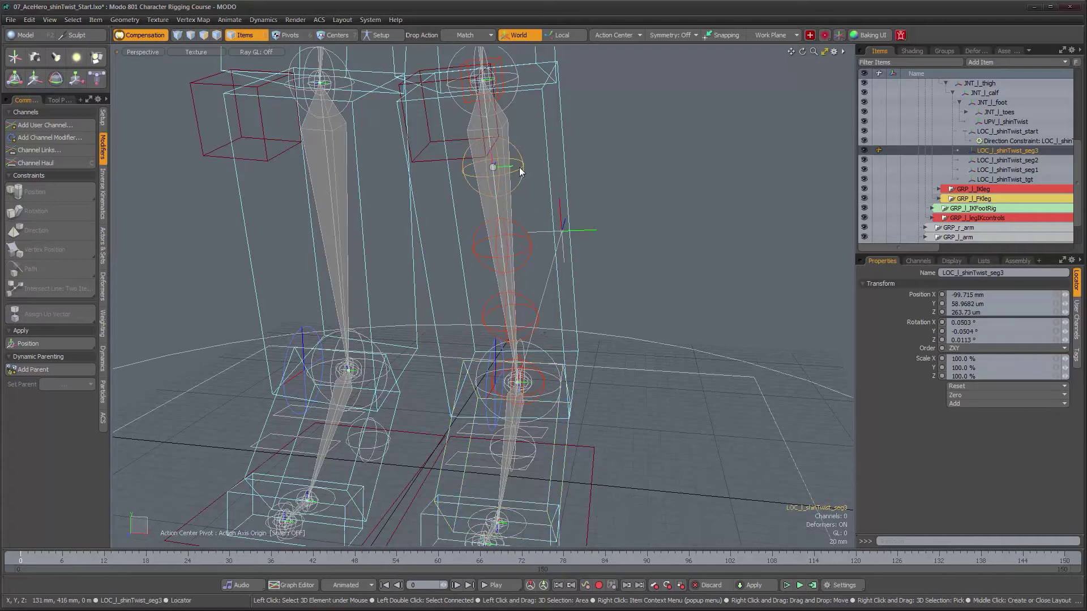
mouse_move(518, 168)
alt+mouse_down()
mouse_move(534, 185)
mouse_move(540, 172)
mouse_move(545, 197)
mouse_move(529, 171)
alt+mouse_up()
scroll(538, 179, up, 2)
shift+click(504, 166)
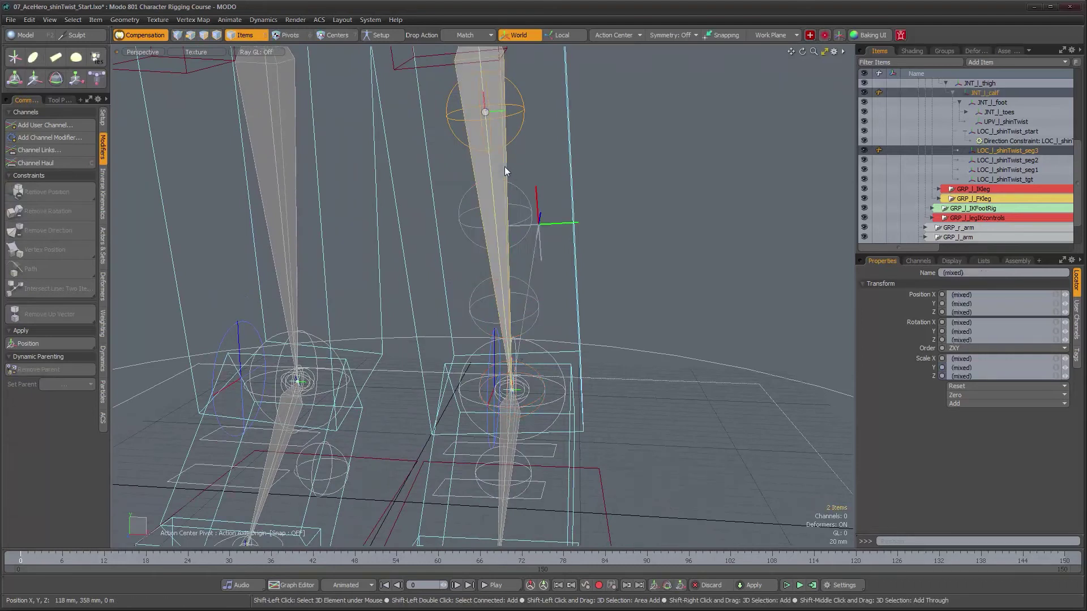
shift+click(545, 399)
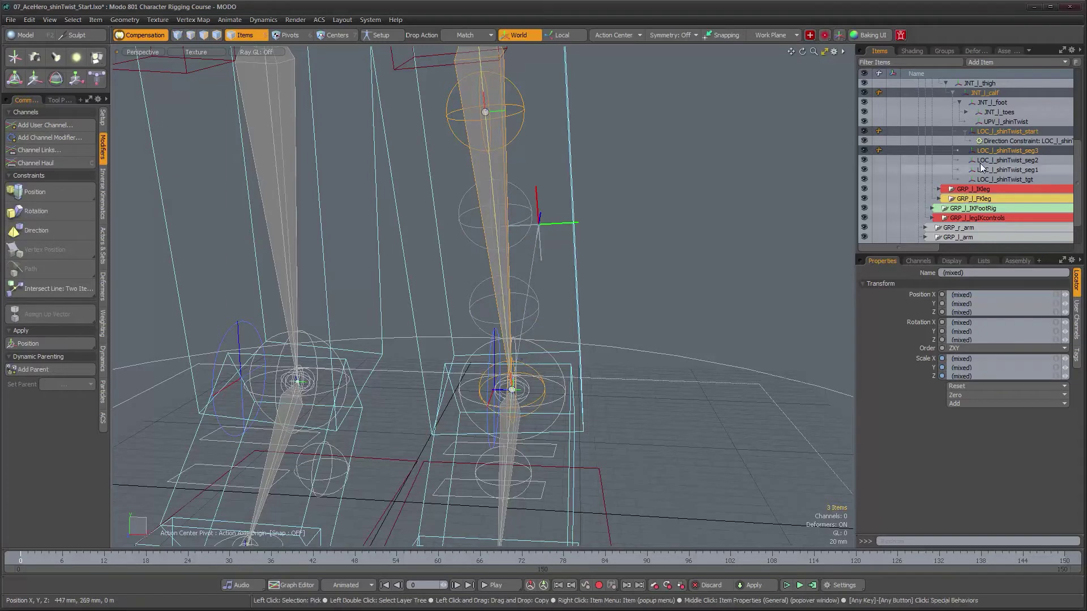
alt+drag(551, 317, 544, 320)
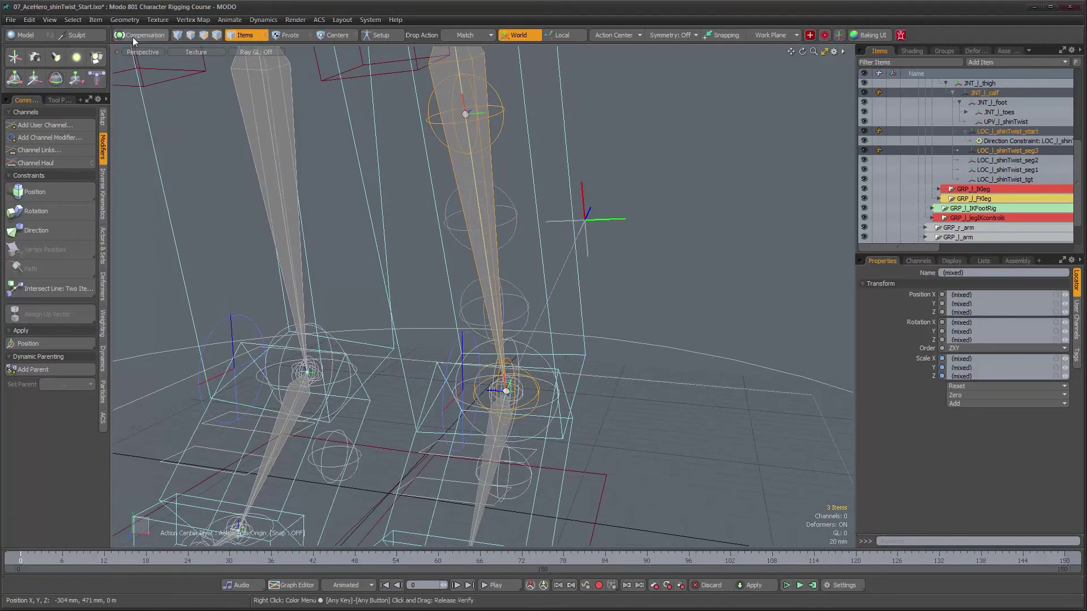
click(49, 215)
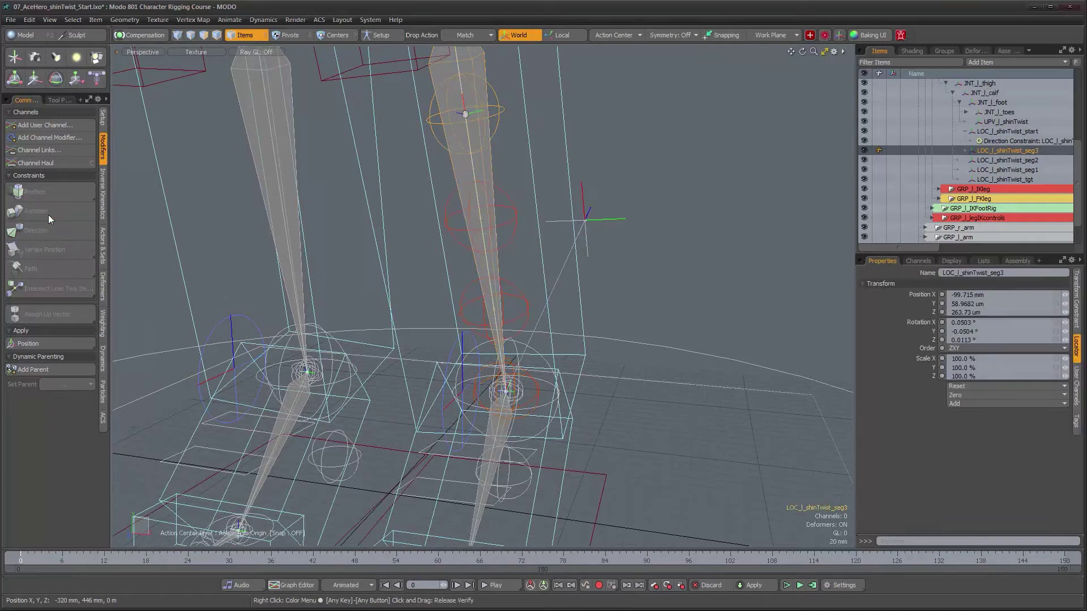
- Undo the rotation constraint on LOC_l_shinTwist_seg3 and the compensation change
mouse_move(335, 288)
alt+mouse_down()
mouse_move(472, 349)
mouse_move(418, 347)
mouse_move(477, 334)
alt+mouse_up()
key(ctrl+z)
key(ctrl+z)
key(ctrl+z)
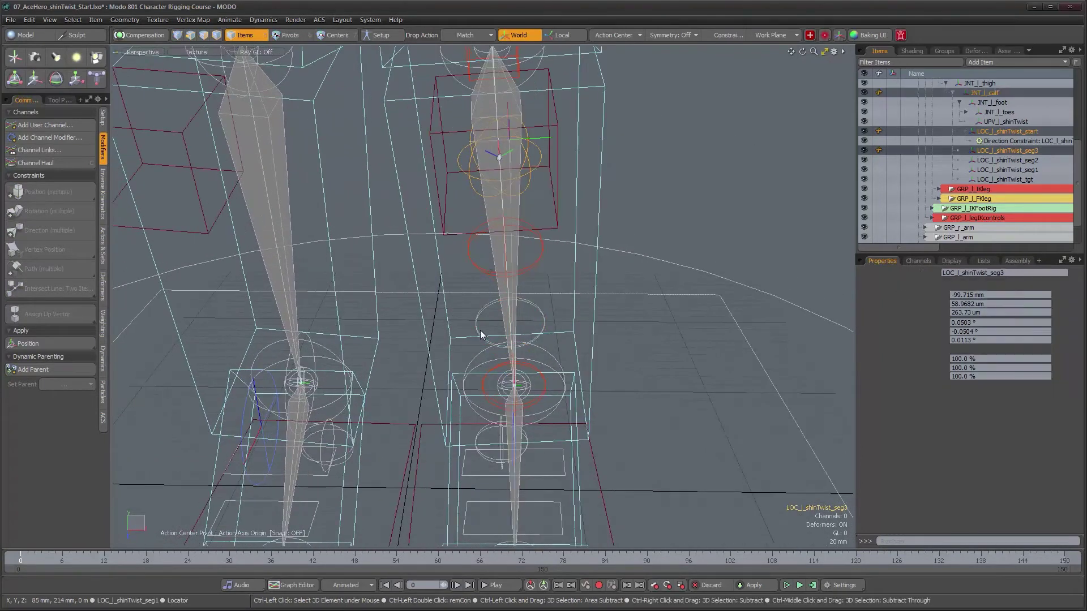
- Zero the Y and Z positions and all rotations of LOC_l_shinTwist_seg3
click(542, 156)
alt+drag(661, 334, 592, 314)
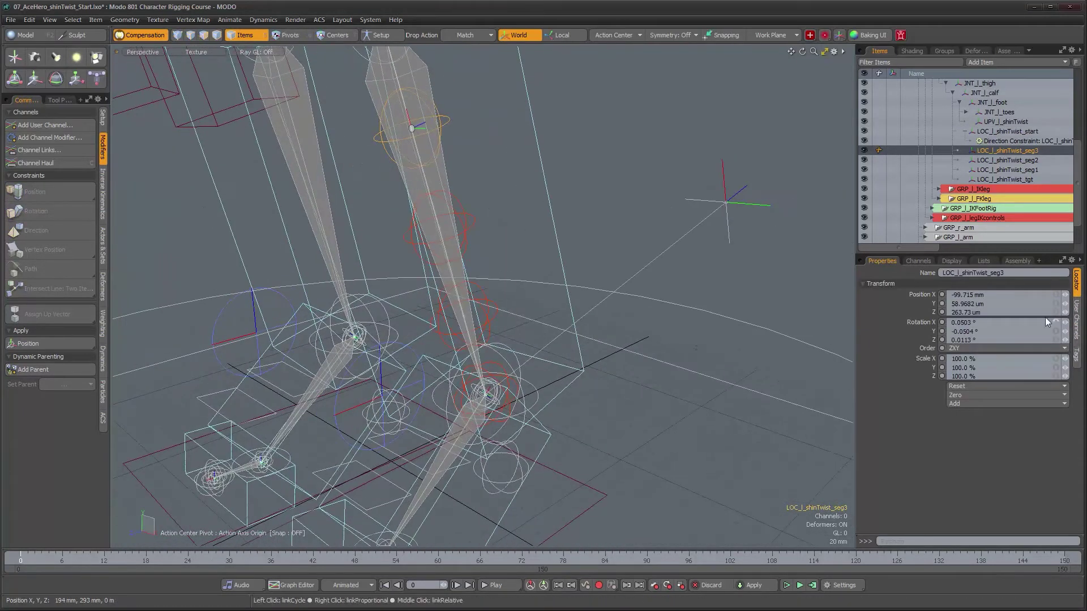
alt+drag(487, 331, 525, 362)
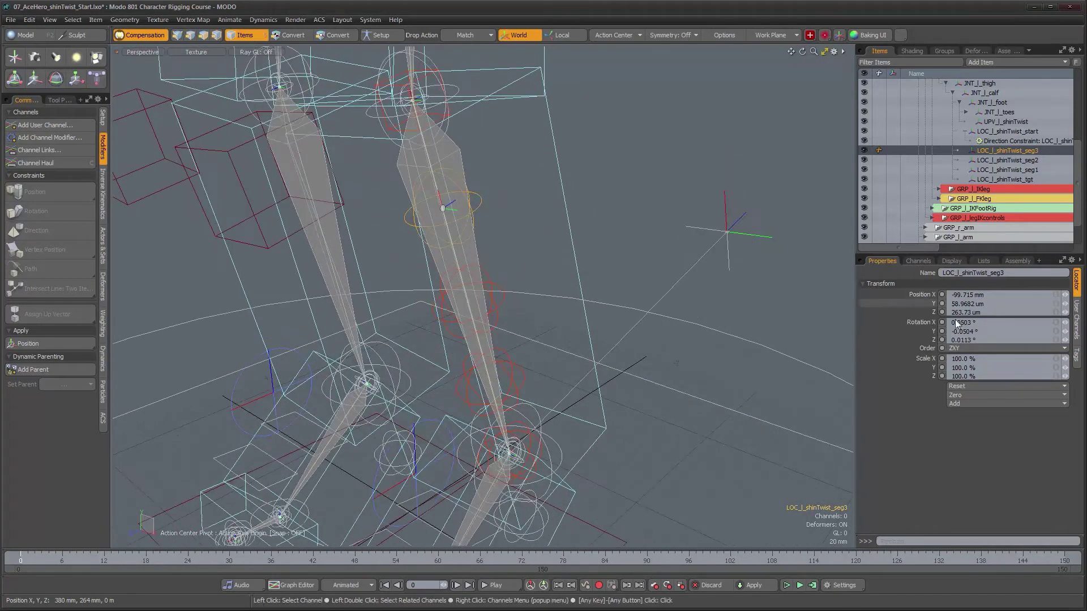
click(915, 303)
text(0)
key(Tab)
text(0)
key(Return)
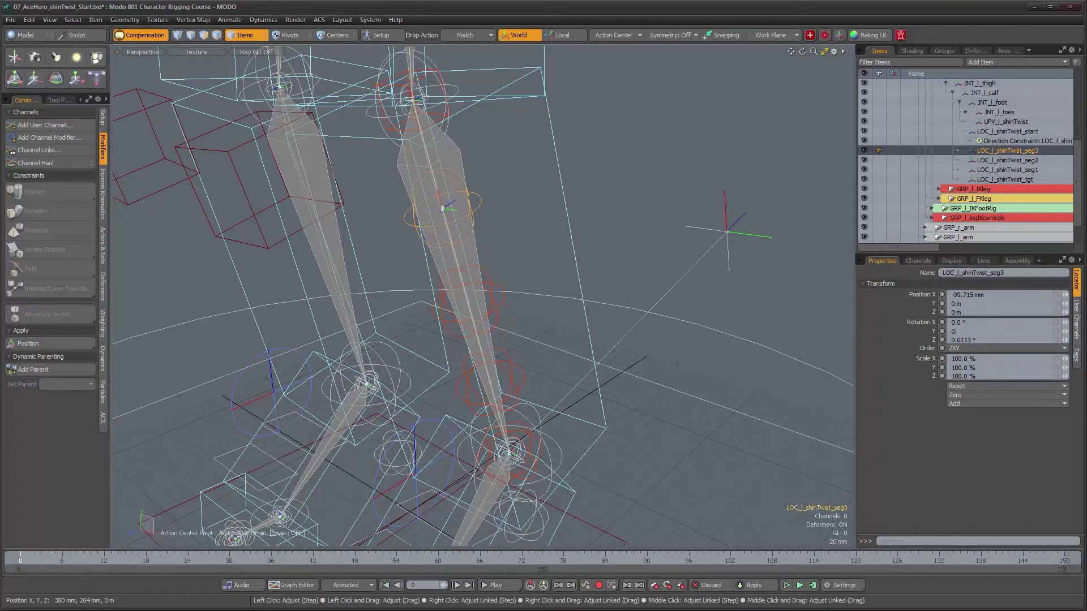
- Check the transforms of LOC_l_shinTwist_seg2, LOC_l_shinTwist_seg1, JNT_l_calf and LOC_l_shinTwist_start
click(501, 305)
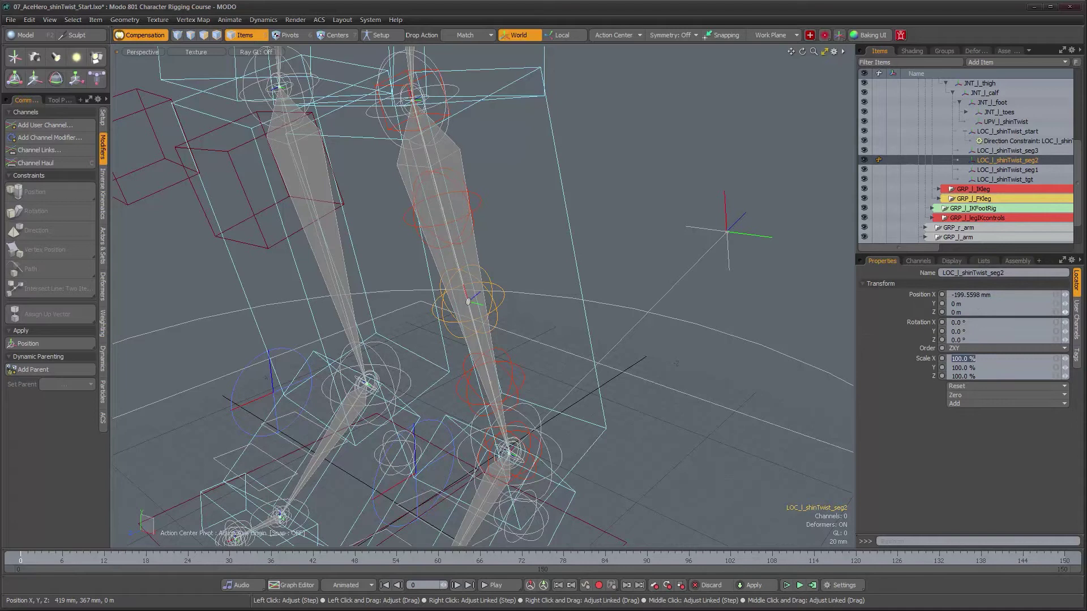
click(522, 383)
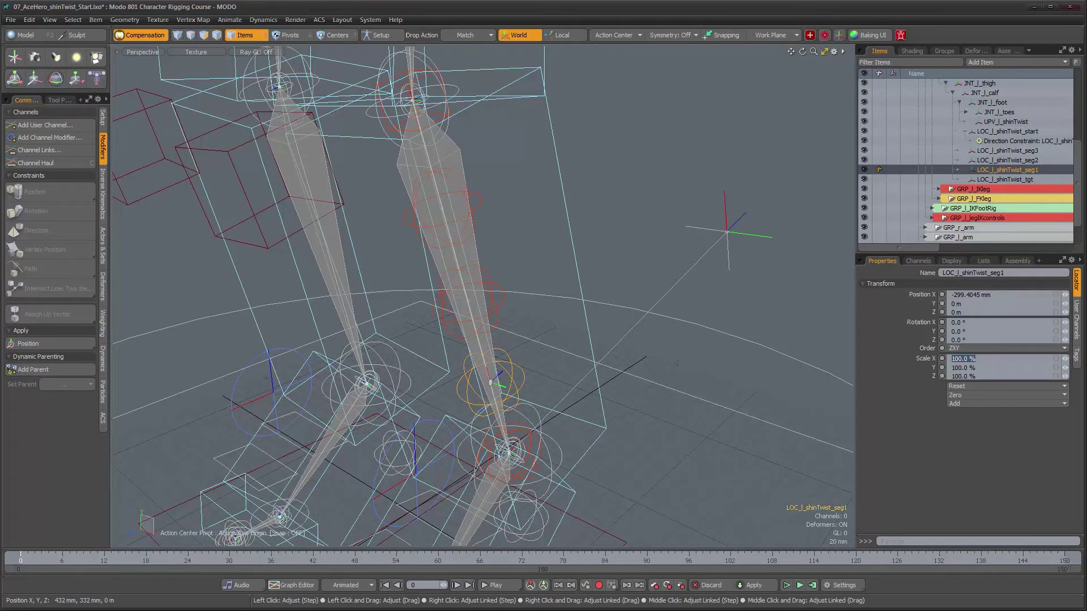
alt+drag(656, 143, 482, 218)
click(401, 156)
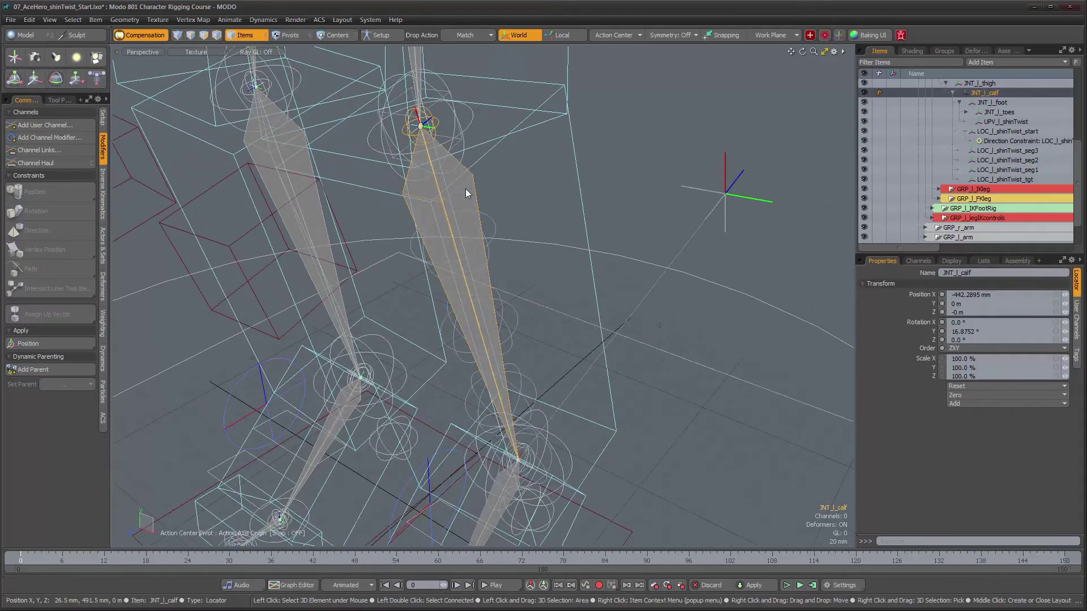
click(494, 222)
alt+drag(488, 239, 520, 329)
click(536, 332)
alt+right_drag(520, 328, 557, 323)
alt+drag(557, 323, 504, 305)
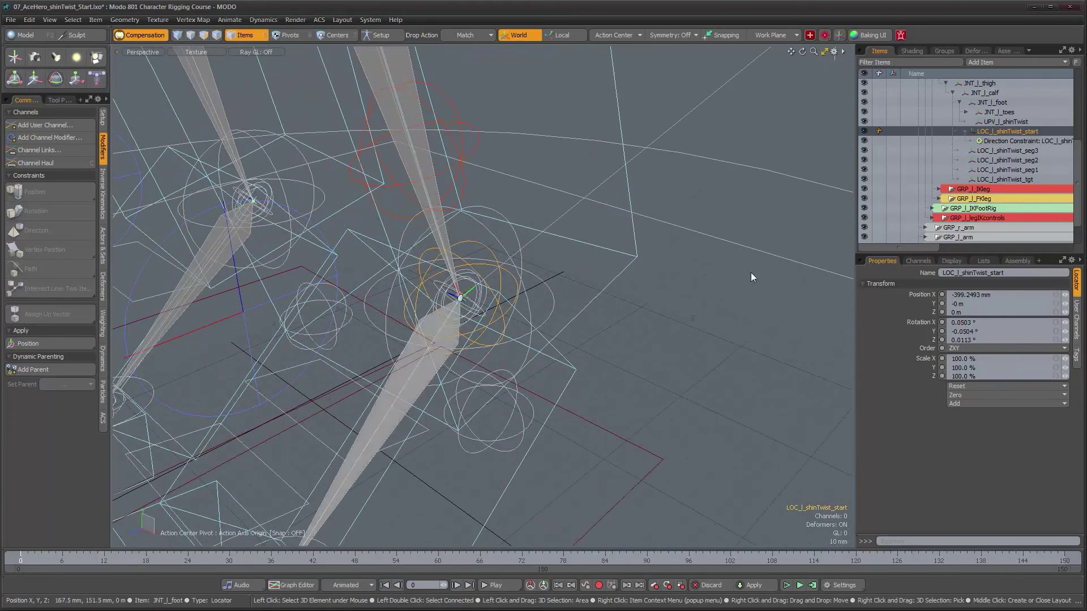
- Set the X offset of LOC_l_shinTwist_start's direction constraint to -90°
click(1013, 140)
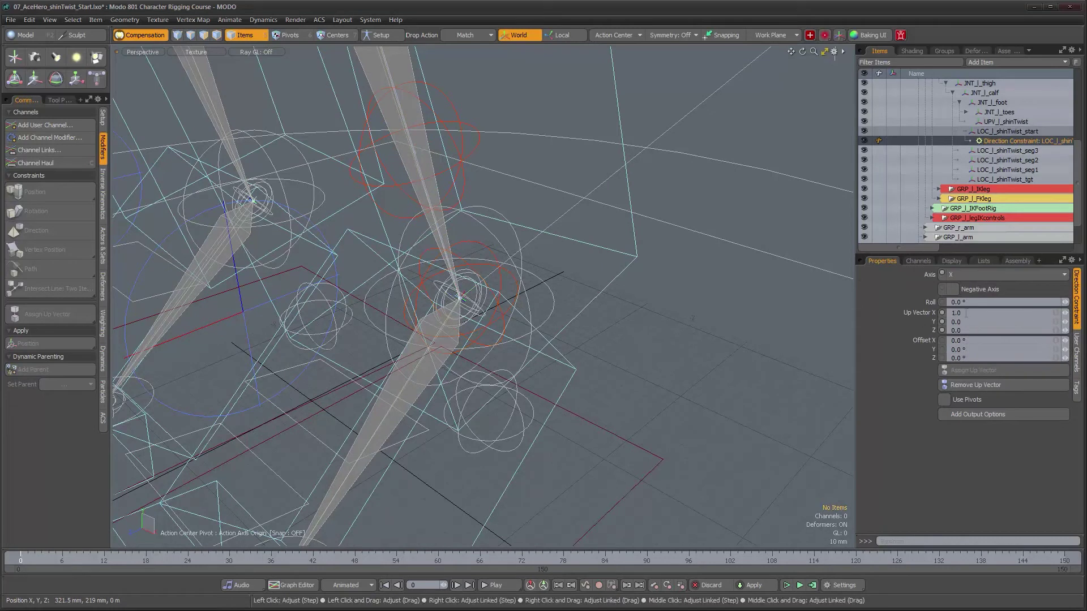
alt+drag(638, 311, 592, 294)
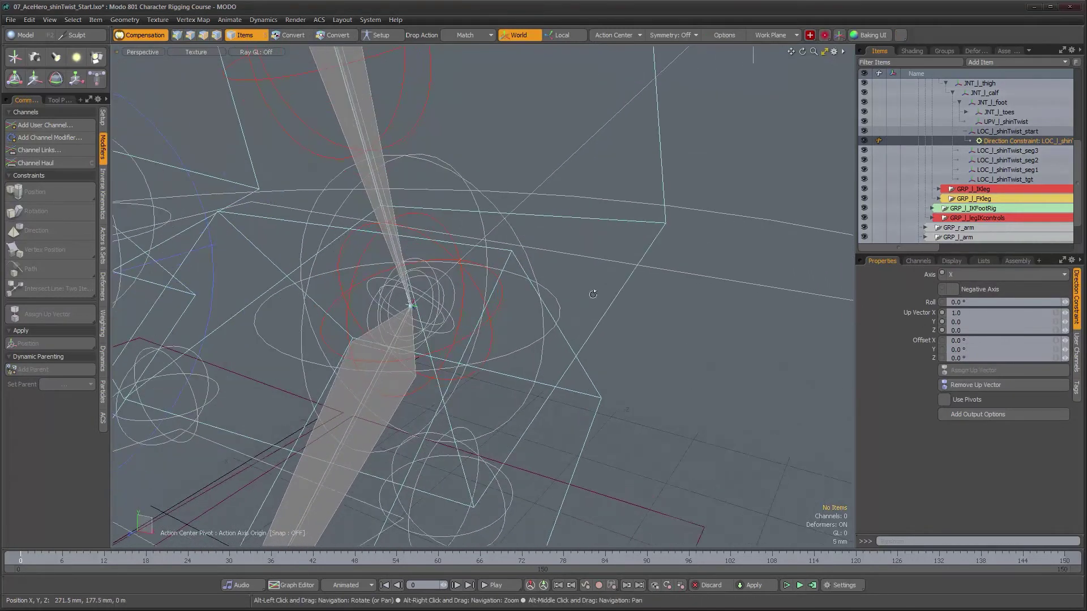
click(491, 311)
alt+drag(569, 333, 543, 342)
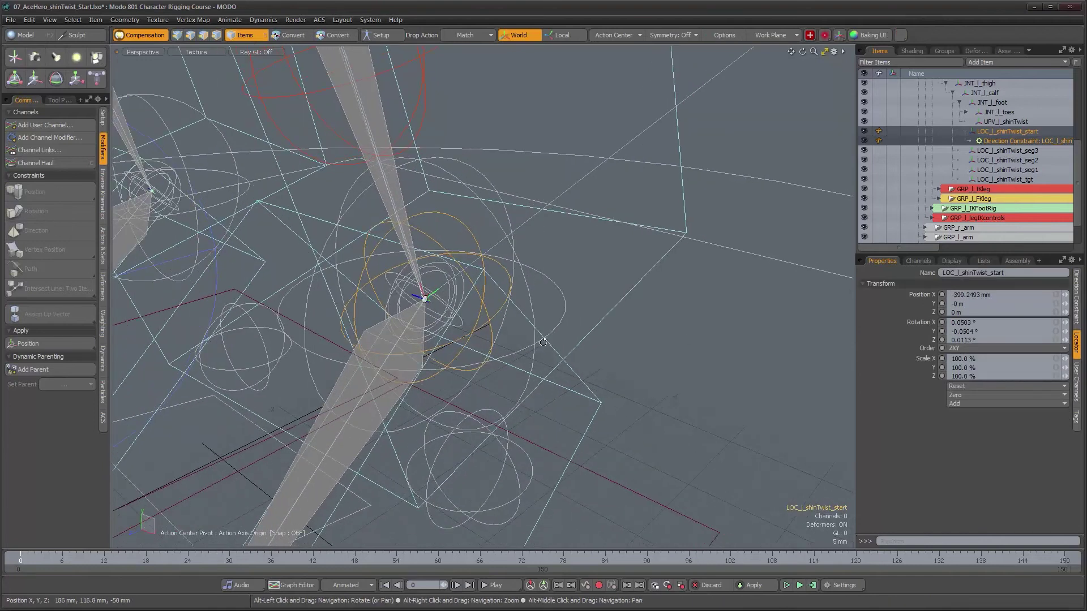
click(1076, 297)
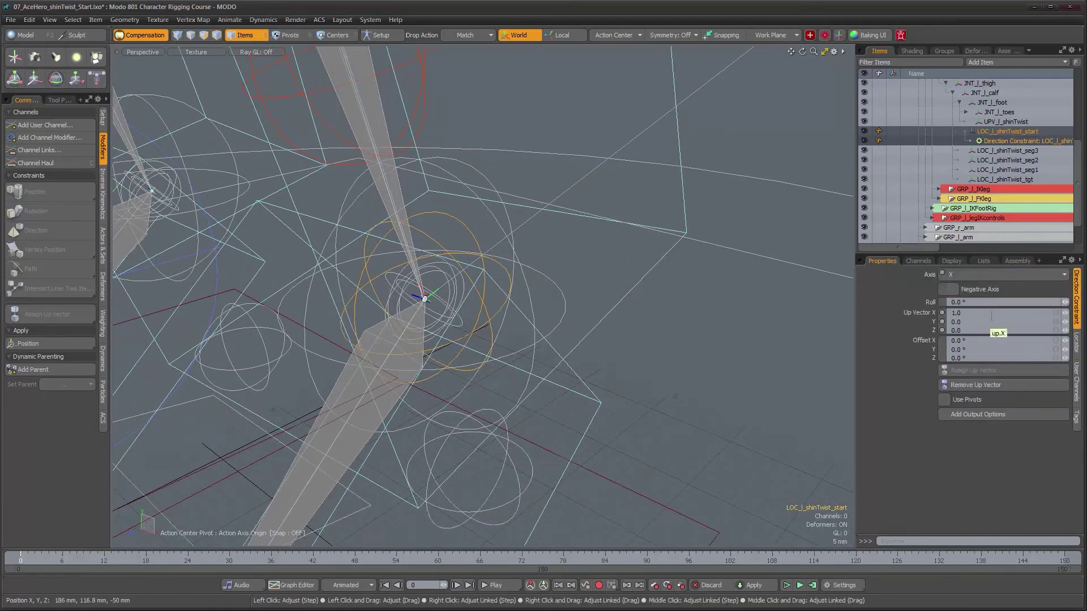
alt+drag(509, 339, 487, 346)
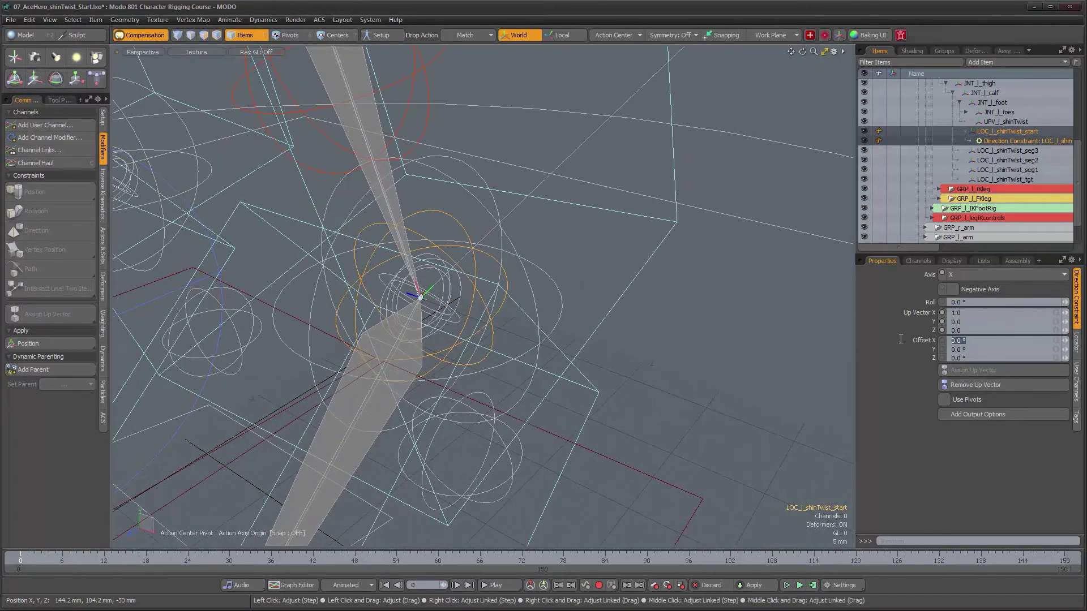
text(90)
key(Return)
alt+drag(504, 257, 510, 334)
alt+drag(577, 328, 617, 369)
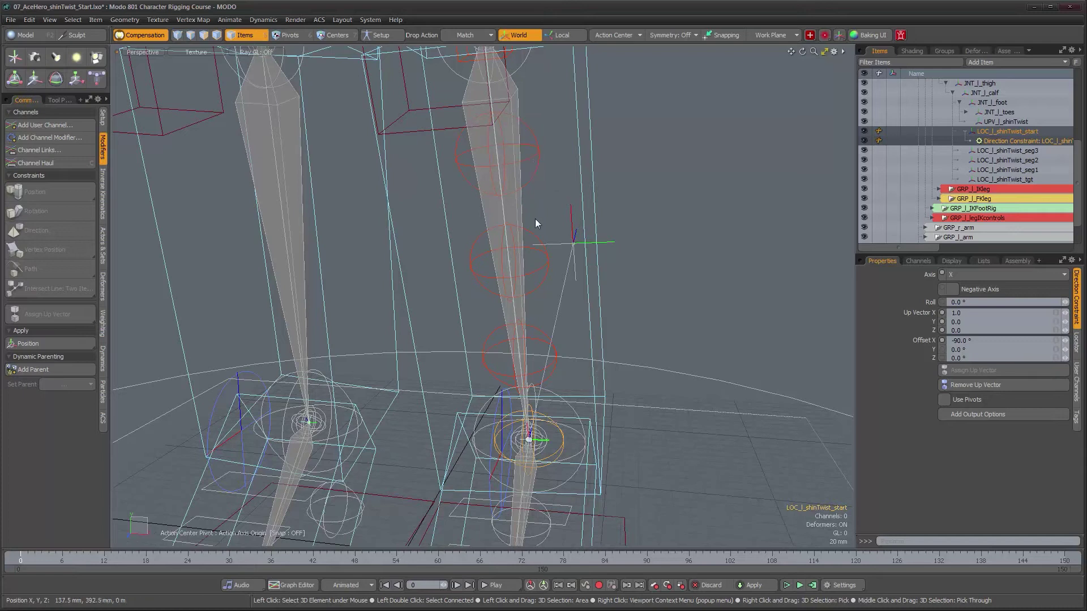
- Rotation-constrain LOC_l_shinTwist_seg3 using JNT_l_calf and LOC_l_shinTwist_start, with compensation off
alt+drag(535, 218, 597, 343)
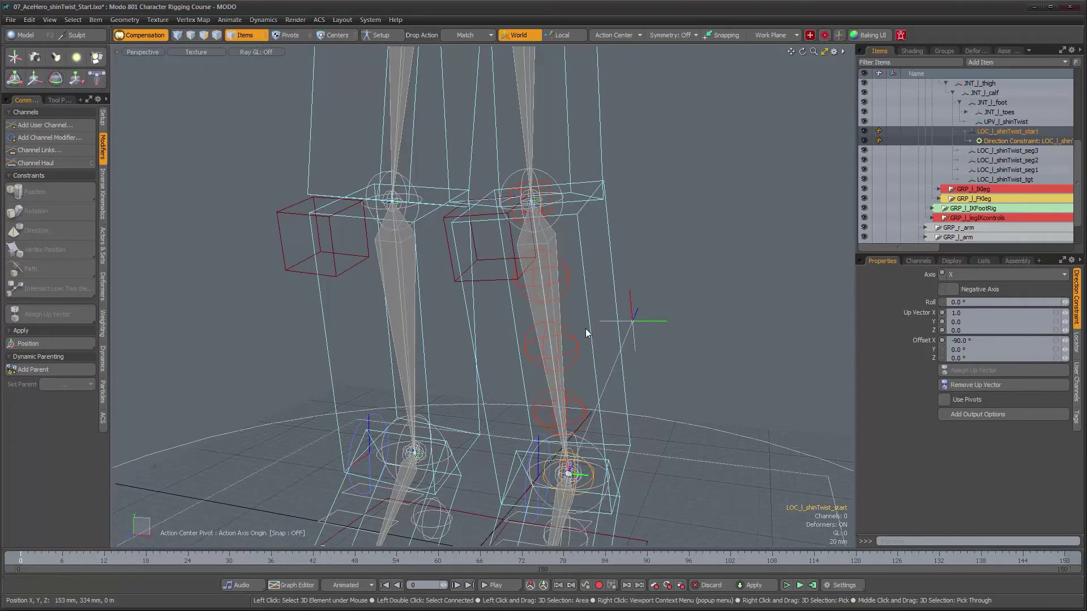
click(564, 266)
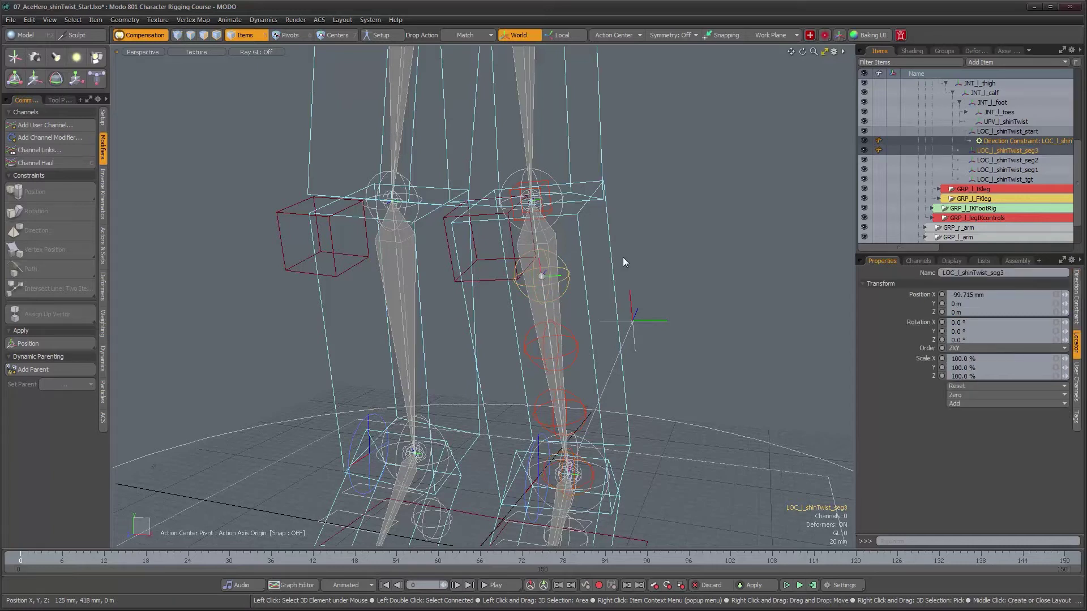
alt+drag(622, 261, 610, 281)
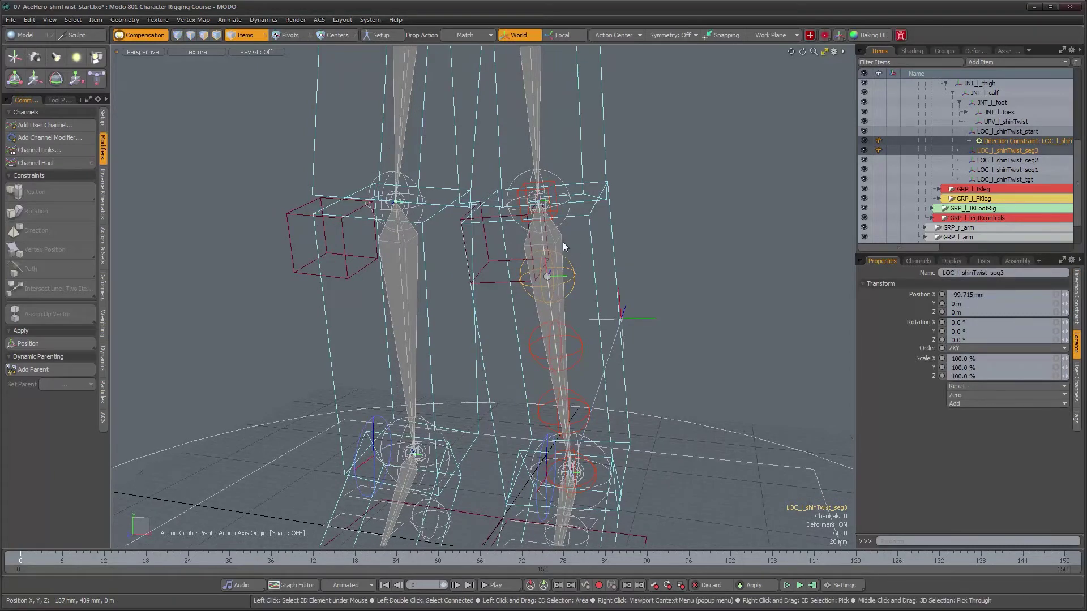
click(997, 151)
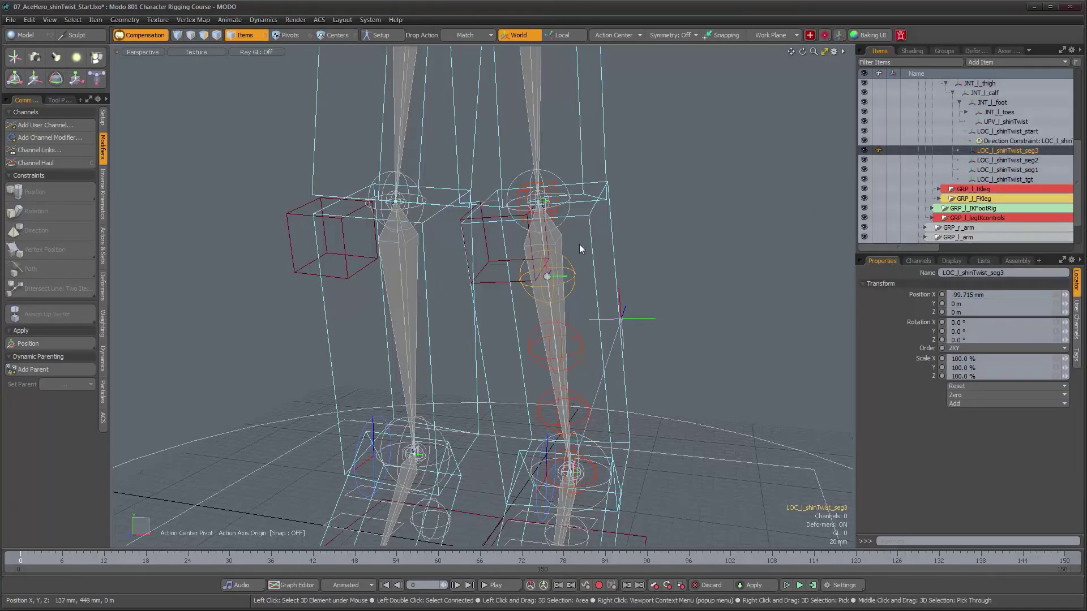
shift+click(562, 241)
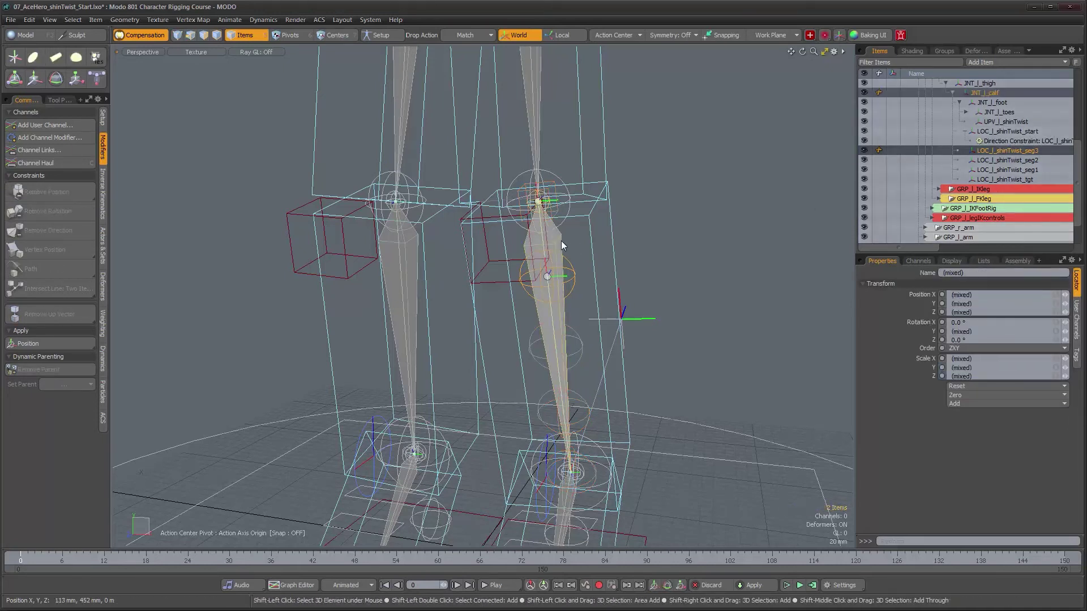
shift+click(596, 479)
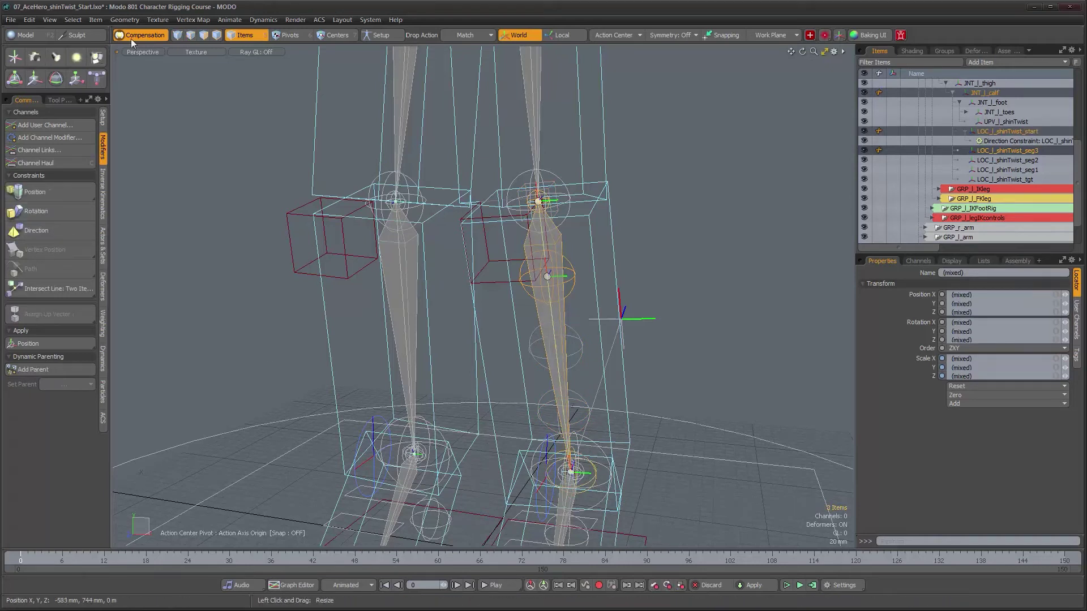
click(28, 211)
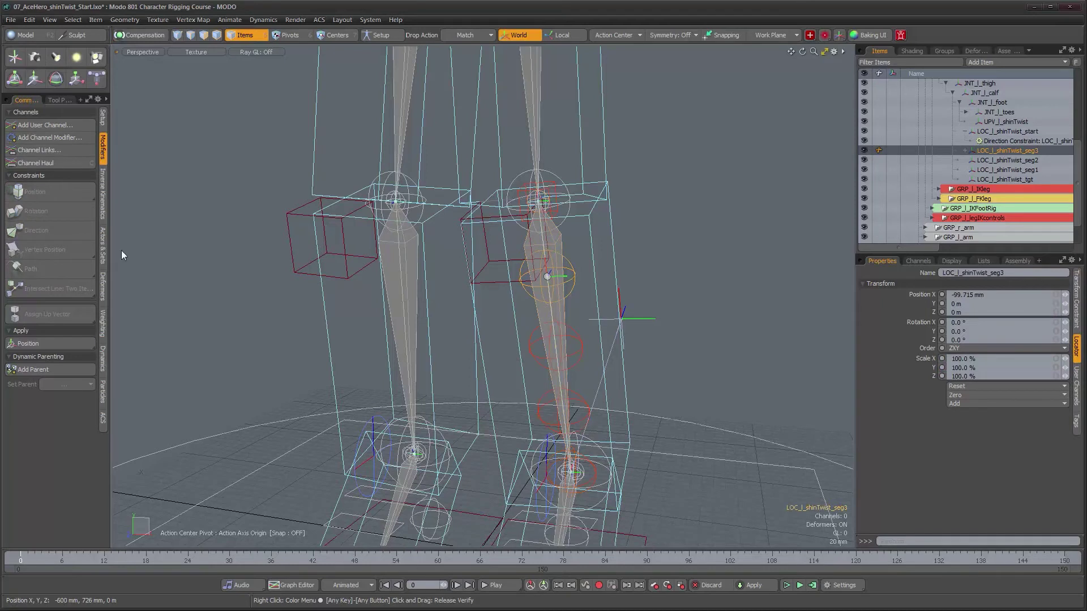
- Examine the orientation of the constrained LOC_l_shinTwist_seg3 along the left shin from several angles
alt+drag(487, 293, 510, 295)
alt+right_drag(546, 301, 558, 302)
alt+middle_drag(557, 302, 512, 249)
alt+right_drag(513, 250, 560, 267)
alt+drag(560, 266, 555, 216)
alt+drag(487, 287, 553, 293)
alt+right_drag(587, 361, 559, 364)
alt+middle_drag(559, 364, 491, 284)
alt+drag(491, 284, 548, 413)
- Try rotating JNT_l_FKfoot to test the shin twist, undo the test rotation and leave the rotate tool
click(512, 427)
key(e)
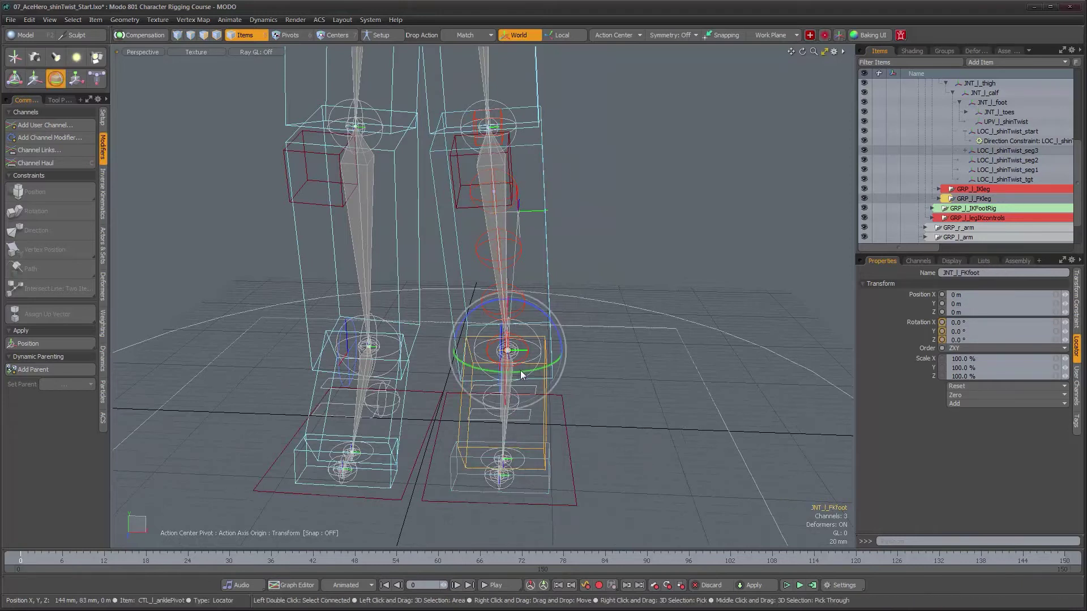
drag(521, 370, 557, 369)
drag(423, 214, 220, 256)
alt+drag(588, 351, 513, 199)
key(ctrl+z)
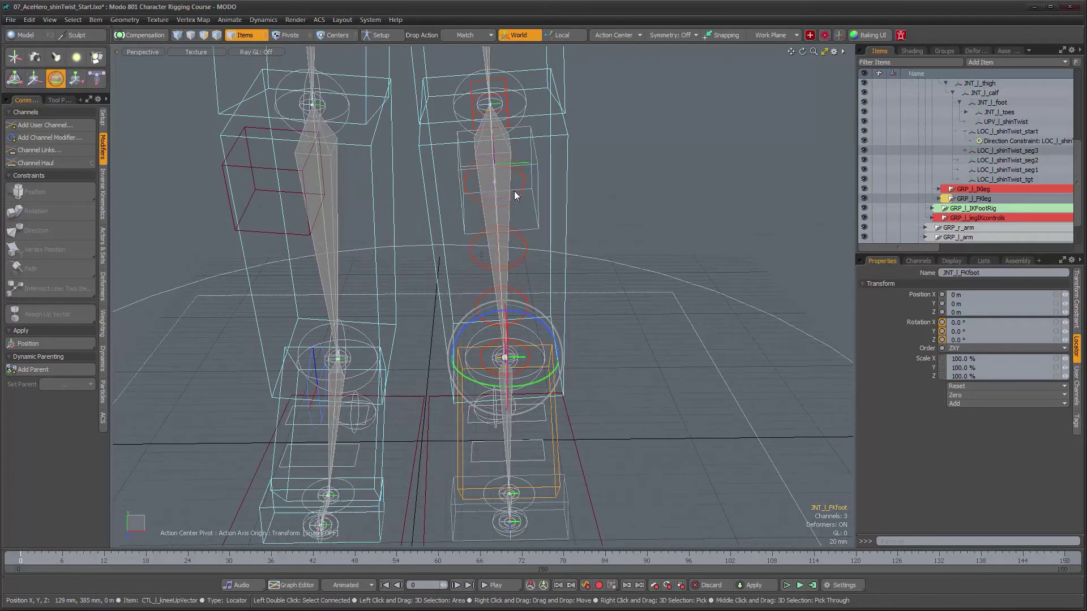
alt+drag(570, 381, 540, 349)
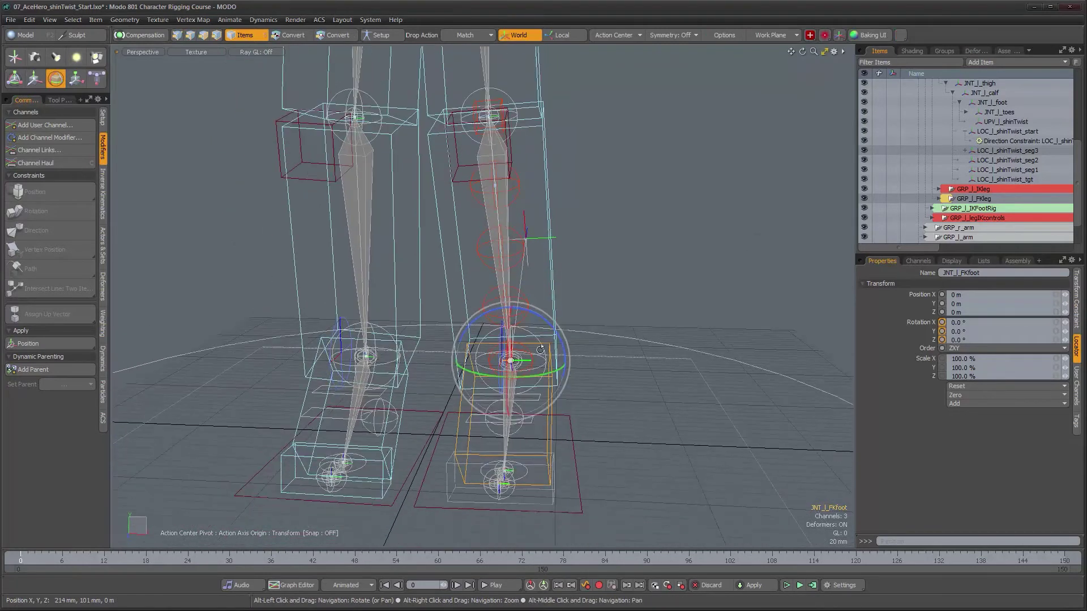
key(space)
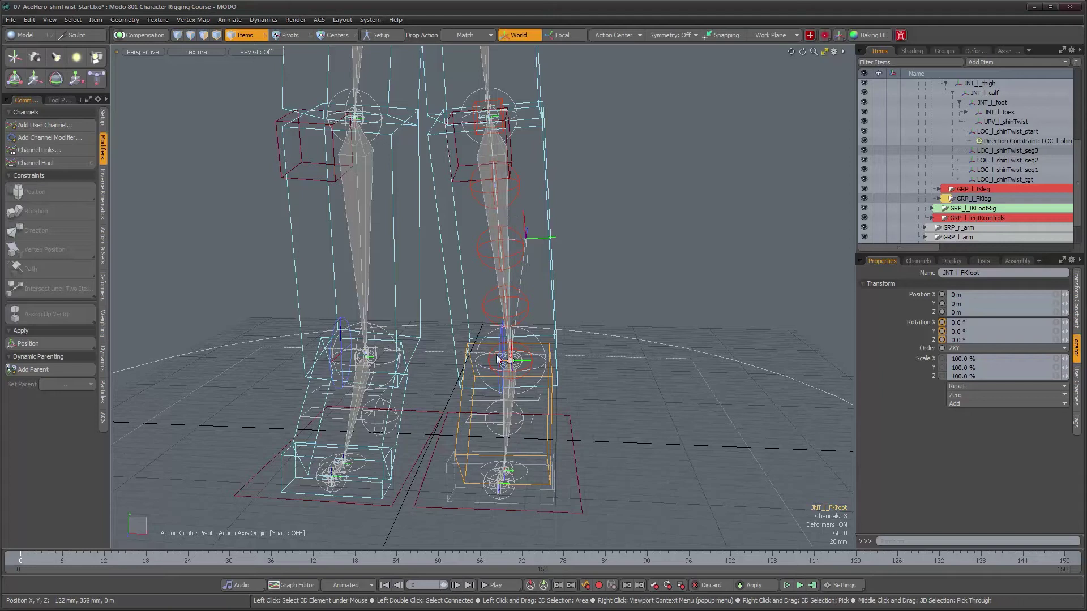
- Examine how the twist segments and up vector line up between the left knee and ankle in the default pose
alt+drag(557, 352, 523, 225)
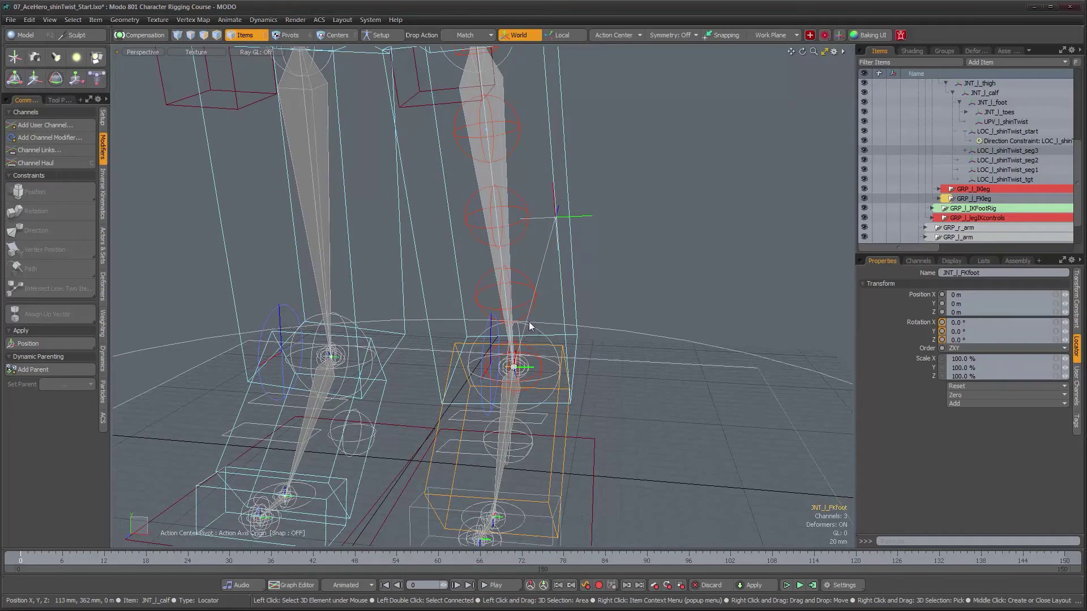
alt+drag(513, 365, 507, 224)
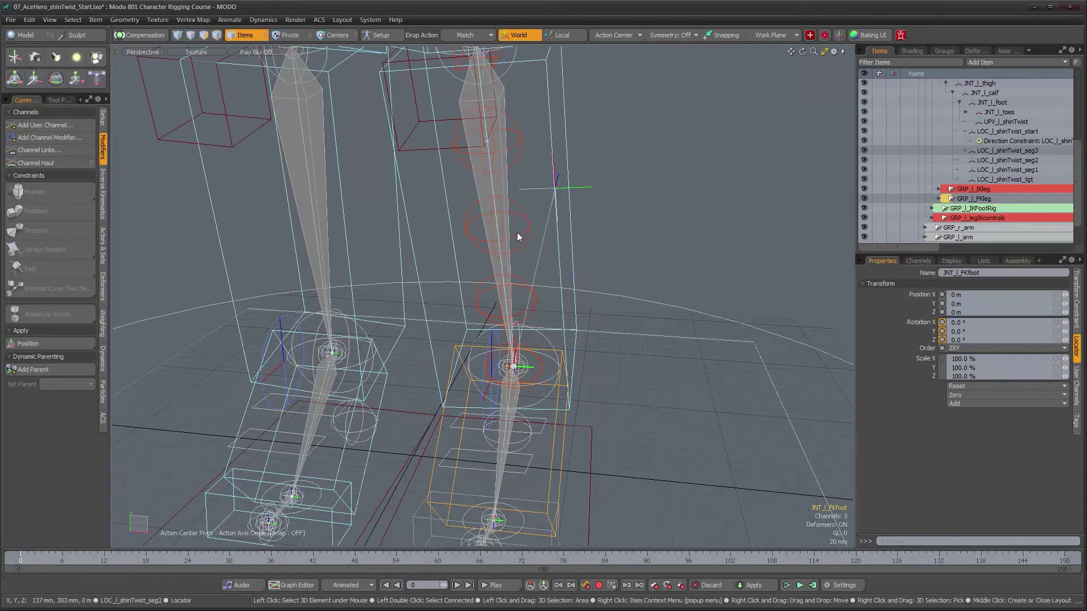
alt+drag(558, 287, 594, 273)
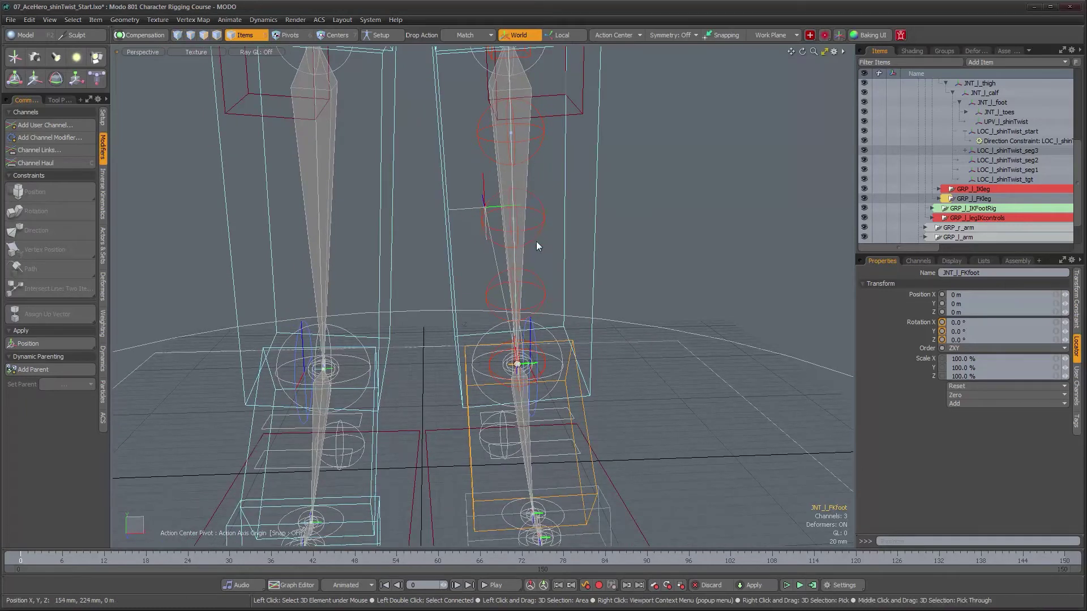
alt+drag(586, 391, 562, 293)
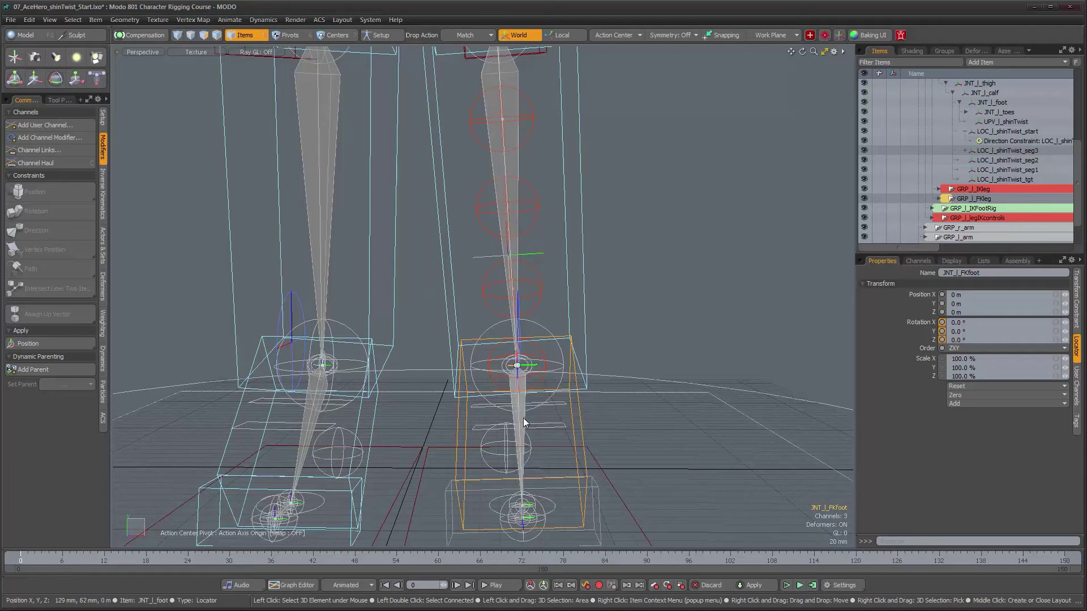
alt+drag(523, 419, 526, 470)
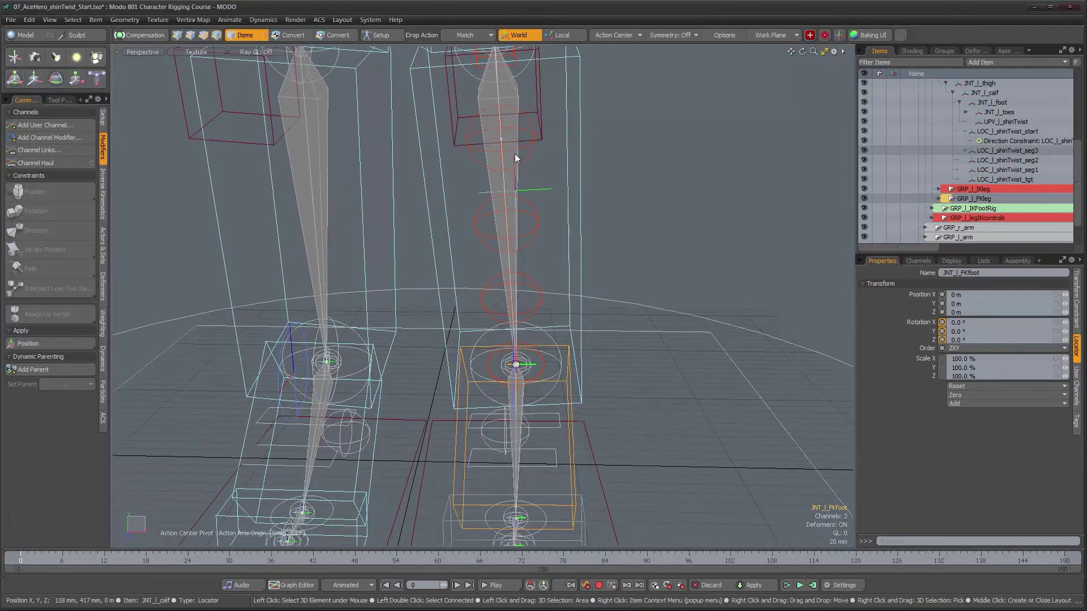
mouse_move(538, 362)
alt+mouse_down()
mouse_move(580, 368)
mouse_move(522, 363)
alt+mouse_up()
alt+right_drag(517, 332, 534, 337)
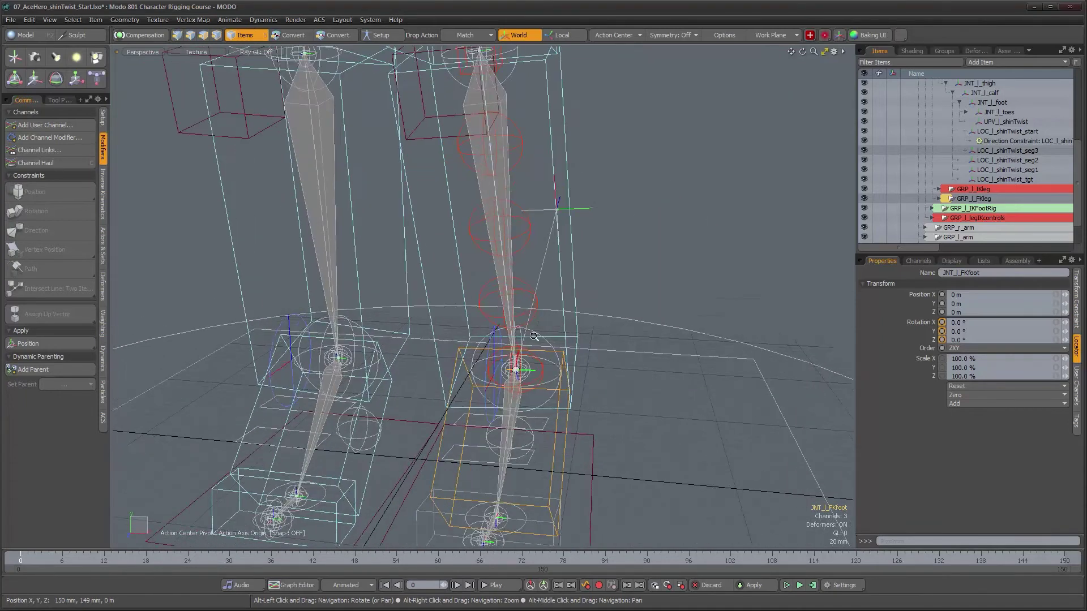
alt+drag(534, 336, 548, 314)
alt+drag(531, 230, 536, 199)
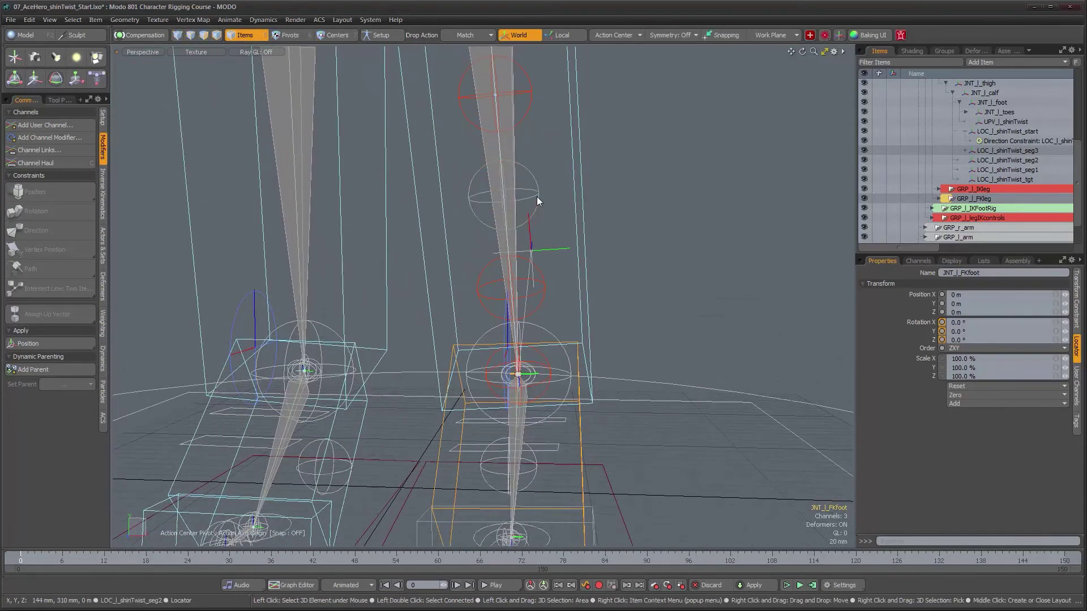
- Rotation-constrain LOC_l_shinTwist_seg2 using LOC_l_shinTwist_seg3 and LOC_l_shinTwist_start
click(538, 195)
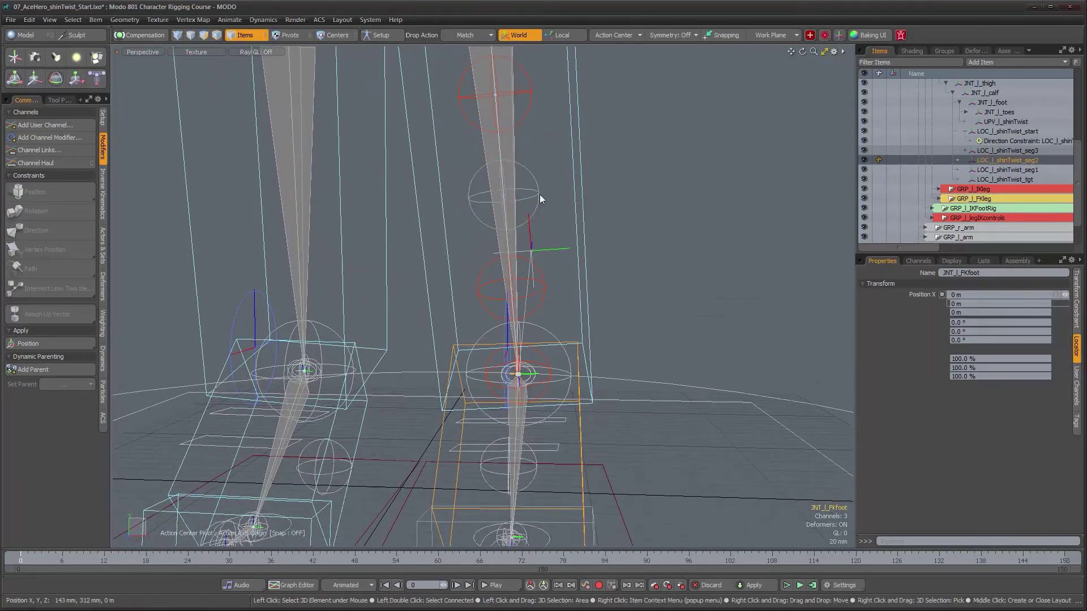
shift+click(528, 111)
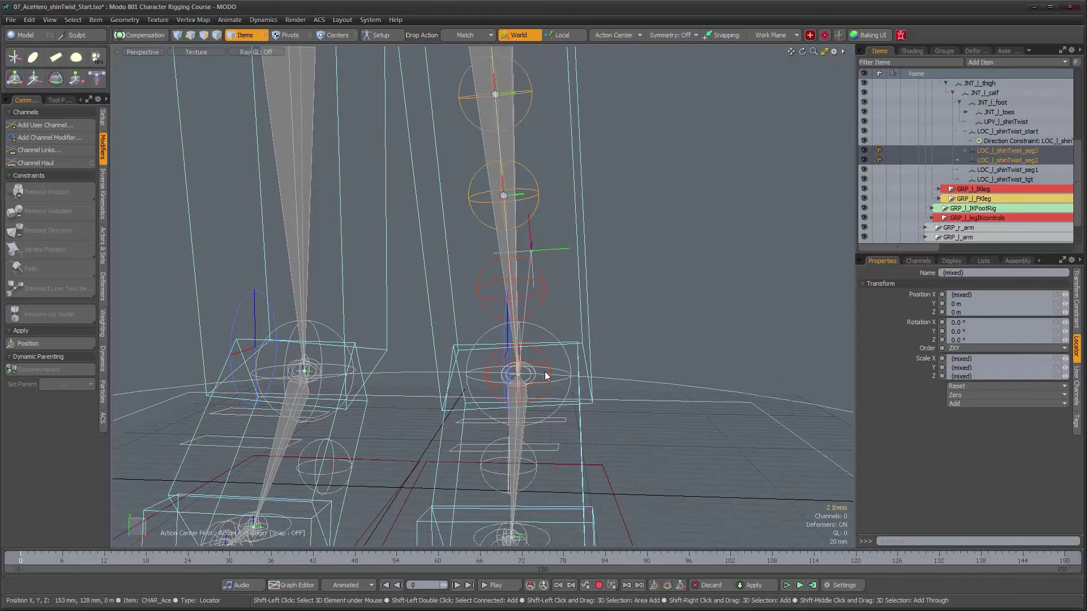
alt+drag(546, 376, 547, 331)
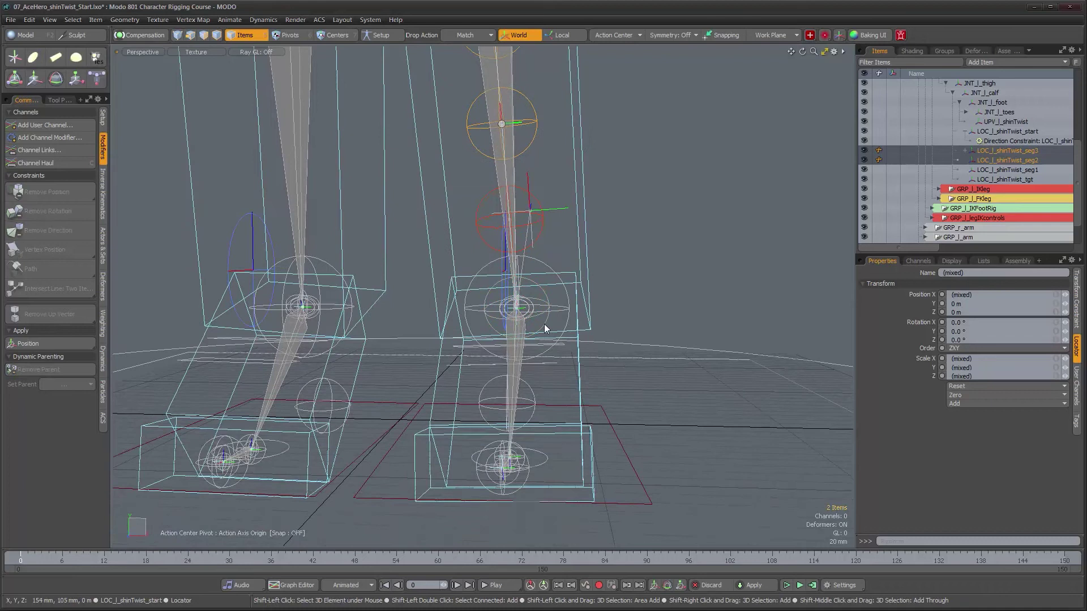
shift+click(547, 327)
alt+drag(211, 284, 199, 291)
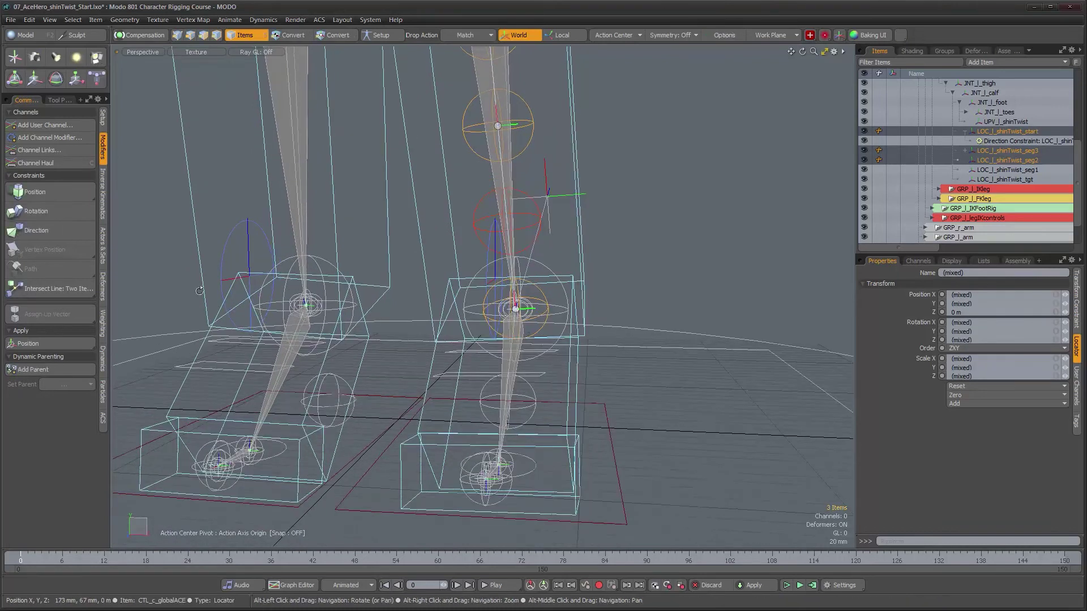
click(50, 217)
- Rotation-constrain LOC_l_shinTwist_seg1 using LOC_l_shinTwist_seg2 and LOC_l_shinTwist_start
alt+drag(466, 223, 541, 221)
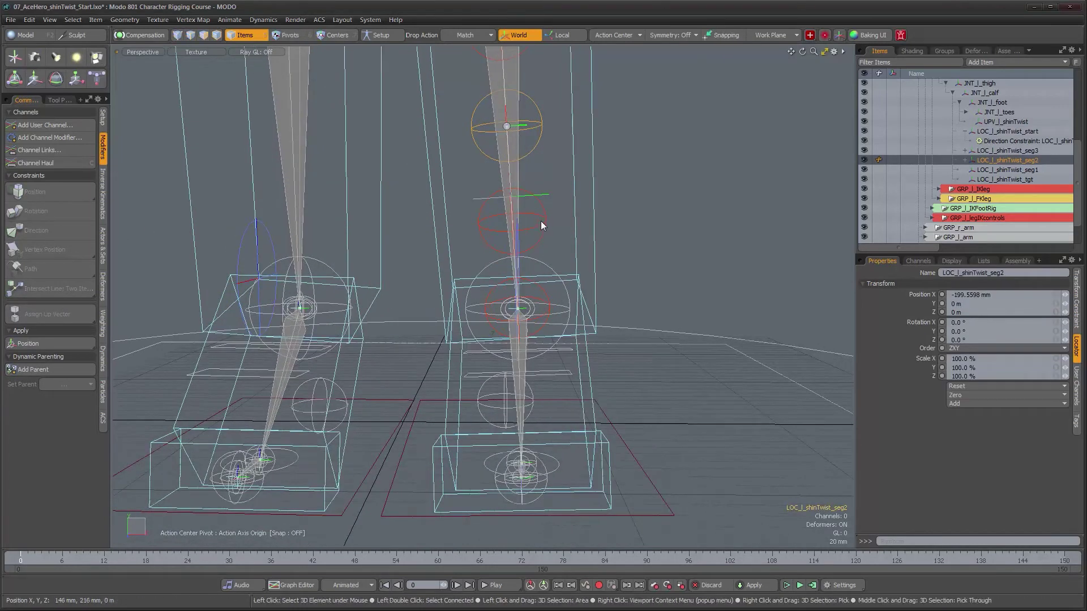
click(541, 224)
shift+click(537, 140)
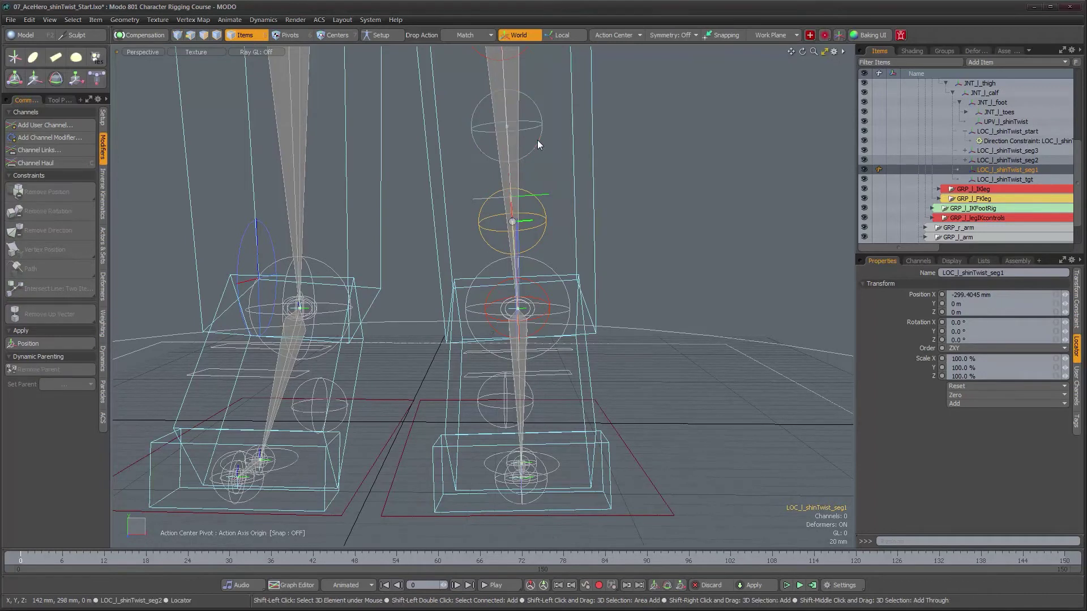
shift+click(537, 300)
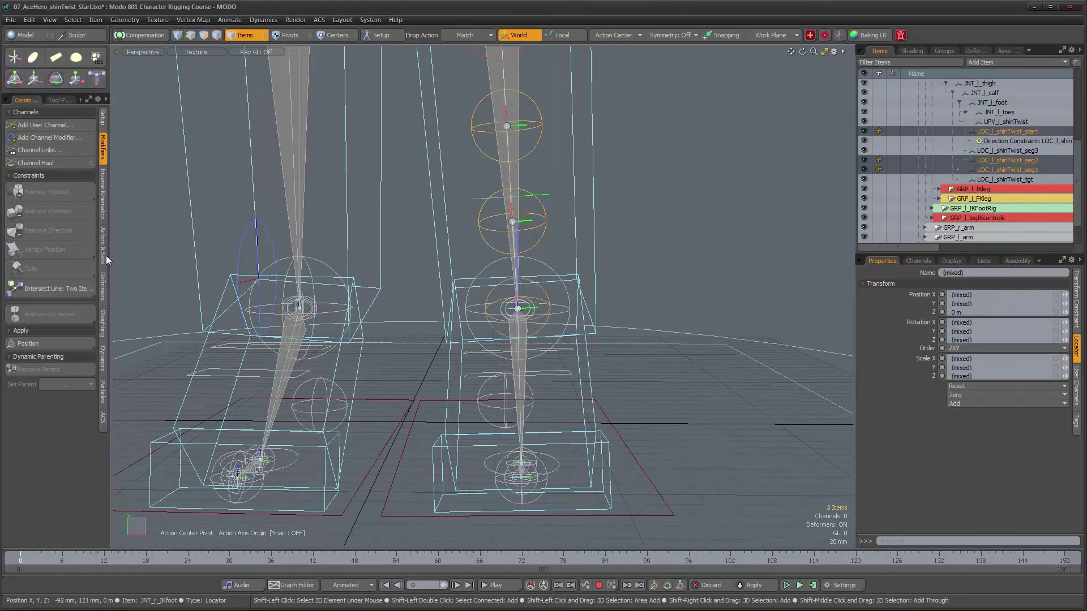
click(55, 211)
- Try rotating JNT_l_FKfoot to test the completed left shin twist, and reset the foot's rotation to zero
alt+drag(551, 328, 551, 435)
click(521, 430)
key(e)
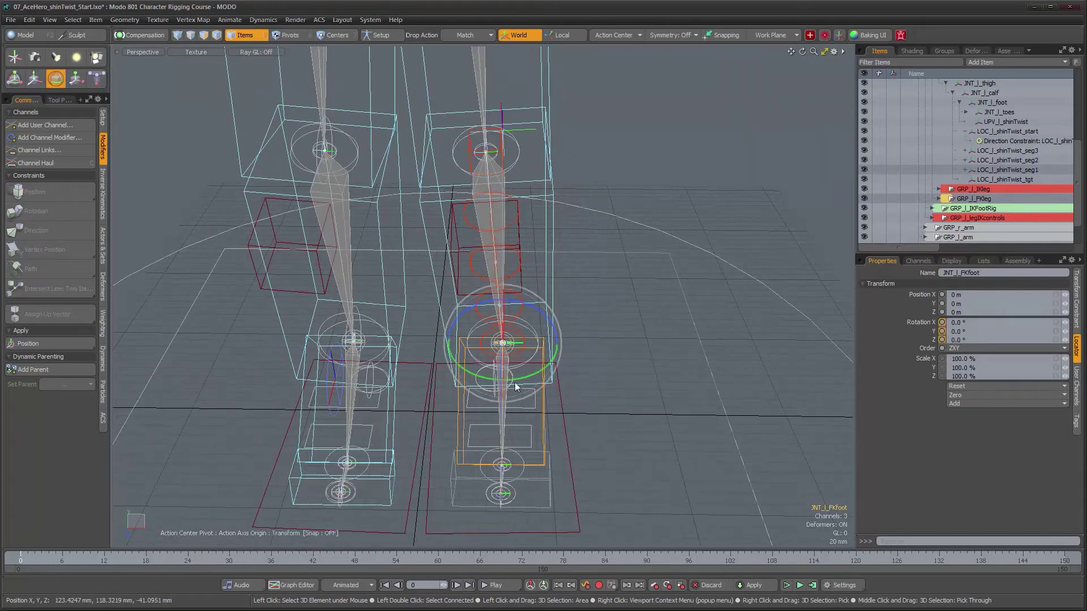
drag(526, 377, 548, 290)
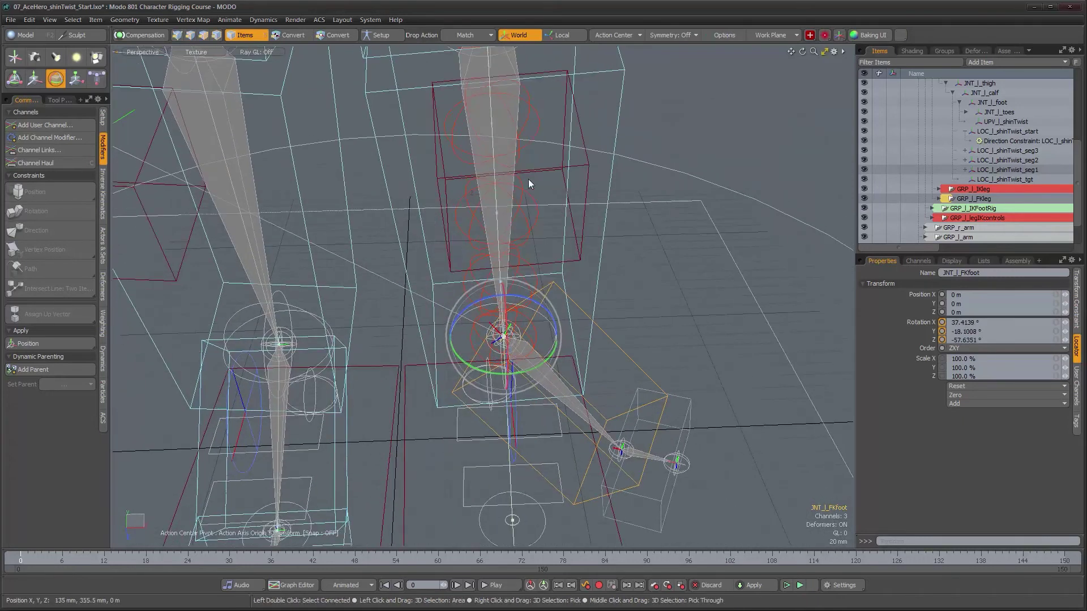
alt+drag(517, 76, 563, 303)
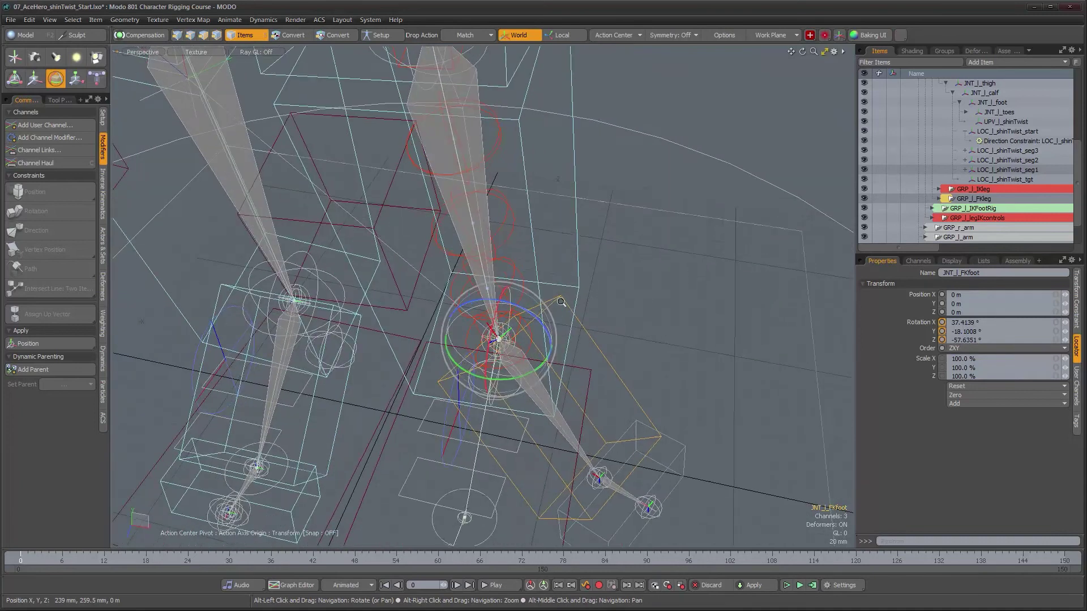
scroll(591, 293, down, 4)
drag(570, 355, 649, 440)
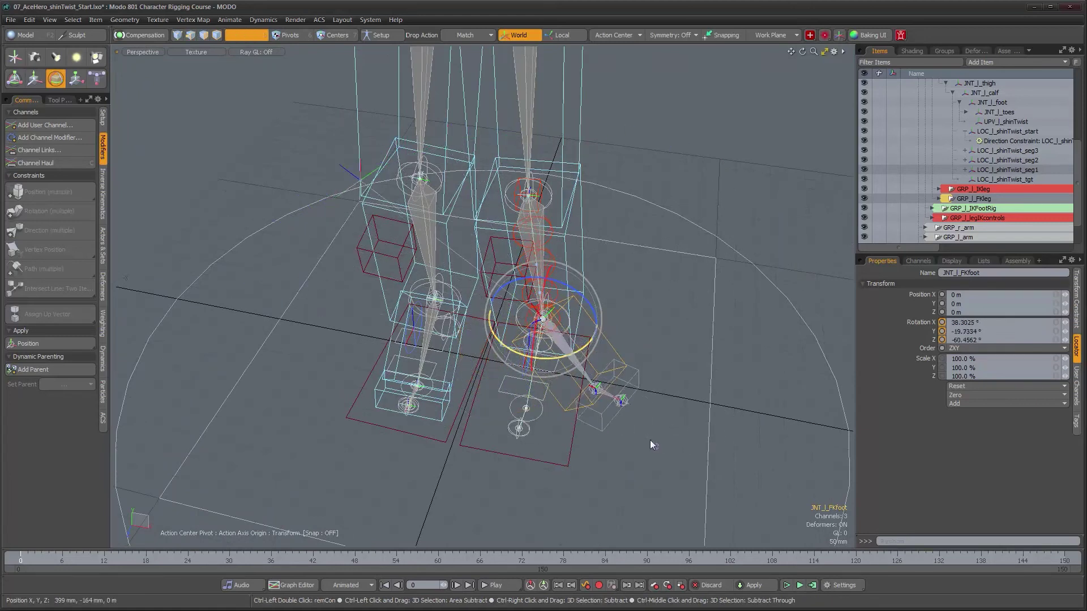
click(963, 388)
click(962, 395)
- Examine the constrained twist segments and the up vector along the left shin in the default pose
alt+drag(514, 357, 656, 379)
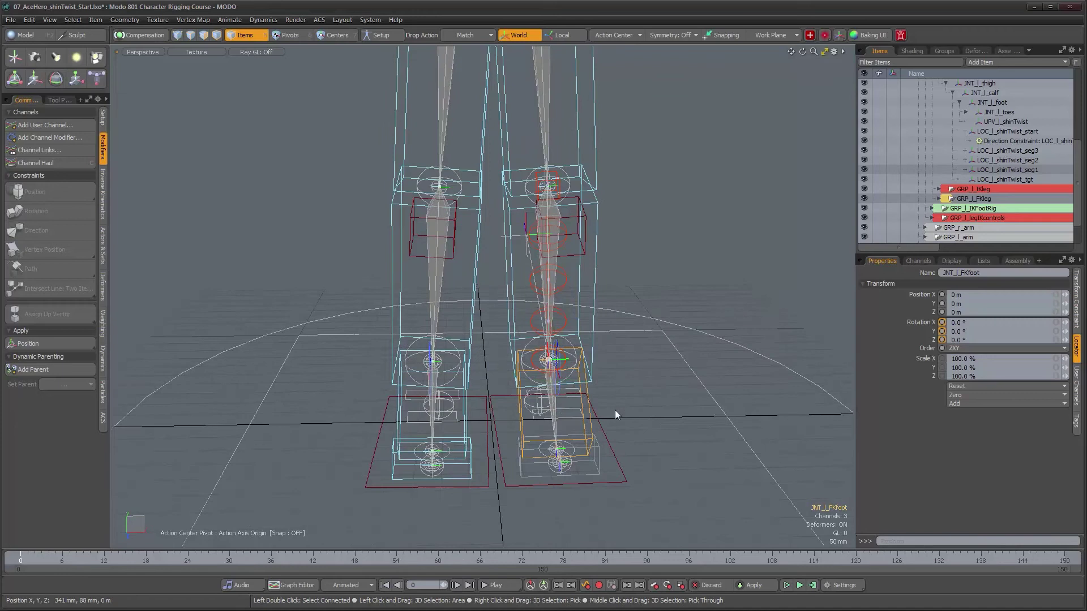
alt+drag(616, 415, 647, 375)
alt+drag(635, 242, 551, 229)
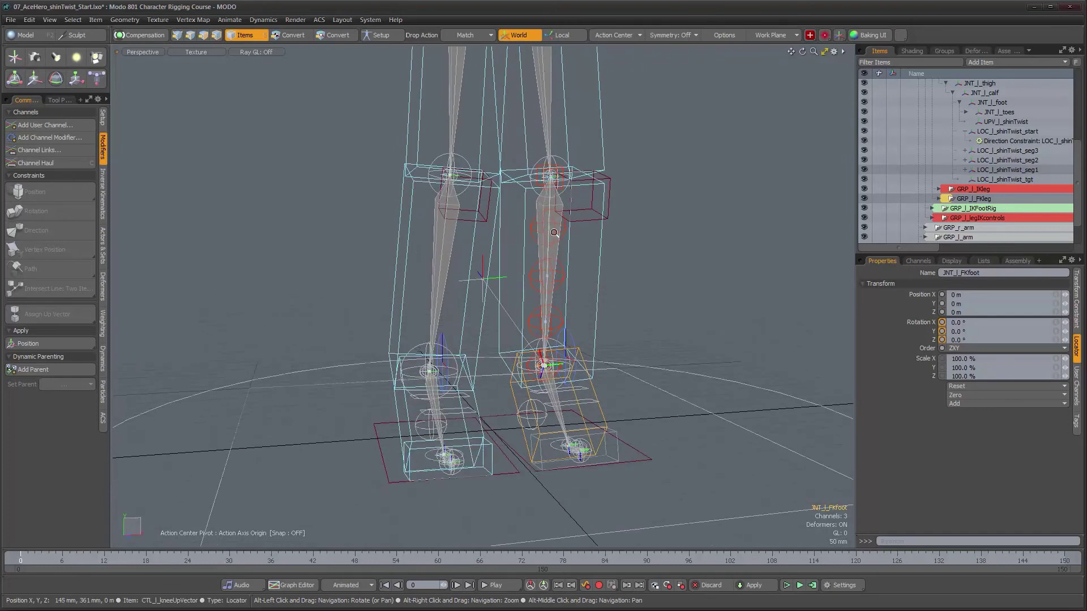
scroll(551, 226, up, 3)
alt+drag(598, 338, 496, 317)
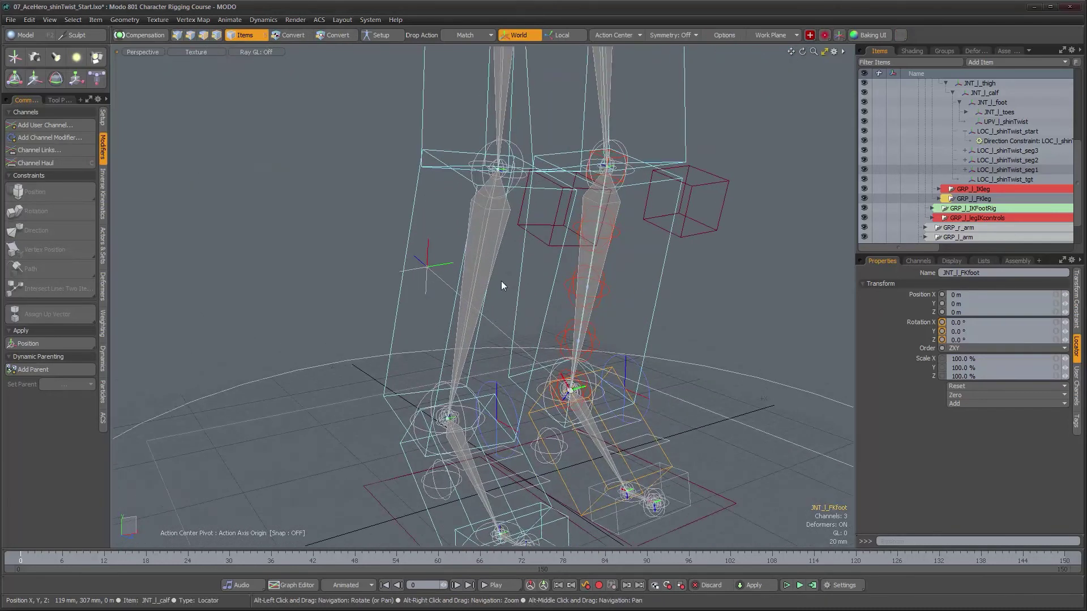
alt+drag(556, 291, 535, 318)
alt+drag(506, 367, 490, 350)
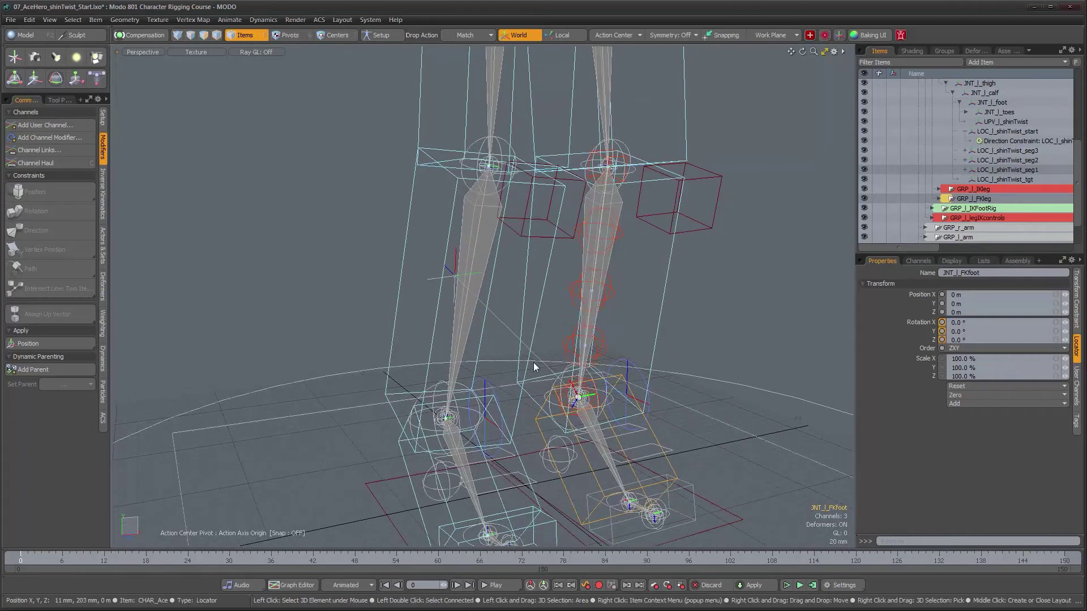
mouse_move(554, 361)
alt+mouse_down()
mouse_move(586, 365)
mouse_move(562, 371)
mouse_move(563, 351)
mouse_move(573, 354)
alt+mouse_up()
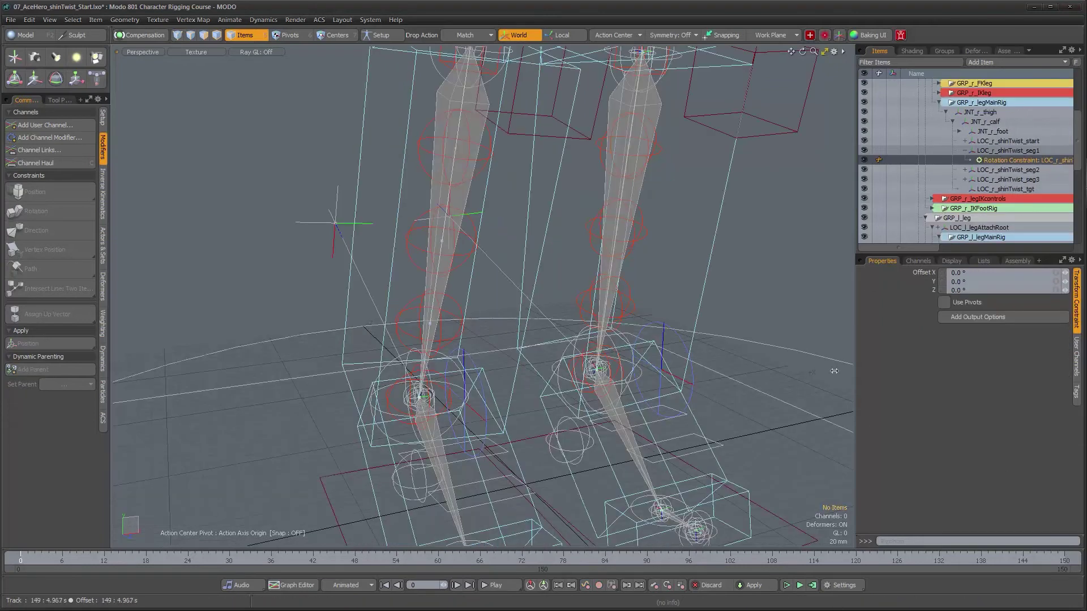
- Compare the shin twist segments and up vectors of both legs from several angles
alt+drag(566, 290, 493, 339)
alt+right_drag(493, 339, 514, 333)
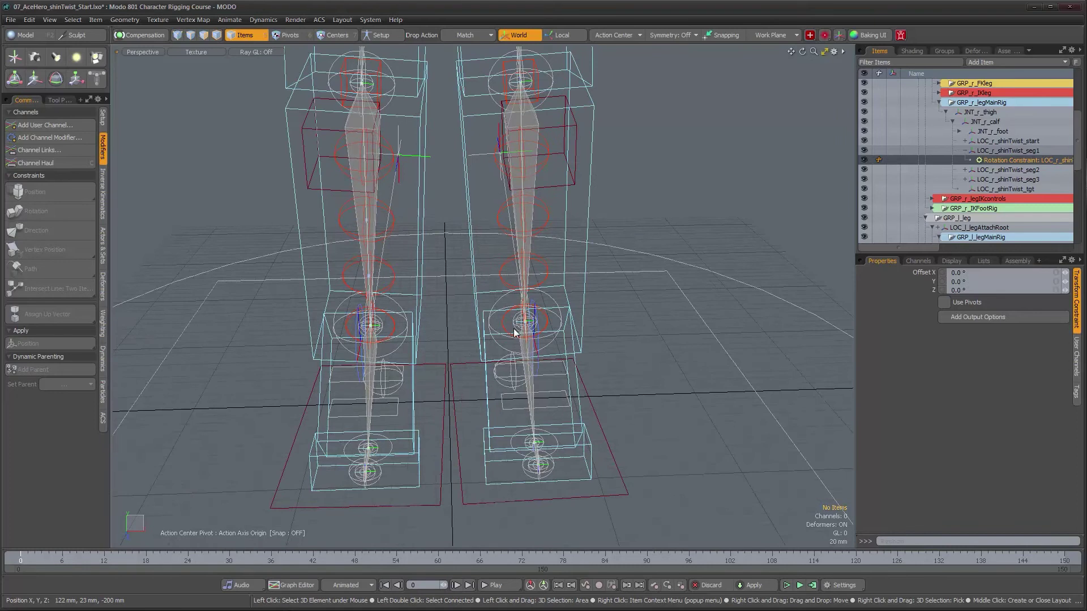
alt+drag(492, 347, 541, 353)
alt+right_drag(542, 354, 515, 349)
alt+drag(514, 349, 457, 321)
alt+right_drag(457, 321, 446, 235)
alt+drag(445, 235, 497, 253)
alt+drag(430, 334, 463, 339)
alt+right_drag(463, 340, 521, 333)
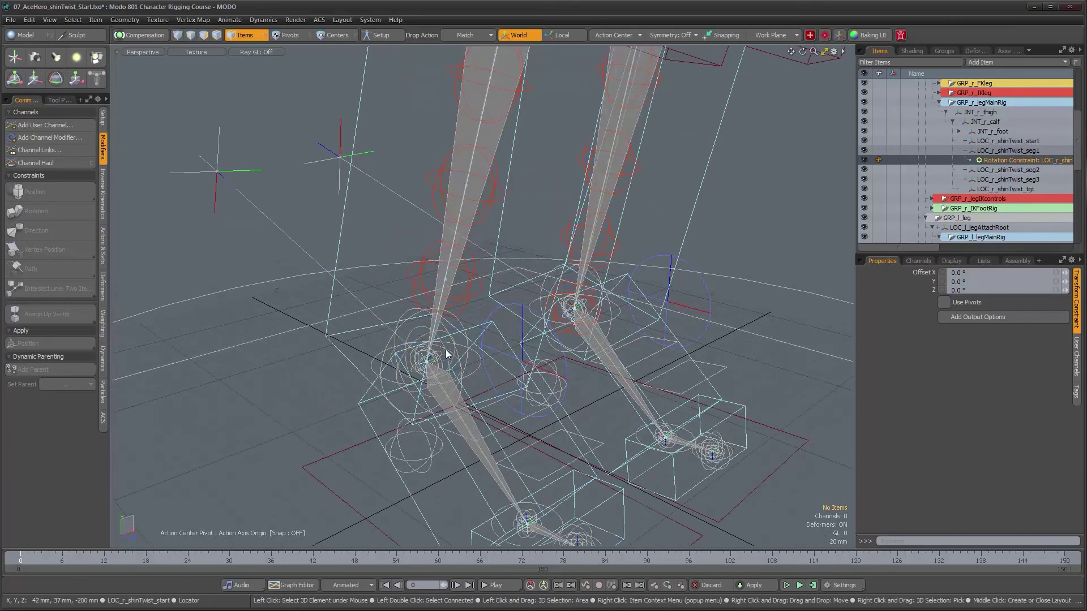
- Open the properties of the direction constraint on LOC_r_shinTwist_start and examine its axis and offset settings
click(451, 353)
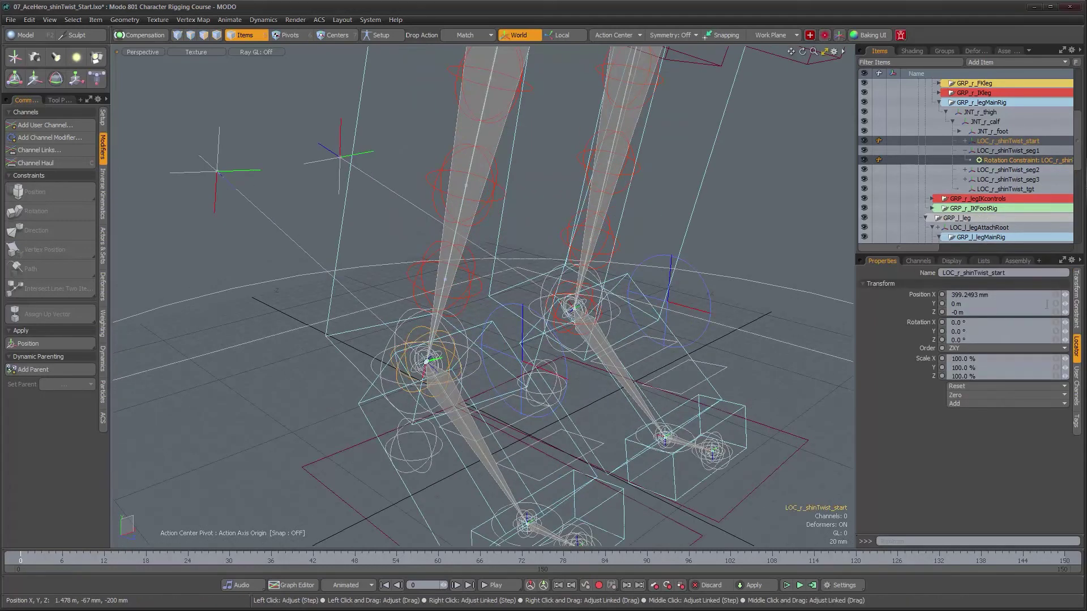
click(1074, 289)
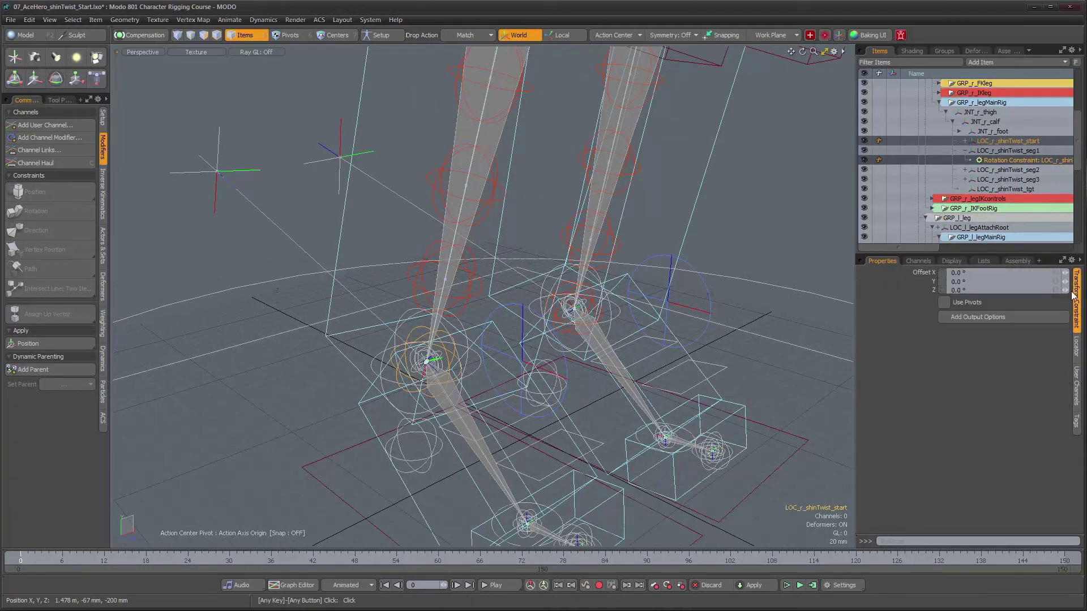
click(983, 157)
click(966, 140)
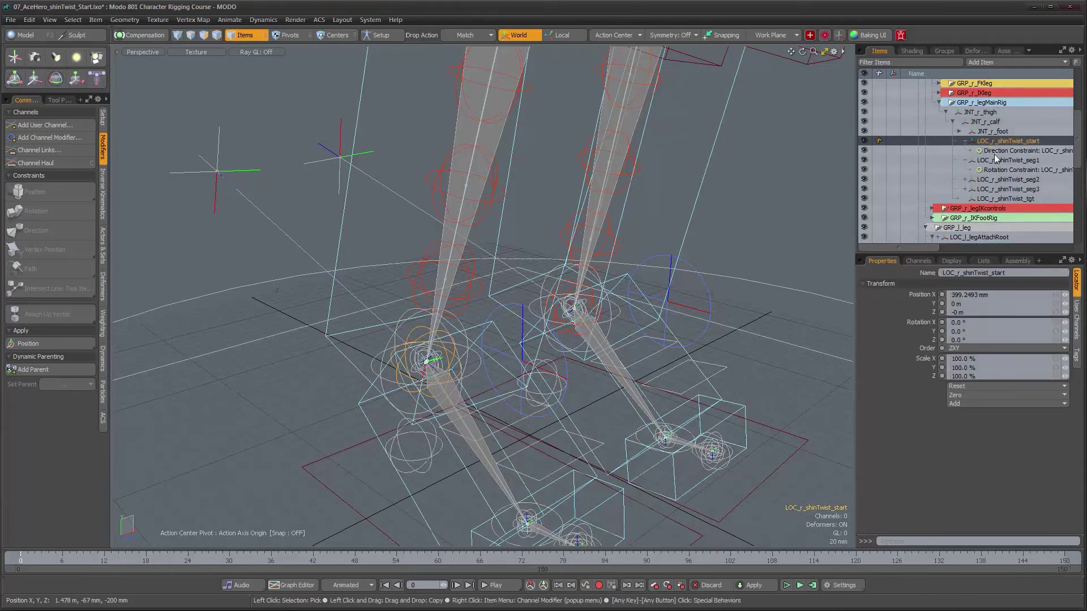
click(995, 152)
alt+drag(439, 306, 430, 271)
alt+drag(586, 348, 541, 344)
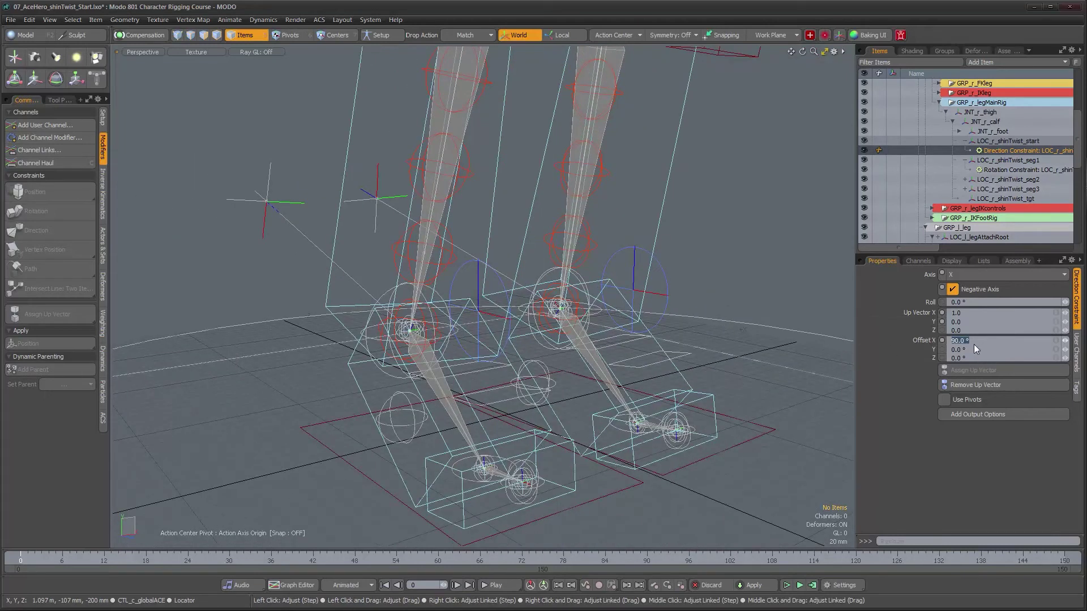
alt+drag(561, 299, 520, 258)
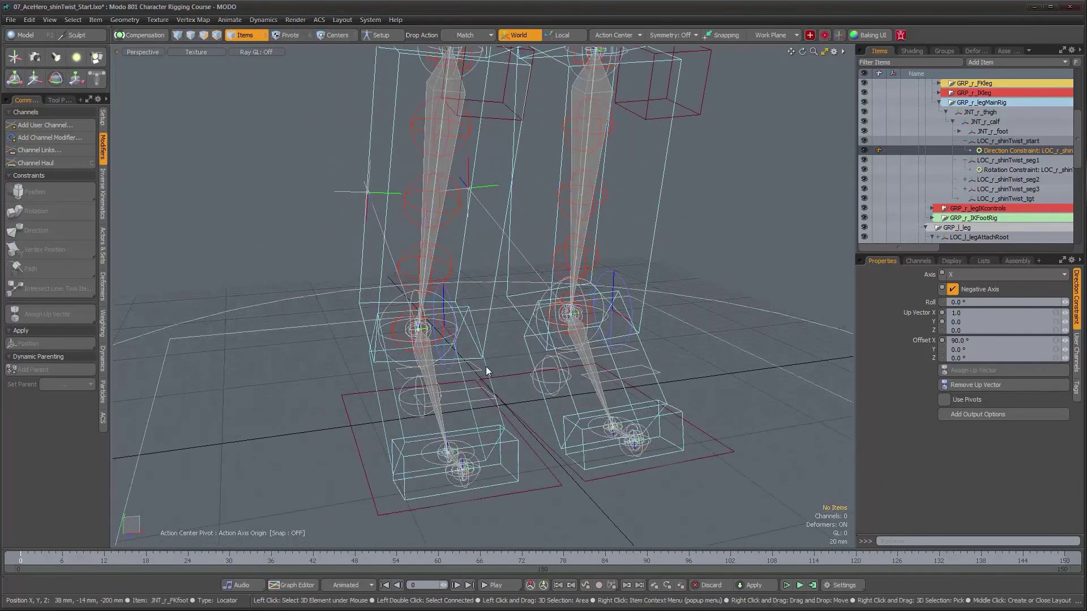
- Try rotating JNT_r_FKfoot to test the right shin twist, and undo the test rotation
click(489, 365)
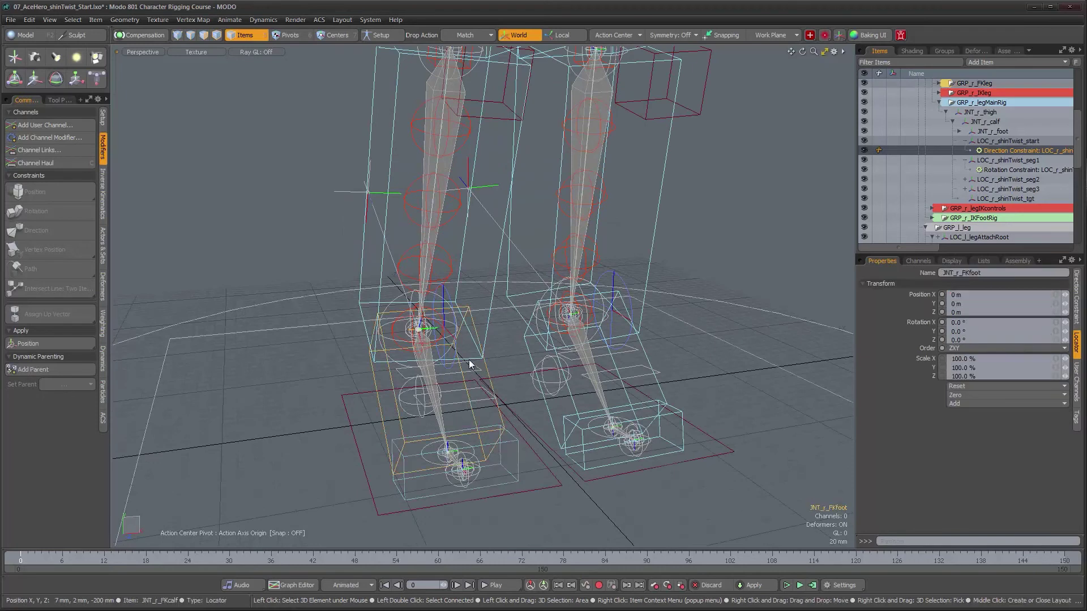
key(e)
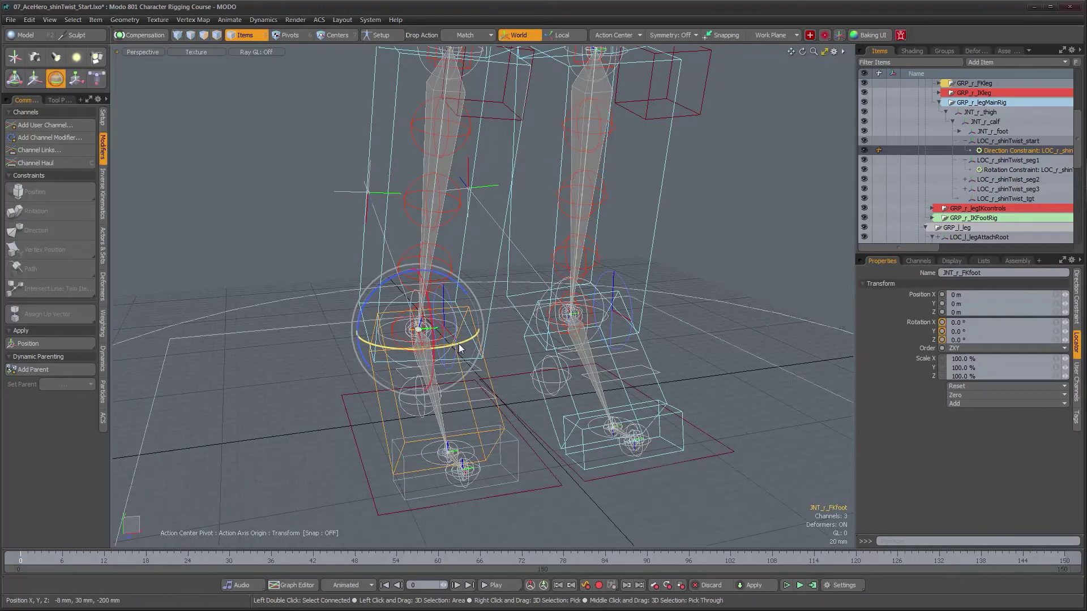
drag(460, 344, 361, 307)
drag(459, 281, 435, 279)
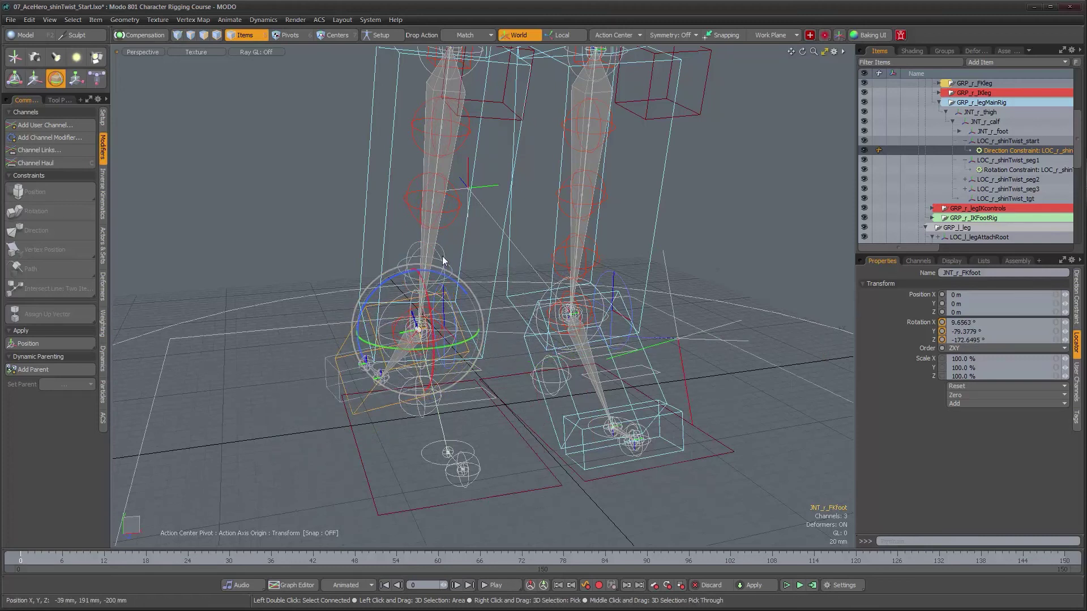
drag(394, 344, 446, 304)
key(ctrl+z)
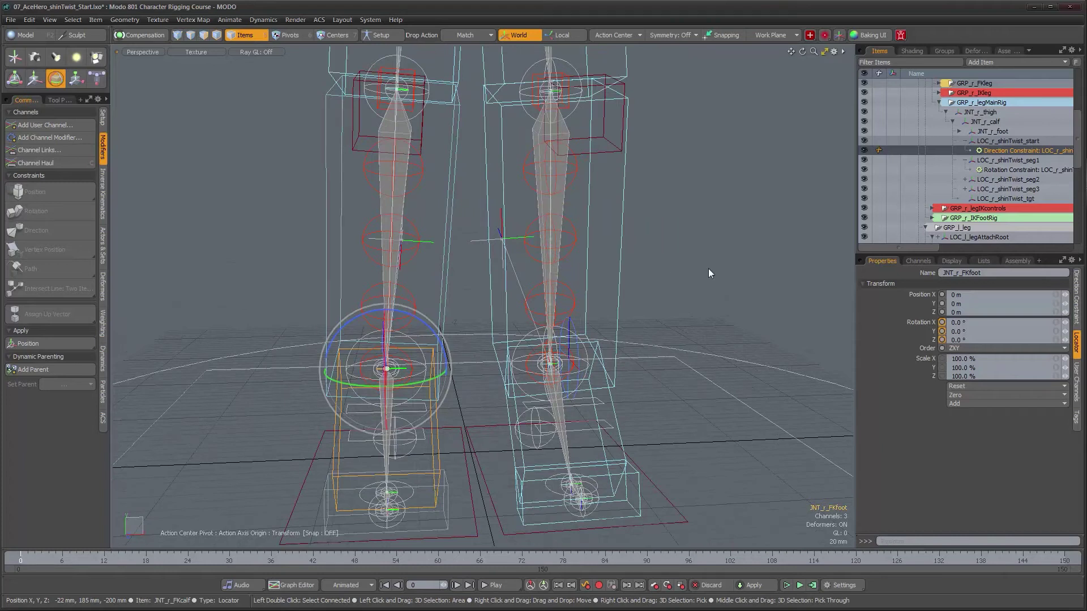
- Open the channels of the rotation constraint on LOC_r_shinTwist_seg3 and examine the JNT_r_calf and LOC_r_shinTwist_start weights
alt+drag(708, 268, 669, 274)
alt+drag(492, 333, 431, 322)
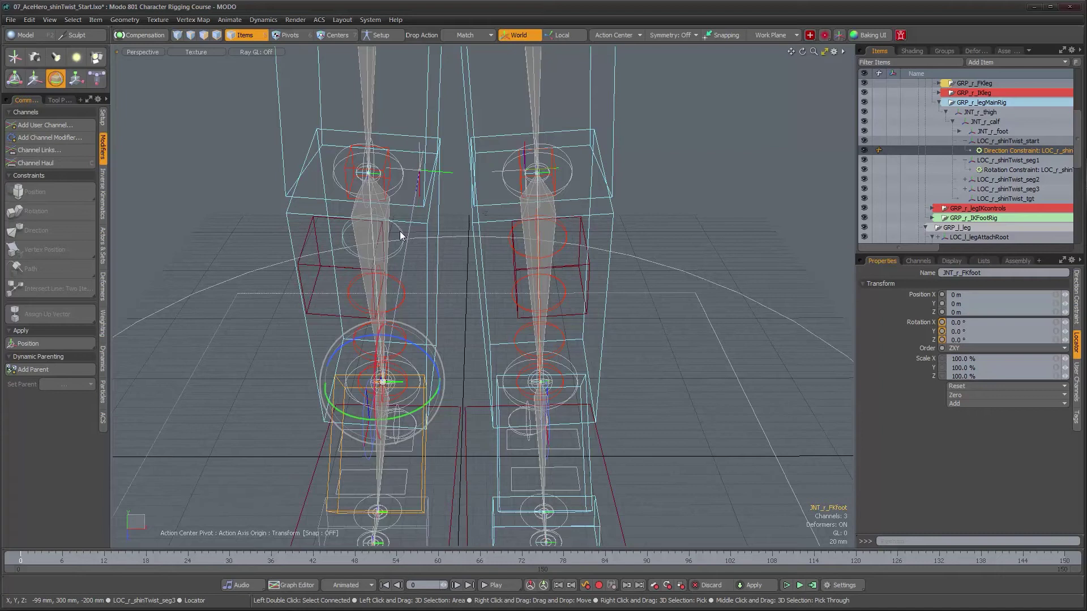
alt+drag(413, 249, 409, 169)
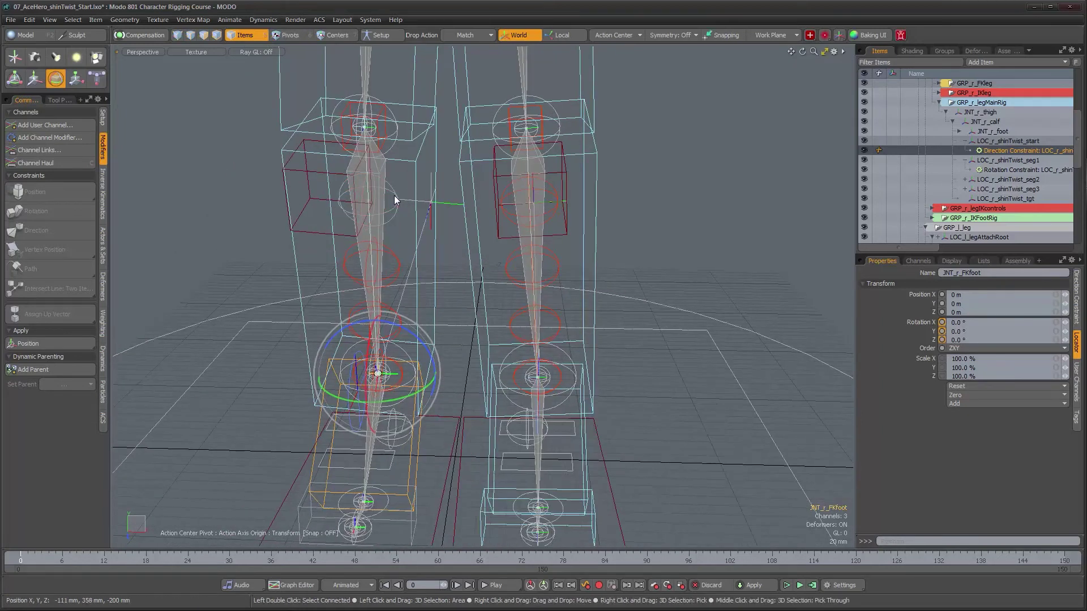
mouse_move(396, 200)
alt+mouse_down()
mouse_move(415, 216)
mouse_move(416, 204)
mouse_move(400, 200)
alt+mouse_up()
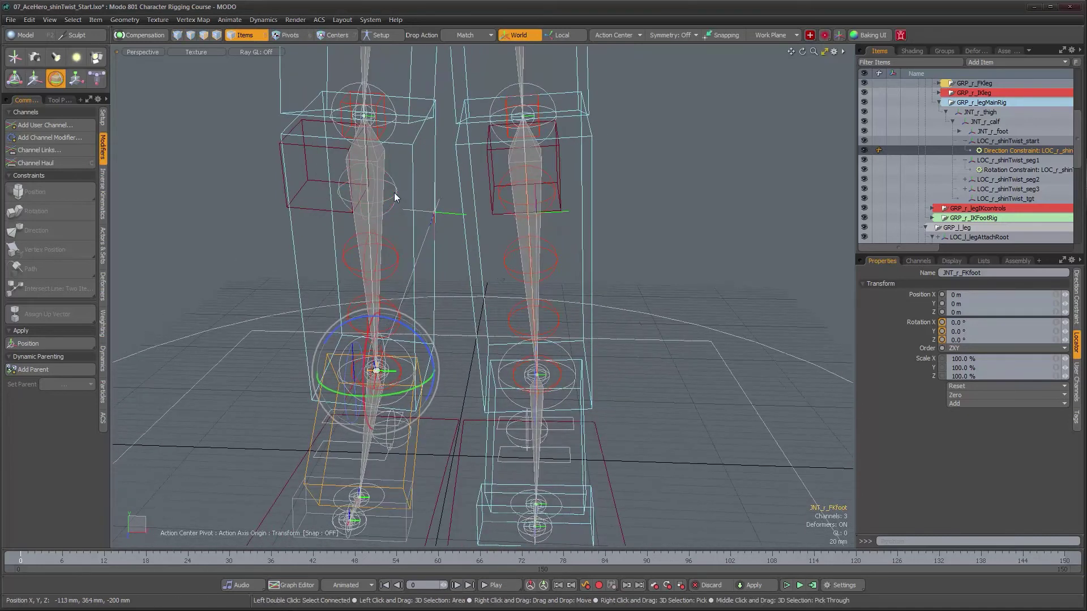
click(392, 192)
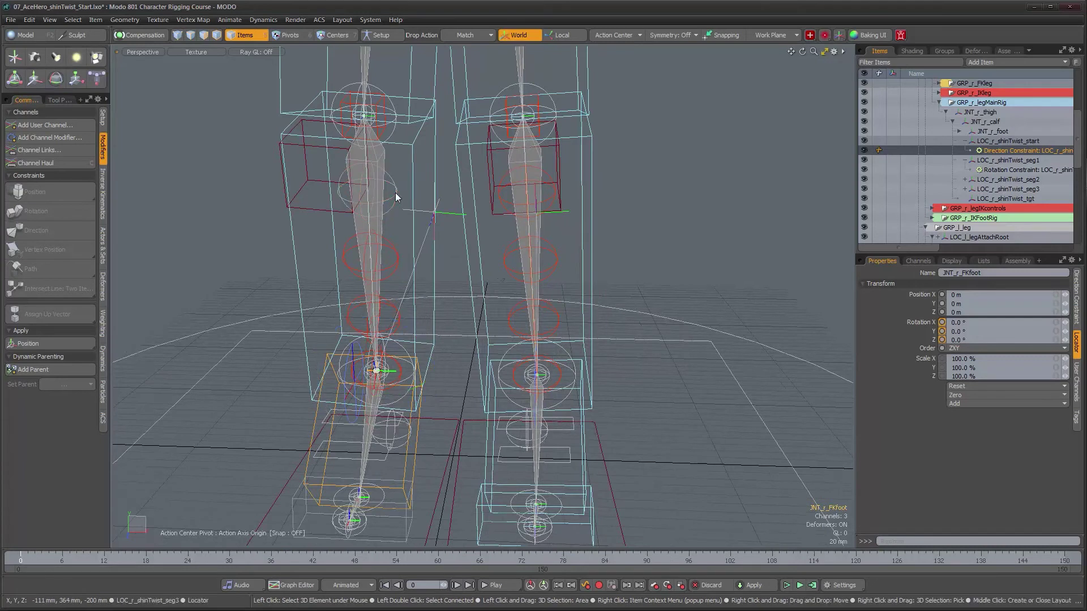
click(966, 188)
click(1001, 199)
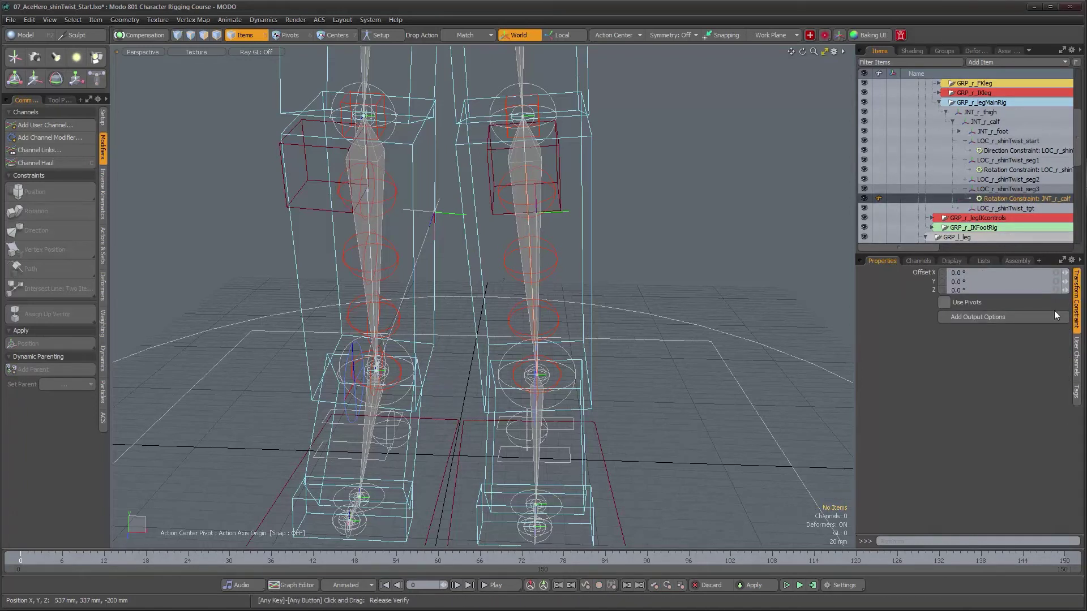
click(917, 261)
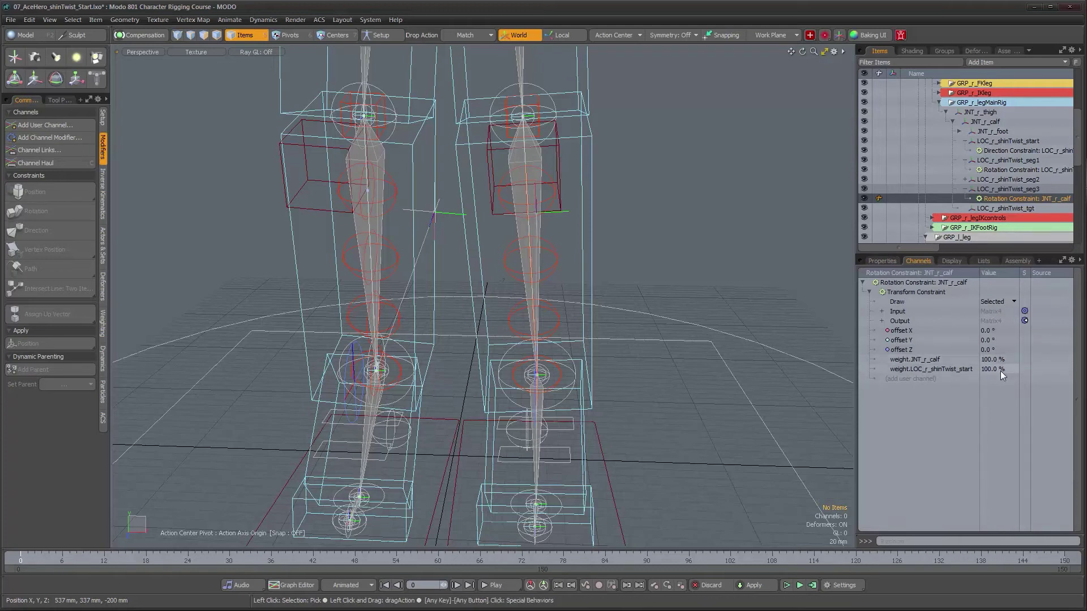
alt+drag(491, 263, 545, 266)
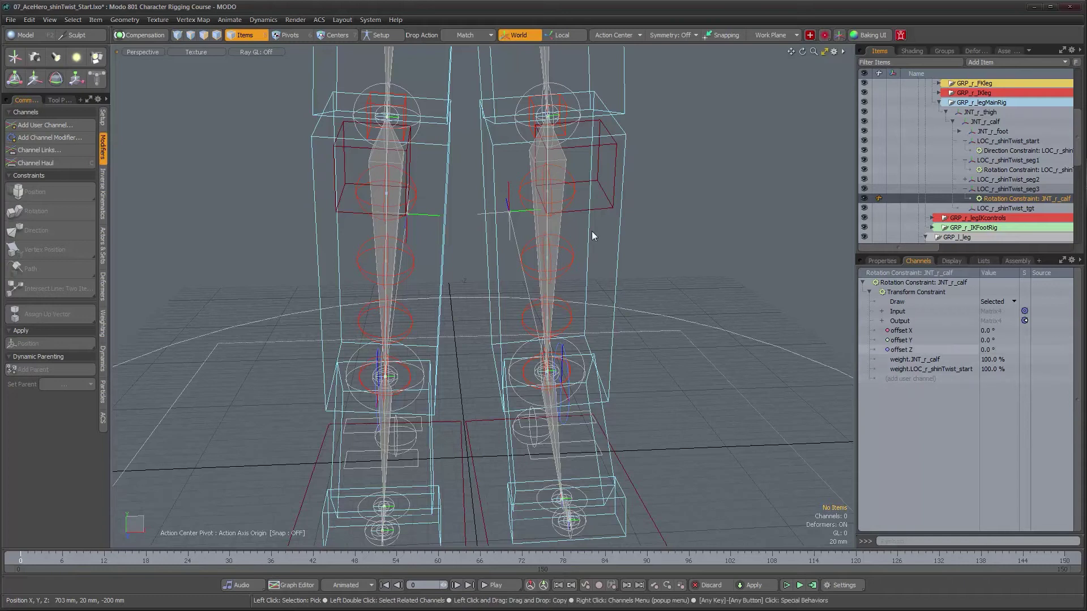
click(993, 361)
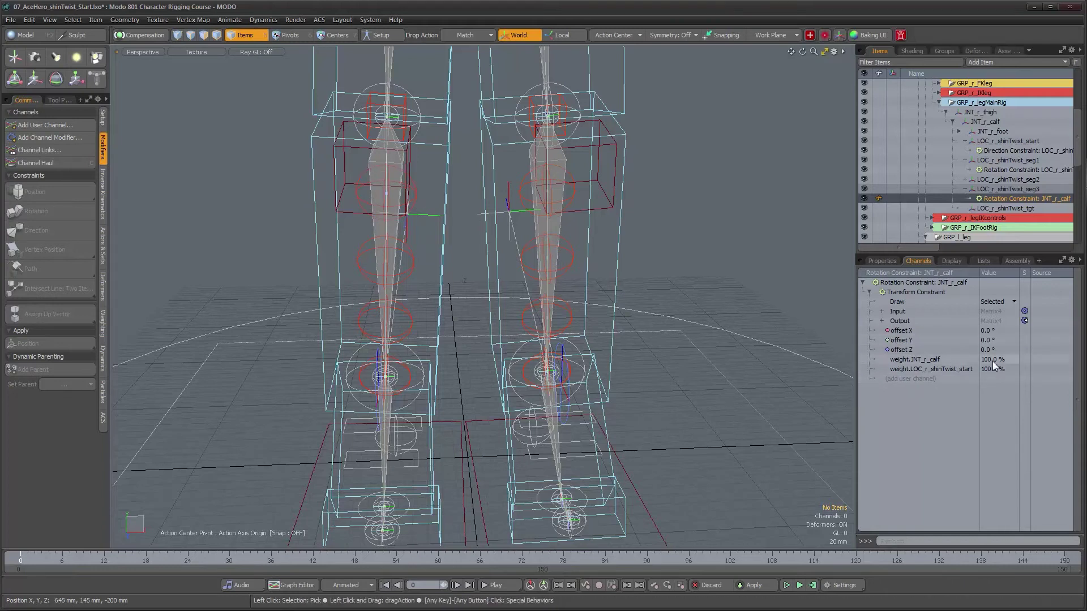
- Weight the rotation constraint on LOC_r_shinTwist_seg3 at 80% for JNT_r_calf and 20% for LOC_r_shinTwist_start
text(80)
key(Return)
click(989, 372)
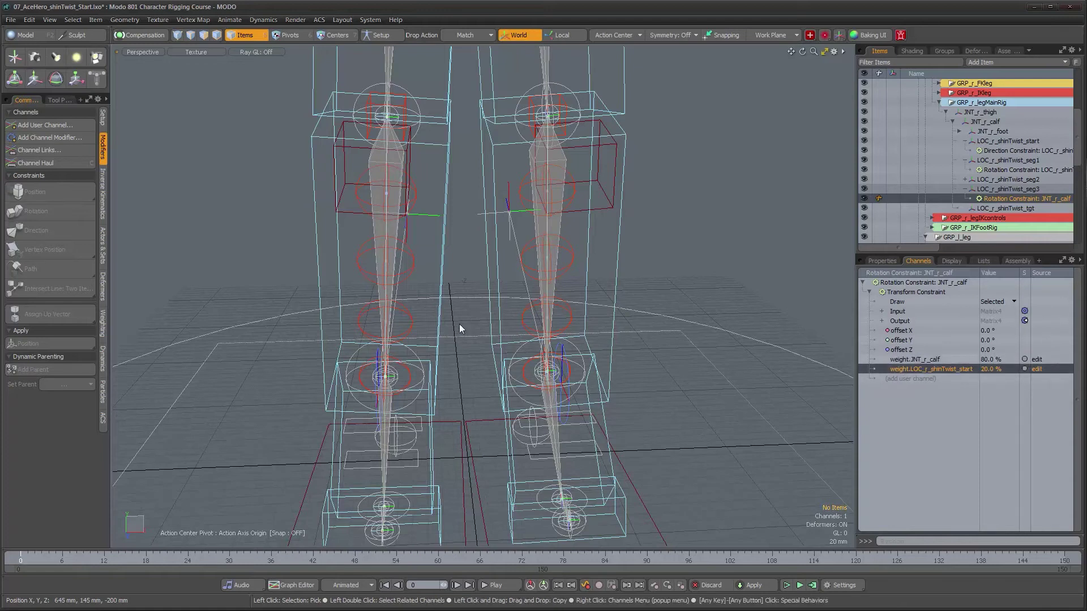
- Rotate JNT_r_FKfoot to test how the right shin twist segments follow the weighted constraint
click(430, 477)
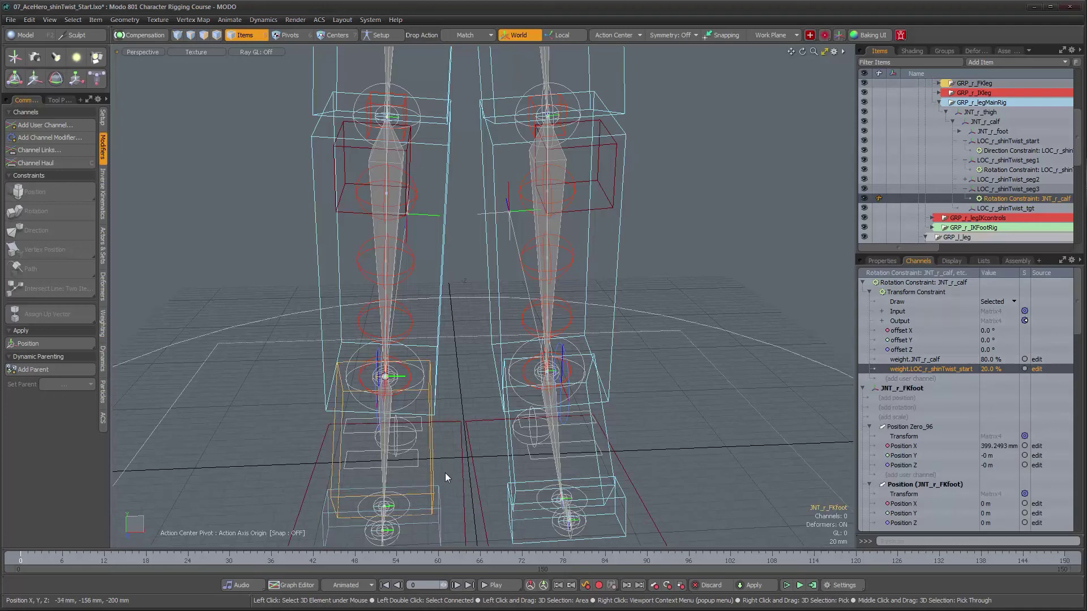
key(e)
alt+drag(441, 468, 436, 480)
drag(408, 414, 500, 491)
ctrl+alt+drag(379, 232, 419, 352)
alt+right_drag(419, 353, 435, 349)
alt+drag(435, 349, 364, 206)
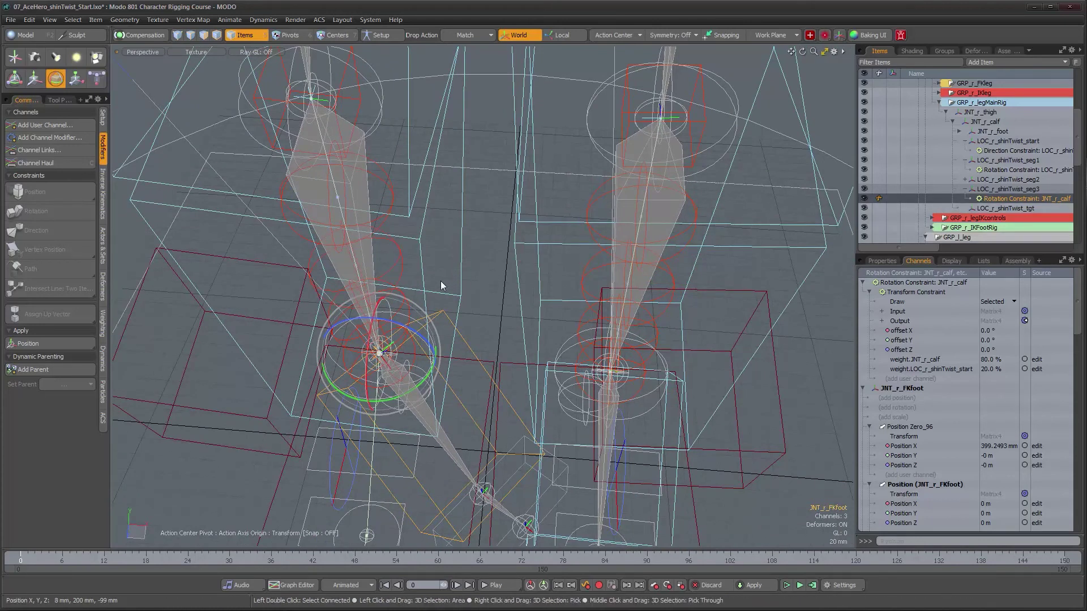
- Examine the rotation constraint weights on LOC_r_shinTwist_seg2 and the orientation of LOC_r_shinTwist_seg3 in the rotated pose
click(392, 270)
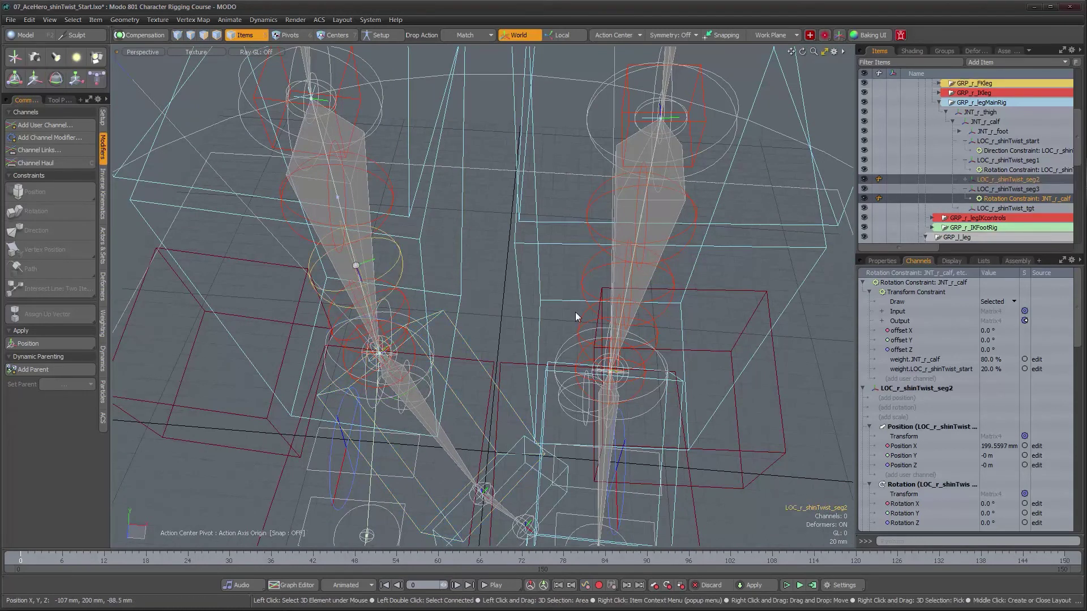
click(964, 179)
click(995, 189)
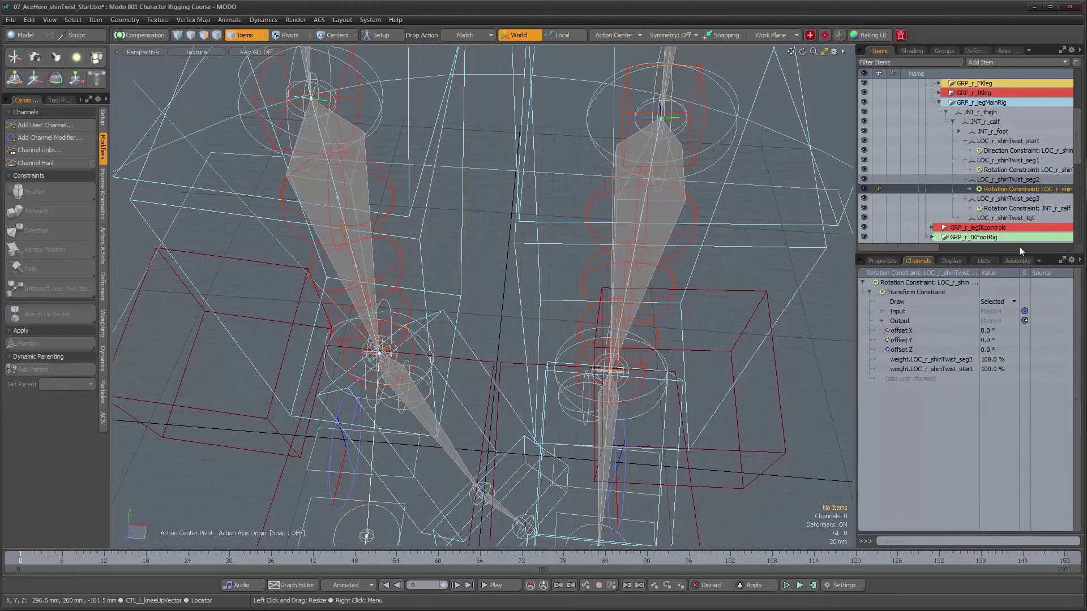
click(1023, 200)
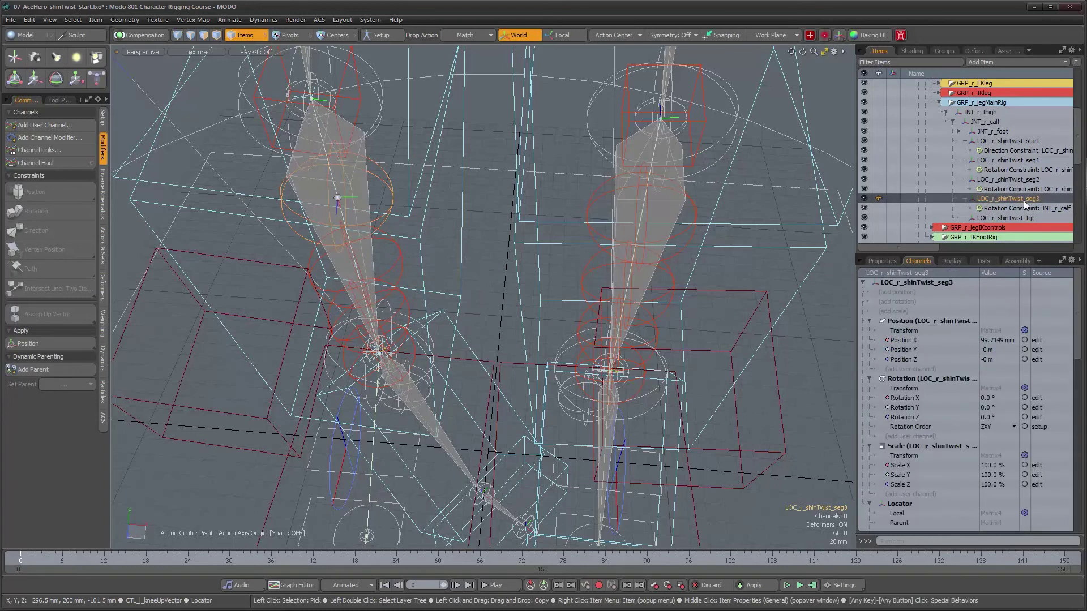
alt+drag(403, 258, 406, 205)
alt+drag(396, 147, 398, 208)
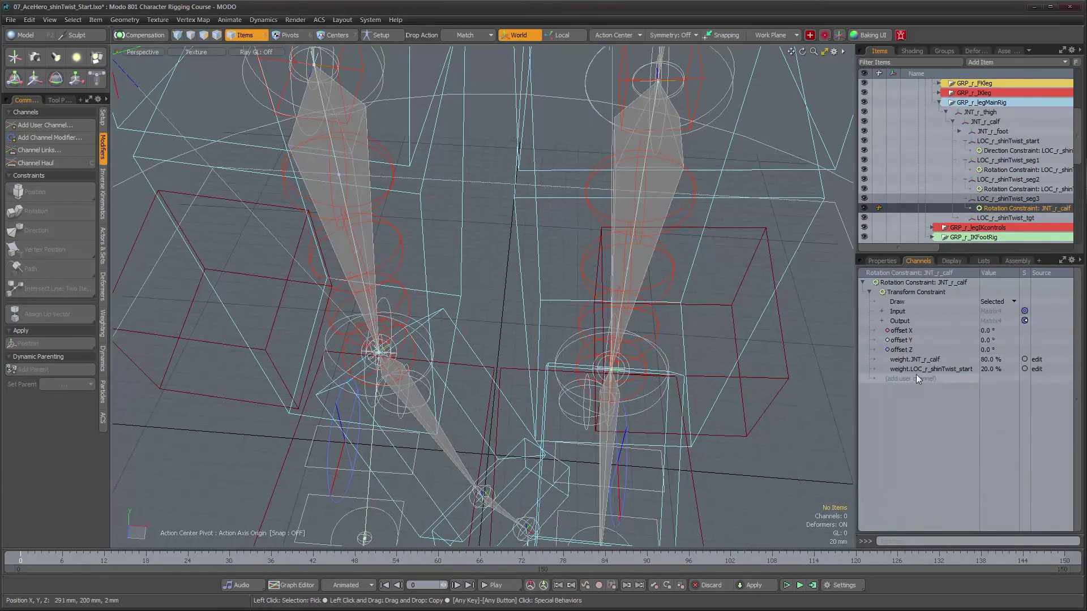
- Try a LOC_r_shinTwist_start weight of 60% on the LOC_r_shinTwist_seg3 rotation constraint
click(987, 369)
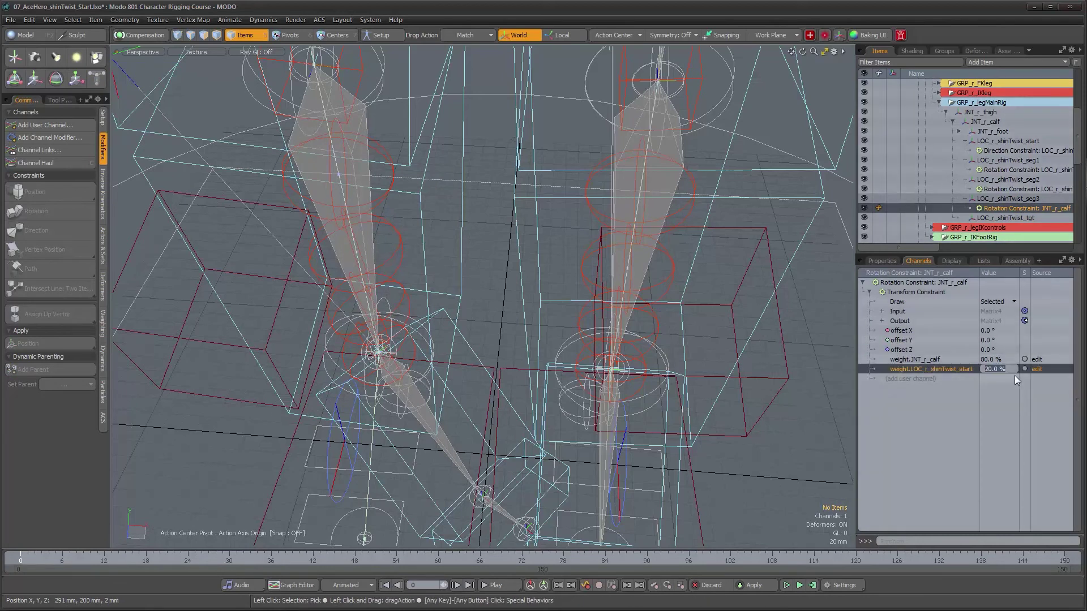
text(60)
key(Return)
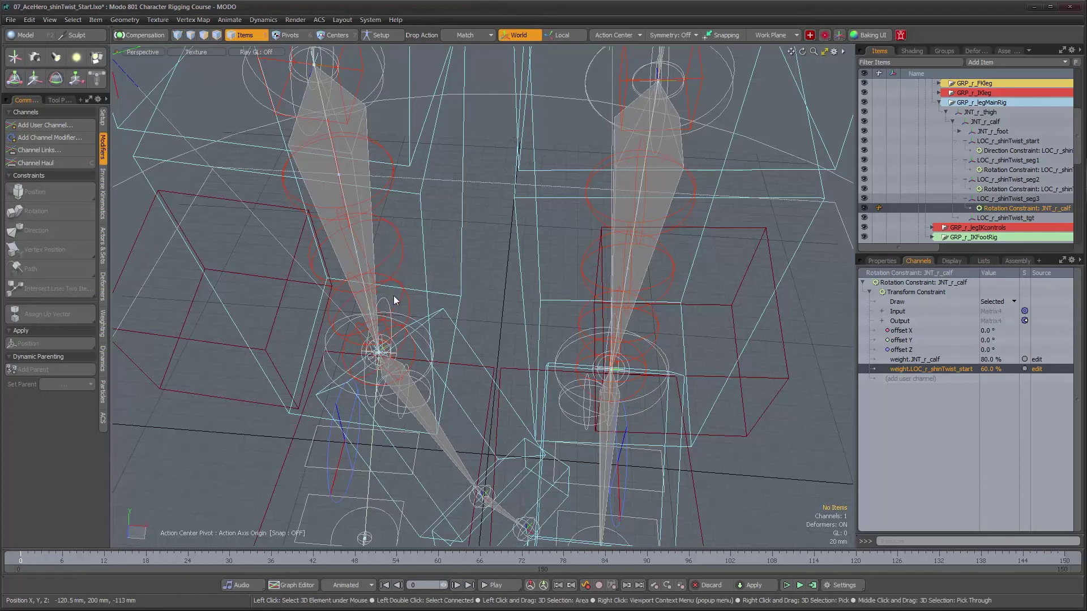
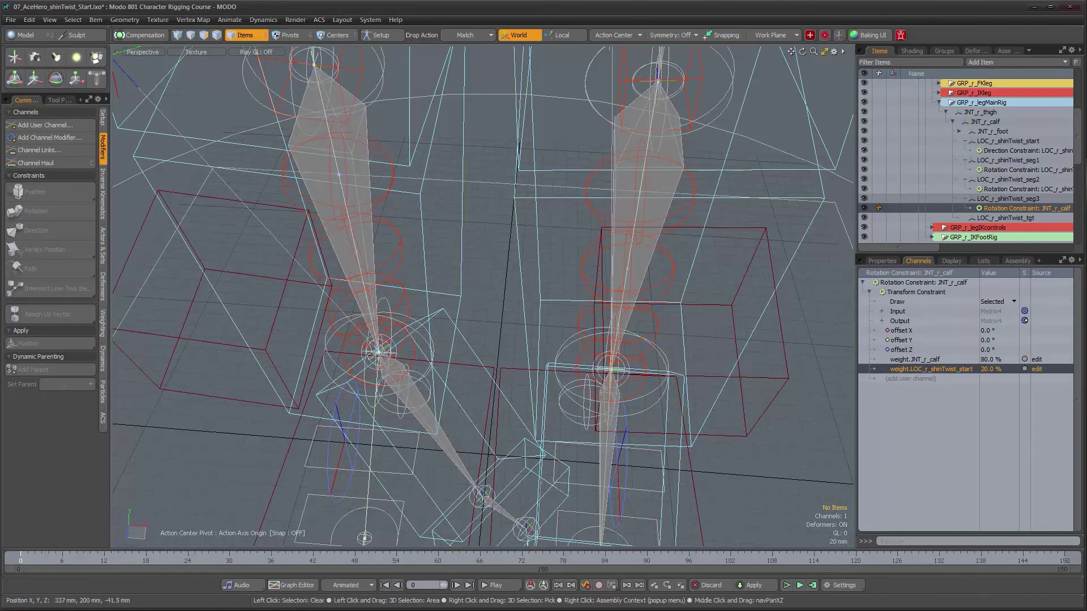
- Show the schematic and open the ACE_Leg Rigs workspace from the assembly overview
key(F3)
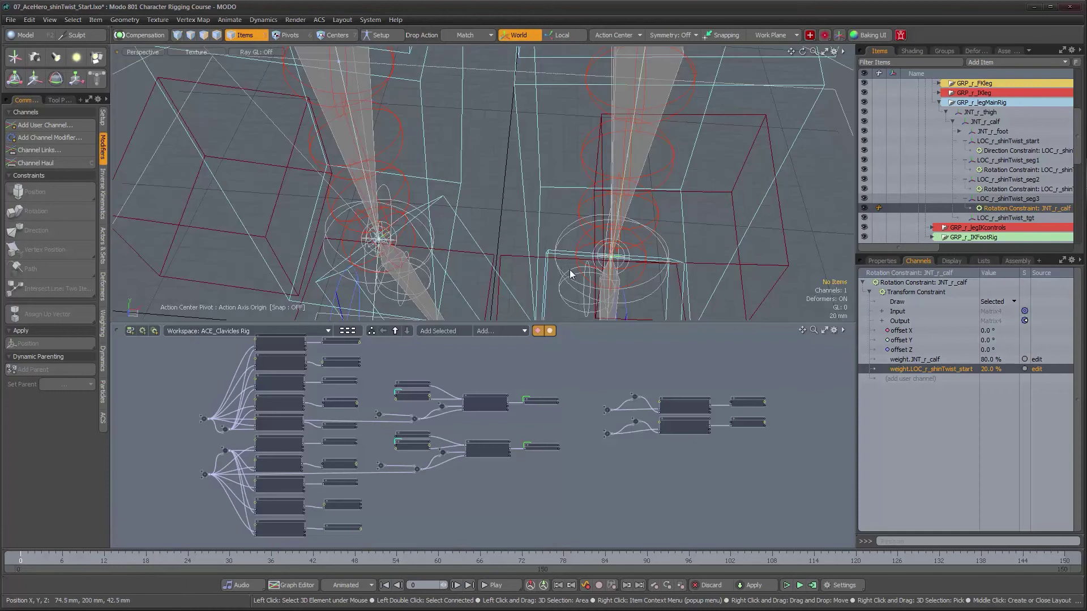
click(394, 331)
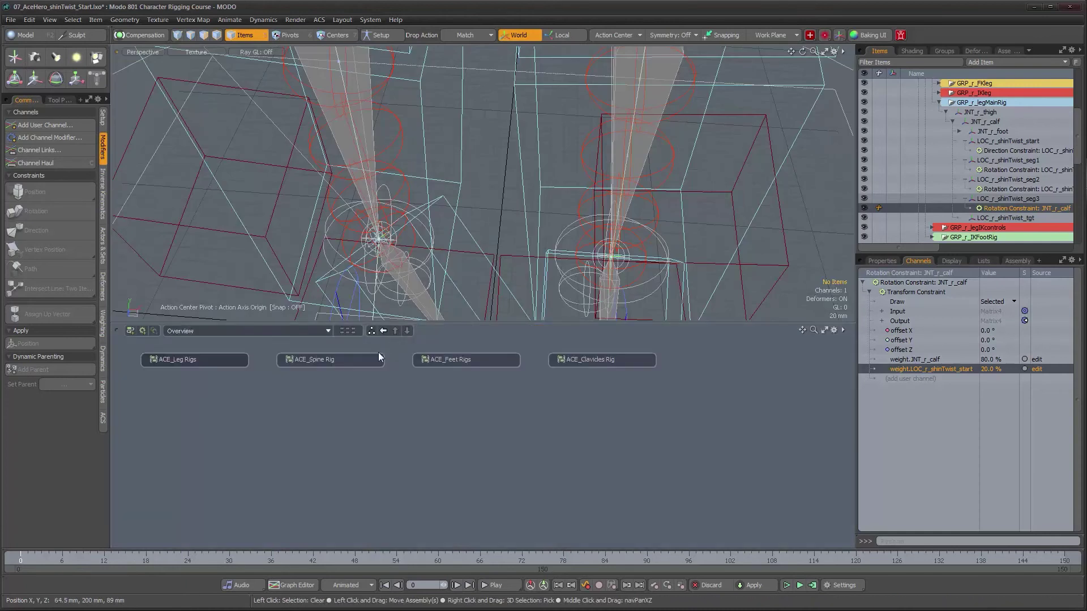
double_click(188, 362)
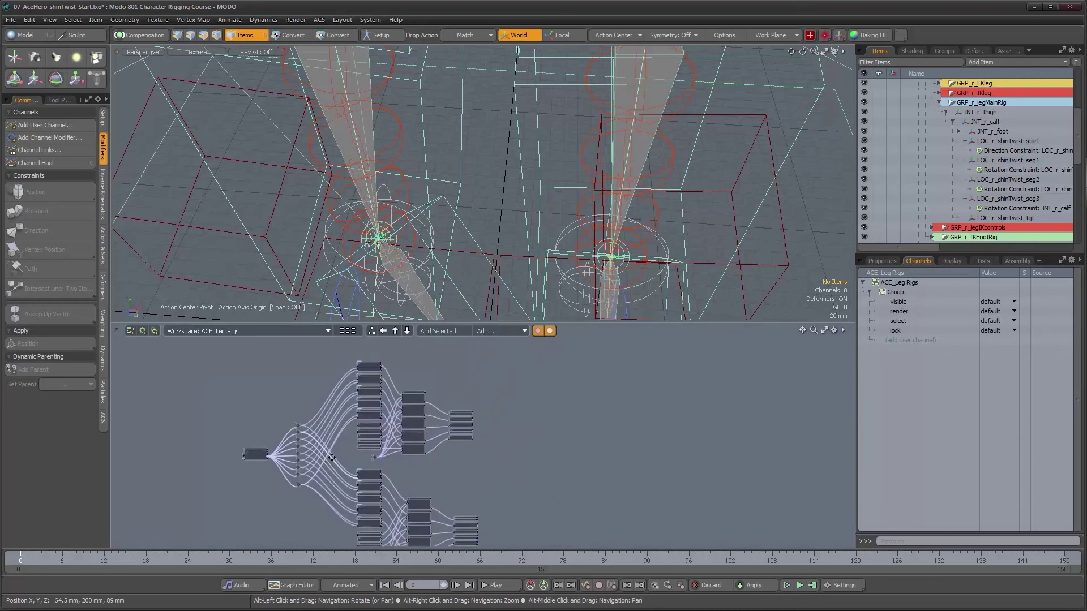
alt+drag(410, 451, 415, 488)
alt+drag(403, 425, 406, 476)
alt+right_drag(405, 438, 483, 430)
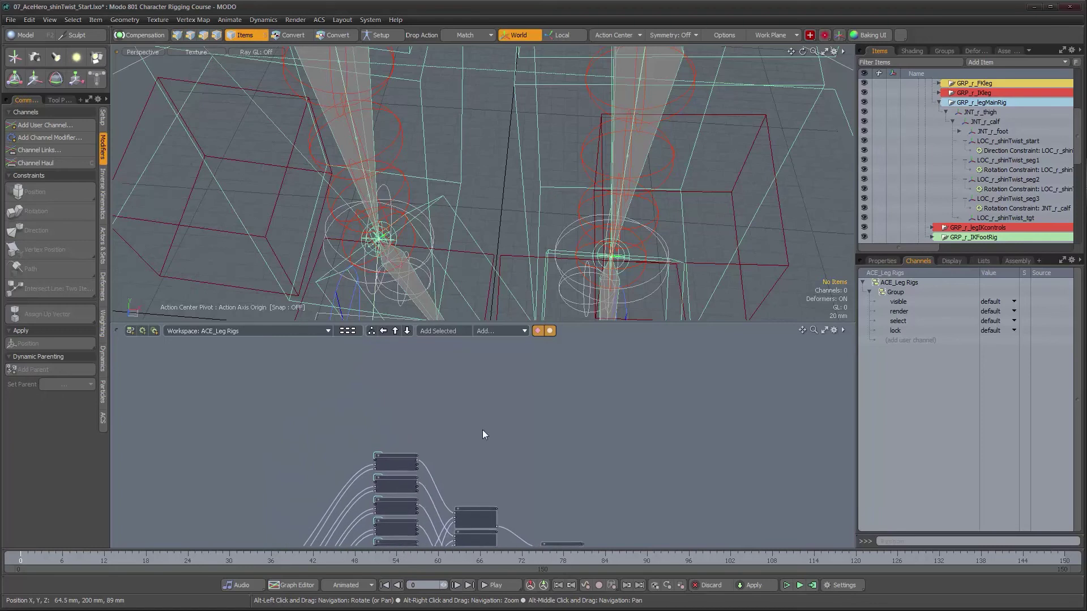
- Add LOC_r_shinTwist_seg3 with its rotation constraint to the schematic and place both beside the right leg joint nodes
click(381, 86)
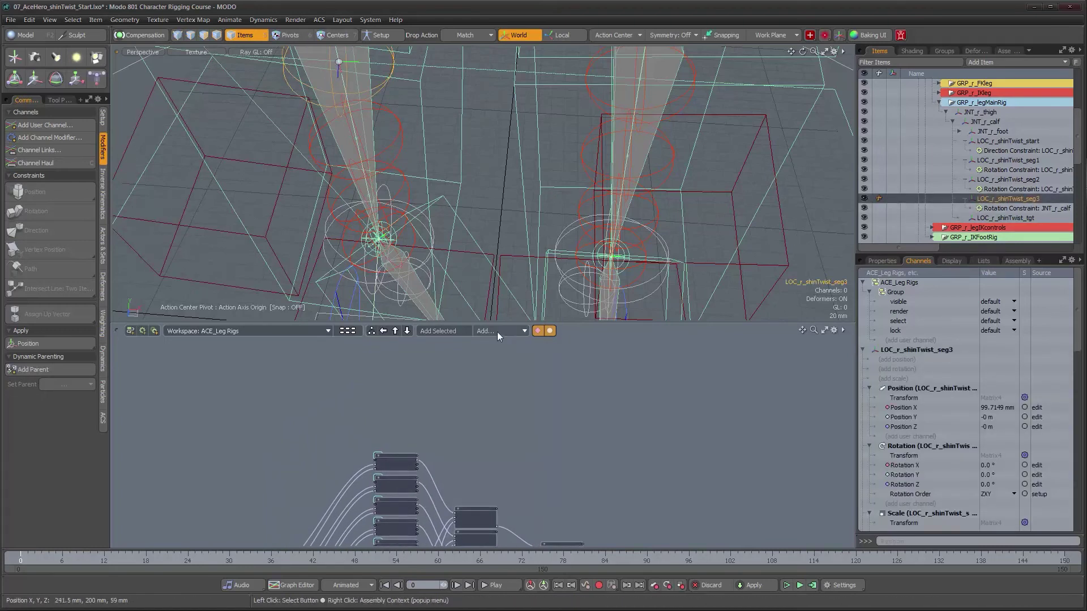
click(454, 331)
alt+drag(608, 477, 599, 334)
alt+drag(623, 444, 643, 516)
alt+drag(599, 362, 630, 535)
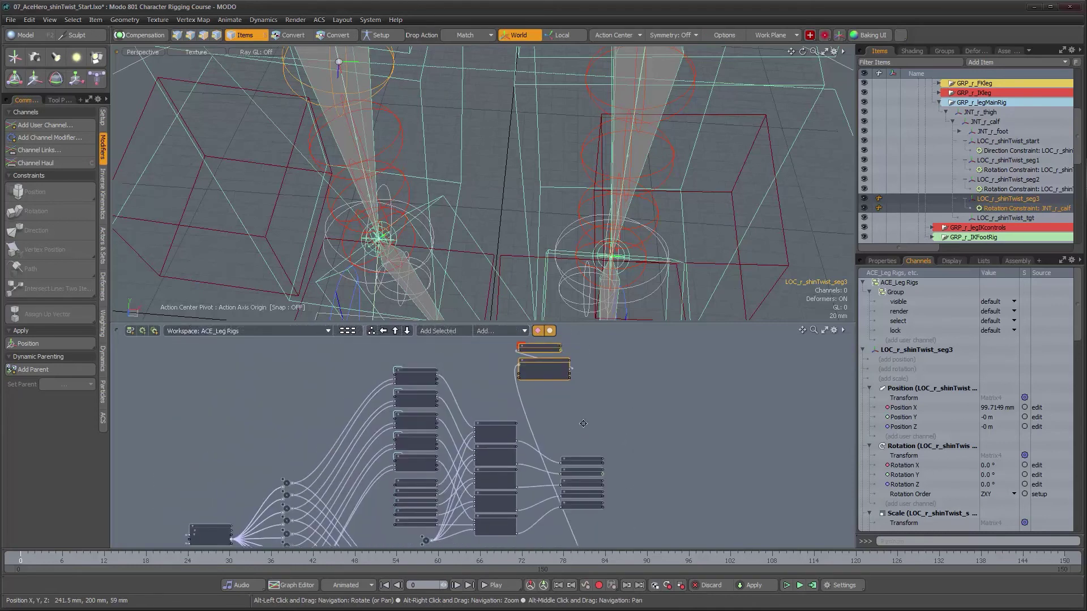
mouse_move(534, 346)
mouse_down()
mouse_move(657, 438)
mouse_move(755, 490)
mouse_up()
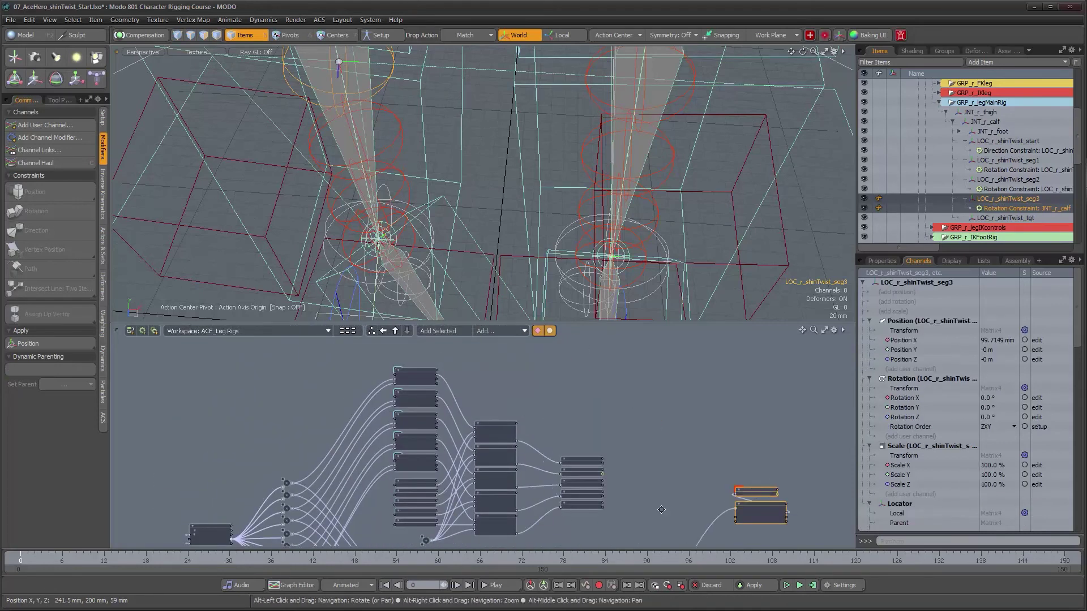
alt+drag(660, 510, 623, 350)
mouse_move(674, 430)
alt+mouse_down()
mouse_move(660, 385)
mouse_move(674, 444)
alt+mouse_up()
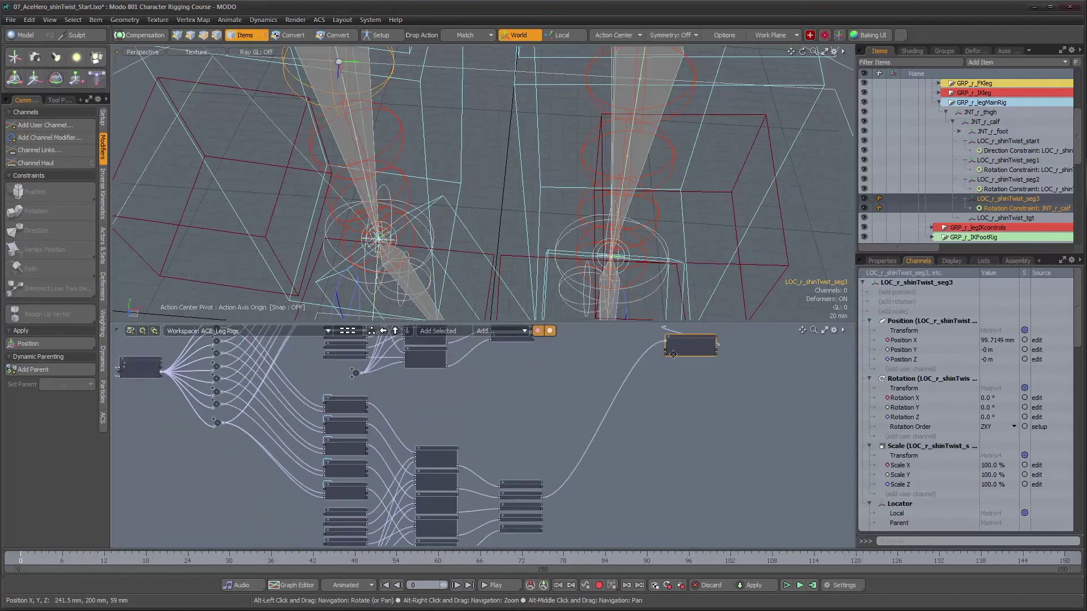
drag(685, 336, 629, 496)
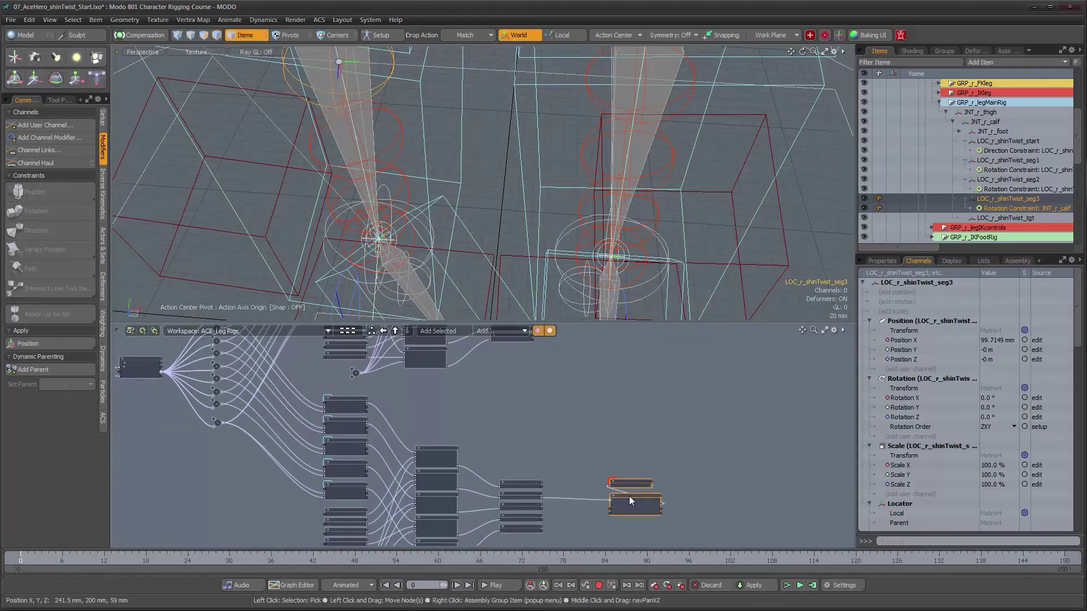
- Arrange the rotation constraint node level with JNT_r_calf and the LOC_r_shinTwist_seg3 node after its output
alt+right_drag(532, 487, 575, 487)
alt+drag(575, 488, 524, 420)
mouse_move(512, 421)
alt+right_down()
mouse_move(541, 421)
mouse_move(528, 421)
alt+right_up()
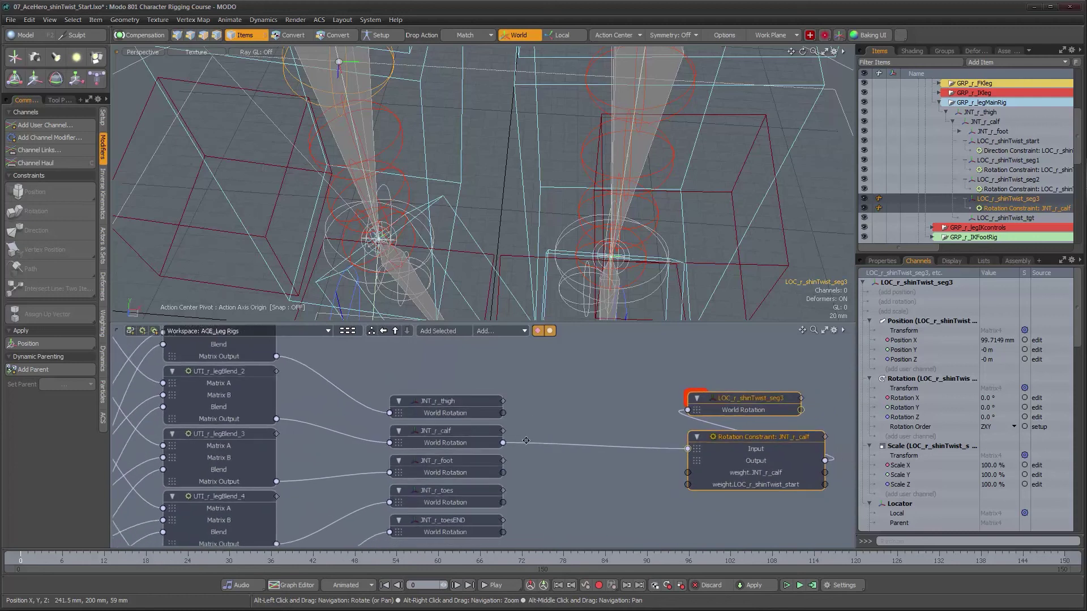
alt+drag(826, 485, 658, 485)
click(695, 492)
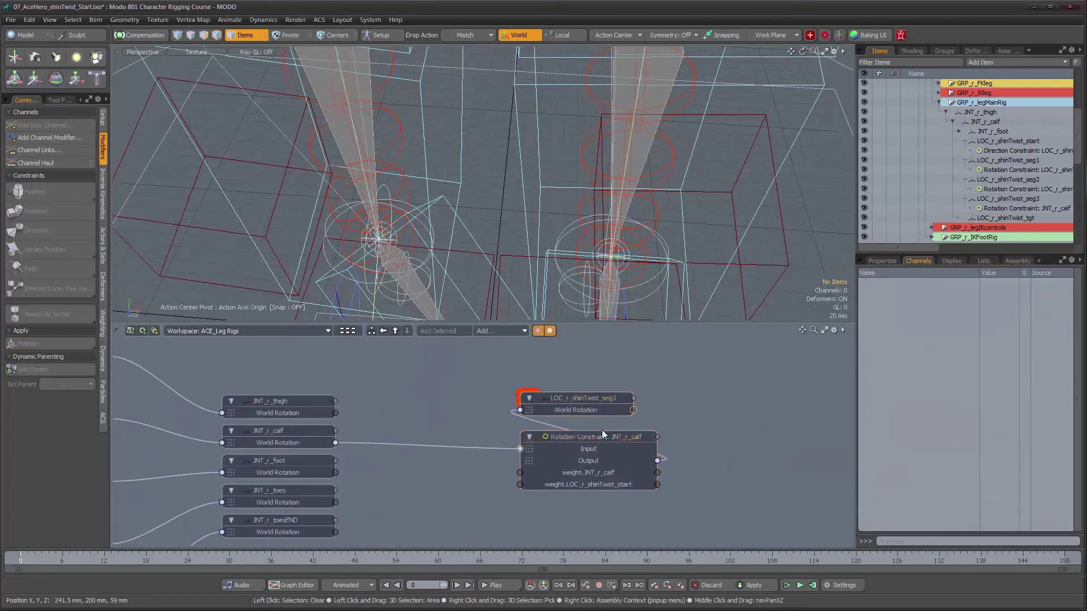
drag(608, 398, 796, 447)
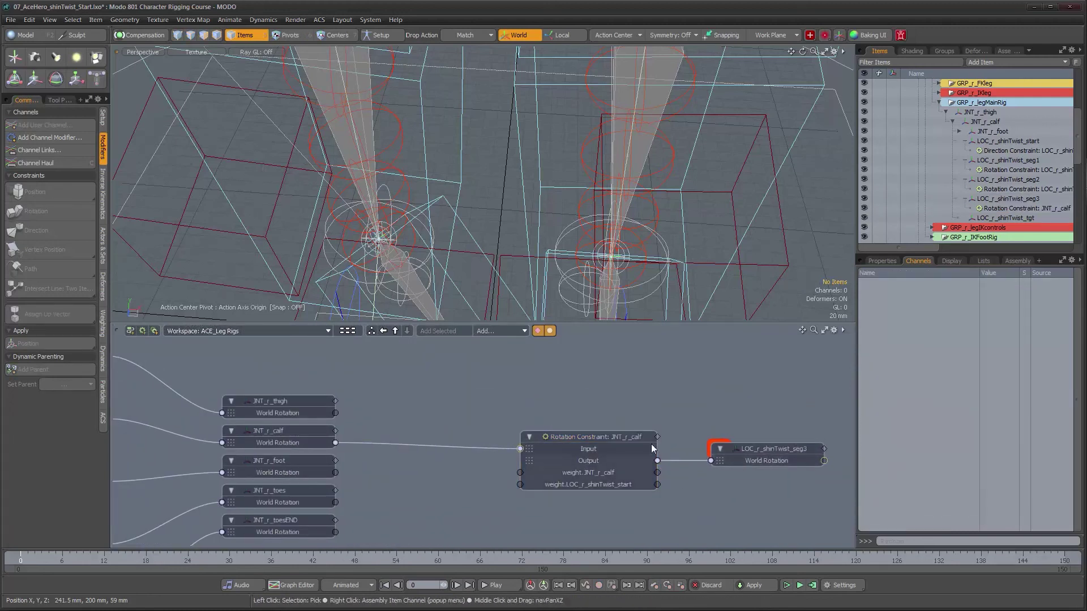
drag(617, 436, 649, 434)
drag(748, 448, 779, 433)
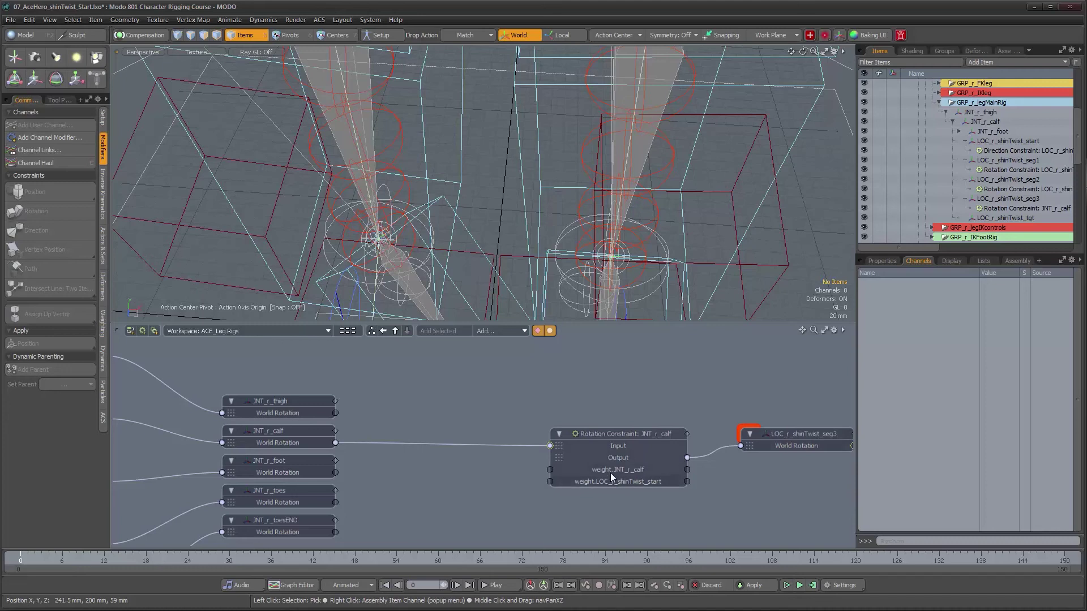
- Add a Basic Math:Add modifier to the schematic and place it above the joint nodes, before the rotation constraint
alt+drag(521, 403, 577, 401)
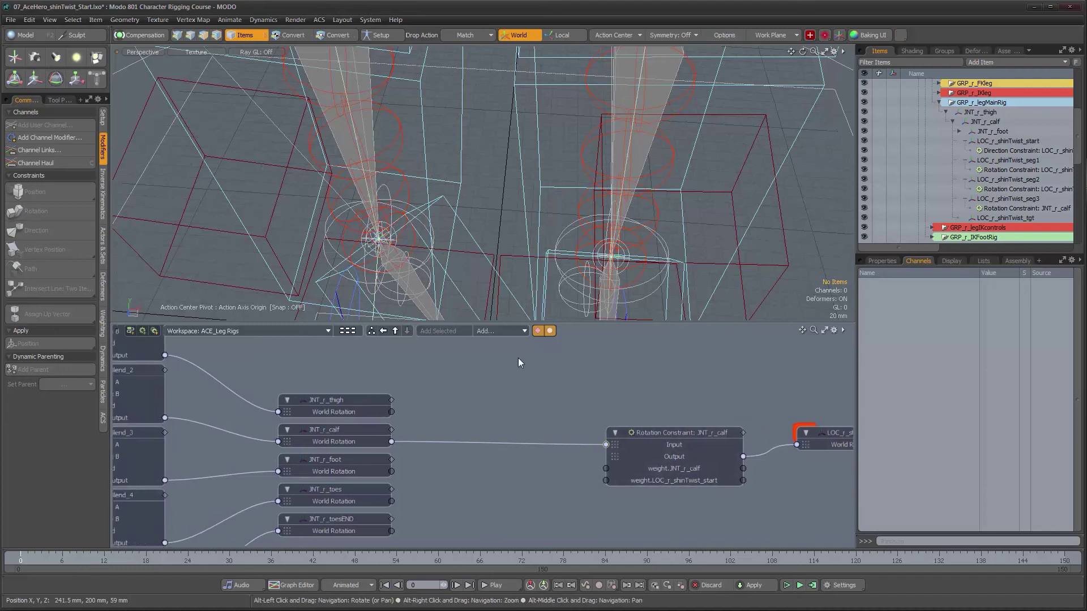
click(494, 334)
mouse_move(563, 334)
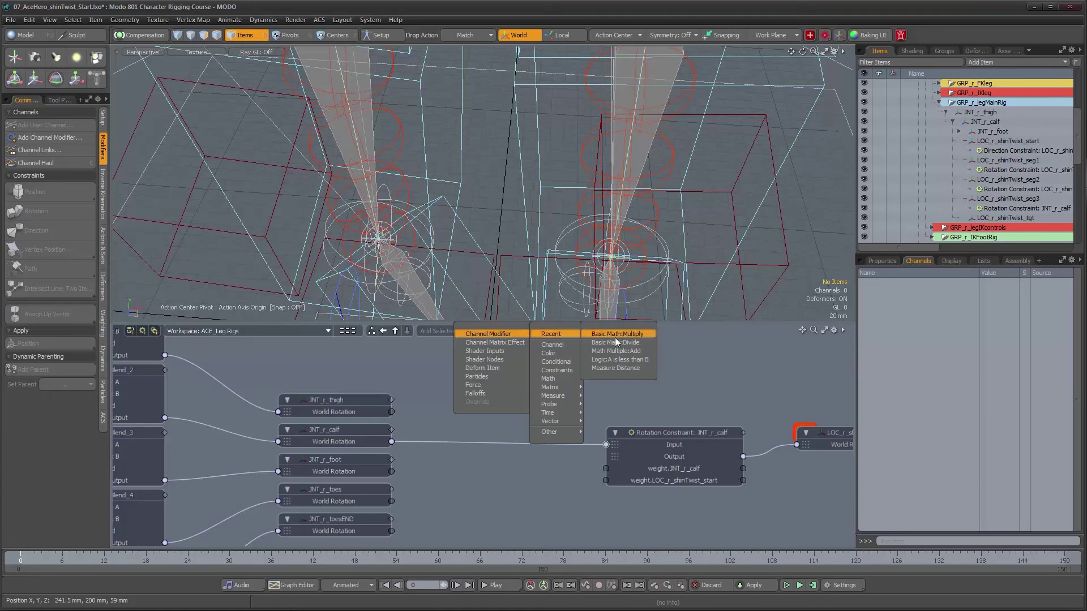
mouse_move(562, 378)
click(621, 398)
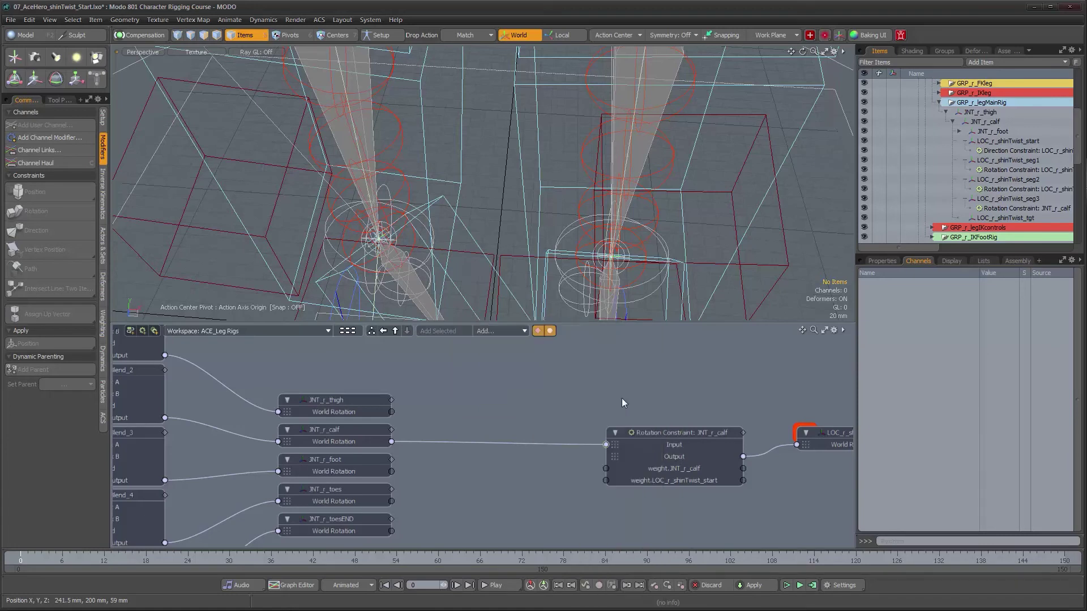
drag(522, 487, 463, 368)
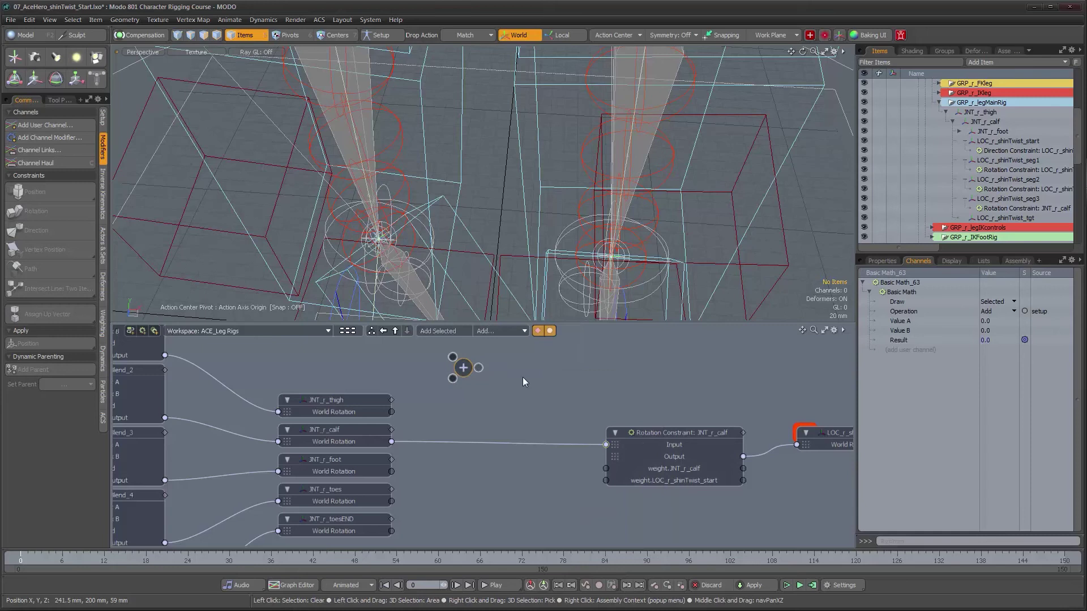
- Add a Basic Math:Subtract modifier and place it between the add node and the rotation constraint
right_click(491, 334)
mouse_move(568, 377)
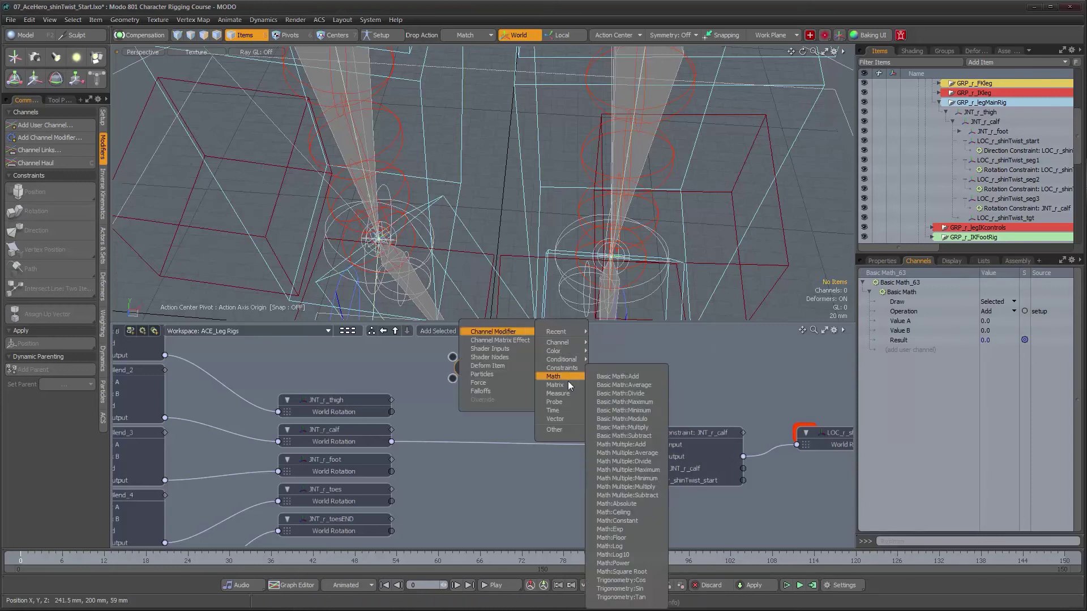
click(640, 435)
drag(464, 488, 515, 402)
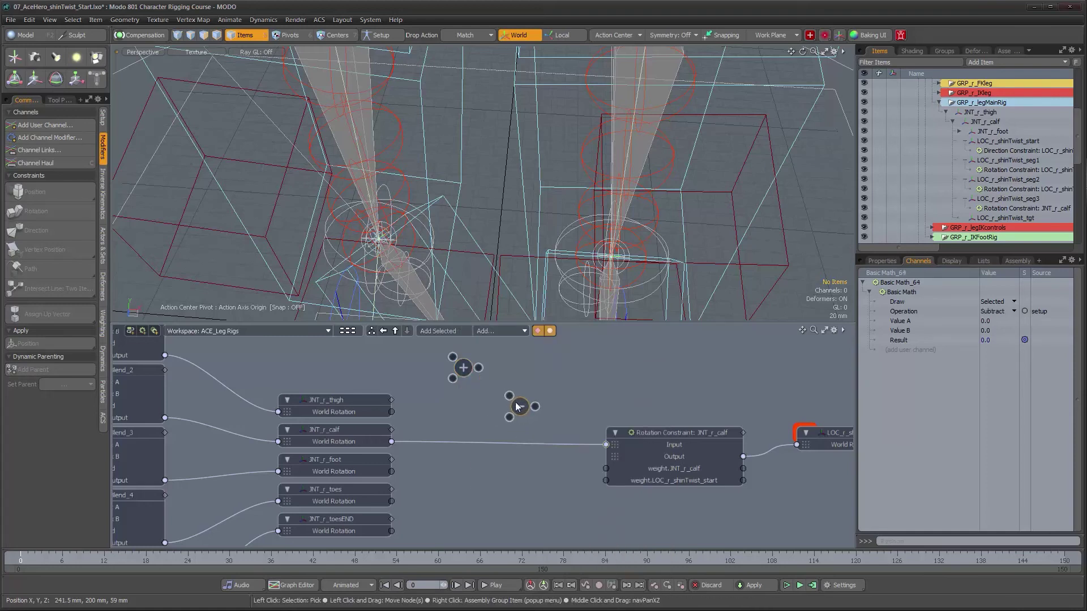
- Set the subtract node's Value A to 1 and link the add node's result to its Value B
click(985, 322)
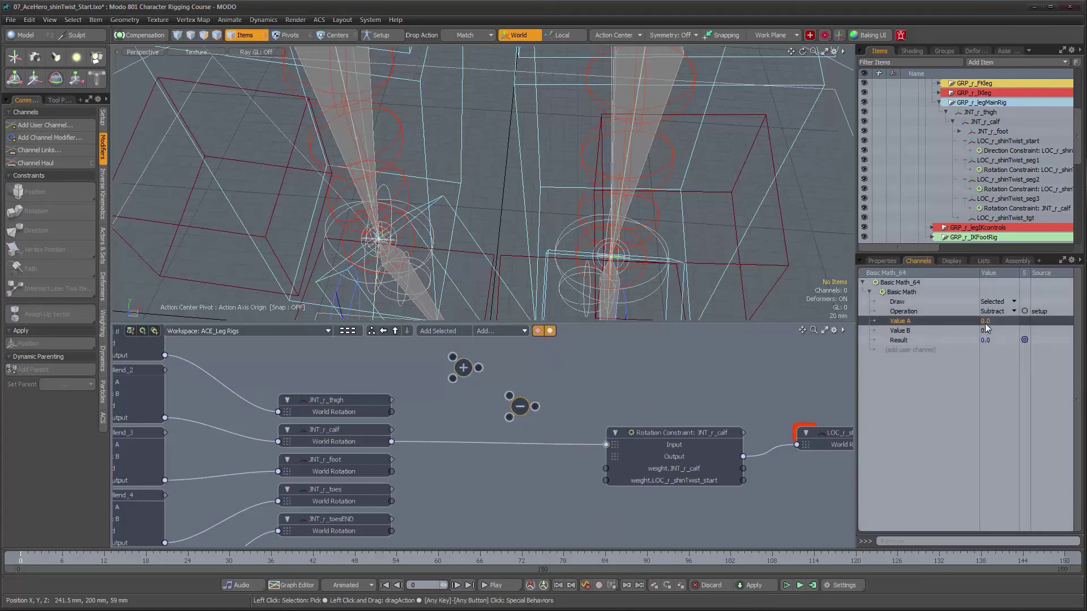
text(1)
key(Return)
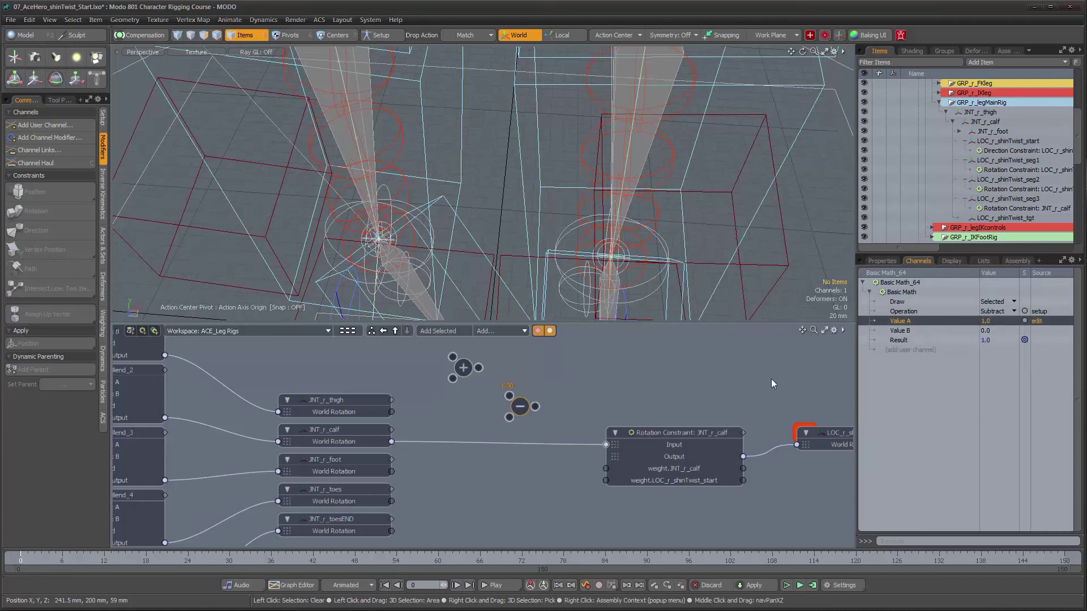
drag(501, 414, 568, 414)
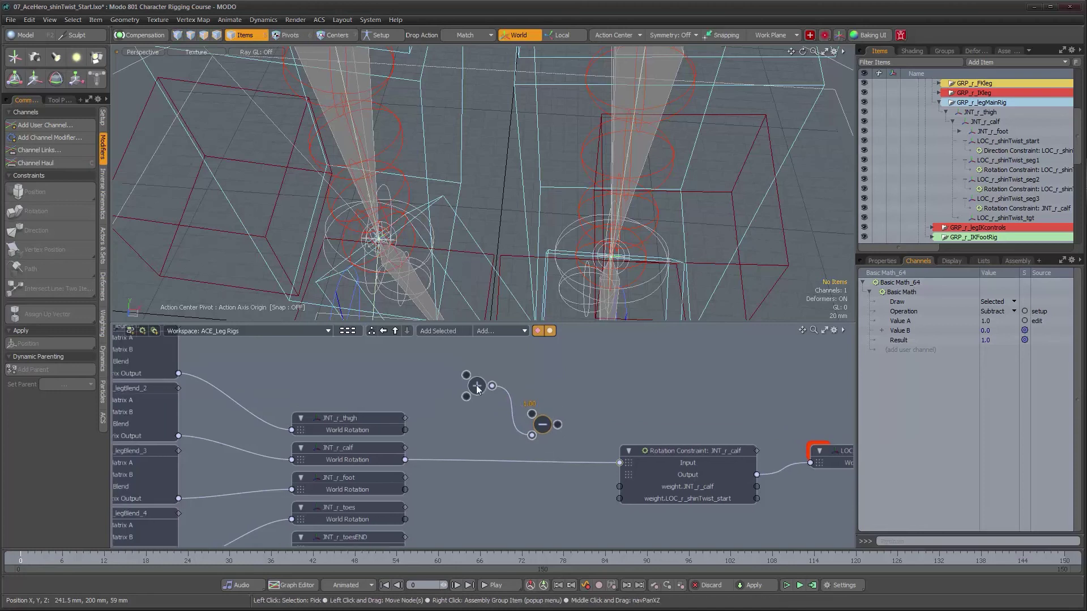
- Rename the Basic Math add node as UTI_R_calfTwistBias
click(476, 385)
right_click(476, 386)
click(477, 388)
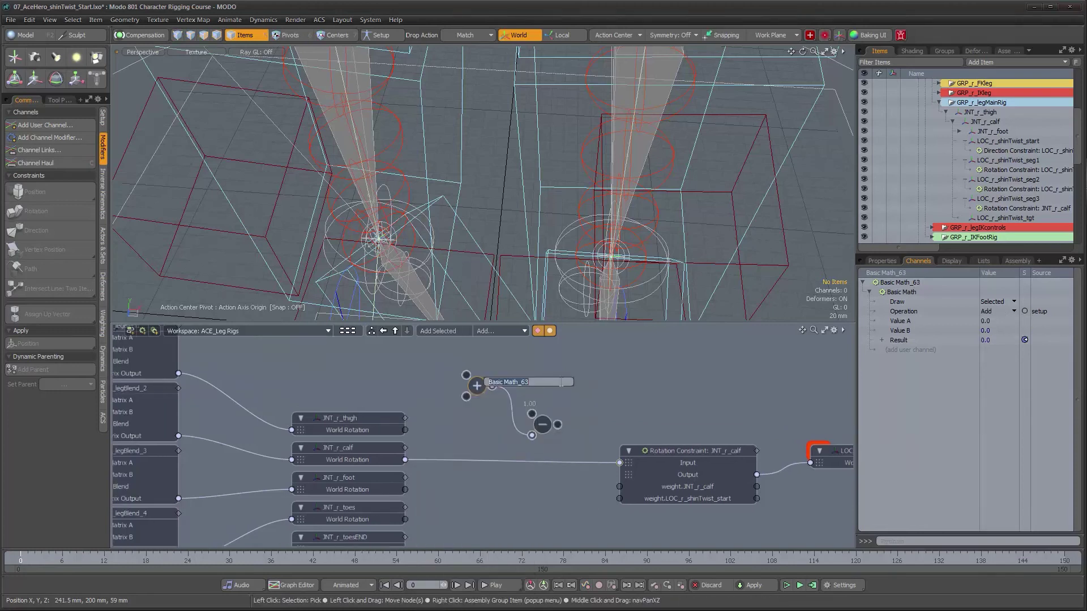
text(UTI_R_calfTwistBias)
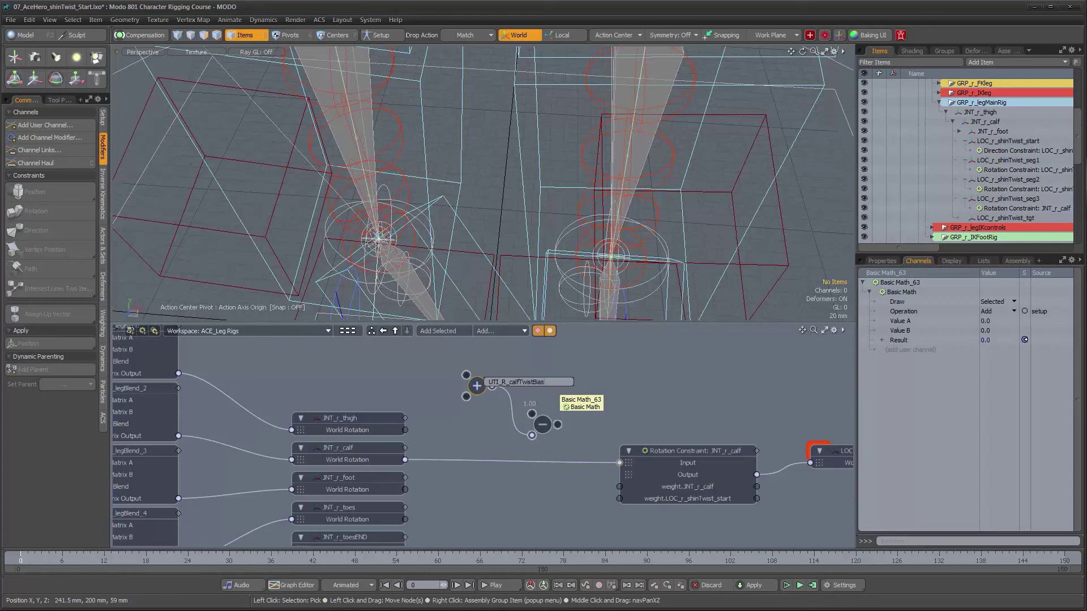
key(Return)
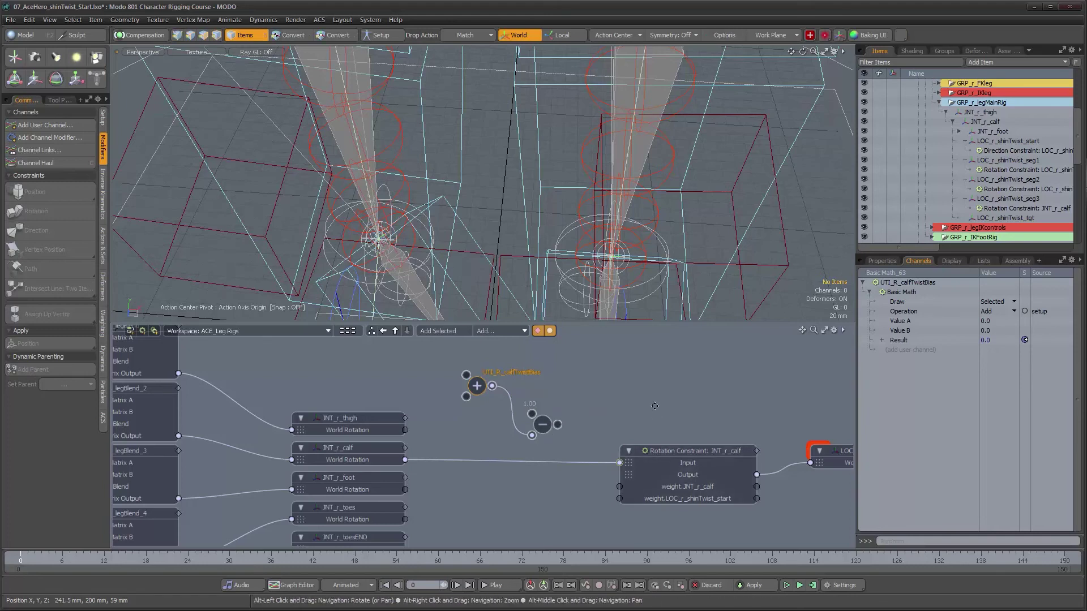
- Set Value A of the UTI_R_calfTwistBias add node to 0.8
alt+drag(618, 414, 617, 396)
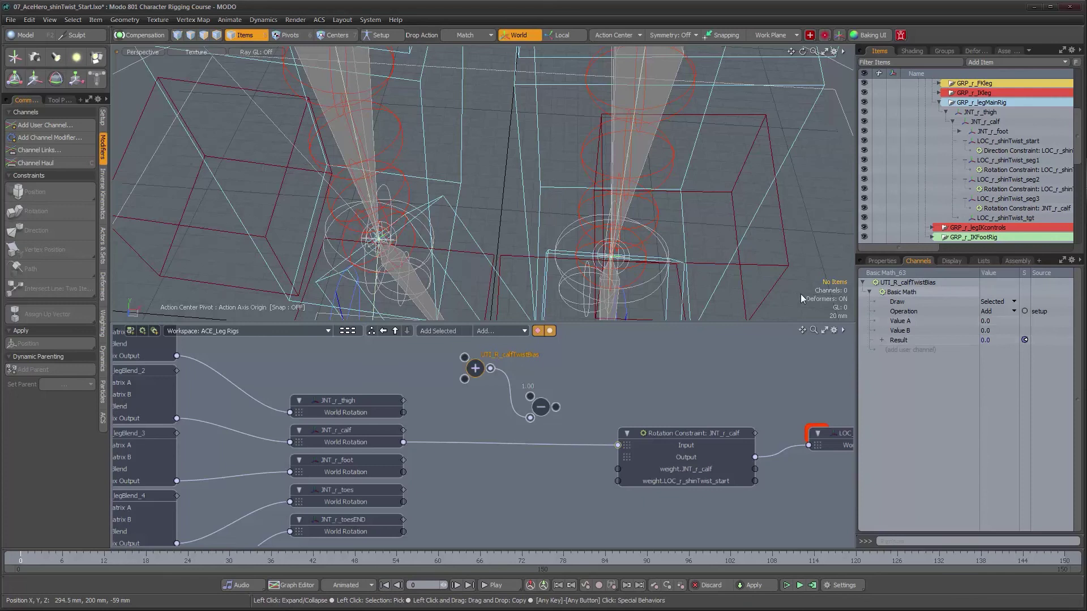
click(713, 434)
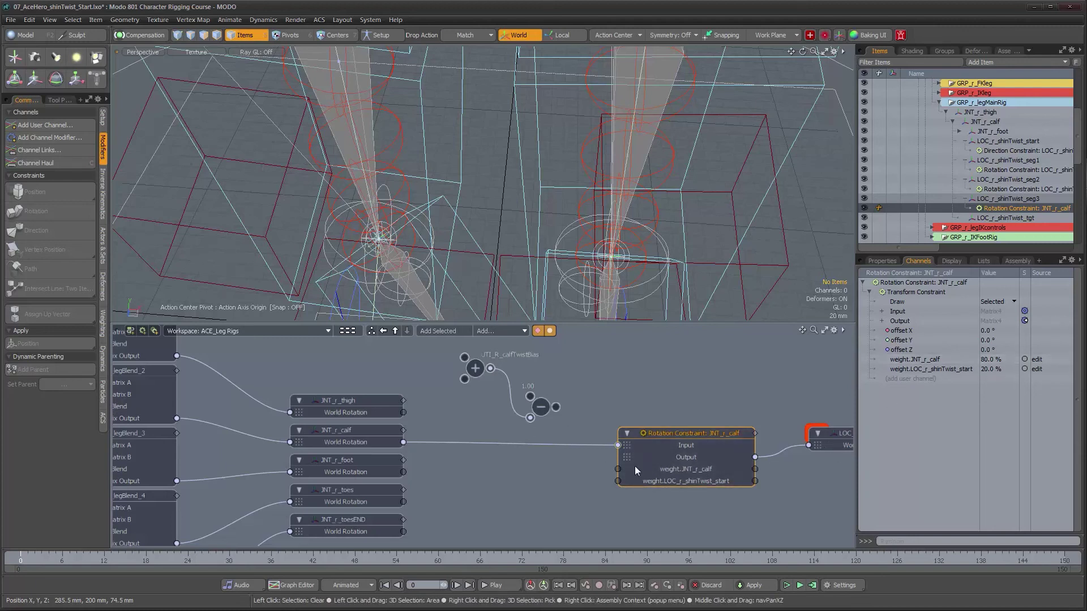
click(475, 368)
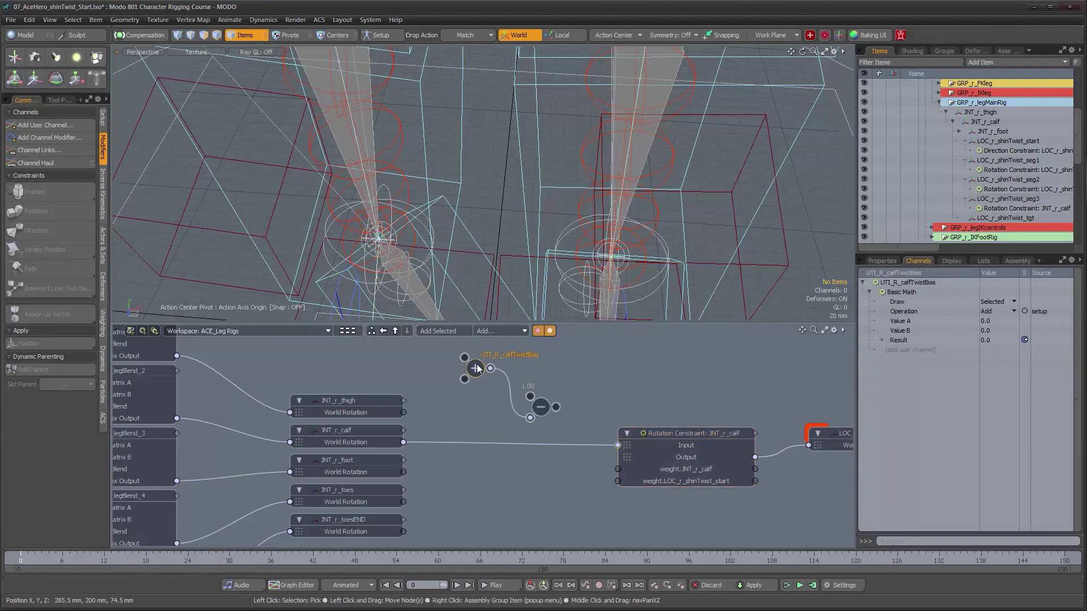
click(990, 322)
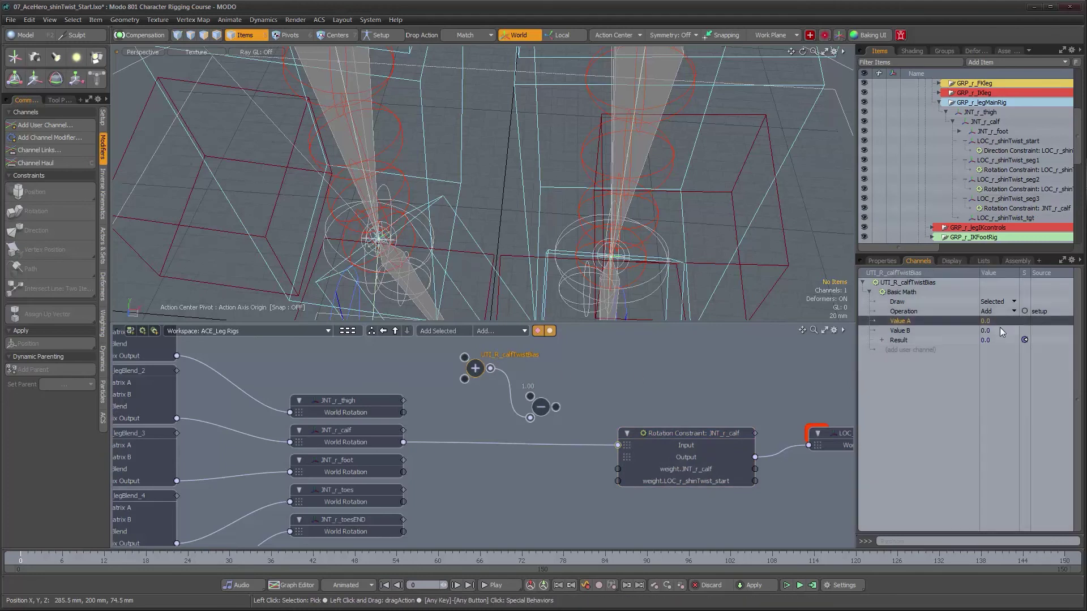
text(0.8)
key(Return)
- Link the UTI_R_calfTwistBias result to the constraint's weight.JNT_r_calf, and the subtract node's result to weight.LOC_r_shinTwist_start
drag(544, 409, 541, 416)
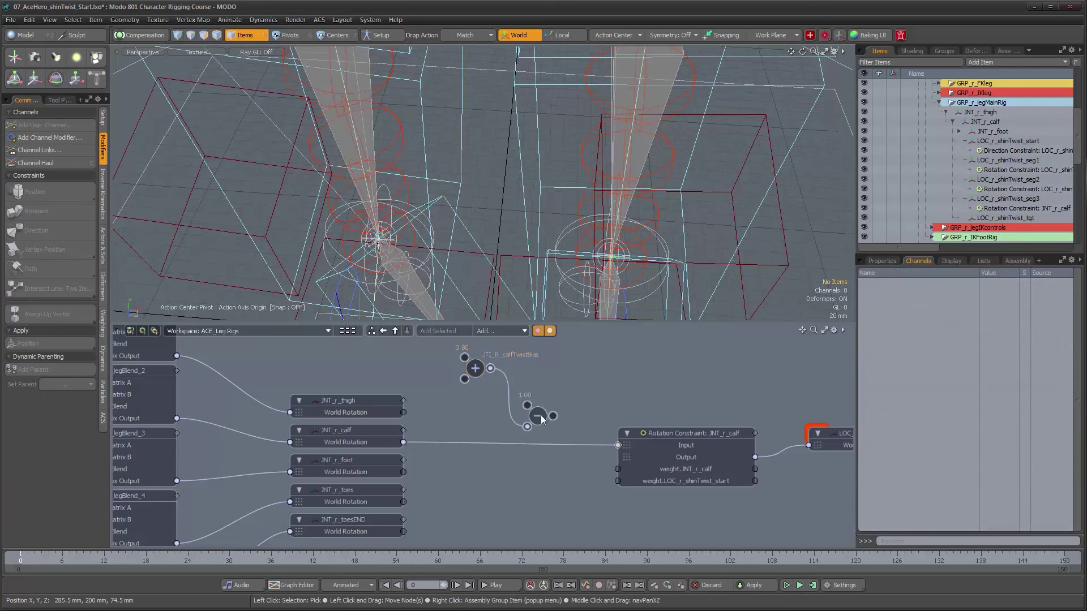
drag(491, 369, 643, 472)
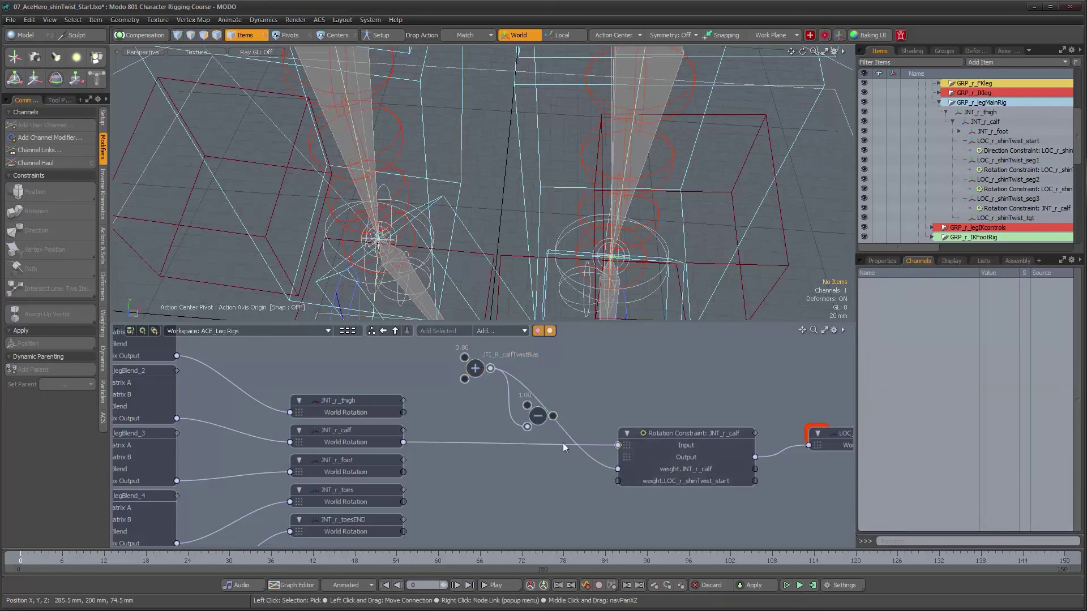
drag(553, 417, 618, 481)
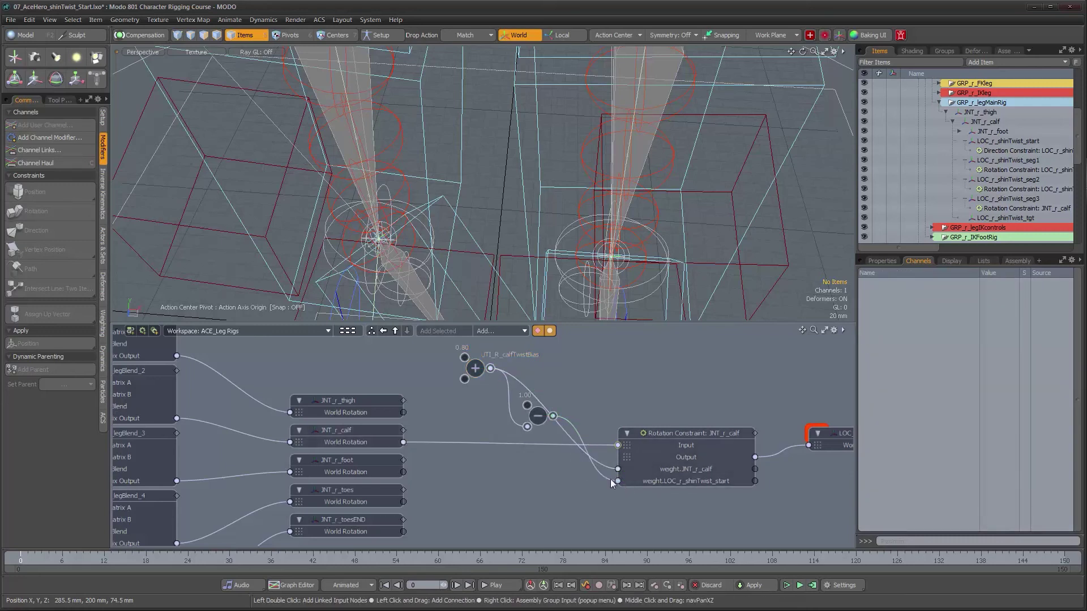
drag(532, 421, 524, 423)
mouse_move(471, 370)
mouse_down()
mouse_move(496, 365)
mouse_move(475, 364)
mouse_up()
scroll(583, 426, down, 3)
- Vary Value A of UTI_R_calfTwistBias to test the right shin twist, and return it to 0.8
click(507, 376)
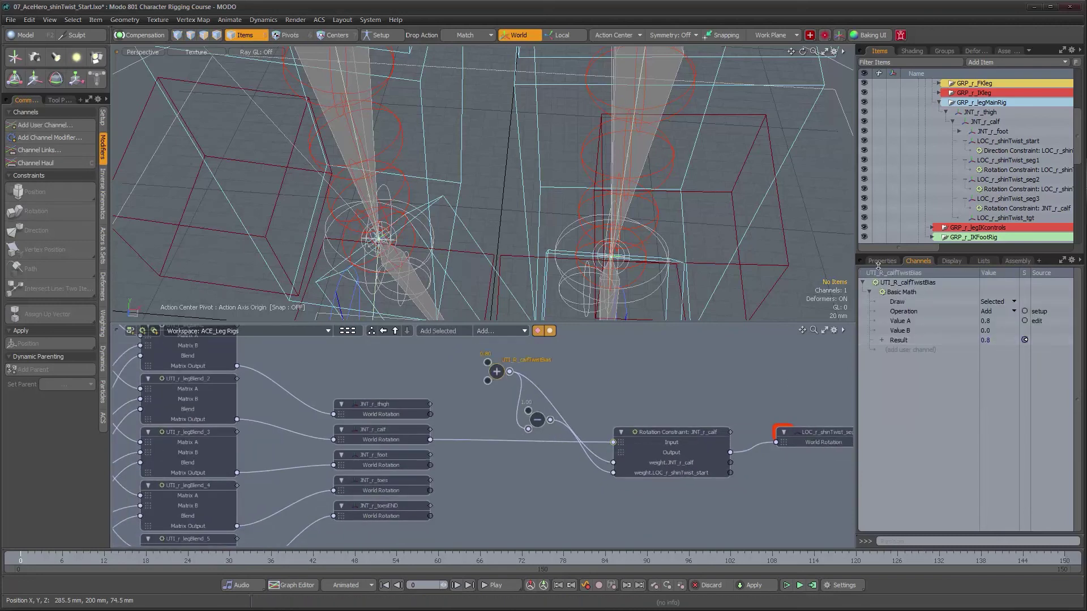
click(881, 262)
alt+drag(514, 230, 465, 226)
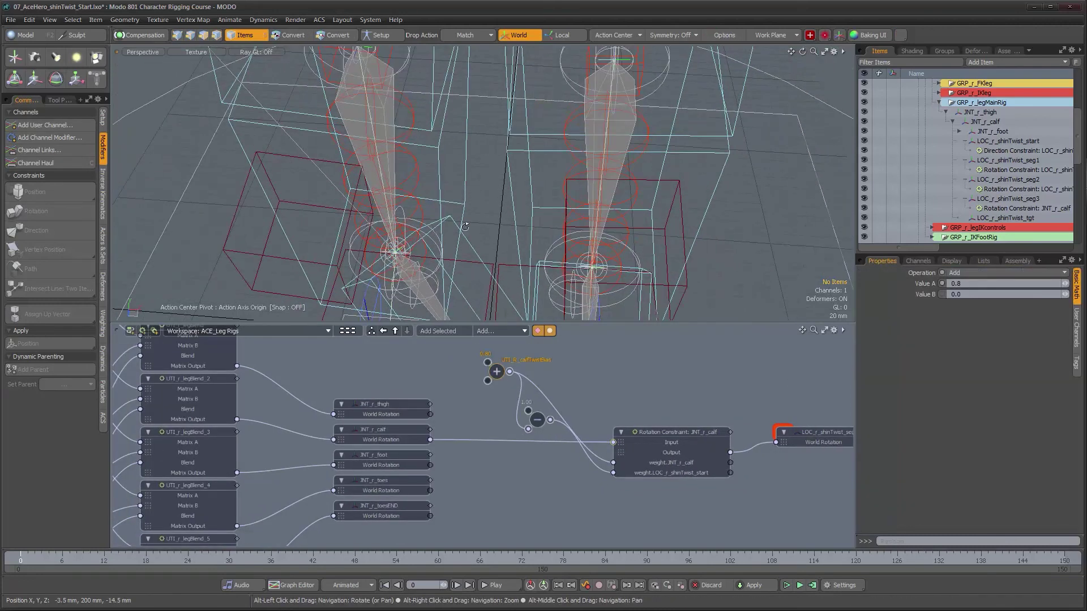
drag(1064, 284, 1061, 284)
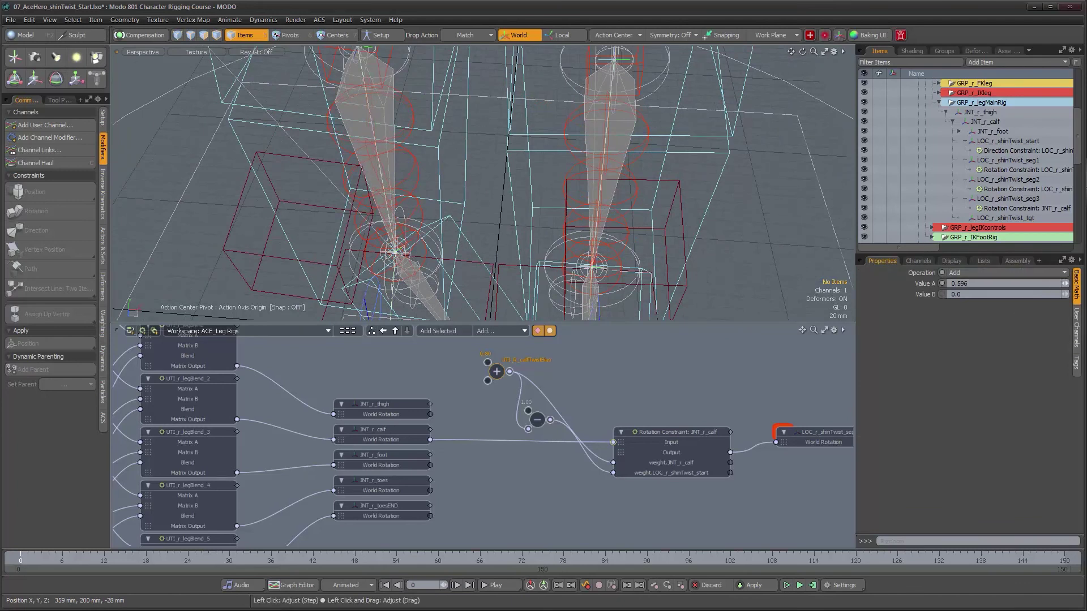
drag(1065, 284, 1071, 283)
drag(1064, 283, 1064, 283)
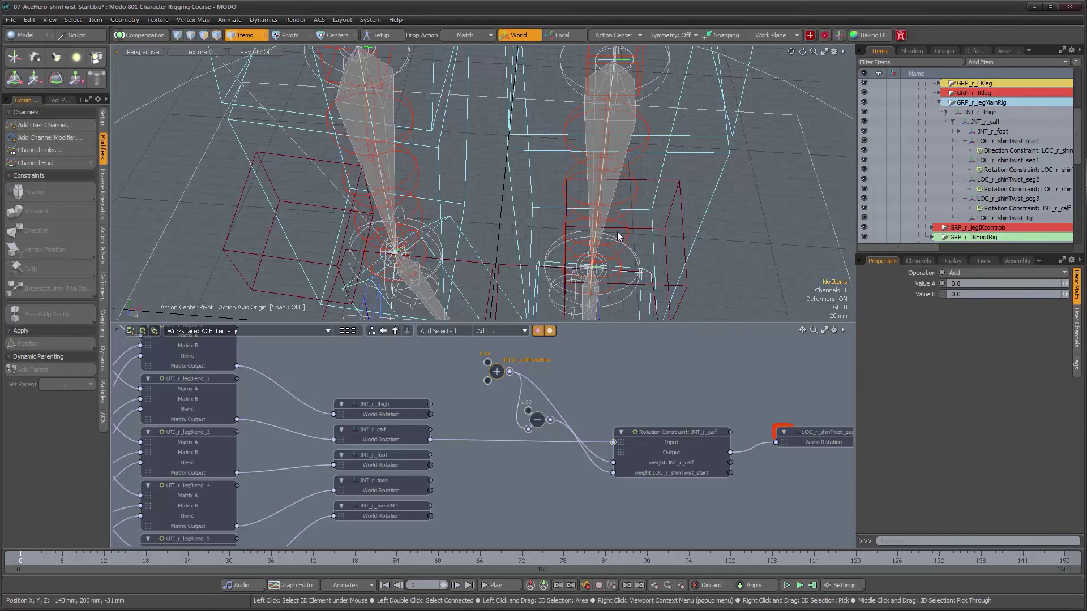
- Reset the rotation of the right foot control JNT_r_FKfoot to zero on all axes
alt+drag(489, 236, 482, 233)
scroll(482, 233, down, 4)
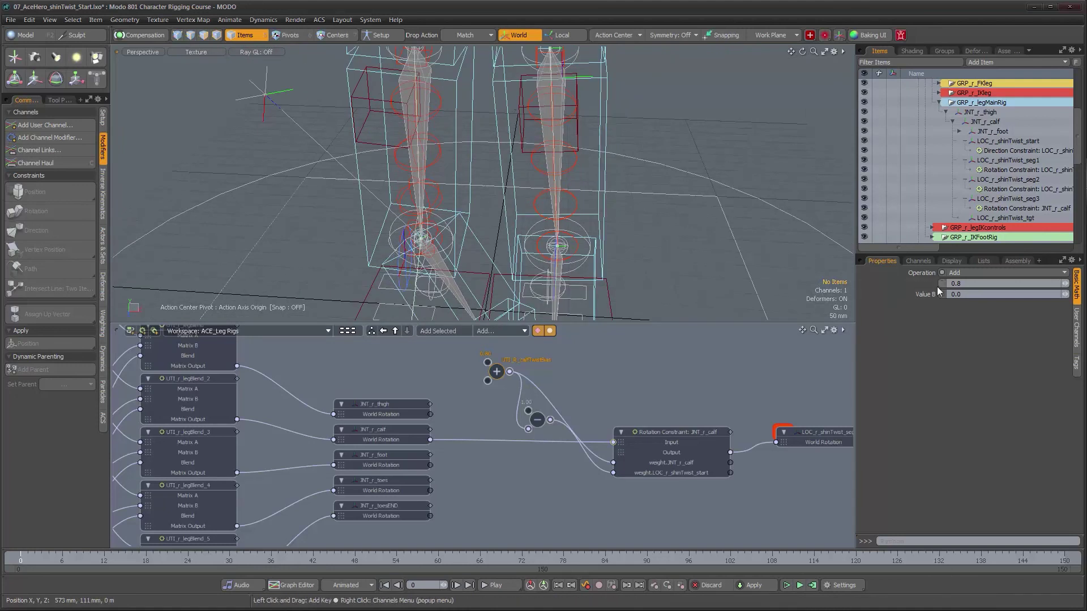
scroll(479, 264, down, 2)
alt+drag(513, 271, 487, 227)
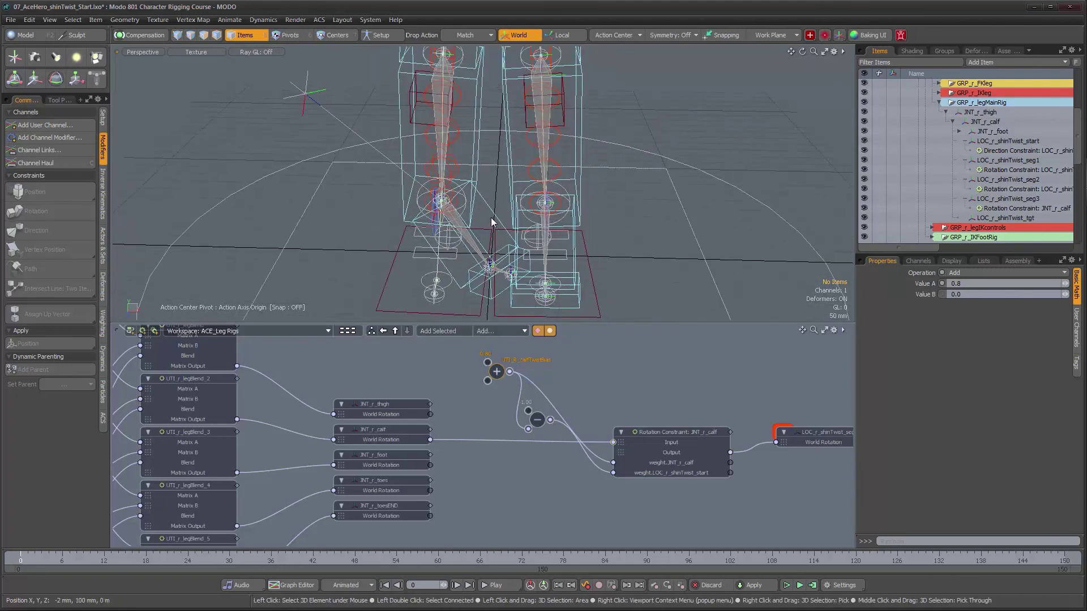
click(493, 212)
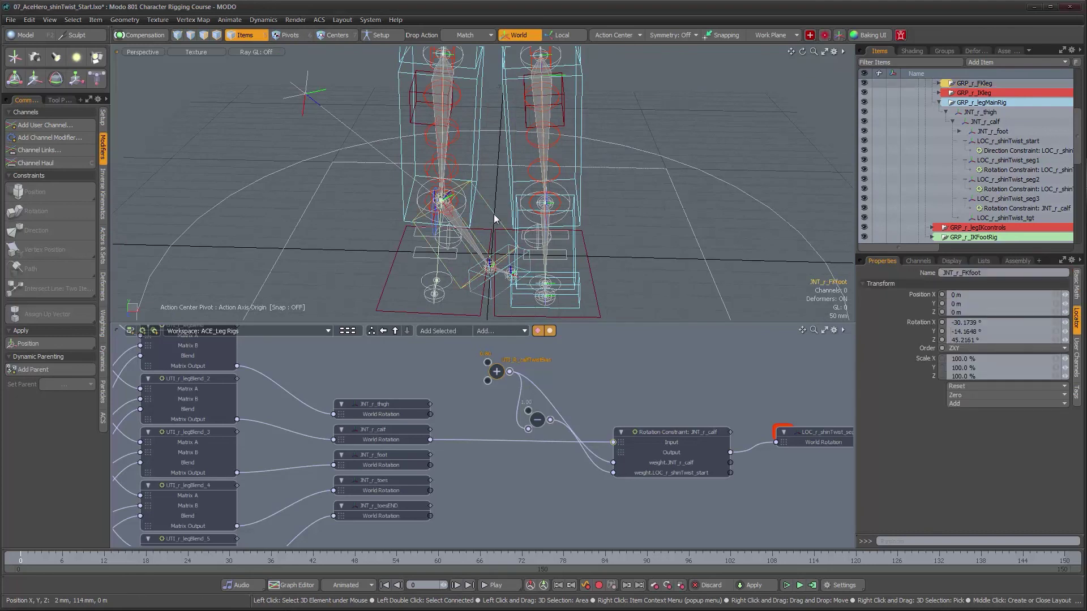
click(972, 386)
click(977, 395)
alt+drag(621, 225, 561, 253)
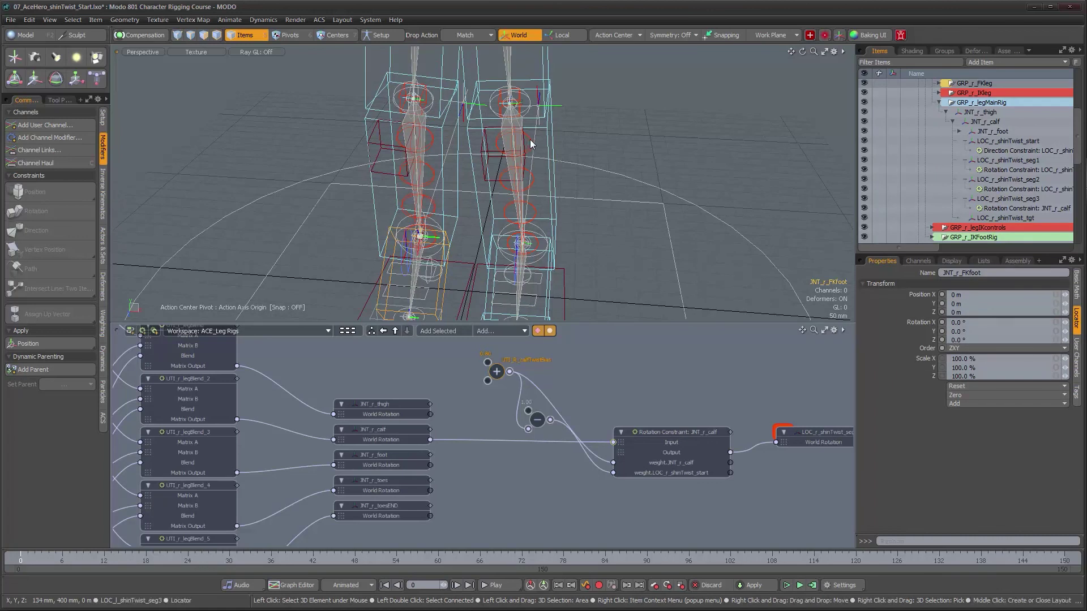
- Add LOC_l_shinTwist_seg3 and its rotation constraint to the ACE_Leg Rigs schematic, clear of the existing joint nodes
click(530, 139)
scroll(615, 390, down, 5)
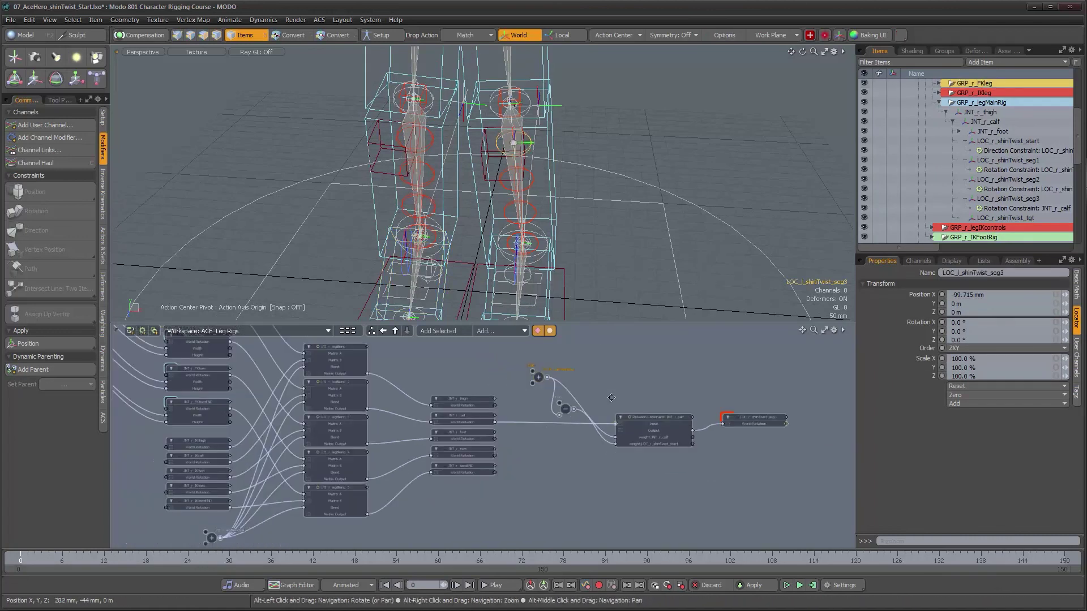
click(456, 332)
click(532, 427)
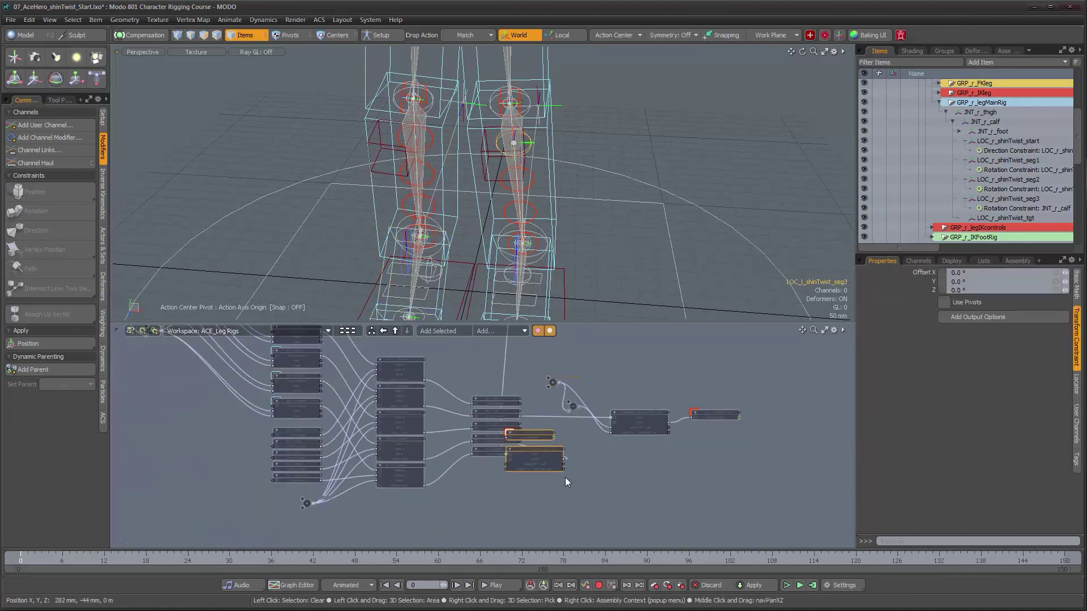
drag(546, 451, 775, 457)
- Line up the JNT_l_calf rotation constraint and the LOC_l_shinTwist_seg3 node in sequence after the left leg joint nodes
alt+drag(596, 385, 521, 379)
drag(699, 538, 566, 350)
alt+drag(561, 350, 590, 430)
scroll(670, 441, up, 3)
alt+right_drag(668, 442, 684, 435)
click(647, 420)
drag(526, 389, 719, 432)
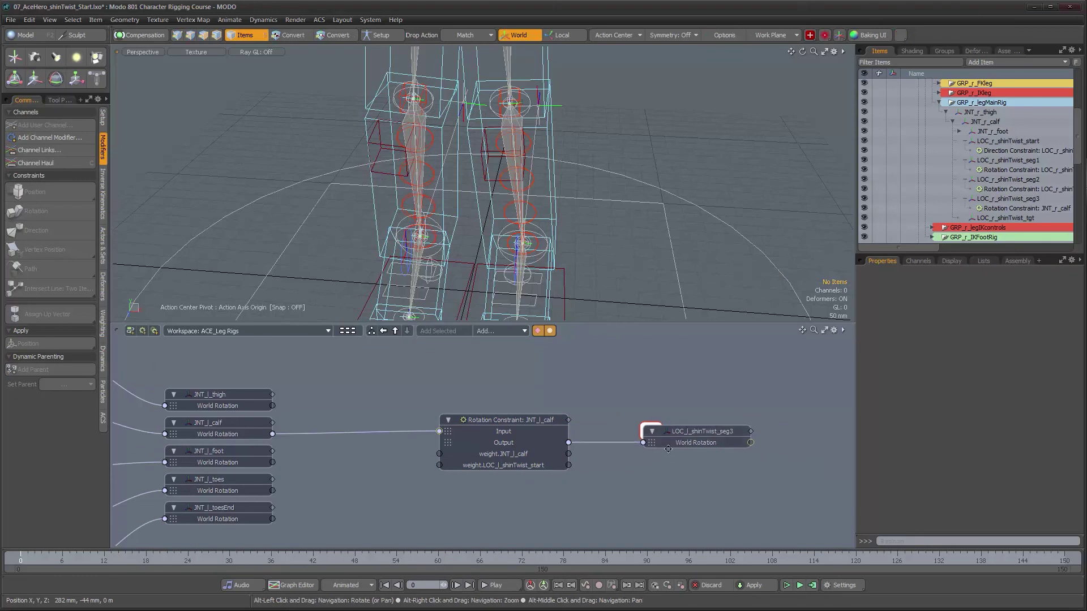
- Add a Basic Math:Add and a Basic Math:Subtract modifier to the left leg's schematic network
alt+drag(687, 509, 686, 461)
alt+right_drag(686, 461, 652, 483)
alt+drag(652, 483, 628, 415)
mouse_move(628, 460)
alt+mouse_down()
mouse_move(614, 402)
mouse_move(621, 475)
alt+mouse_up()
alt+drag(601, 350, 617, 436)
alt+right_drag(618, 437, 648, 438)
alt+drag(554, 382, 569, 434)
click(497, 331)
mouse_move(561, 331)
click(602, 340)
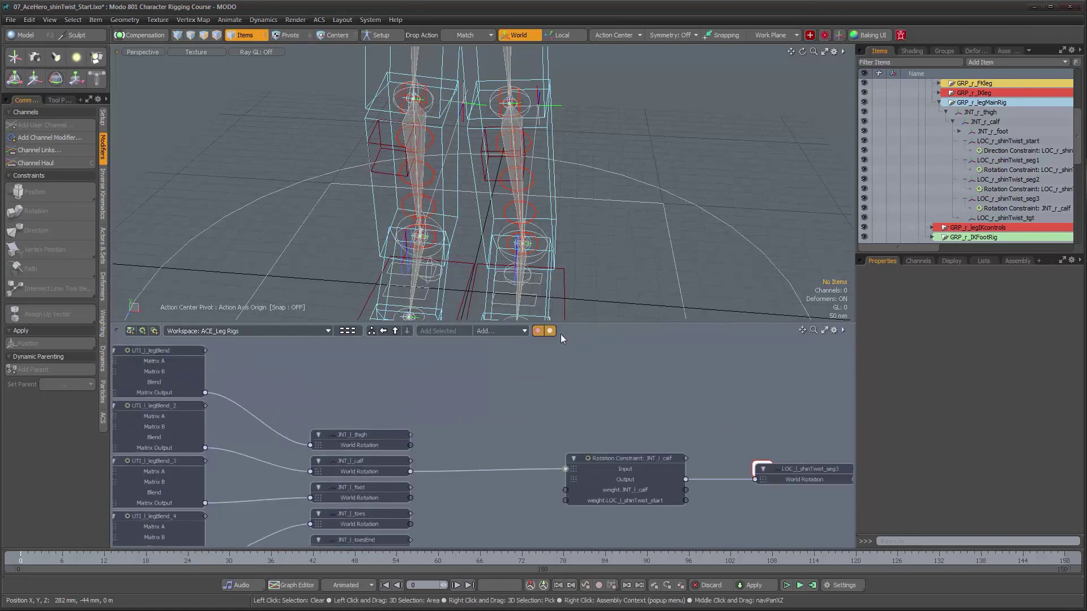
click(508, 331)
click(637, 334)
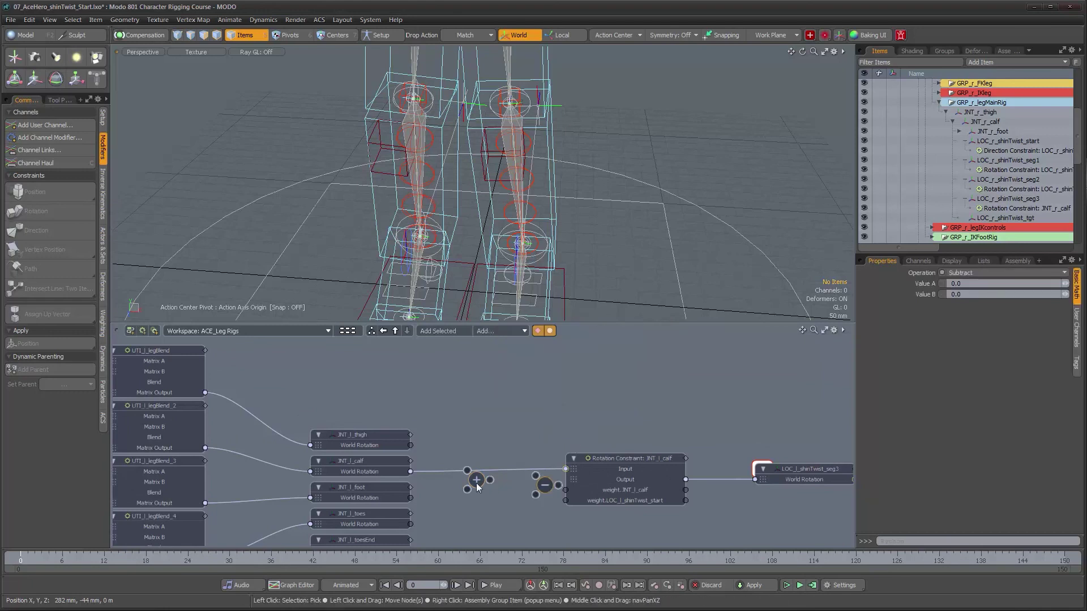
- Place both math nodes above the link from JNT_l_calf to its rotation constraint, and set the subtract node's Value A to 1
drag(477, 484, 471, 415)
drag(545, 482, 532, 440)
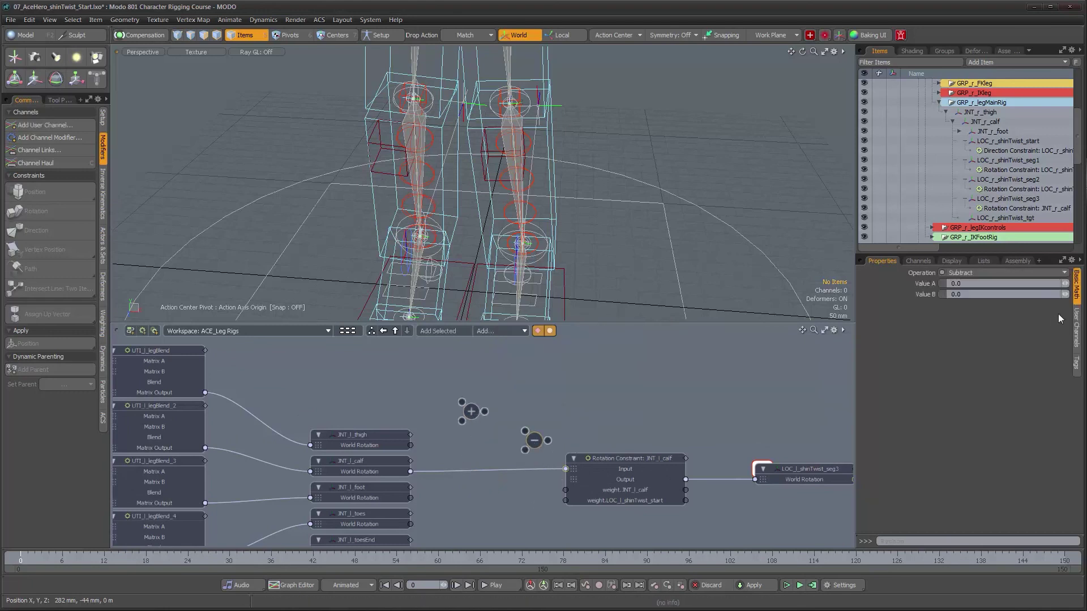
text(1)
key(Return)
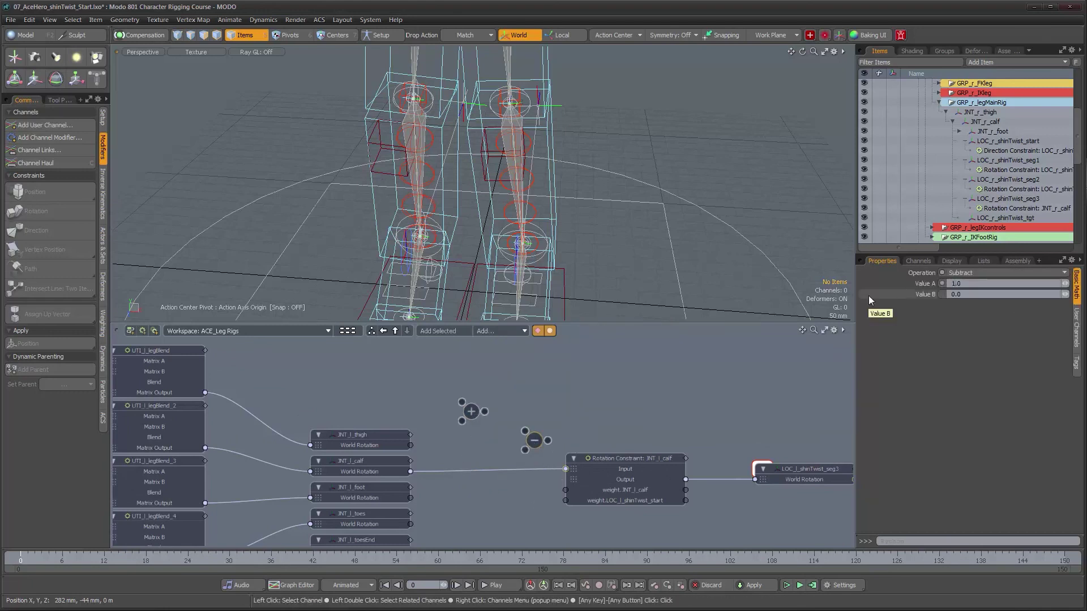
- Rename the left add node UTI_l_shinTwistBias with Value A 0.8, and link its result to the subtract node's Value B
right_click(468, 414)
click(473, 413)
text(UTI_l_shinTwistBi)
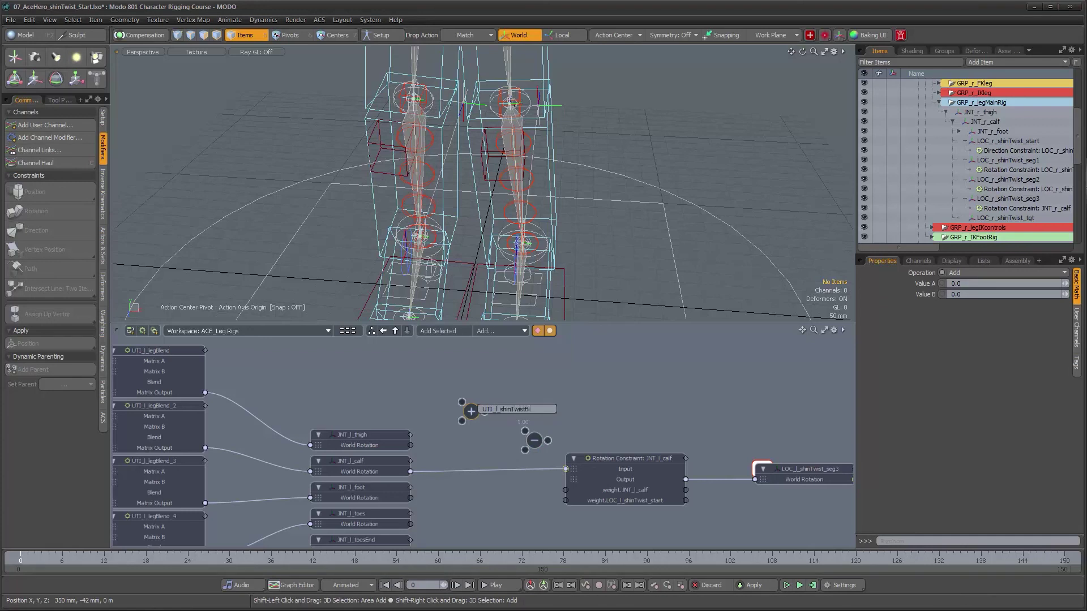
drag(484, 412, 523, 449)
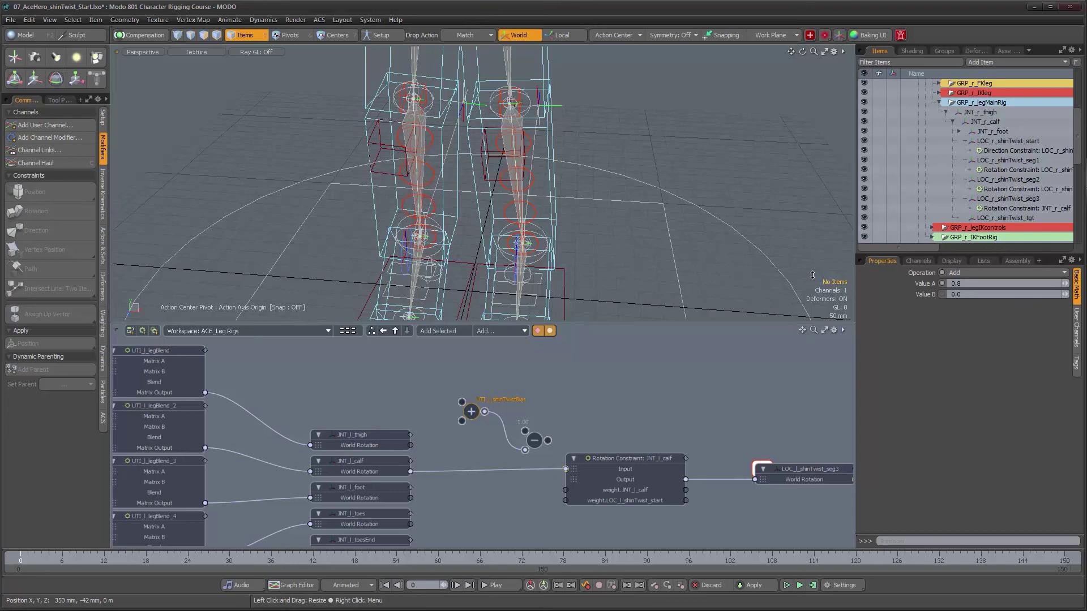
- Link the left subtract node's result to weight.LOC_l_shinTwist_start, and the UTI_l_shinTwistBias result to weight.JNT_l_calf
alt+drag(532, 445, 521, 402)
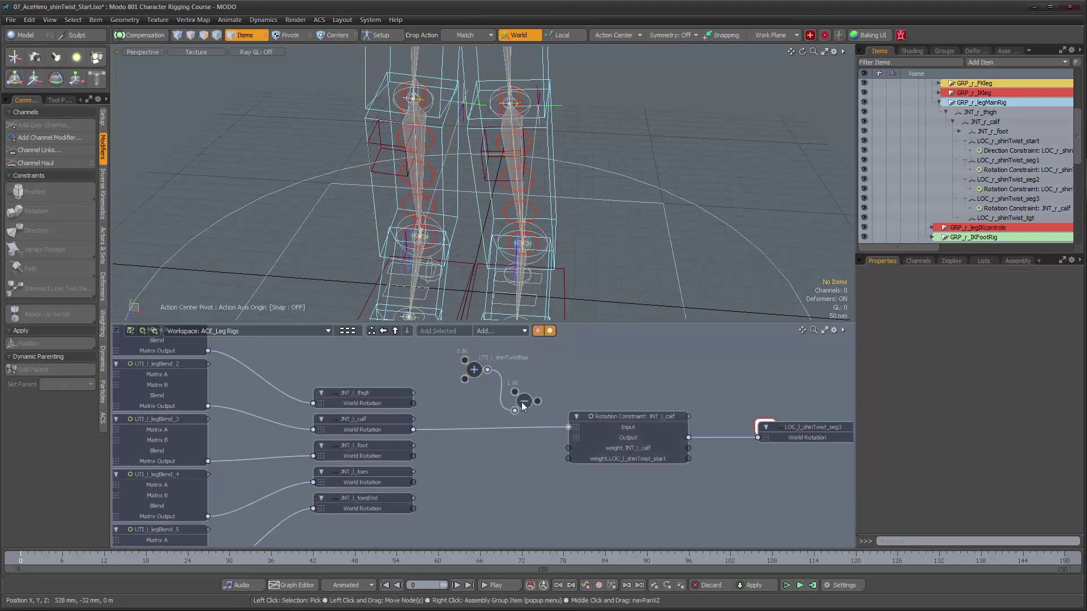
drag(472, 372, 471, 361)
drag(537, 401, 569, 460)
alt+drag(489, 360, 491, 392)
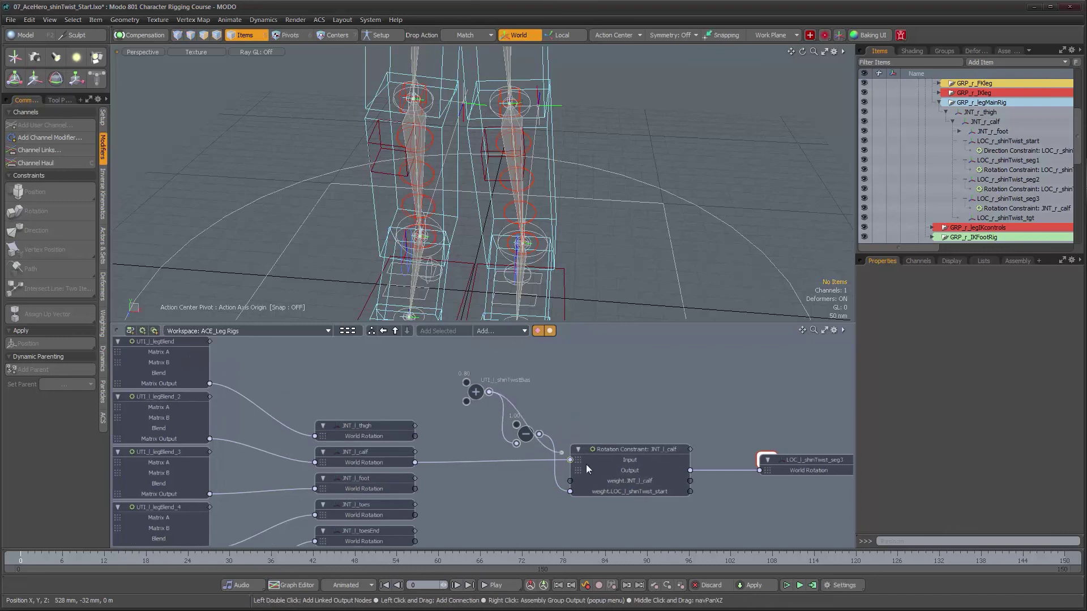
drag(615, 484, 617, 483)
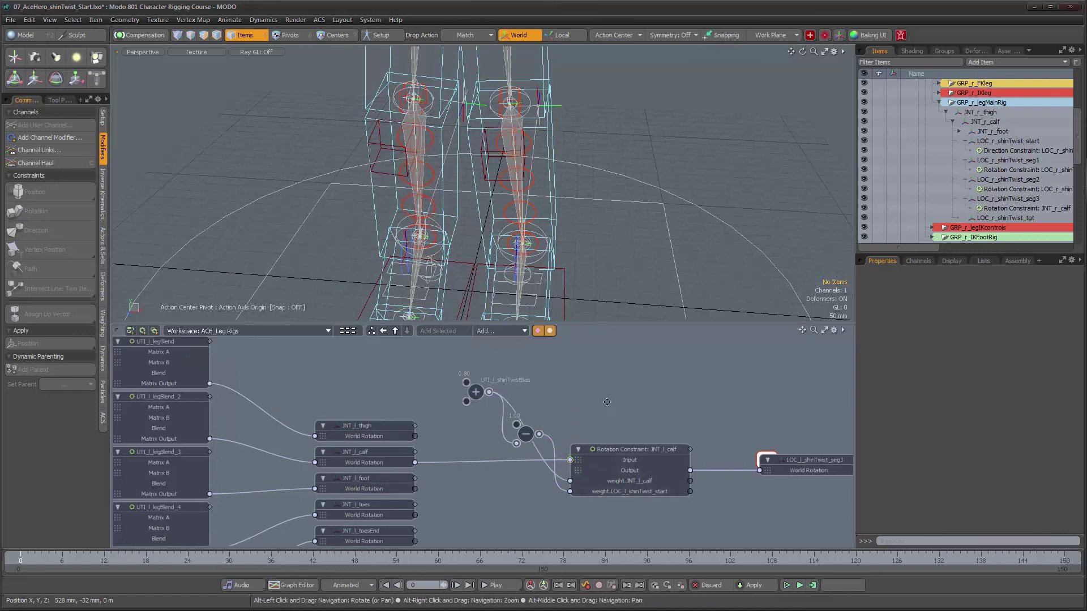
- Enlarge the perspective viewport over the schematic and frame both lower legs
alt+scroll(588, 413, down, 2)
alt+drag(588, 413, 580, 375)
alt+drag(587, 424, 613, 572)
alt+drag(564, 426, 567, 490)
alt+scroll(590, 375, up, 1)
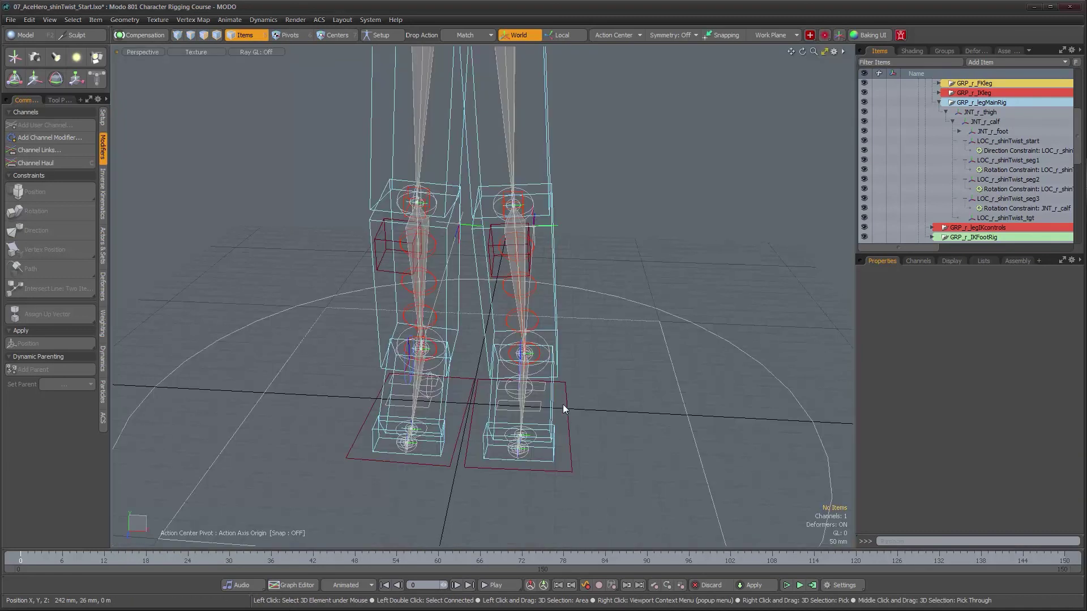
- Rotate the left foot control JNT_l_FKfoot to test the shin twist, and undo the rotation
click(551, 405)
key(e)
drag(546, 383, 606, 416)
key(ctrl+z)
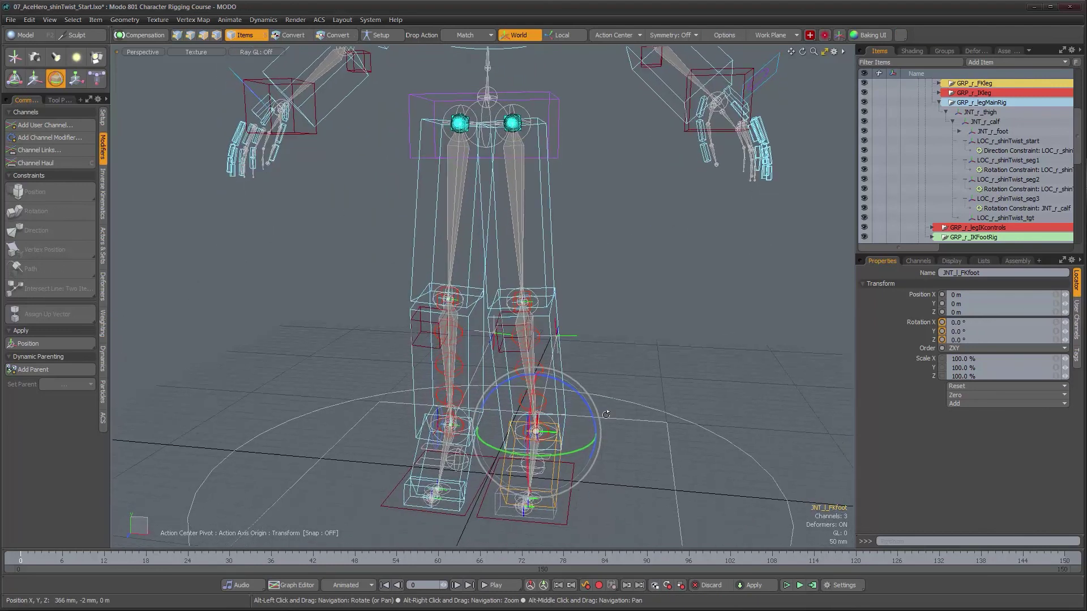
key(space)
scroll(569, 369, up, 2)
alt+drag(583, 378, 586, 411)
scroll(589, 374, down, 1)
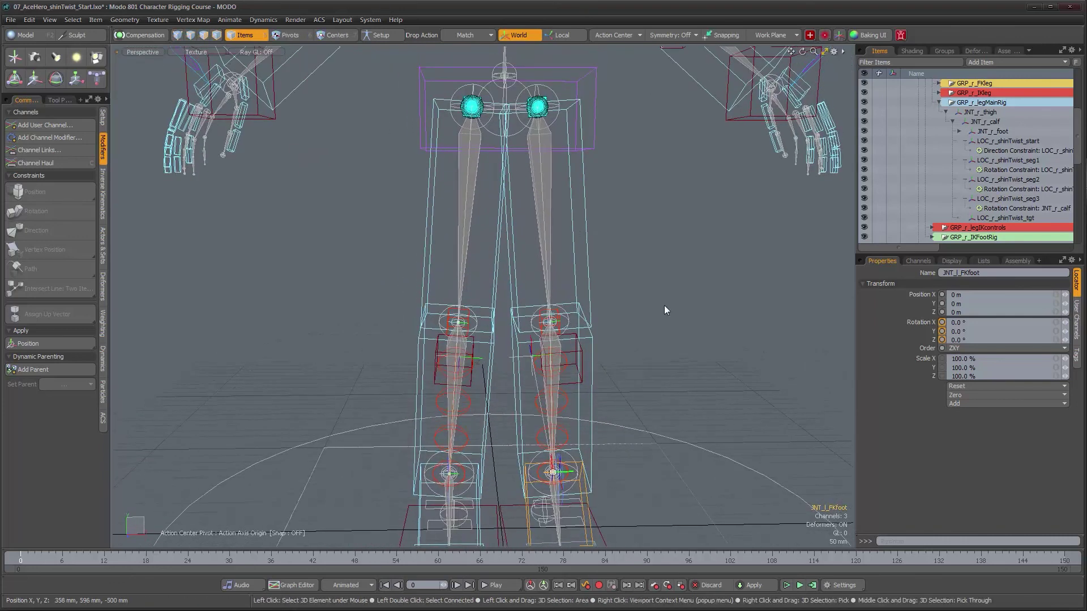